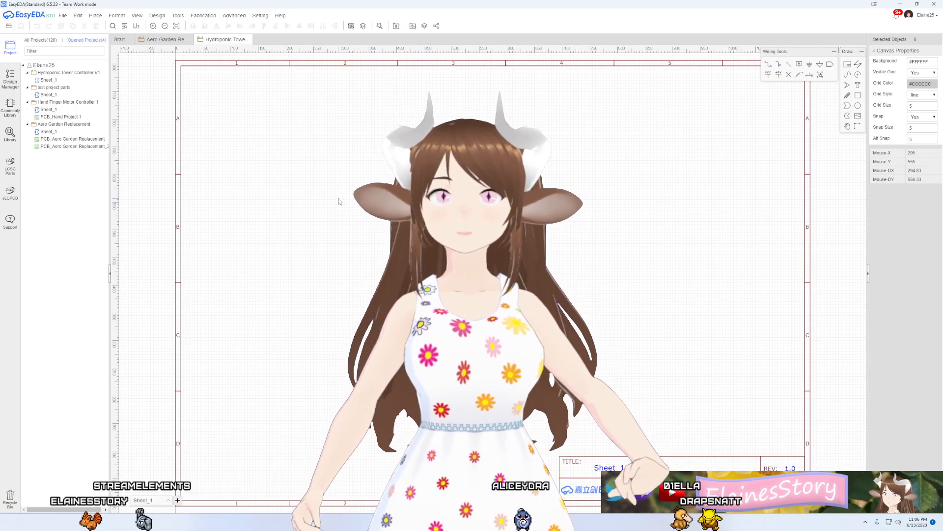
Step: Set the title block's text to Hydroponic Tower Controller
{"action": "left_click", "coordinate": [608, 468]}
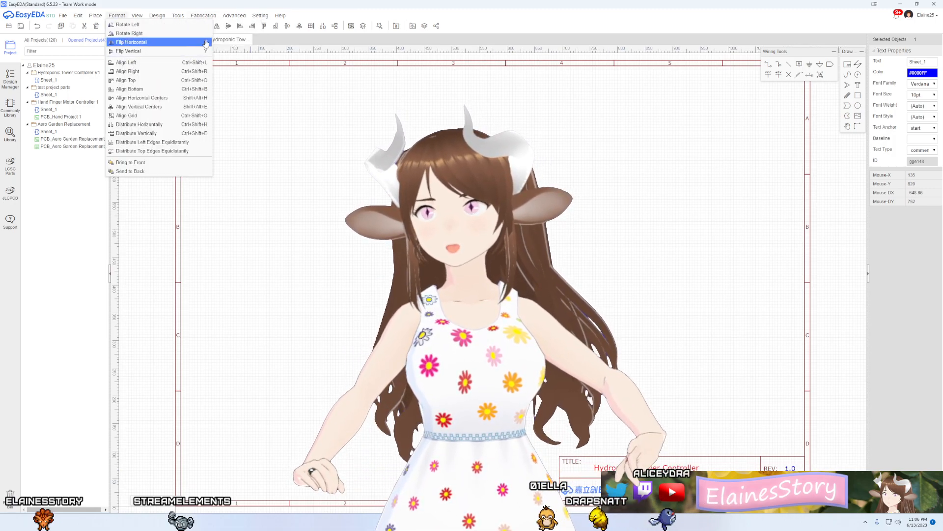
Step: Copy the WEMOS_D1_MINI_PRO4 module from the Aero Garden Replacement schematic and place it in the upper middle of the Hydroponic Tower Controller sheet
{"action": "left_click", "coordinate": [167, 40]}
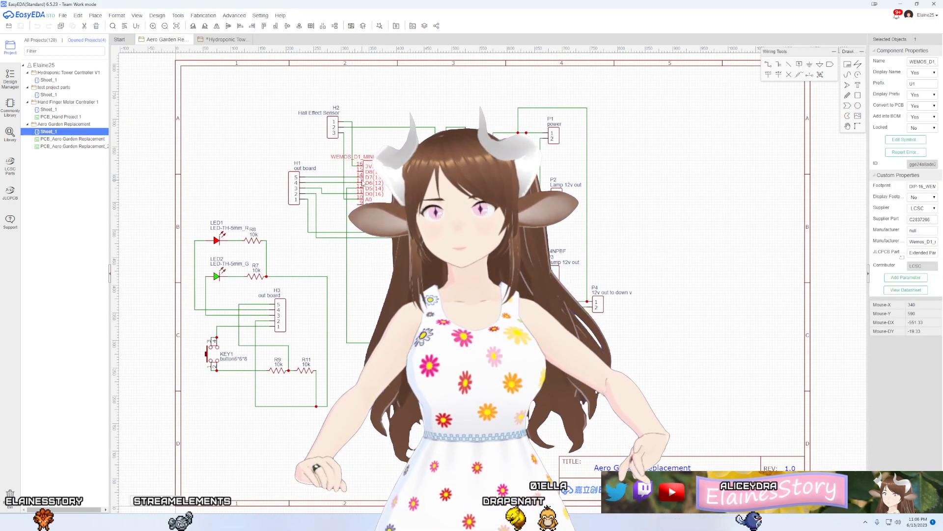
{"action": "left_click", "coordinate": [226, 39]}
{"action": "left_click_drag", "start_coordinate": [364, 145], "coordinate": [420, 178]}
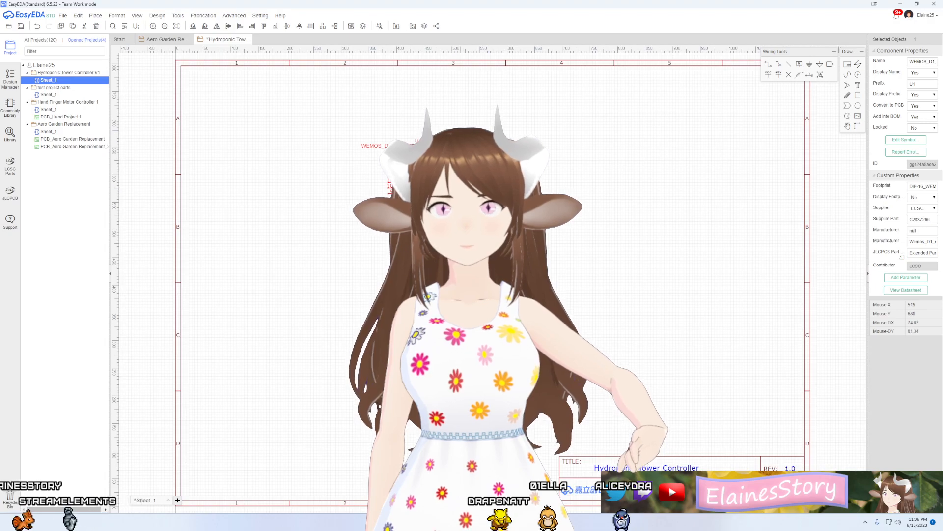
{"action": "left_click", "coordinate": [488, 115]}
{"action": "scroll", "coordinate": [447, 196], "scroll_direction": "up", "scroll_amount": 7}
{"action": "scroll", "coordinate": [444, 147], "scroll_direction": "down", "scroll_amount": 7}
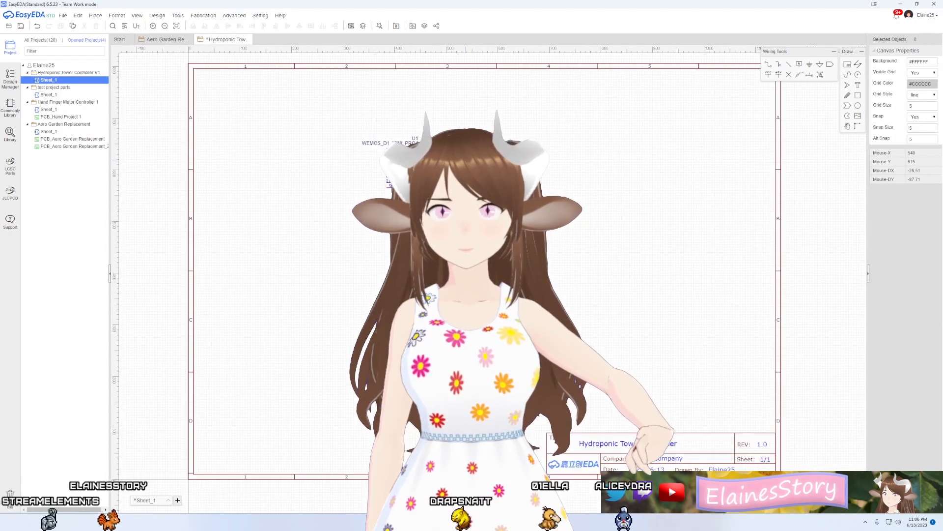
{"action": "scroll", "coordinate": [444, 147], "scroll_direction": "up", "scroll_amount": 3}
{"action": "scroll", "coordinate": [443, 147], "scroll_direction": "down", "scroll_amount": 1}
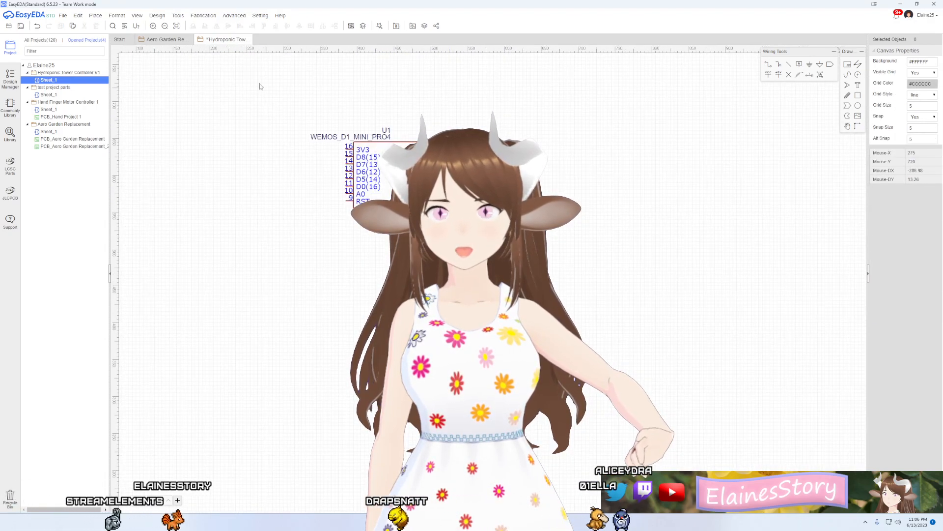
Step: Copy the two-pin power connector P1 from the Aero Garden schematic and paste it beside the WEMOS module in the Hydroponic sheet
{"action": "left_click", "coordinate": [166, 39]}
{"action": "left_click", "coordinate": [554, 136]}
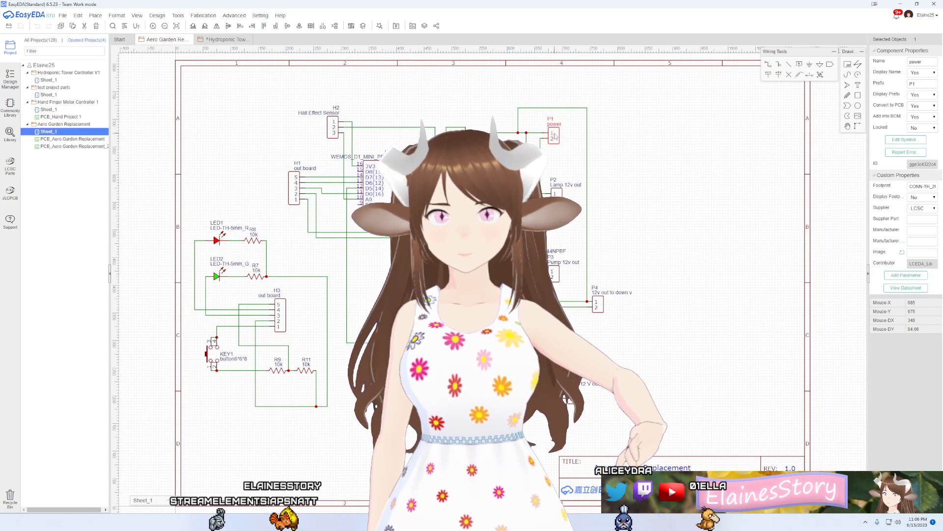
{"action": "left_click", "coordinate": [231, 40]}
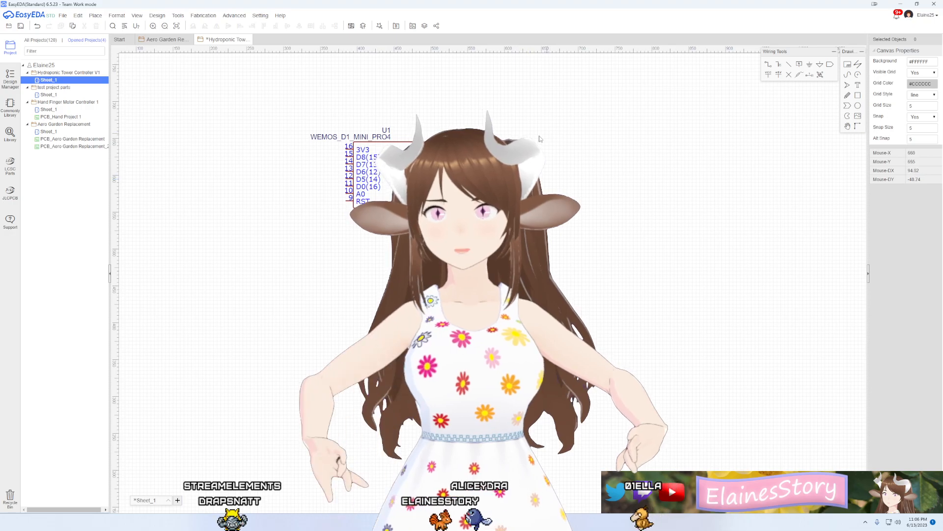
{"action": "key", "text": "ctrl+v"}
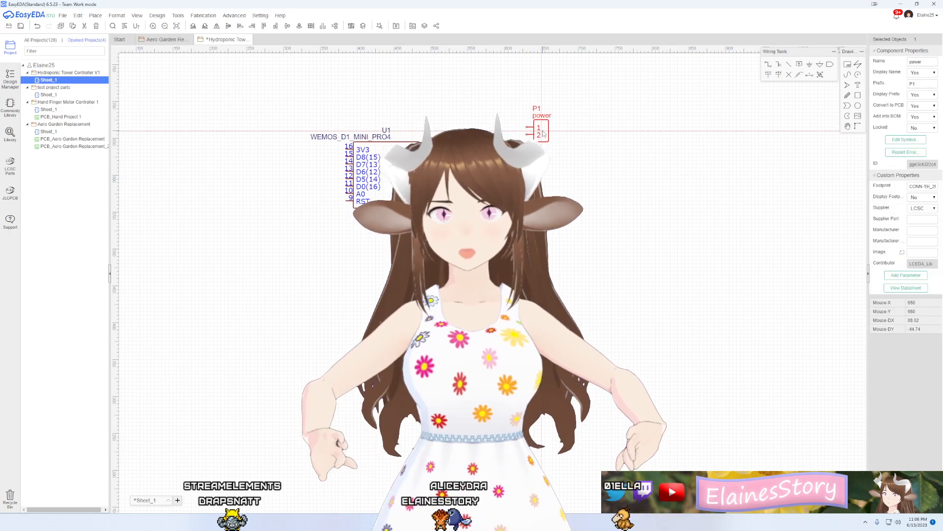
Step: Copy MOSFET Q1 (IRFZ44NPBF) with its two 10k resistors from the Aero Garden schematic and paste them below the power connector in the Hydroponic sheet
{"action": "left_click", "coordinate": [166, 40]}
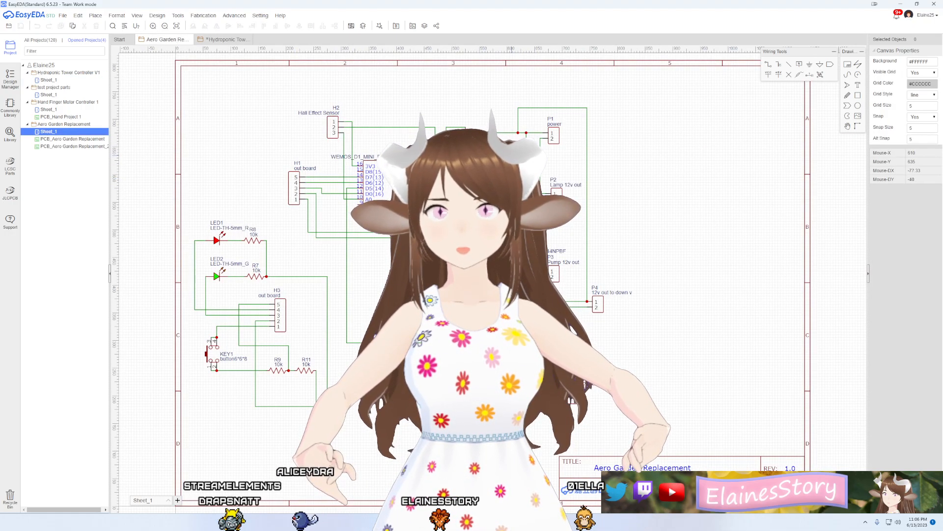
{"action": "left_click", "coordinate": [496, 152]}
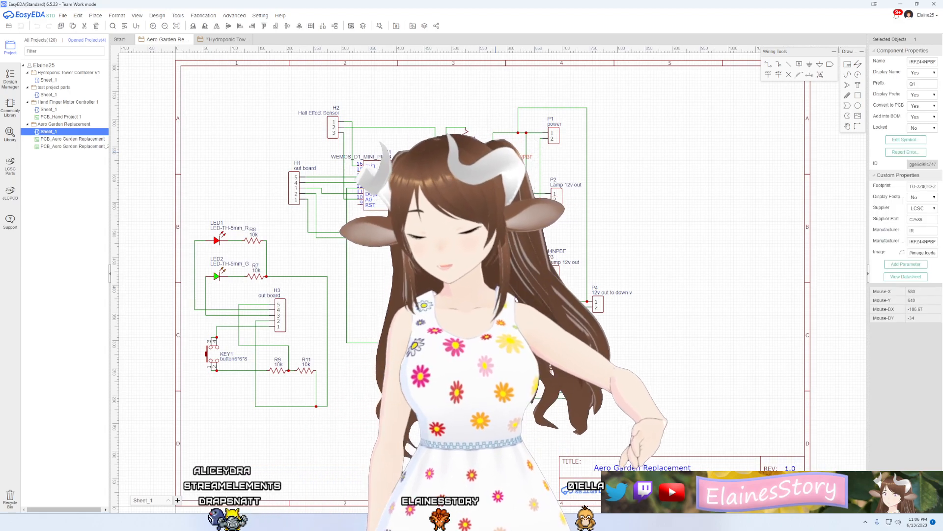
{"action": "left_click", "coordinate": [467, 137], "text": "ctrl"}
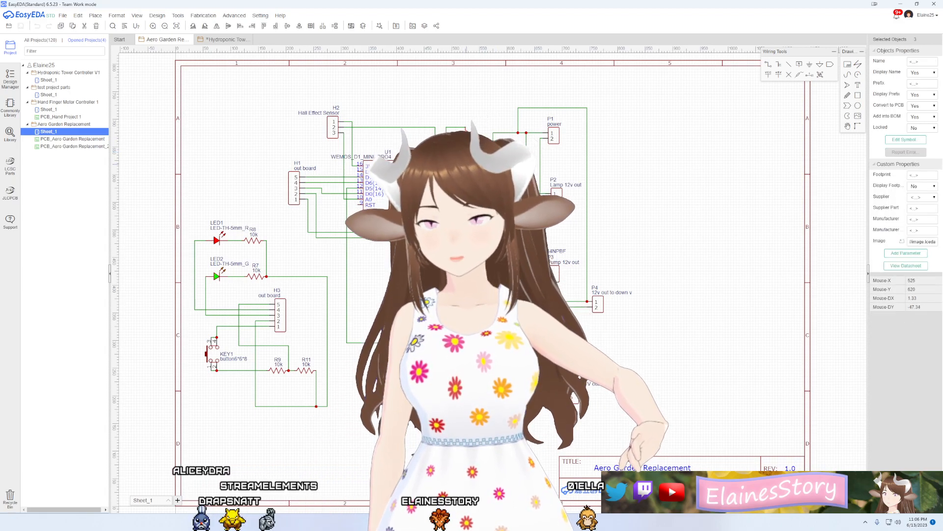
{"action": "left_click", "coordinate": [225, 39]}
{"action": "key", "text": "ctrl+v"}
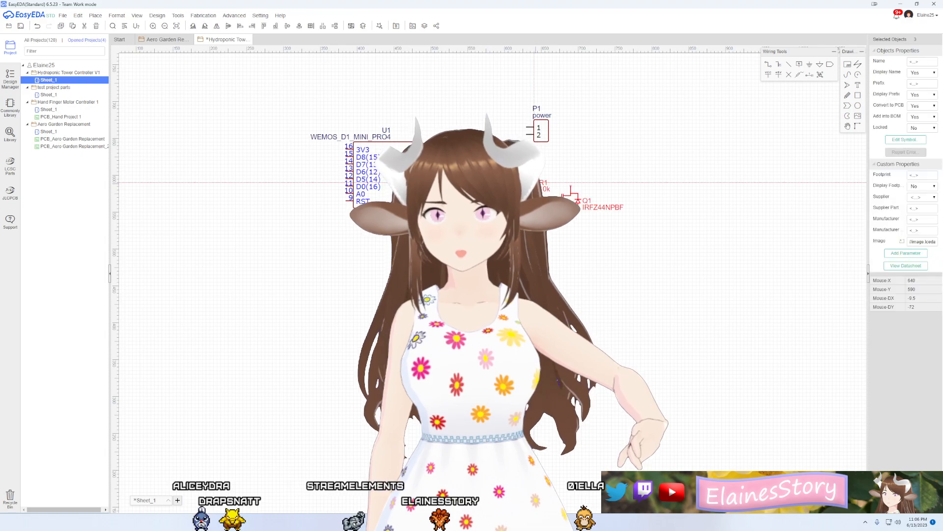
{"action": "right_click_drag", "start_coordinate": [656, 175], "coordinate": [547, 234]}
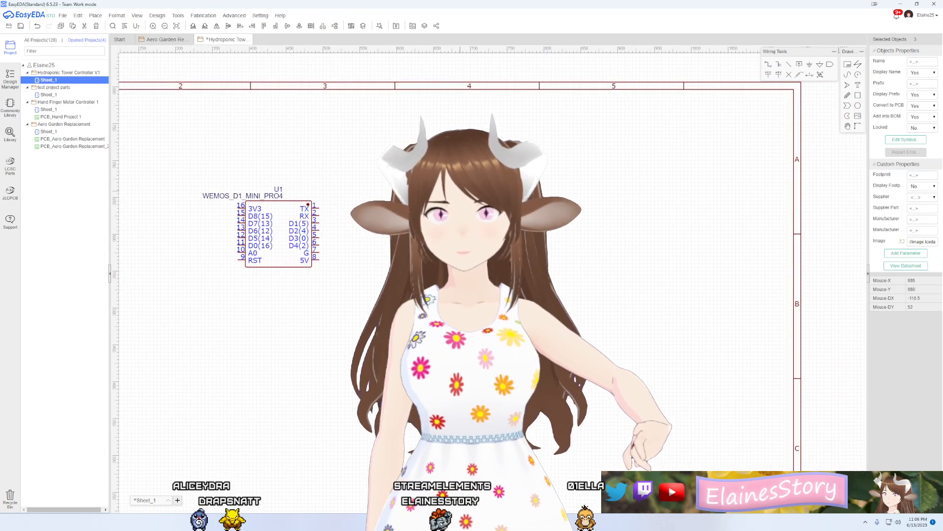
{"action": "key", "text": "Escape"}
Step: Move the power connector and the MOSFET group with its resistors further right of the WEMOS module
{"action": "left_click", "coordinate": [448, 183]}
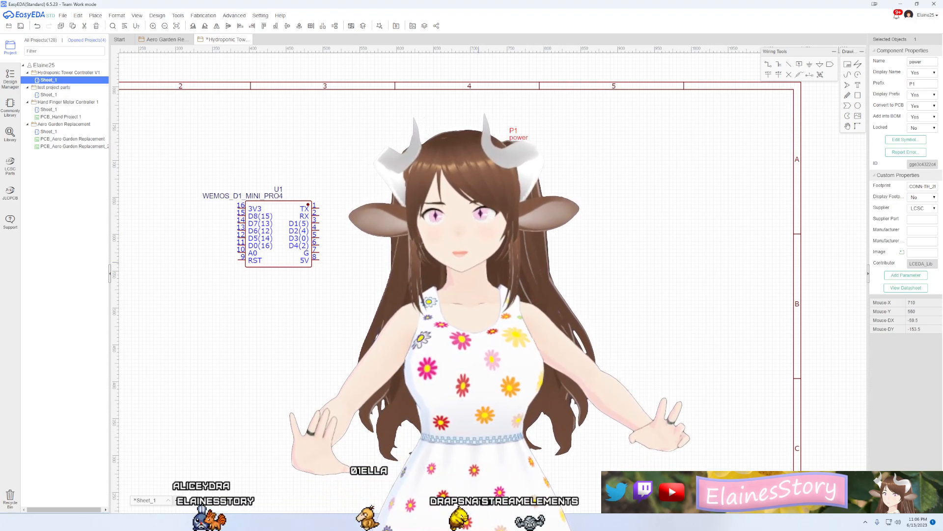
{"action": "left_click_drag", "start_coordinate": [532, 297], "coordinate": [433, 212]}
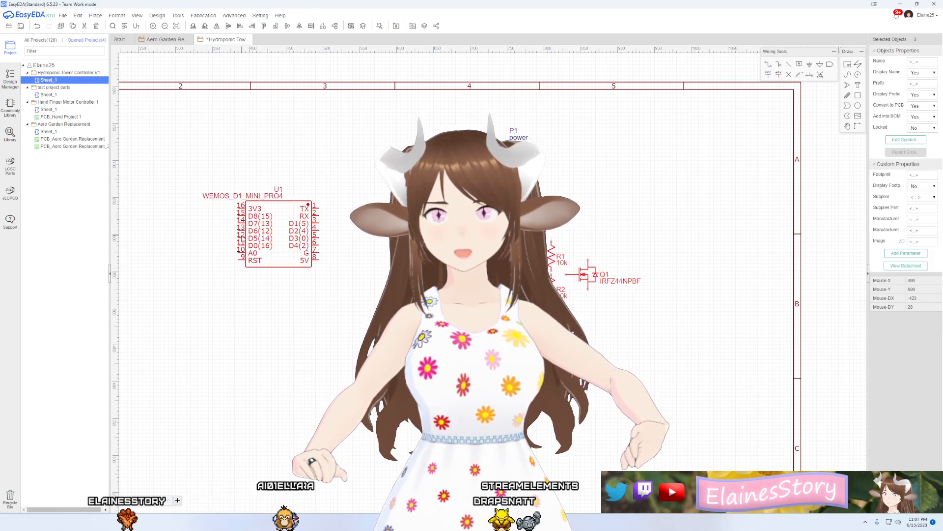
{"action": "right_click_drag", "start_coordinate": [461, 302], "coordinate": [500, 289]}
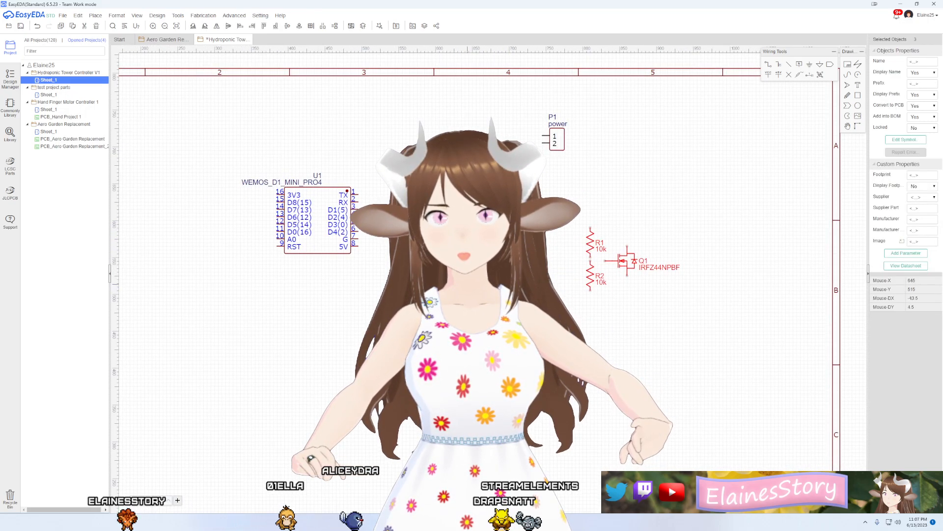
Step: Copy the red LED1 and its 10k resistor R8 from the Aero Garden schematic and paste them below the WEMOS module in the Hydroponic sheet
{"action": "left_click", "coordinate": [175, 42]}
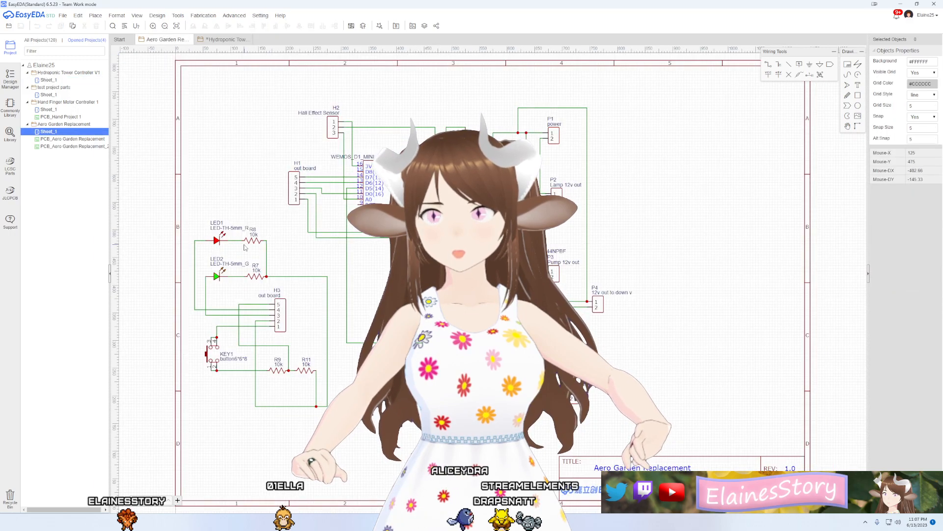
{"action": "left_click", "coordinate": [224, 242]}
{"action": "left_click", "coordinate": [257, 243]}
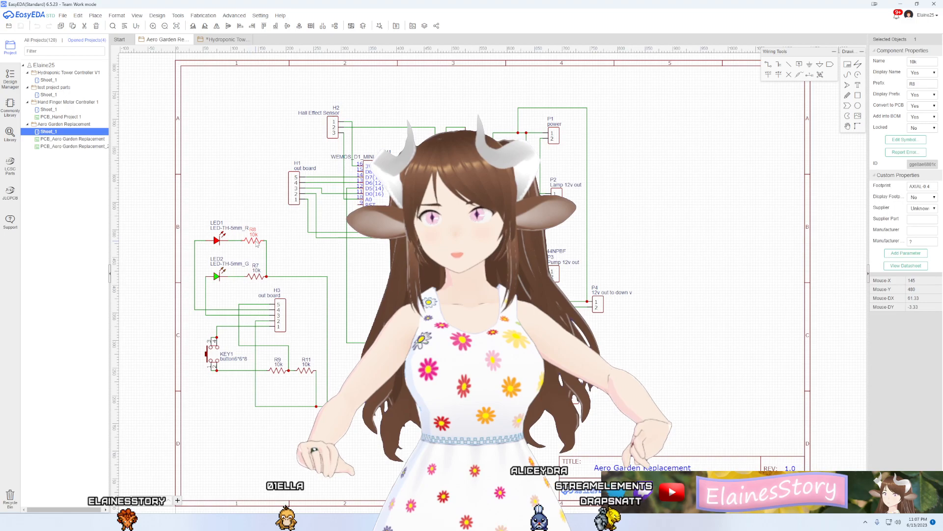
{"action": "left_click", "coordinate": [217, 241], "text": "ctrl"}
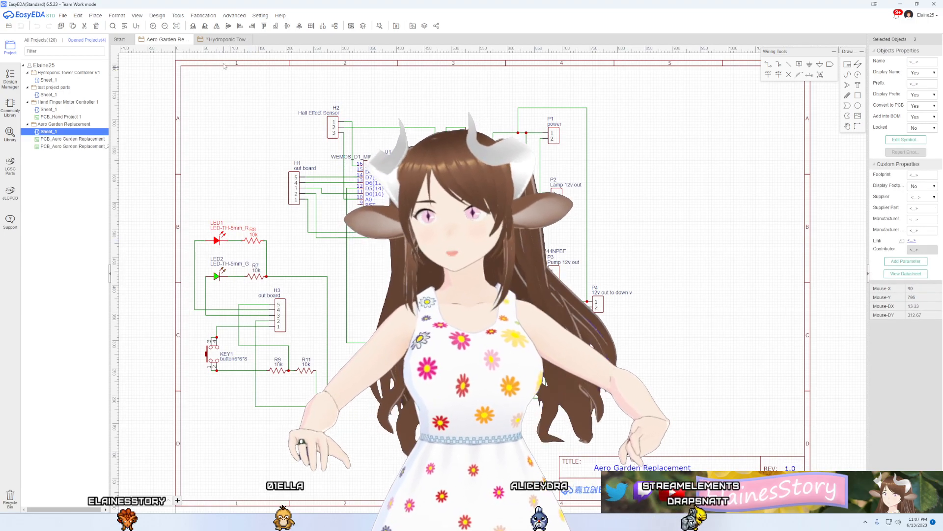
{"action": "left_click", "coordinate": [227, 39]}
{"action": "key", "text": "ctrl+v"}
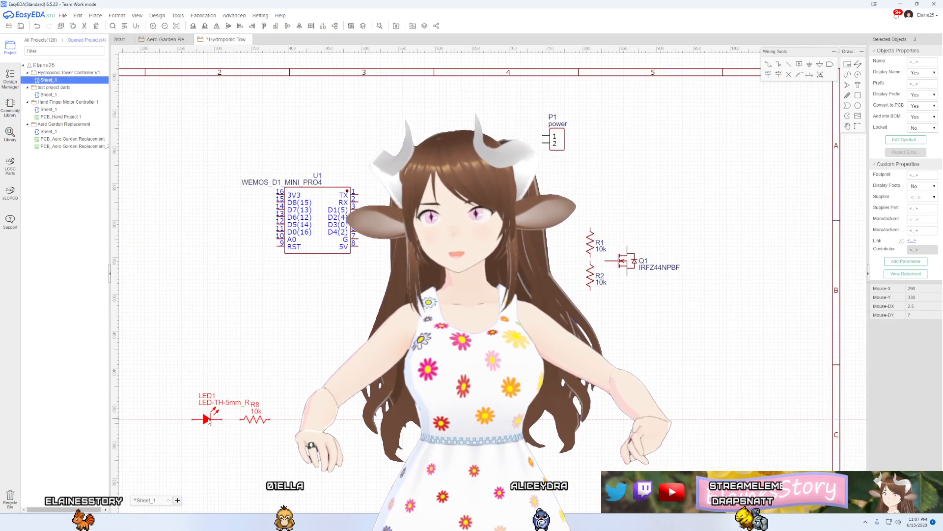
{"action": "right_click_drag", "start_coordinate": [422, 267], "coordinate": [457, 293]}
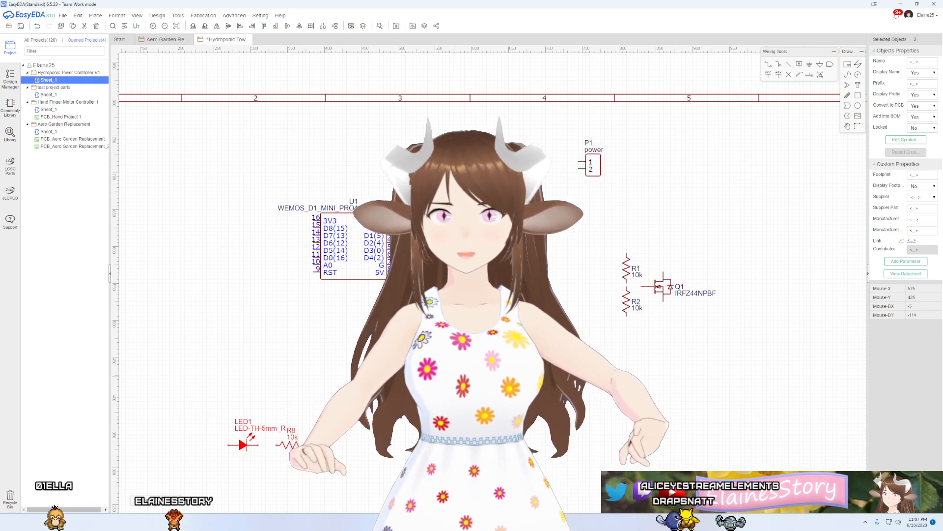
{"action": "left_click", "coordinate": [401, 339]}
Step: Spread out the parts, with the LED and MOSFET groups at the sheet's right, the WEMOS module further left and the power connector between them
{"action": "left_click_drag", "start_coordinate": [321, 476], "coordinate": [659, 439]}
{"action": "left_click", "coordinate": [736, 435]}
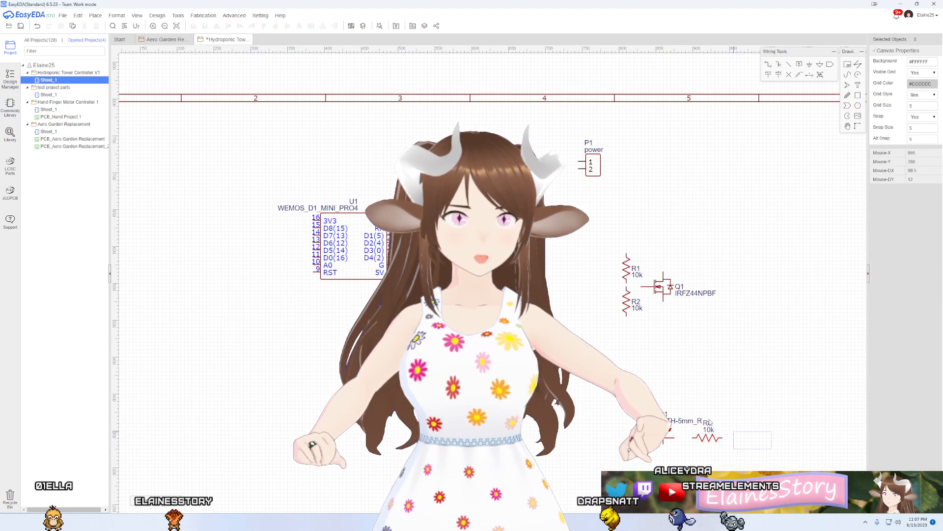
{"action": "left_click_drag", "start_coordinate": [736, 434], "coordinate": [611, 231]}
{"action": "left_click_drag", "start_coordinate": [633, 273], "coordinate": [695, 270]}
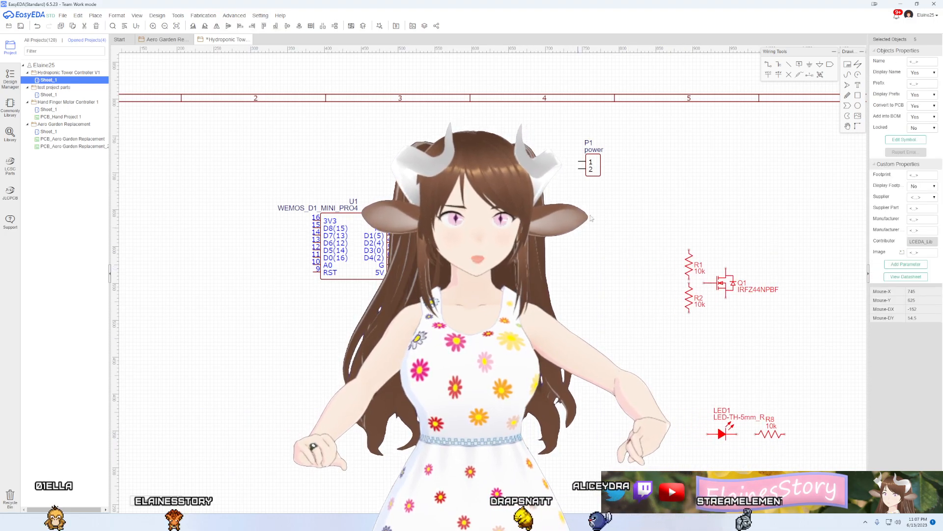
{"action": "left_click_drag", "start_coordinate": [598, 167], "coordinate": [582, 182]}
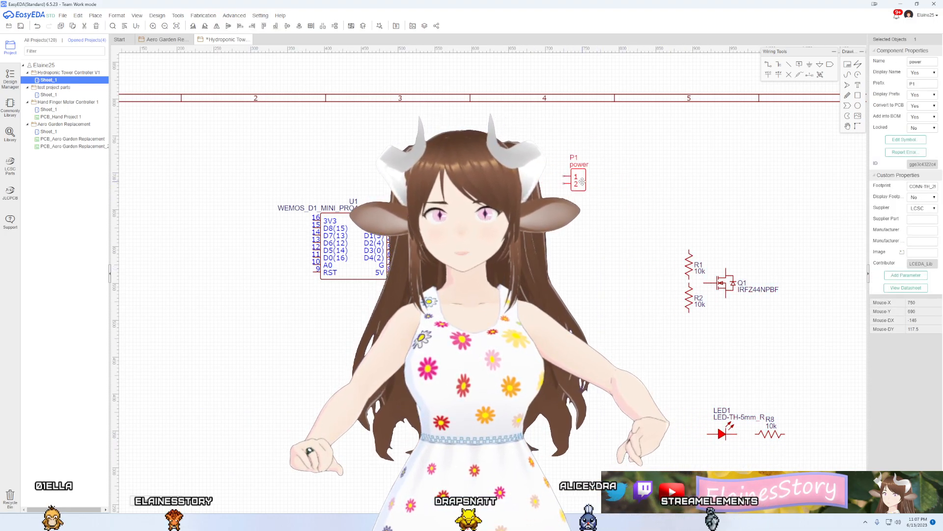
{"action": "left_click_drag", "start_coordinate": [357, 254], "coordinate": [264, 250]}
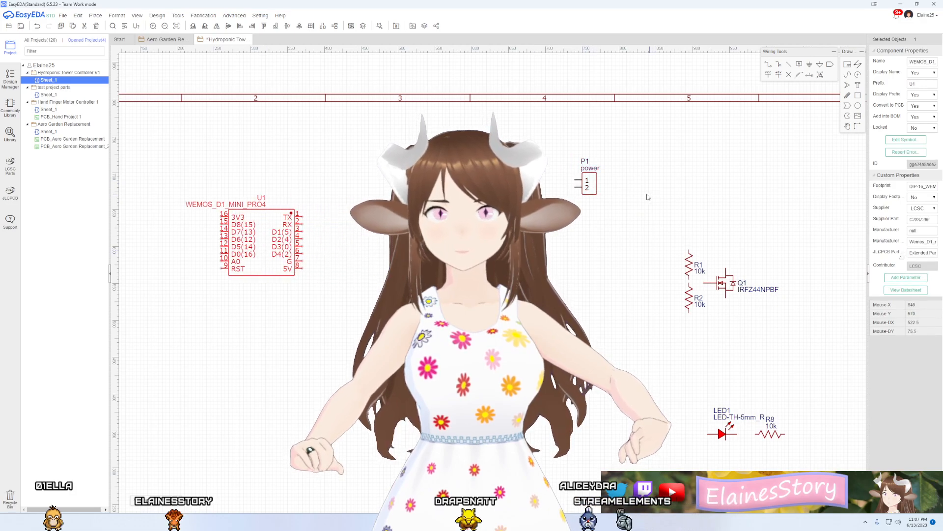
Step: Rename the power connector P1 to "12v power"
{"action": "double_click", "coordinate": [592, 170]}
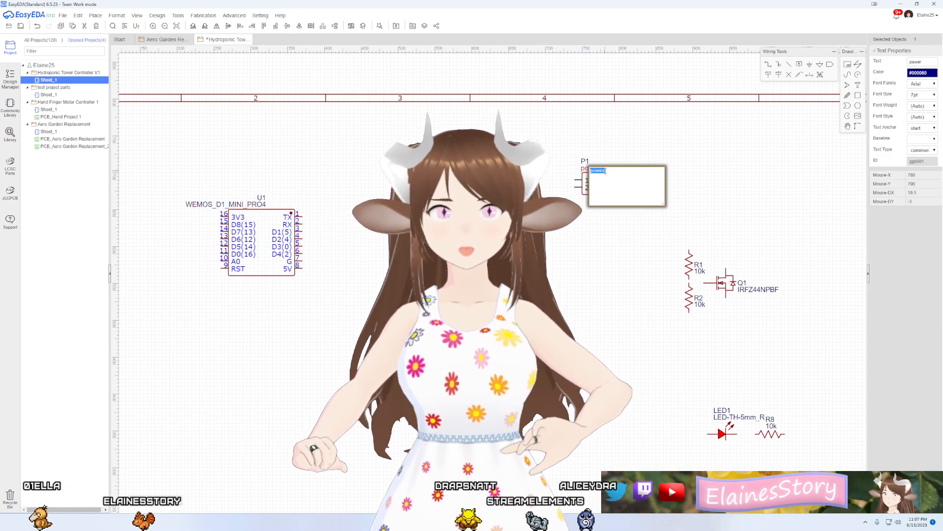
{"action": "key", "text": "Left"}
{"action": "type", "text": "12 "}
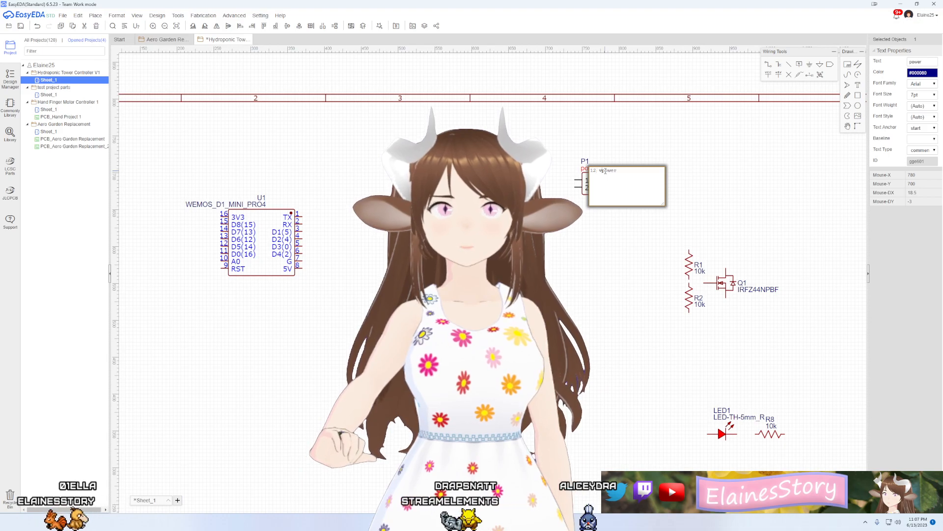
{"action": "type", "text": "v"}
{"action": "key", "text": "Return"}
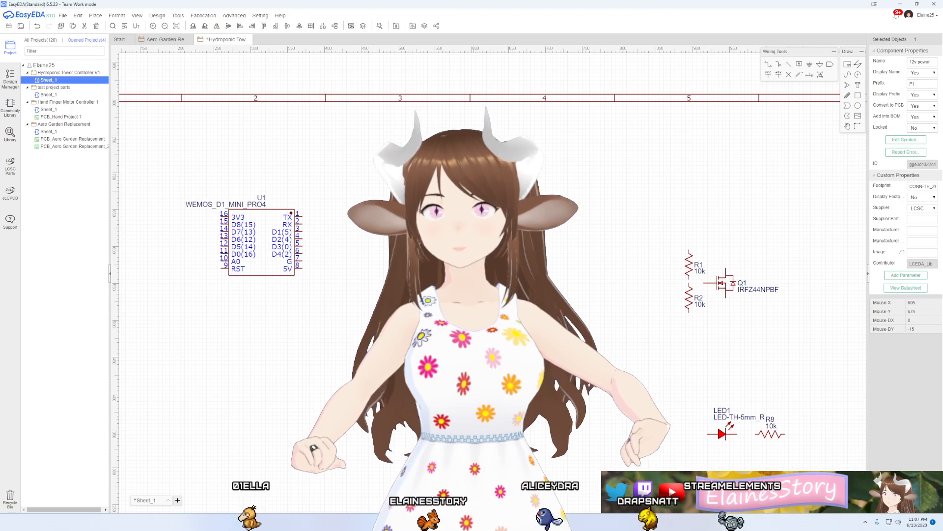
Step: Open the component library and compare the user-contributed MINI560_DC_DC_5A and MINI560-CLI symbols and footprints
{"action": "scroll", "coordinate": [431, 187], "scroll_direction": "up", "scroll_amount": 3}
{"action": "scroll", "coordinate": [431, 186], "scroll_direction": "down", "scroll_amount": 2}
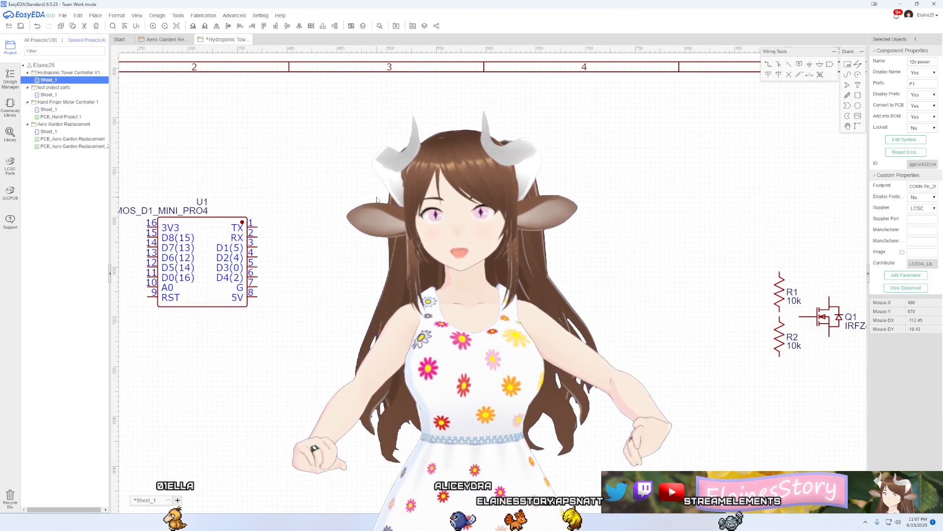
{"action": "scroll", "coordinate": [390, 186], "scroll_direction": "down", "scroll_amount": 3}
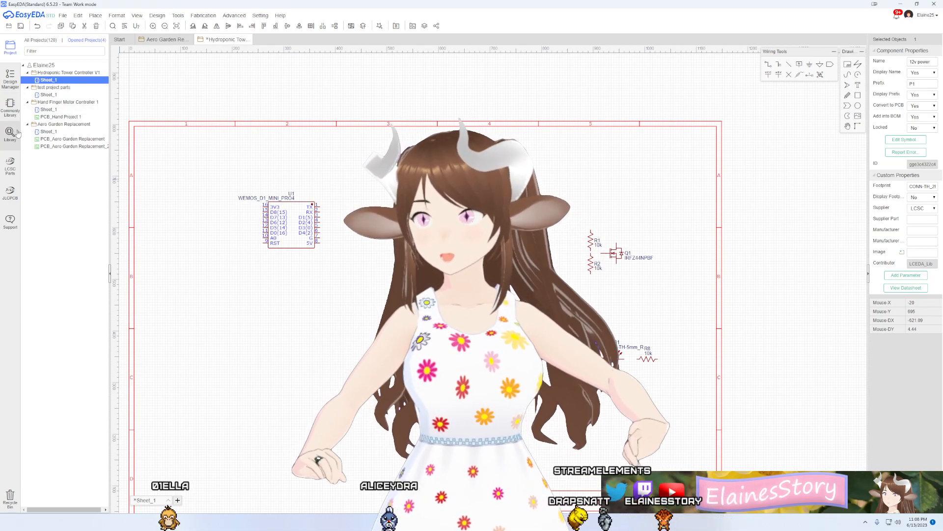
{"action": "left_click", "coordinate": [16, 131]}
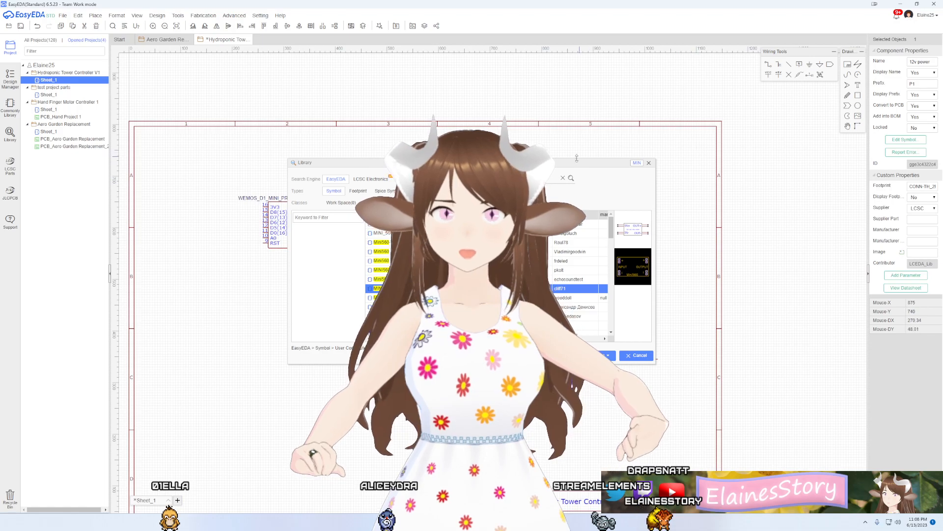
{"action": "left_click_drag", "start_coordinate": [570, 164], "coordinate": [689, 192]}
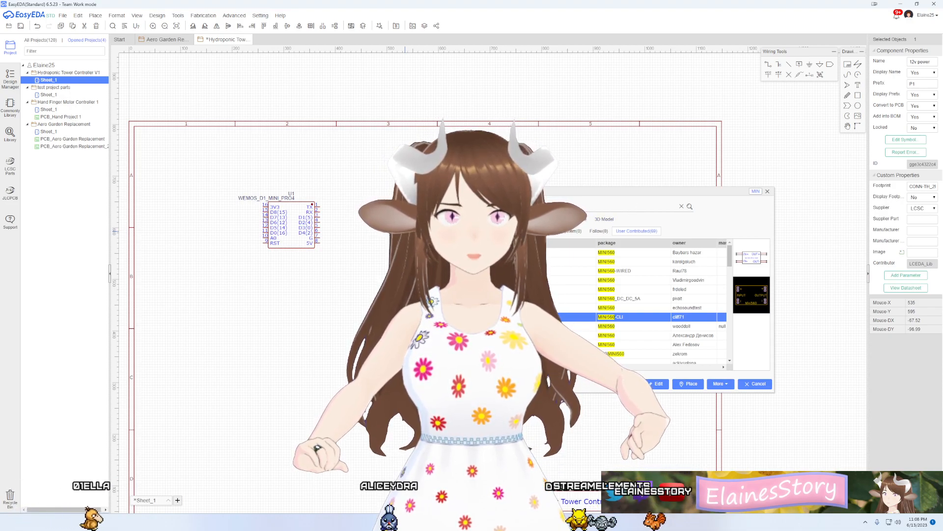
{"action": "left_click", "coordinate": [533, 298]}
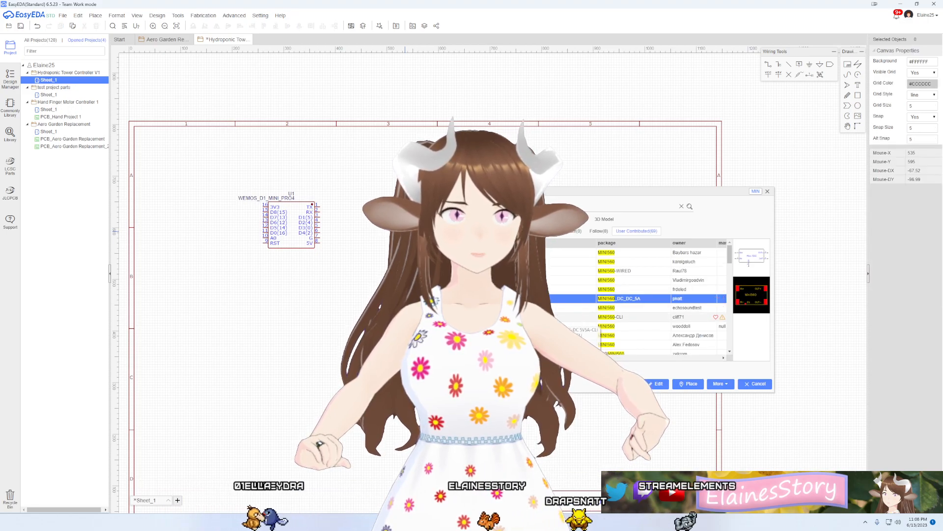
{"action": "left_click", "coordinate": [533, 317]}
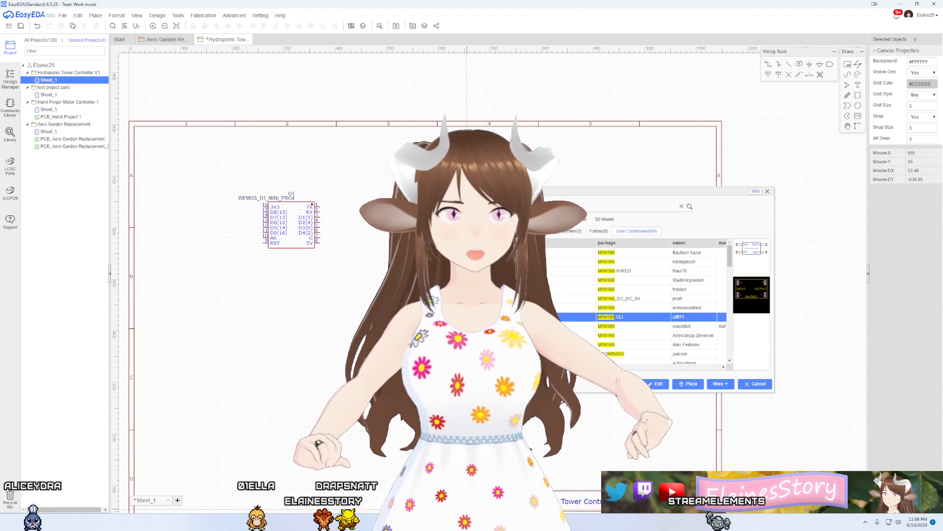
Step: Switch to the browser and read the mini560 converter's Amazon title and product description for its output and input voltages
{"action": "key", "text": "alt+Tab"}
{"action": "mouse_move", "coordinate": [319, 186]}
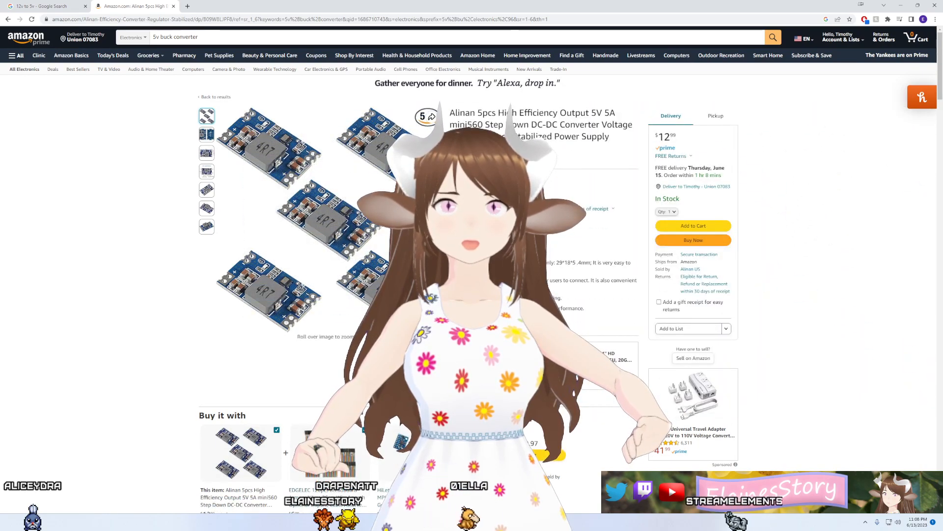
{"action": "scroll", "coordinate": [530, 136], "scroll_direction": "down", "scroll_amount": 2}
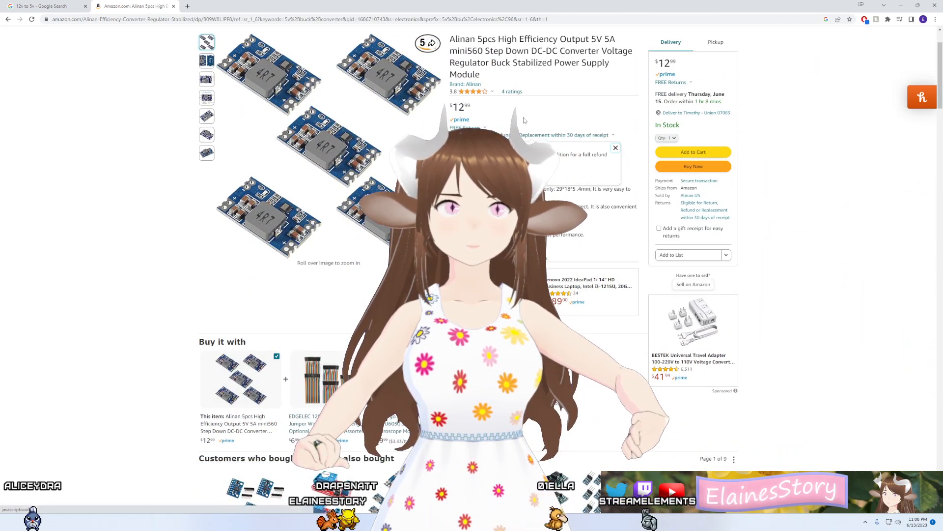
{"action": "left_click_drag", "start_coordinate": [486, 50], "coordinate": [496, 63]}
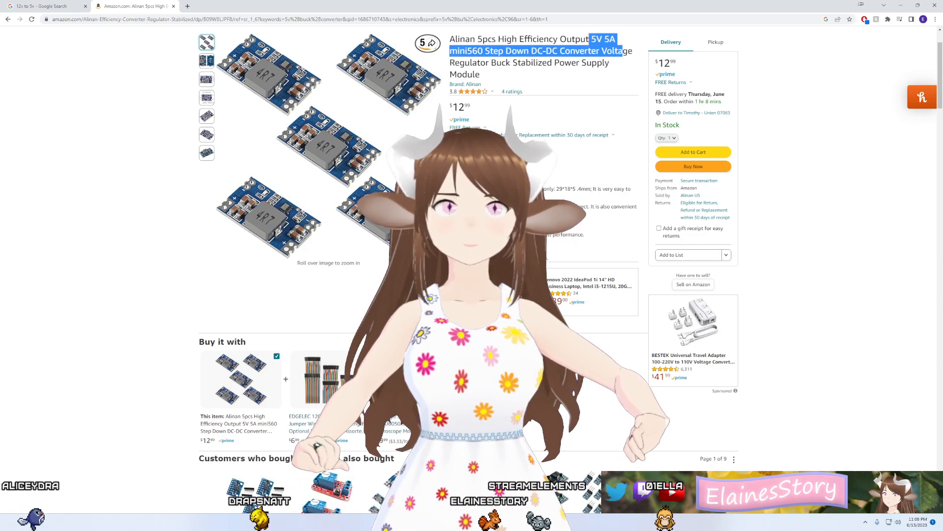
{"action": "scroll", "coordinate": [570, 103], "scroll_direction": "down", "scroll_amount": 4}
{"action": "scroll", "coordinate": [469, 275], "scroll_direction": "down", "scroll_amount": 11}
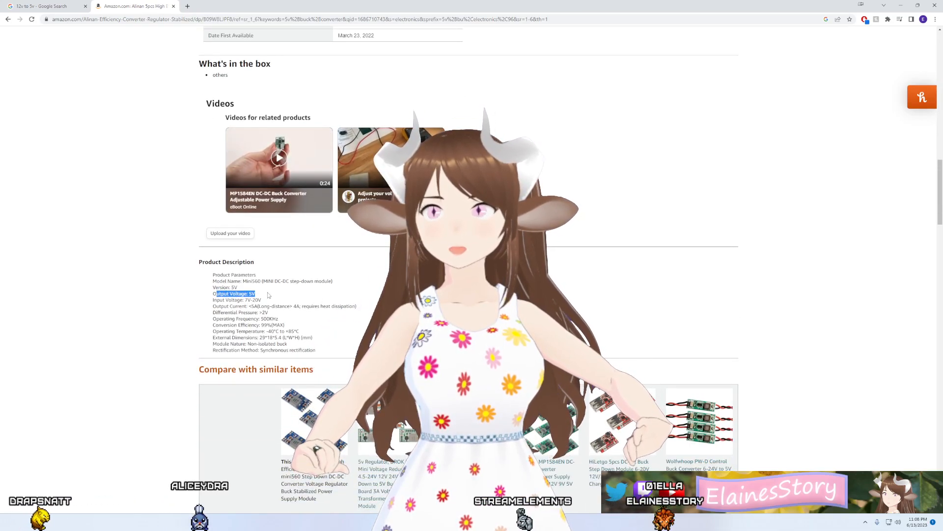
{"action": "left_click_drag", "start_coordinate": [249, 294], "coordinate": [246, 295]}
{"action": "scroll", "coordinate": [294, 304], "scroll_direction": "up", "scroll_amount": 5}
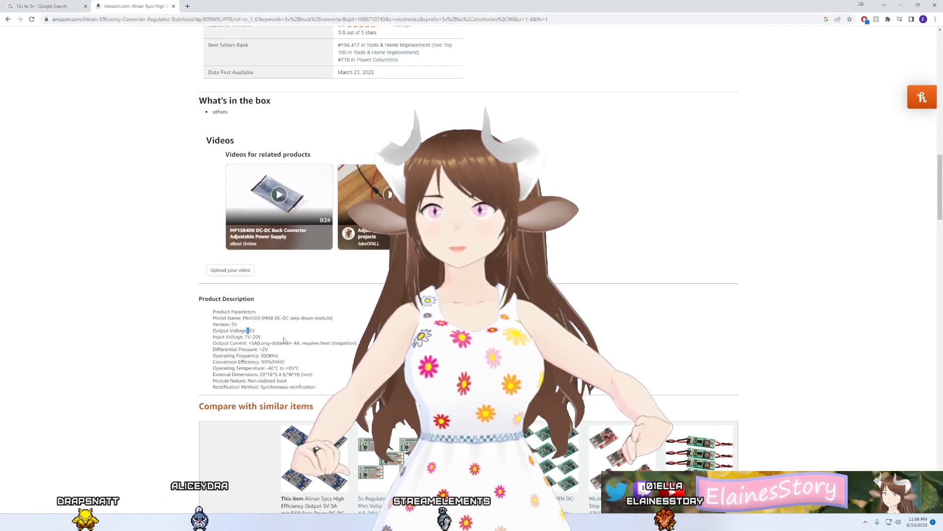
Step: Examine the mini560 listing's product photos for the layout of the module's plus and minus terminals
{"action": "scroll", "coordinate": [315, 324], "scroll_direction": "up", "scroll_amount": 10}
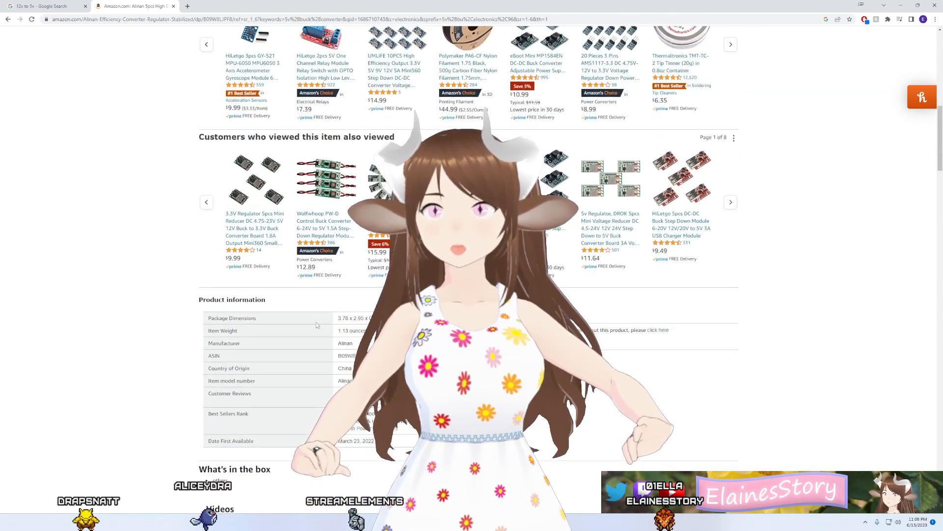
{"action": "scroll", "coordinate": [318, 310], "scroll_direction": "up", "scroll_amount": 1}
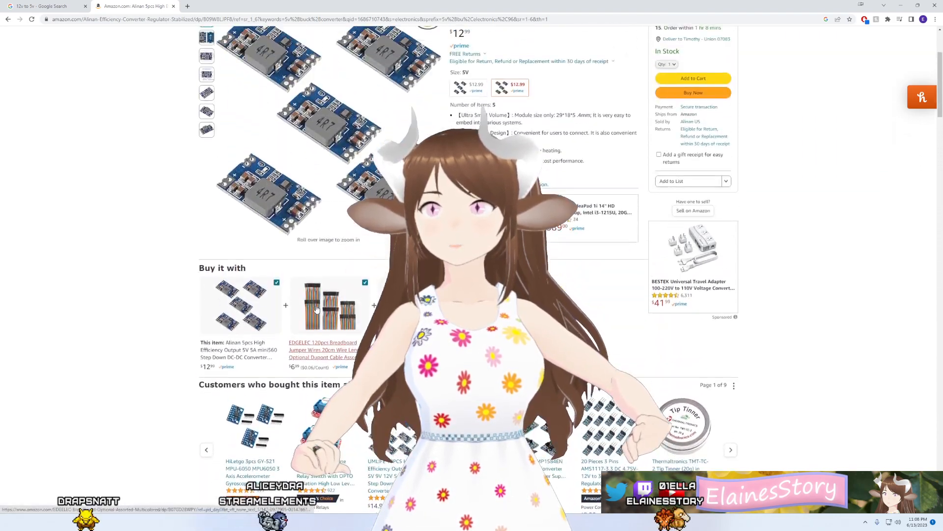
{"action": "scroll", "coordinate": [343, 186], "scroll_direction": "up", "scroll_amount": 1}
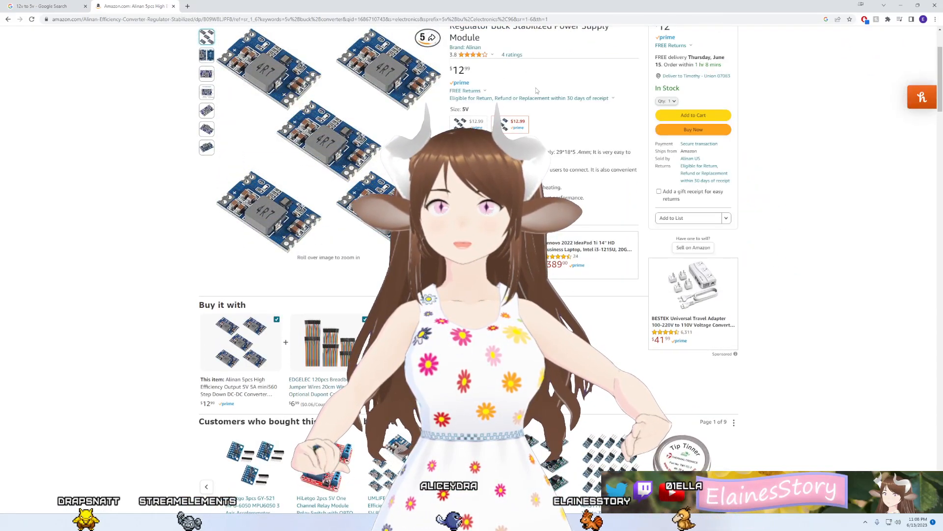
{"action": "scroll", "coordinate": [534, 92], "scroll_direction": "up", "scroll_amount": 1}
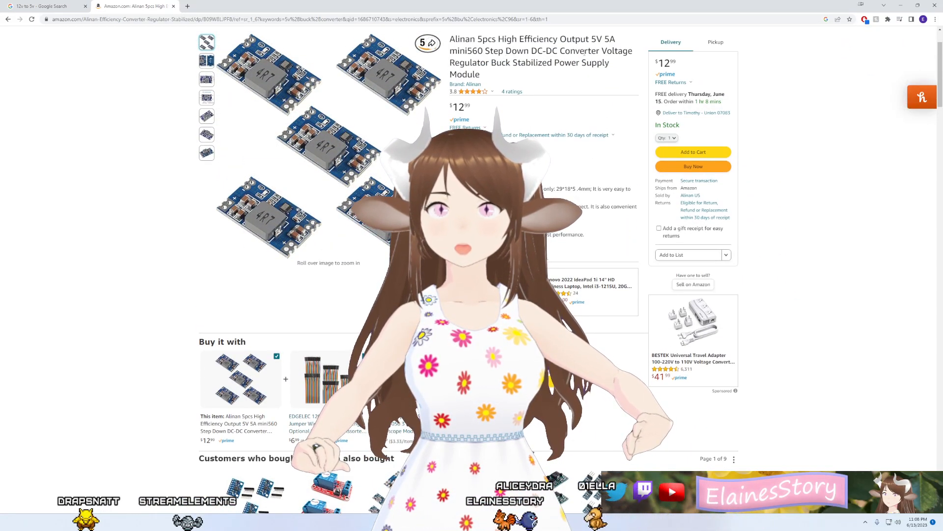
{"action": "mouse_move", "coordinate": [381, 77]}
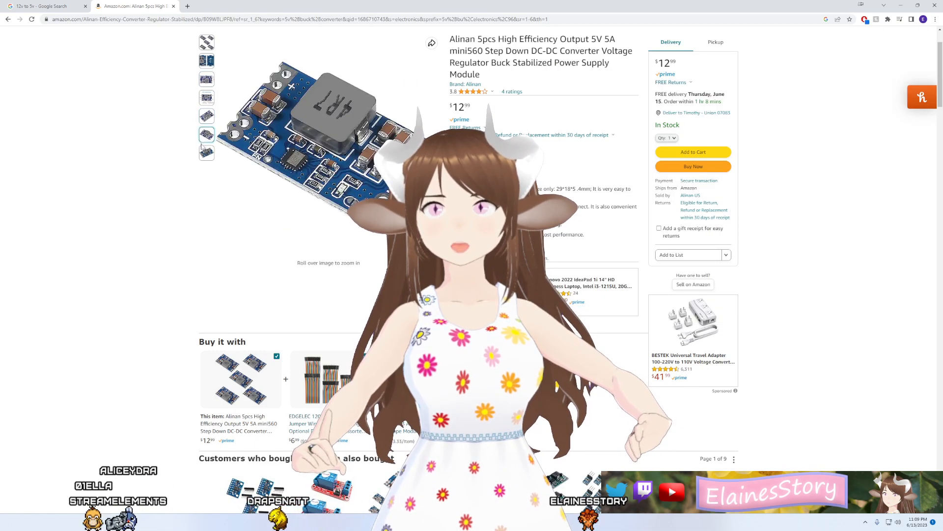
{"action": "mouse_move", "coordinate": [206, 152]}
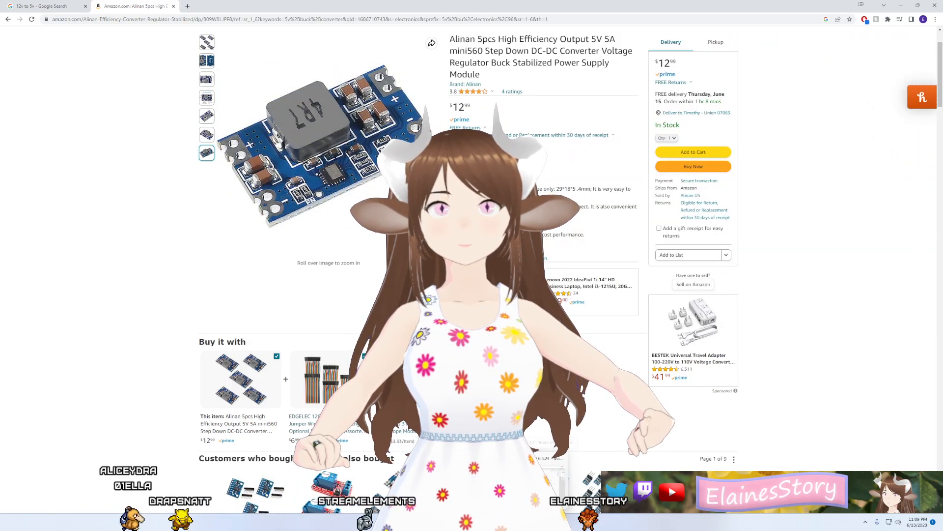
Step: Return to EasyEDA and place one MINI560 DC-DC 5V5A-CLI converter below the WEMOS module, leaving the component library closed
{"action": "key", "text": "alt+Tab"}
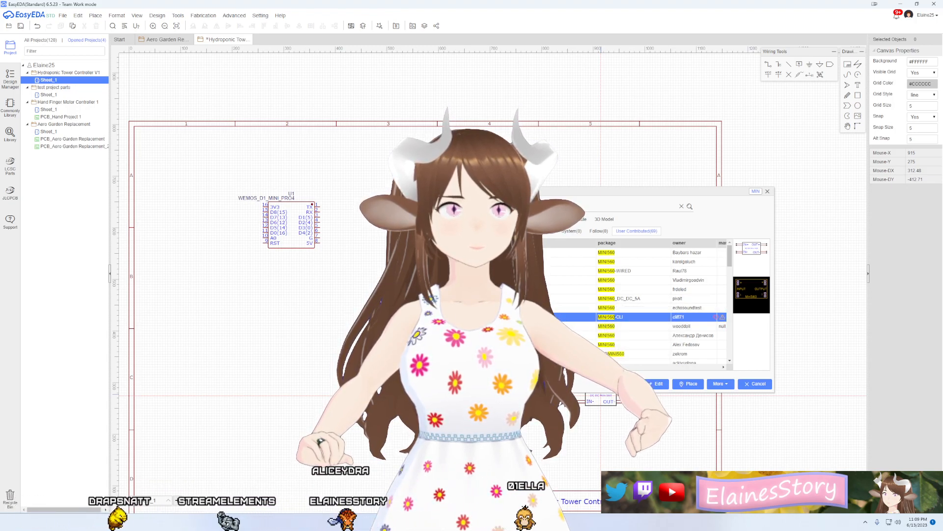
{"action": "left_click", "coordinate": [301, 343]}
{"action": "right_click", "coordinate": [296, 407]}
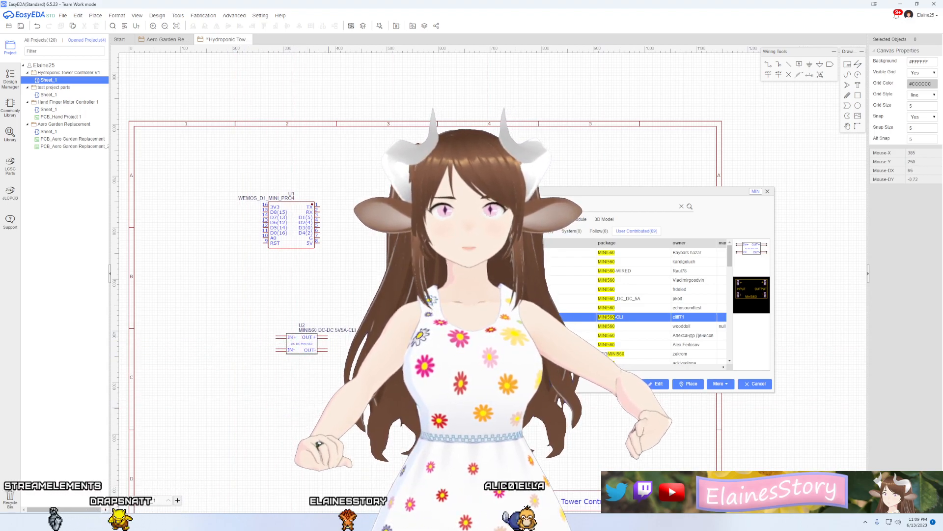
{"action": "left_click", "coordinate": [742, 385]}
{"action": "scroll", "coordinate": [347, 335], "scroll_direction": "up", "scroll_amount": 4}
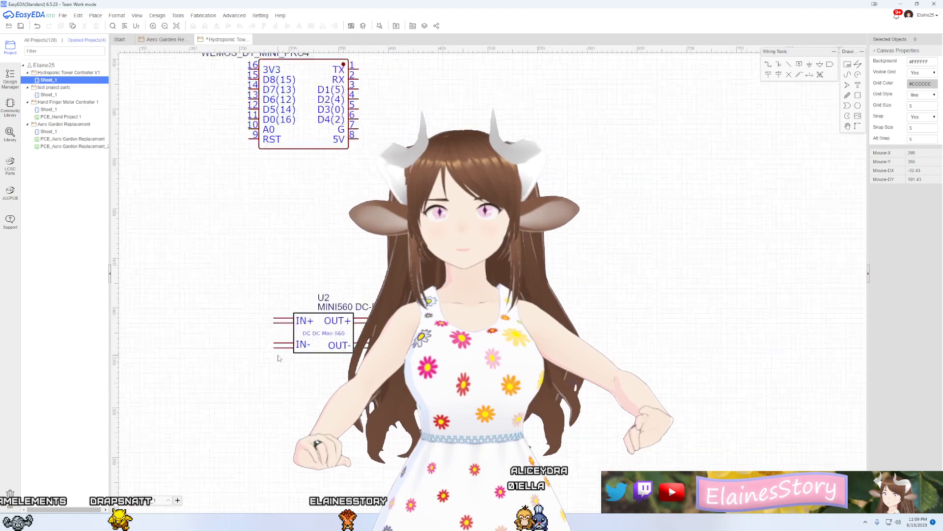
Step: Move the MINI560 converter into the space between the WEMOS module and the 12v power connector
{"action": "left_click_drag", "start_coordinate": [347, 335], "coordinate": [530, 199]}
{"action": "right_click_drag", "start_coordinate": [530, 199], "coordinate": [470, 387]}
{"action": "left_click", "coordinate": [469, 372]}
{"action": "left_click", "coordinate": [458, 318]}
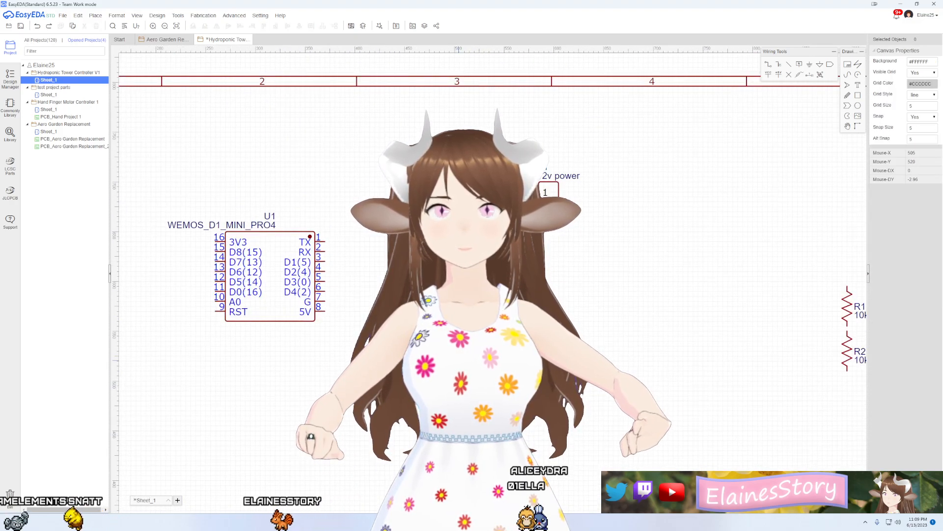
{"action": "left_click", "coordinate": [459, 356]}
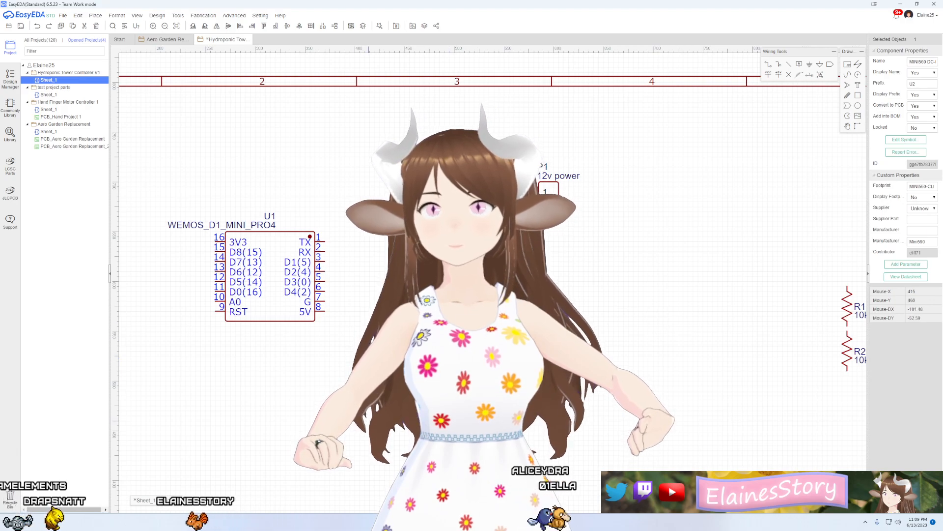
Step: Reopen the component library and examine the MINI560-CLI entry's symbol and footprint previews and the details in its list columns
{"action": "left_click", "coordinate": [17, 128]}
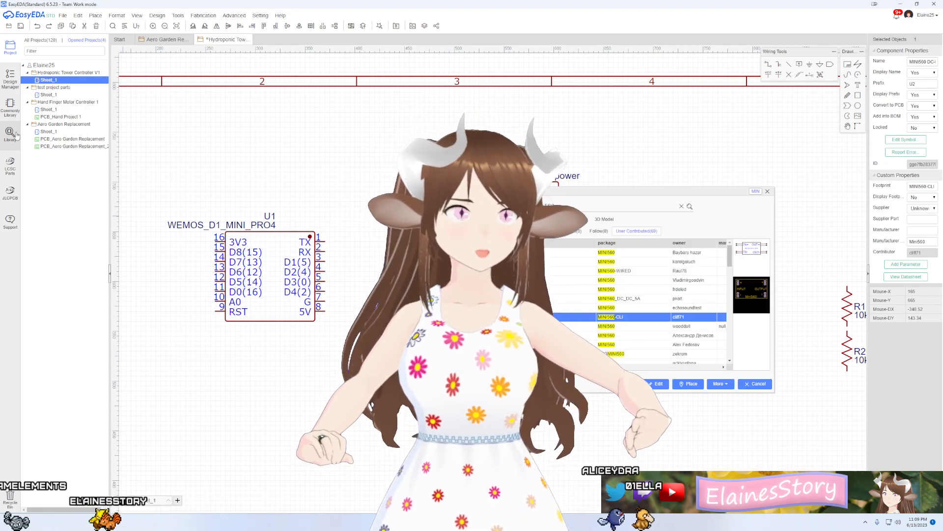
{"action": "left_click", "coordinate": [767, 191]}
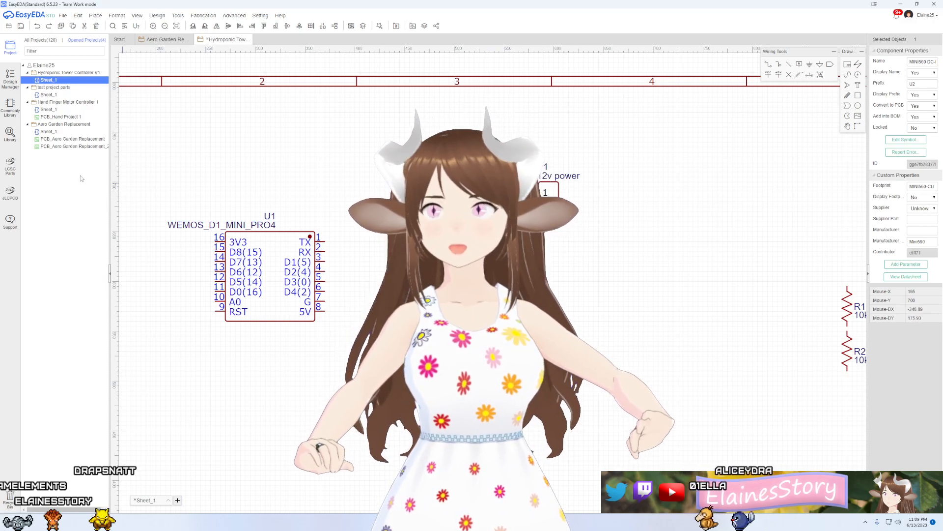
{"action": "left_click", "coordinate": [10, 132]}
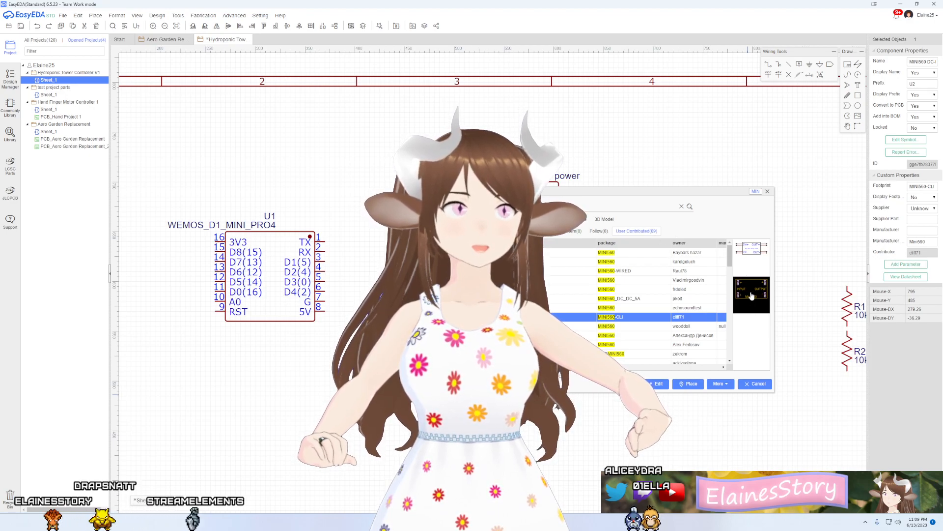
{"action": "left_click_drag", "start_coordinate": [774, 243], "coordinate": [859, 243]}
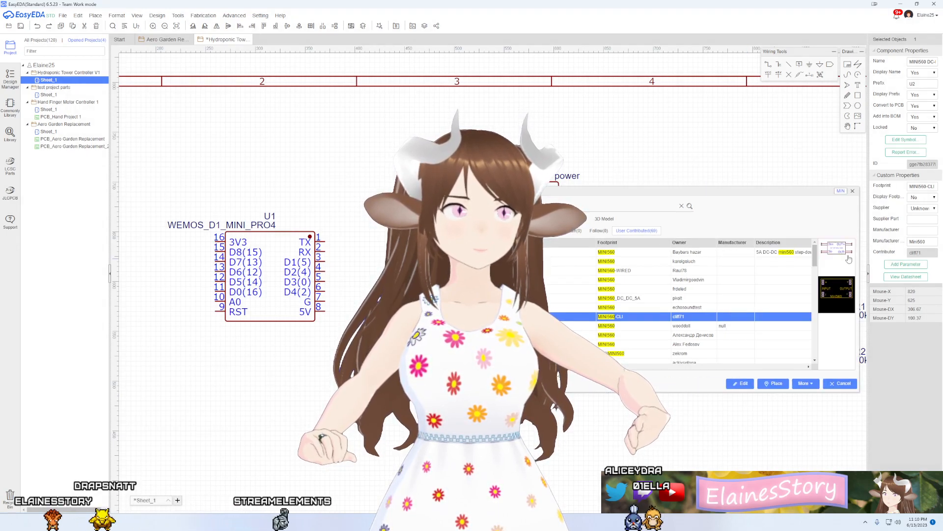
{"action": "left_click_drag", "start_coordinate": [406, 301], "coordinate": [290, 300]}
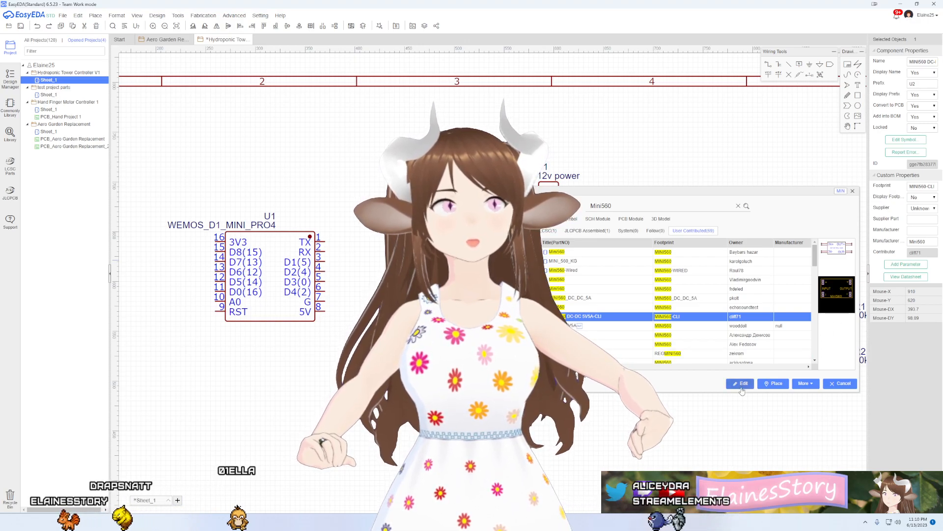
{"action": "left_click", "coordinate": [378, 312]}
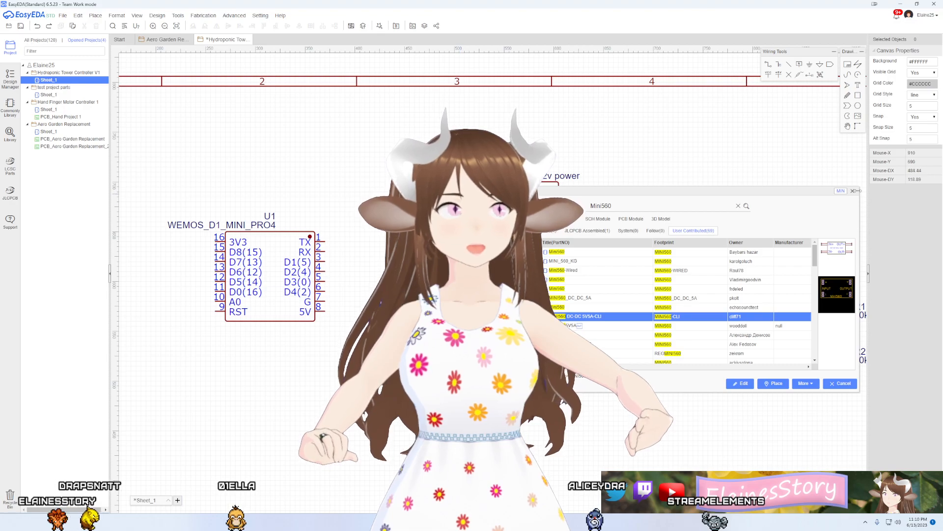
{"action": "left_click", "coordinate": [854, 191]}
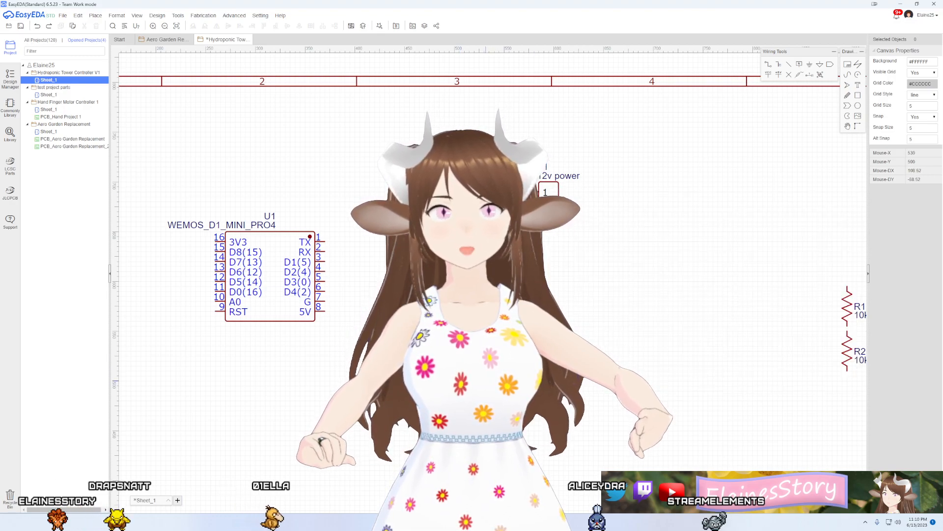
Step: Turn the MINI560 converter so its outputs face the WEMOS module, and move the WEMOS module slightly further left
{"action": "left_click", "coordinate": [479, 332]}
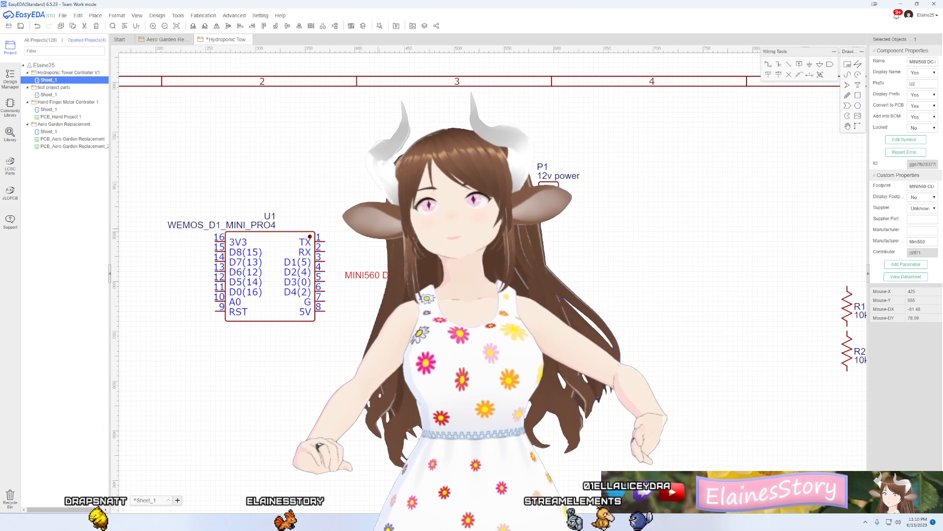
{"action": "left_click_drag", "start_coordinate": [259, 307], "coordinate": [219, 313]}
{"action": "left_click", "coordinate": [346, 337]}
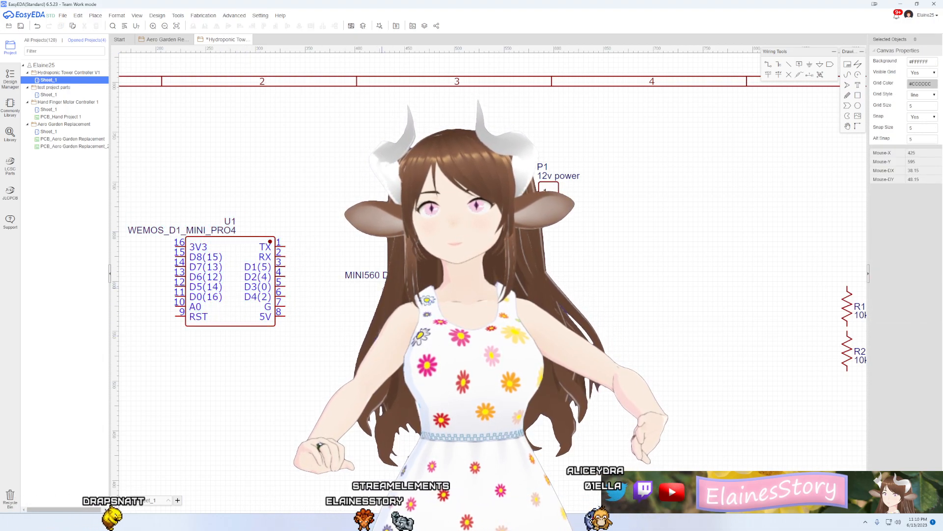
Step: Wire the converter's OUT+ to the WEMOS 5V pin and its OUT- to the G pin
{"action": "scroll", "coordinate": [383, 290], "scroll_direction": "up", "scroll_amount": 5}
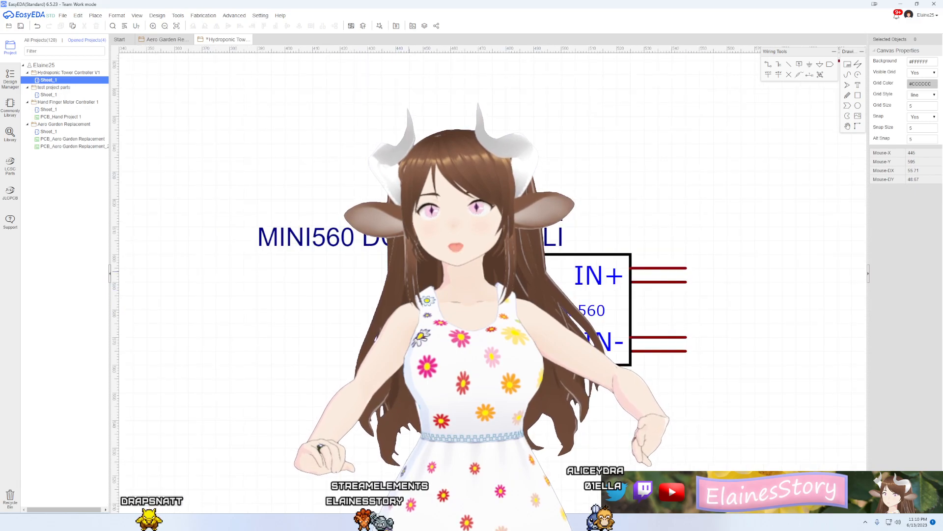
{"action": "scroll", "coordinate": [396, 297], "scroll_direction": "down", "scroll_amount": 3}
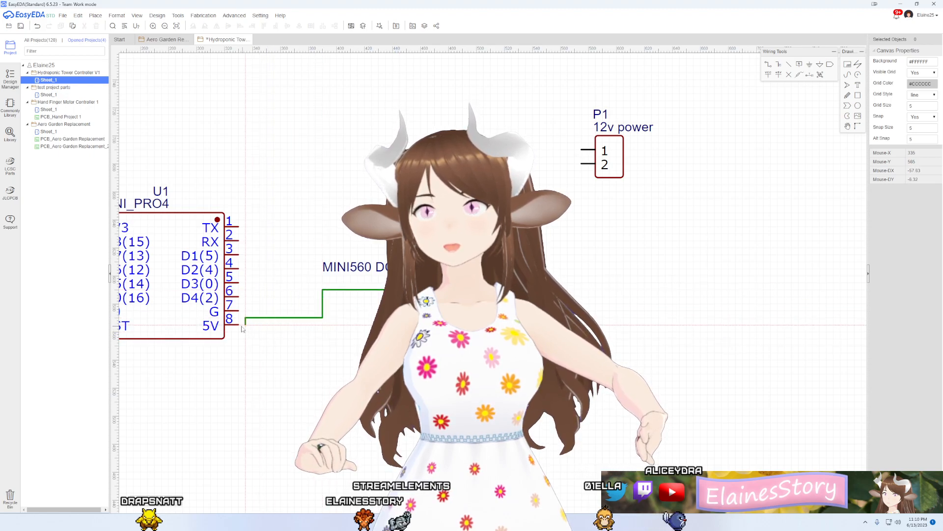
{"action": "left_click", "coordinate": [265, 319]}
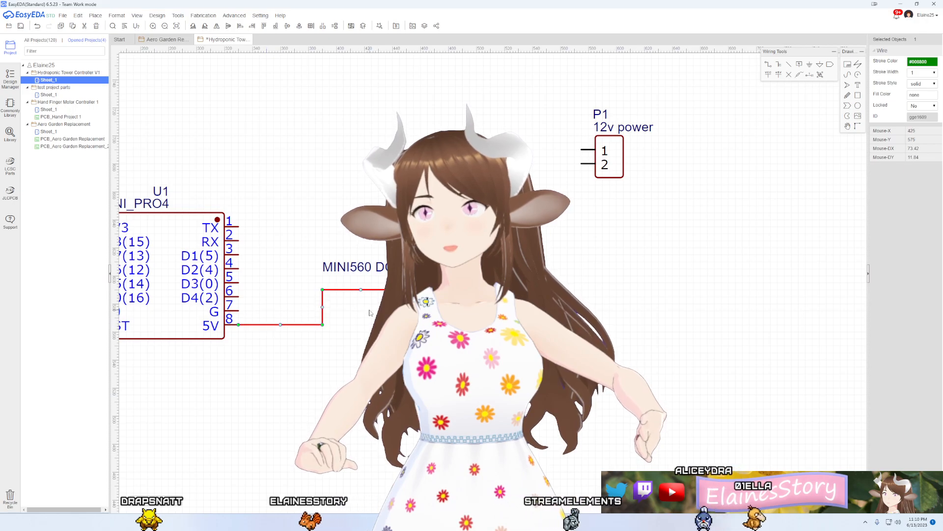
{"action": "left_click", "coordinate": [392, 325]}
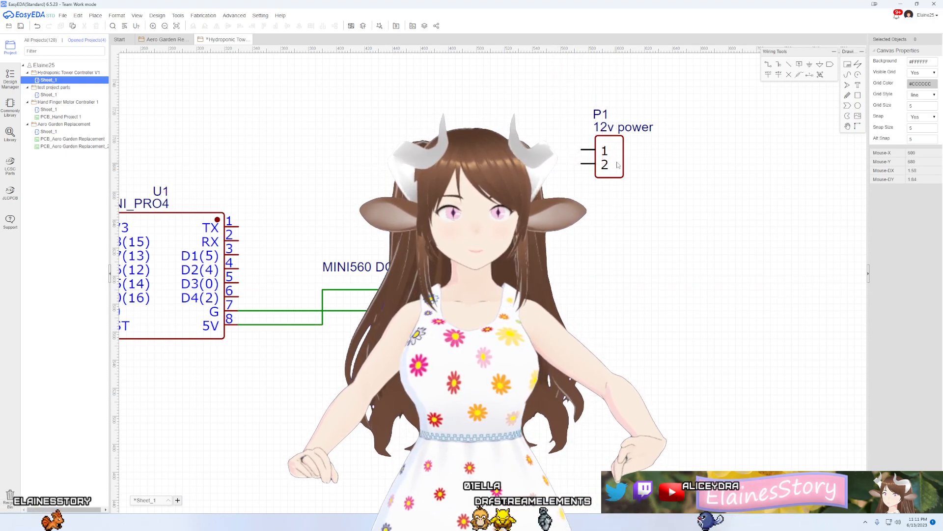
Step: Move the 12v power connector beside the converter's inputs and wire IN+ to pin 1 and IN- to pin 2
{"action": "left_click_drag", "start_coordinate": [624, 165], "coordinate": [628, 308]}
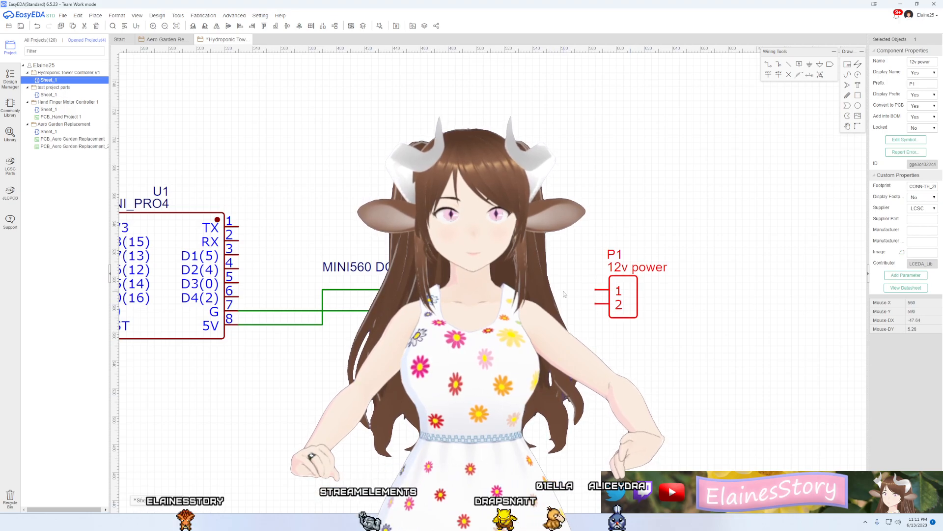
{"action": "left_click", "coordinate": [542, 301]}
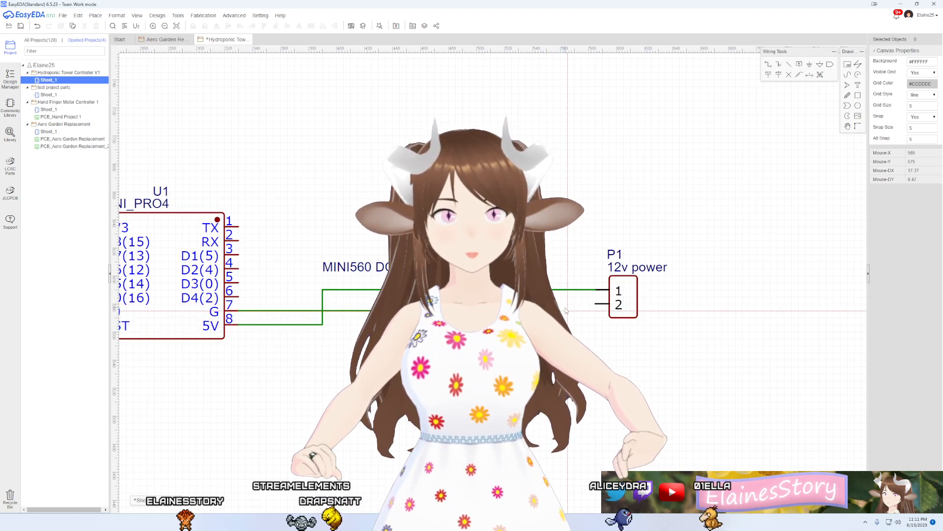
{"action": "left_click", "coordinate": [595, 304]}
{"action": "scroll", "coordinate": [635, 350], "scroll_direction": "down", "scroll_amount": 2}
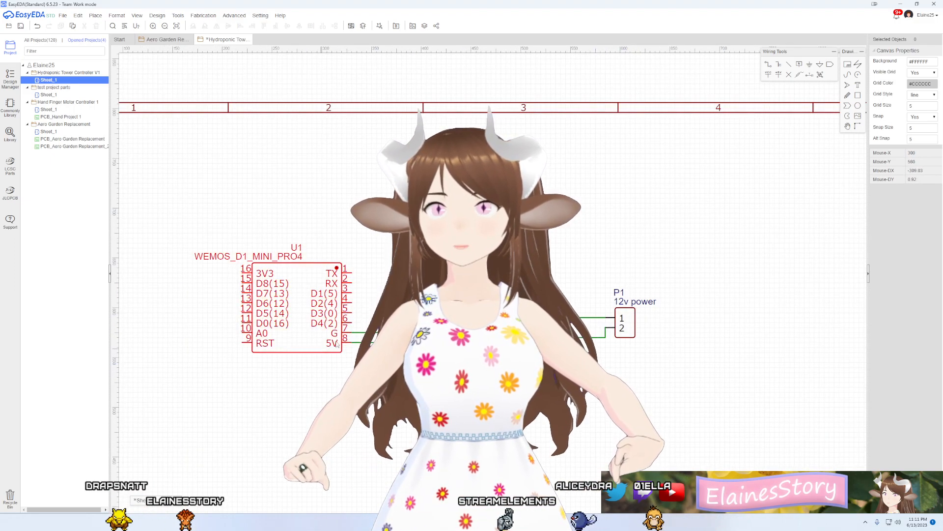
Step: Shift the R1, R2 and Q1 MOSFET group slightly down, and move LED1 with resistor R8 below the WEMOS module
{"action": "right_click_drag", "start_coordinate": [501, 421], "coordinate": [460, 337]}
{"action": "scroll", "coordinate": [467, 328], "scroll_direction": "down", "scroll_amount": 3}
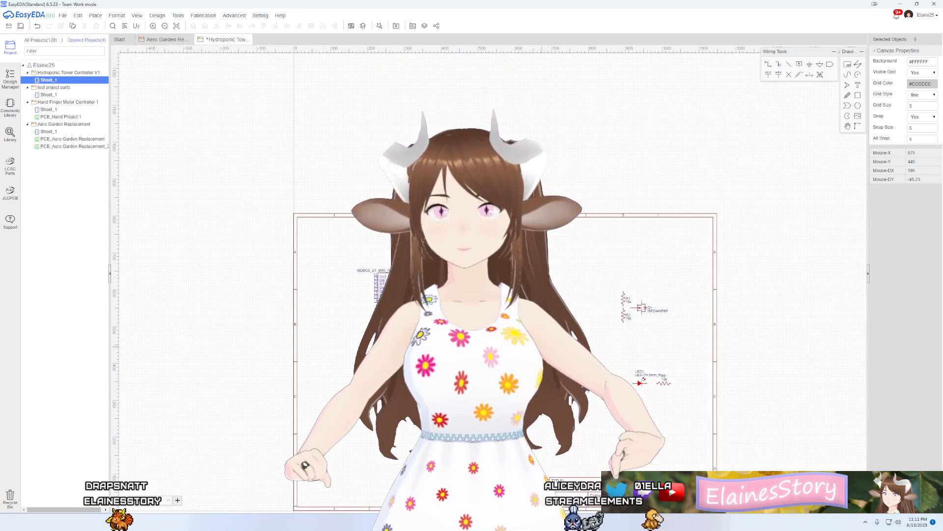
{"action": "scroll", "coordinate": [540, 343], "scroll_direction": "up", "scroll_amount": 2}
{"action": "left_click_drag", "start_coordinate": [783, 323], "coordinate": [695, 283]}
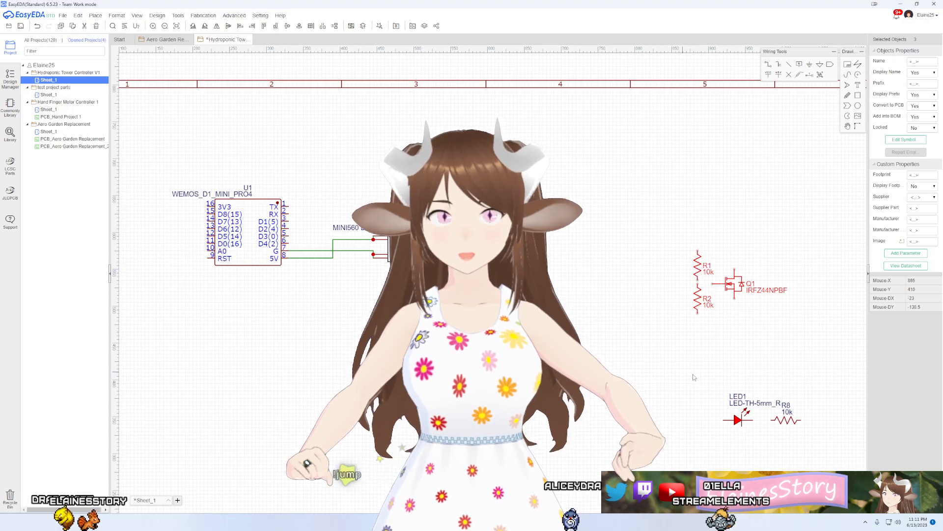
{"action": "left_click", "coordinate": [729, 419]}
{"action": "left_click_drag", "start_coordinate": [728, 419], "coordinate": [228, 369]}
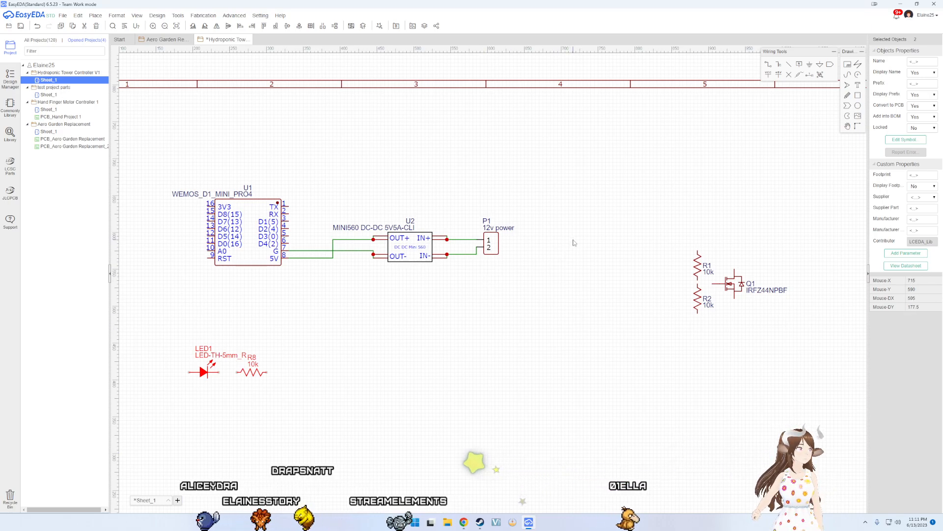
Step: Review the power wiring between the WEMOS module, the MINI560 converter and the 12v power connector
{"action": "right_click_drag", "start_coordinate": [408, 279], "coordinate": [601, 327]}
{"action": "scroll", "coordinate": [437, 256], "scroll_direction": "up", "scroll_amount": 3}
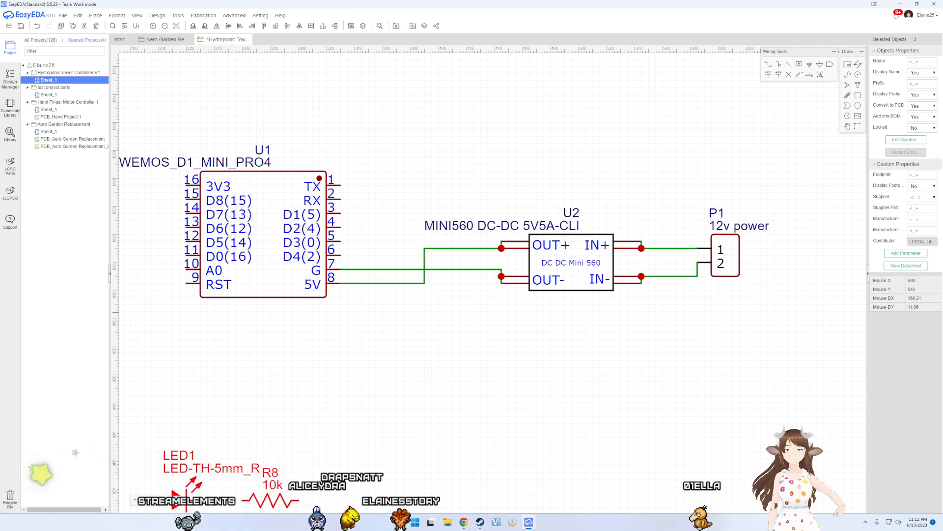
{"action": "right_click_drag", "start_coordinate": [684, 335], "coordinate": [545, 387]}
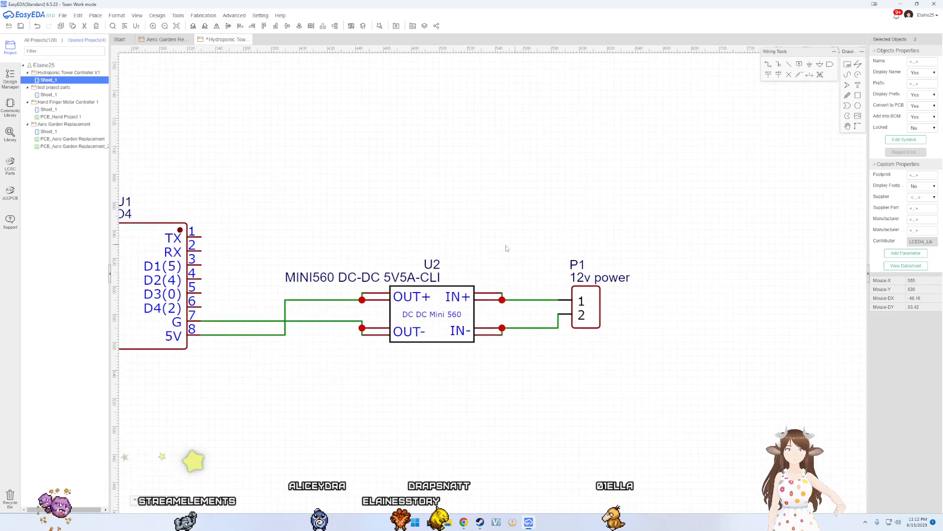
{"action": "right_click_drag", "start_coordinate": [425, 424], "coordinate": [485, 396]}
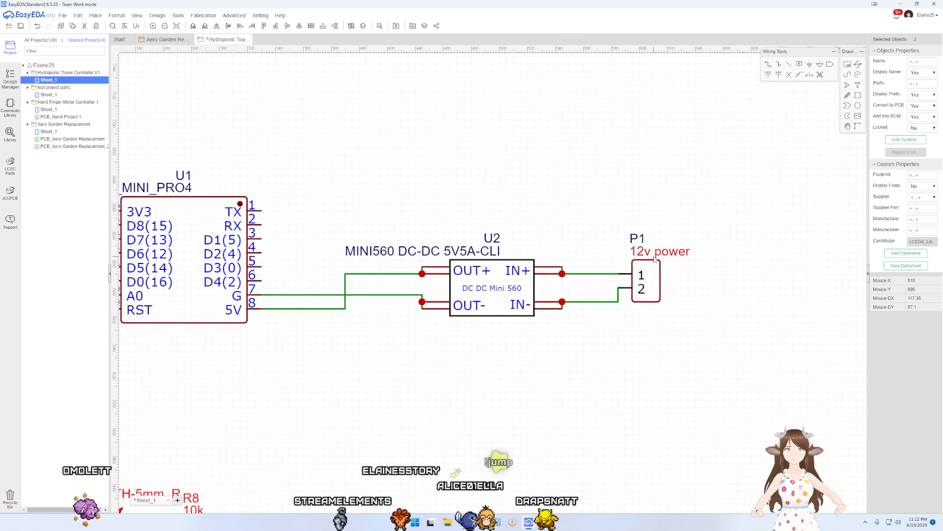
{"action": "right_click_drag", "start_coordinate": [530, 330], "coordinate": [552, 374]}
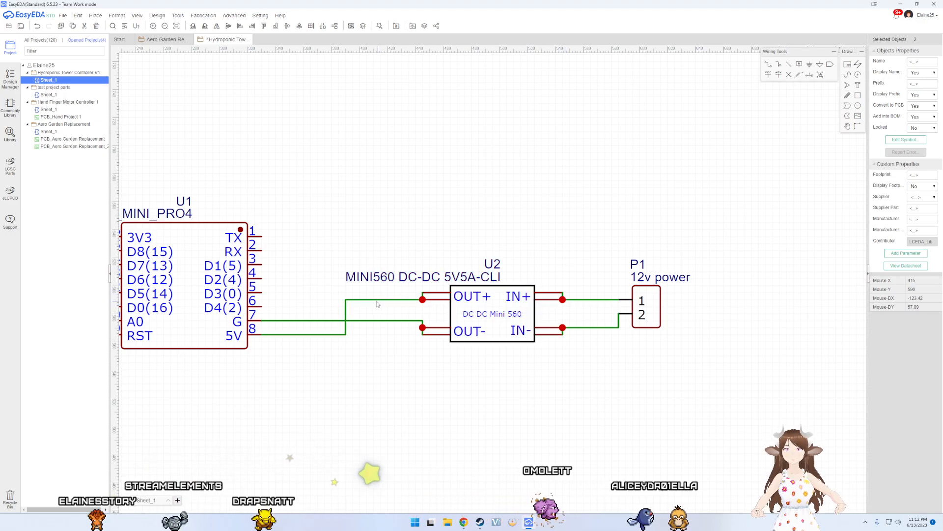
{"action": "scroll", "coordinate": [364, 355], "scroll_direction": "down", "scroll_amount": 3}
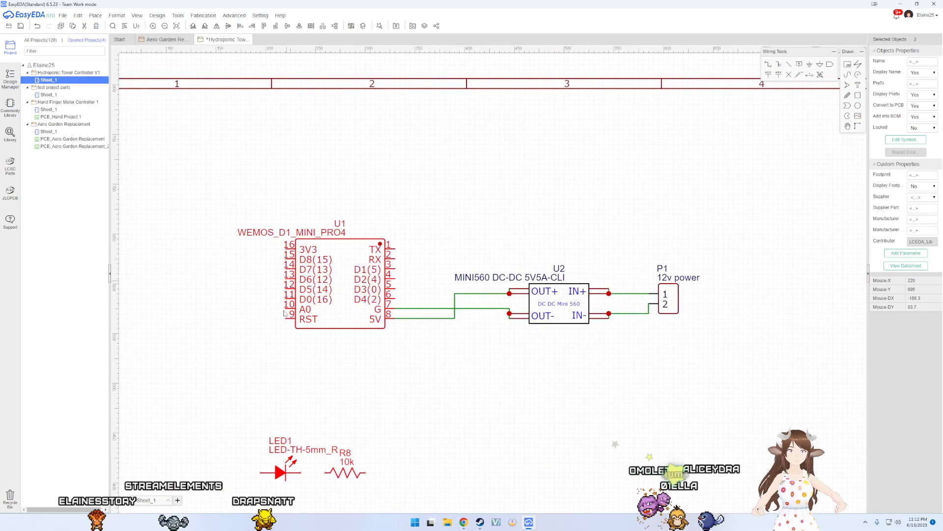
{"action": "scroll", "coordinate": [339, 261], "scroll_direction": "up", "scroll_amount": 2}
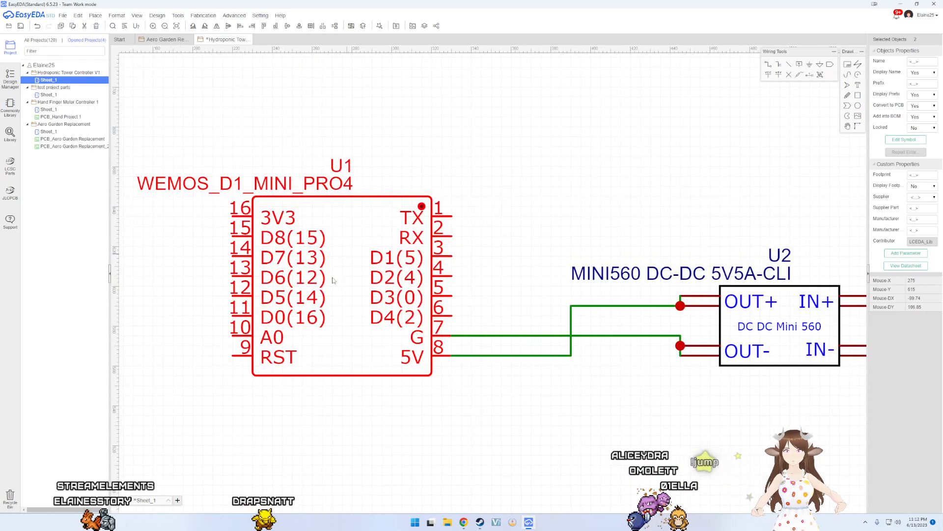
{"action": "scroll", "coordinate": [420, 301], "scroll_direction": "down", "scroll_amount": 4}
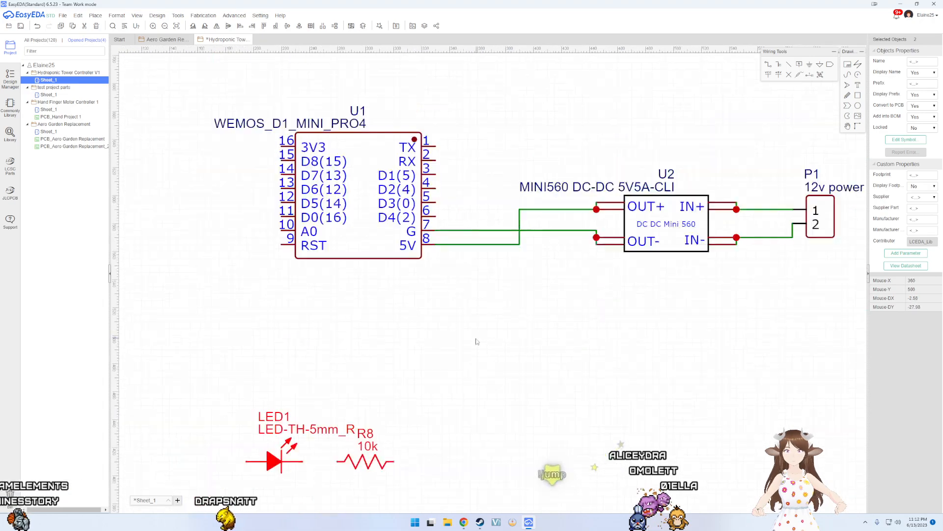
{"action": "right_click_drag", "start_coordinate": [484, 378], "coordinate": [467, 351]}
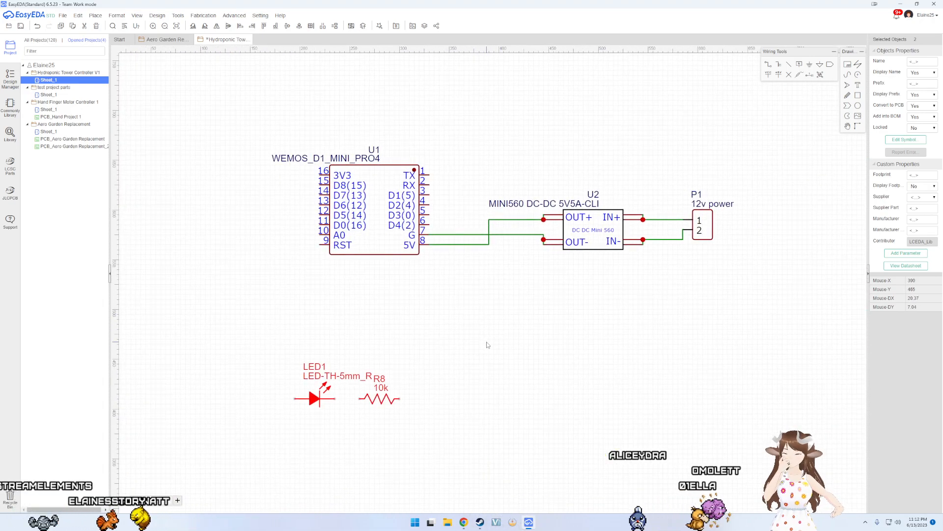
{"action": "left_click", "coordinate": [465, 524]}
{"action": "left_click", "coordinate": [901, 5]}
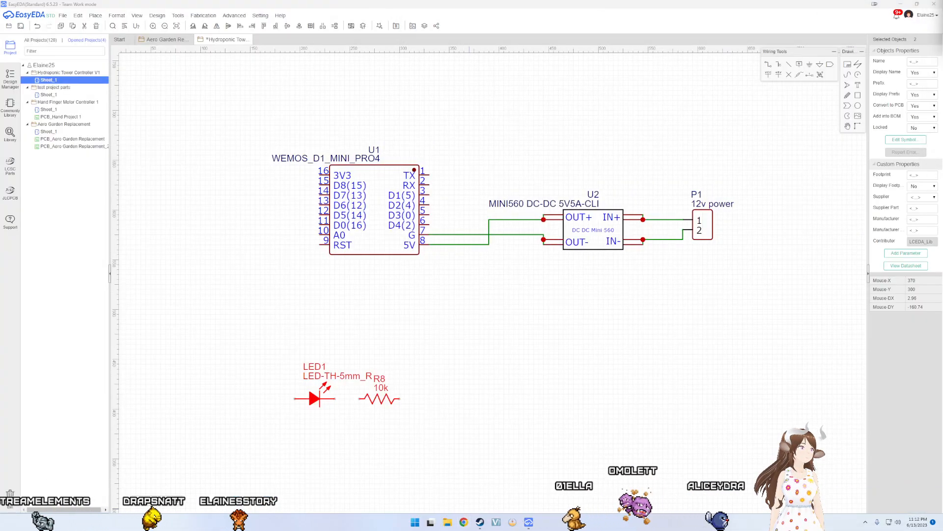
{"action": "right_click_drag", "start_coordinate": [717, 363], "coordinate": [557, 421]}
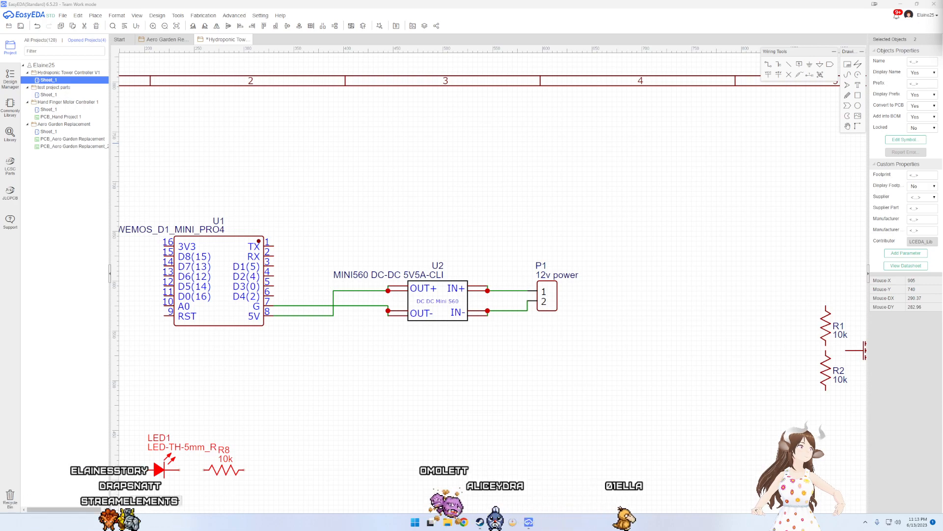
Step: Switch to the ESP8266 pinout reference in Chrome and read the best-pins table's input and boot notes for D3 and D4
{"action": "left_click_drag", "start_coordinate": [942, 1], "coordinate": [602, 89]}
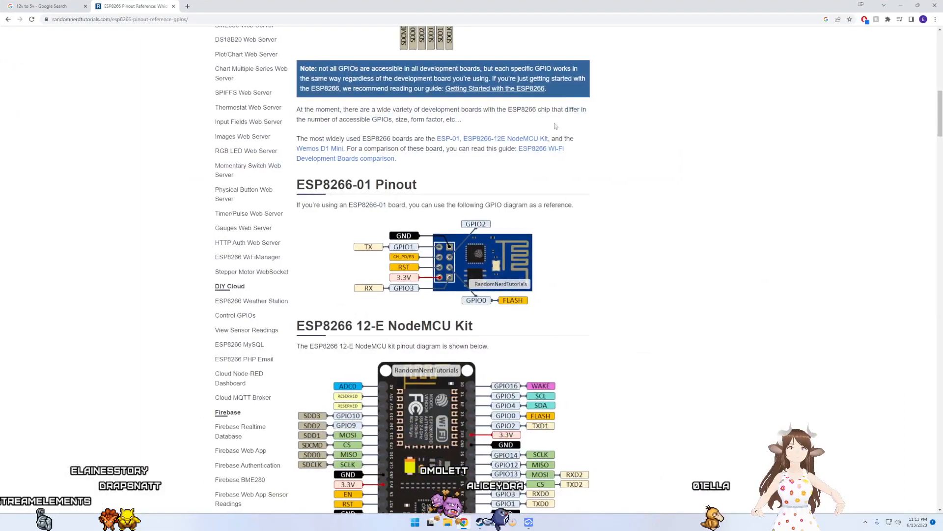
{"action": "scroll", "coordinate": [483, 236], "scroll_direction": "down", "scroll_amount": 7}
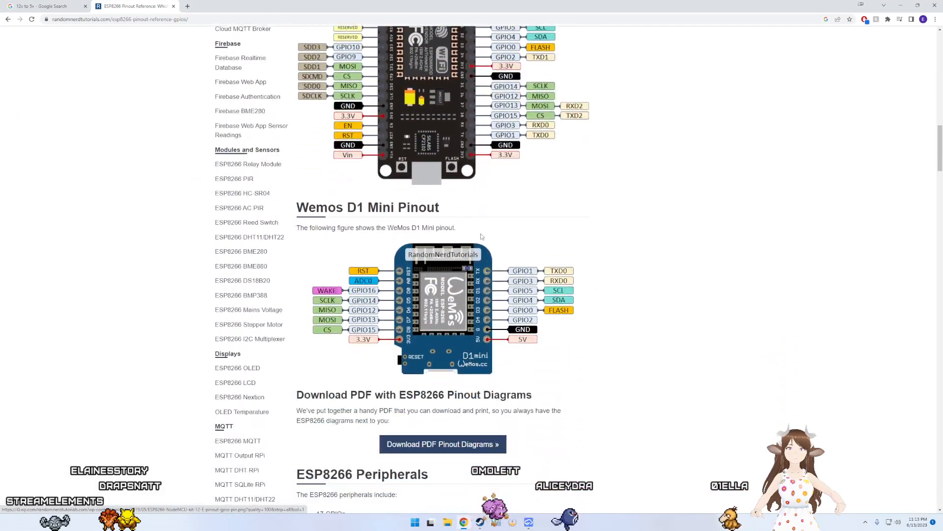
{"action": "scroll", "coordinate": [483, 236], "scroll_direction": "down", "scroll_amount": 4}
{"action": "scroll", "coordinate": [415, 256], "scroll_direction": "down", "scroll_amount": 7}
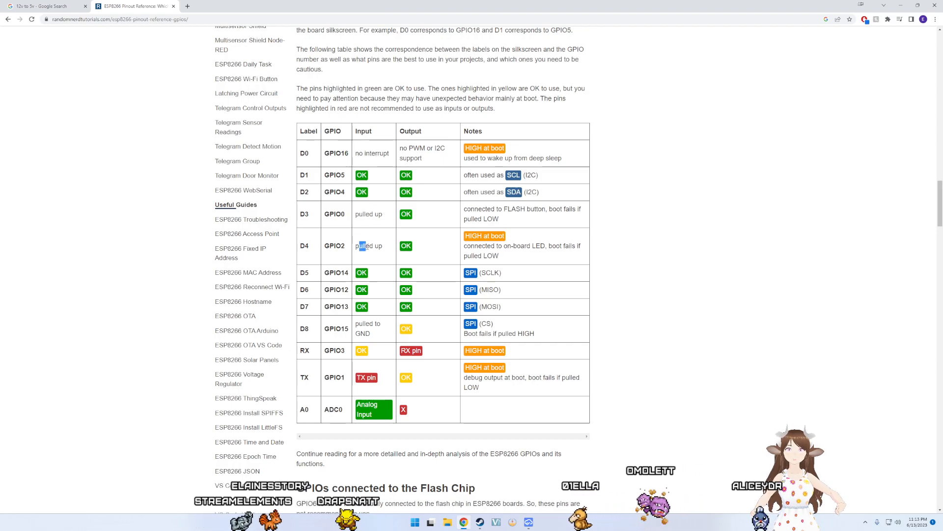
{"action": "left_click_drag", "start_coordinate": [359, 246], "coordinate": [383, 247]}
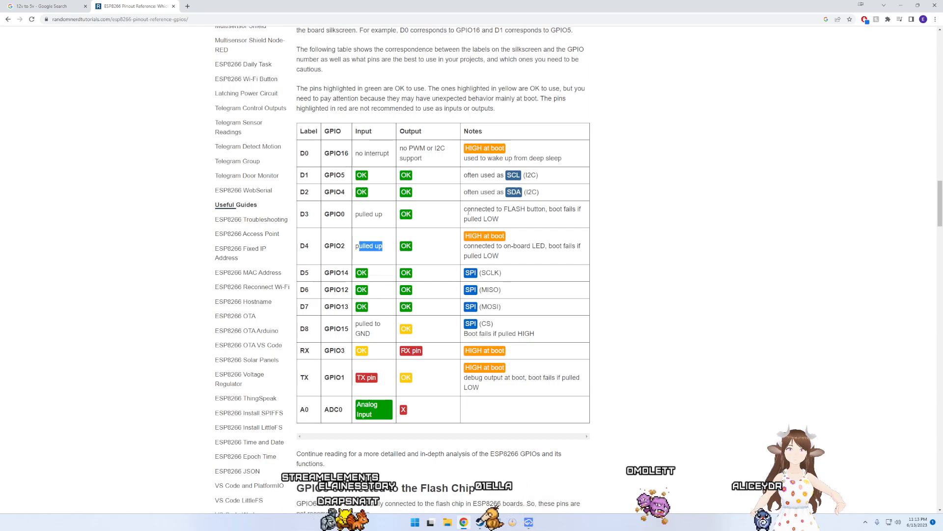
{"action": "mouse_move", "coordinate": [467, 209]}
{"action": "left_mouse_down"}
{"action": "mouse_move", "coordinate": [564, 209]}
{"action": "mouse_move", "coordinate": [475, 211]}
{"action": "left_mouse_up"}
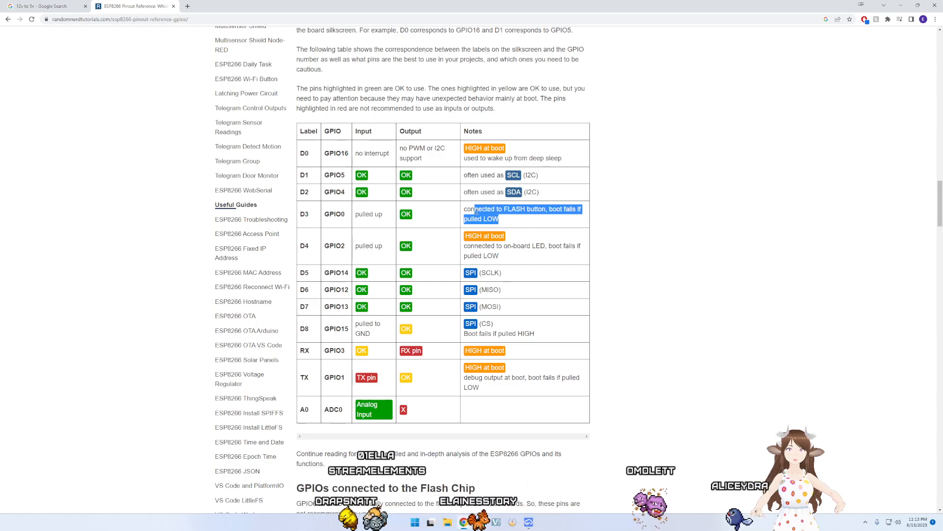
{"action": "double_click", "coordinate": [334, 217]}
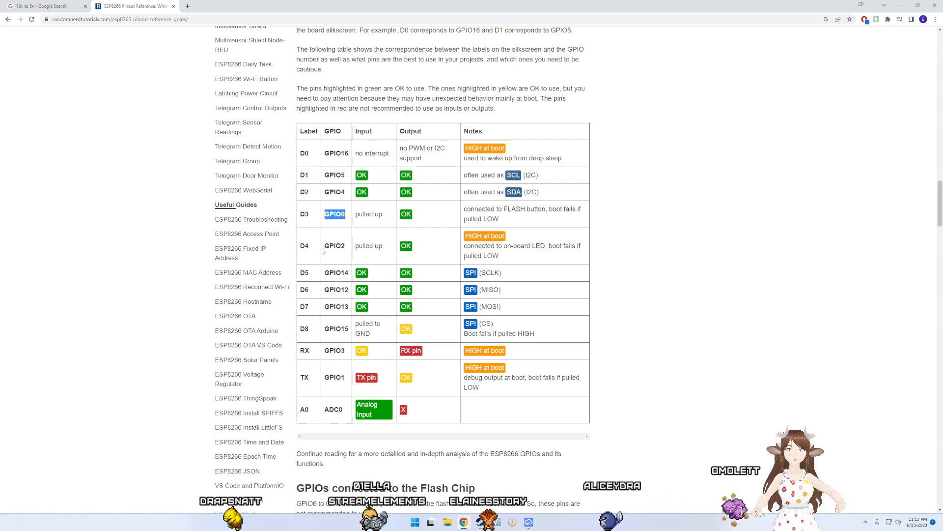
{"action": "double_click", "coordinate": [342, 246]}
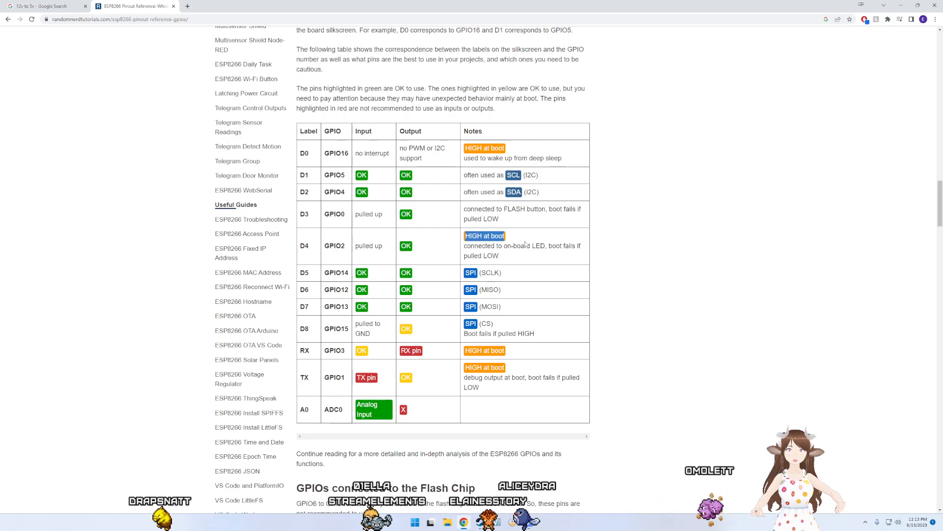
{"action": "left_click_drag", "start_coordinate": [465, 232], "coordinate": [473, 229]}
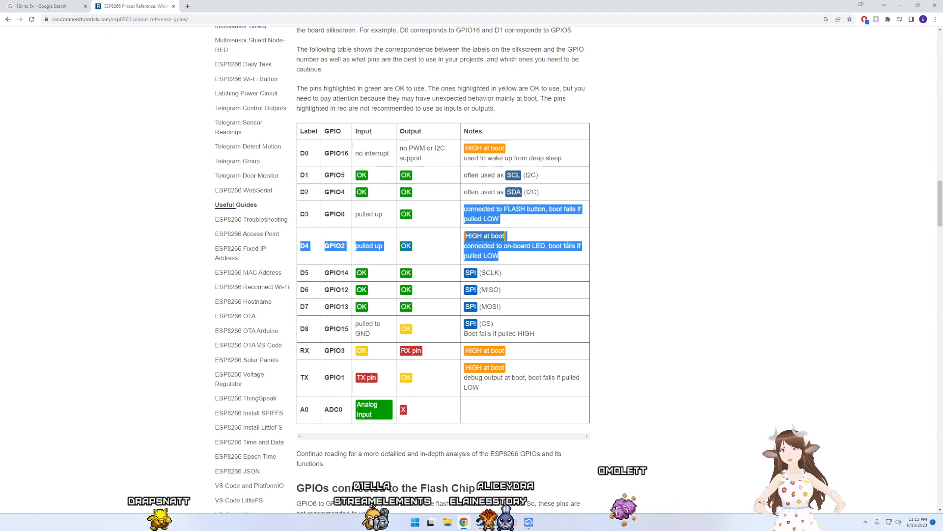
{"action": "left_click", "coordinate": [516, 256]}
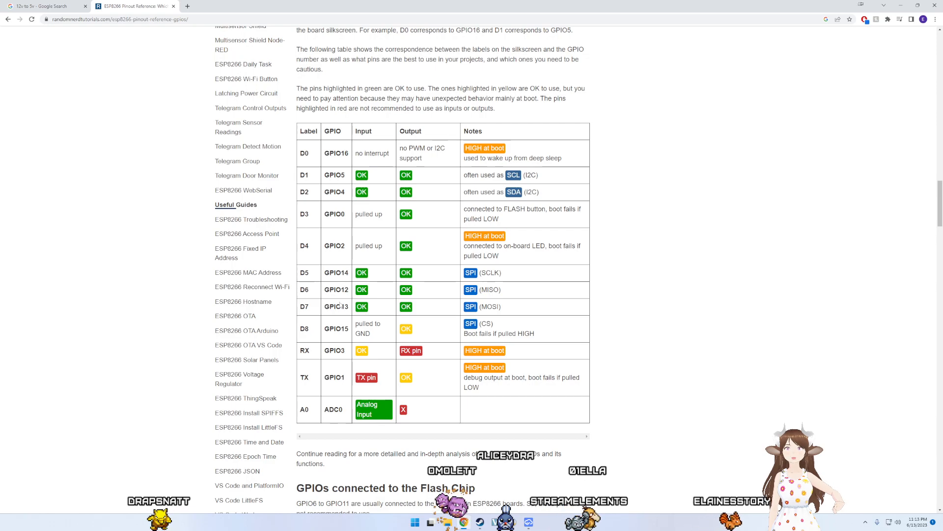
Step: Compare the Wemos D1 Mini pinout diagram with the best-pins table, including the boot notes for RX and TX
{"action": "scroll", "coordinate": [345, 284], "scroll_direction": "up", "scroll_amount": 9}
{"action": "scroll", "coordinate": [368, 248], "scroll_direction": "up", "scroll_amount": 2}
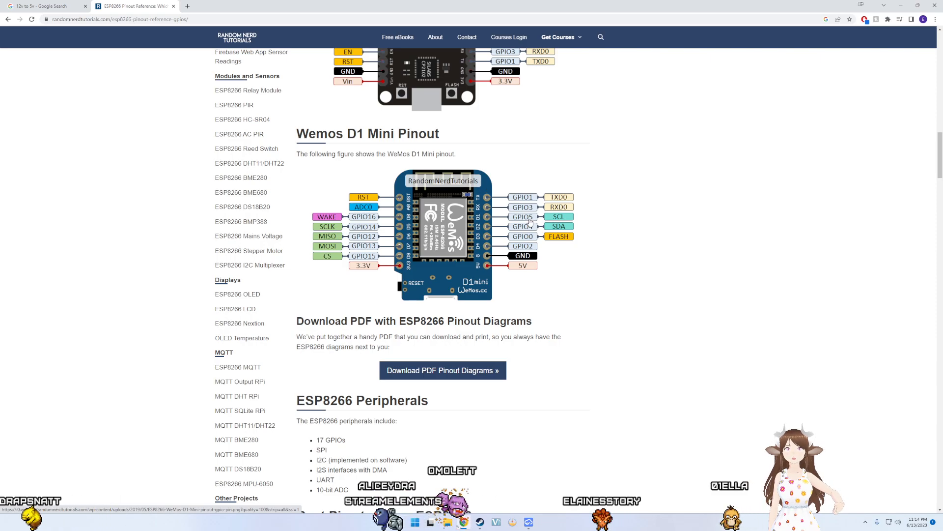
{"action": "scroll", "coordinate": [529, 226], "scroll_direction": "down", "scroll_amount": 7}
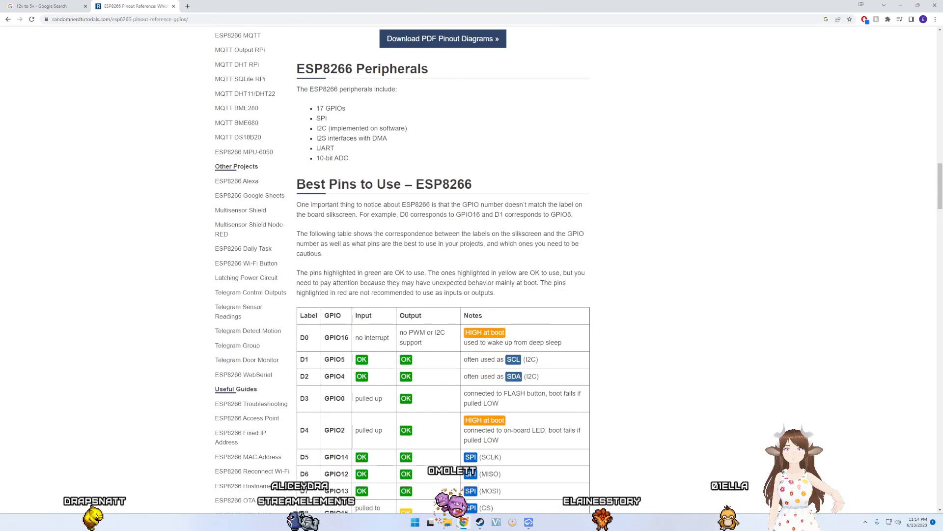
{"action": "scroll", "coordinate": [531, 126], "scroll_direction": "up", "scroll_amount": 5}
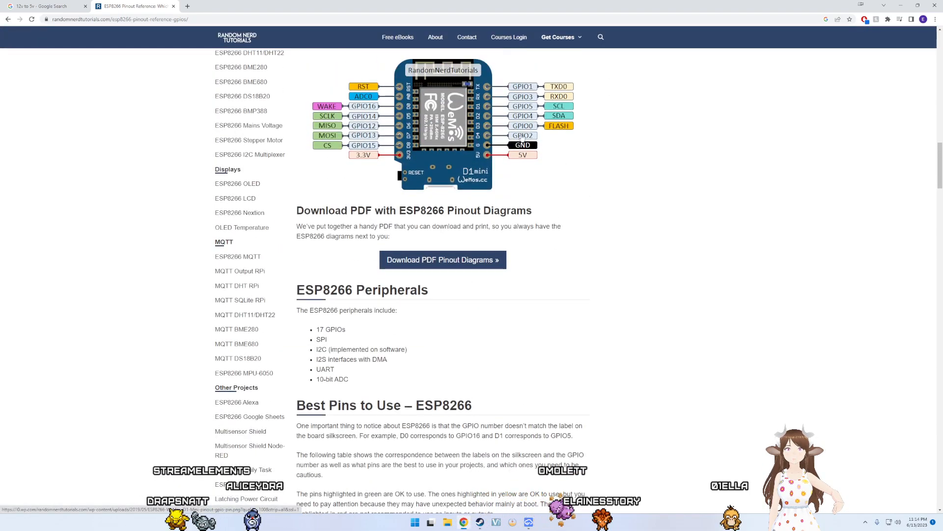
{"action": "scroll", "coordinate": [523, 132], "scroll_direction": "down", "scroll_amount": 1}
{"action": "scroll", "coordinate": [534, 115], "scroll_direction": "up", "scroll_amount": 2}
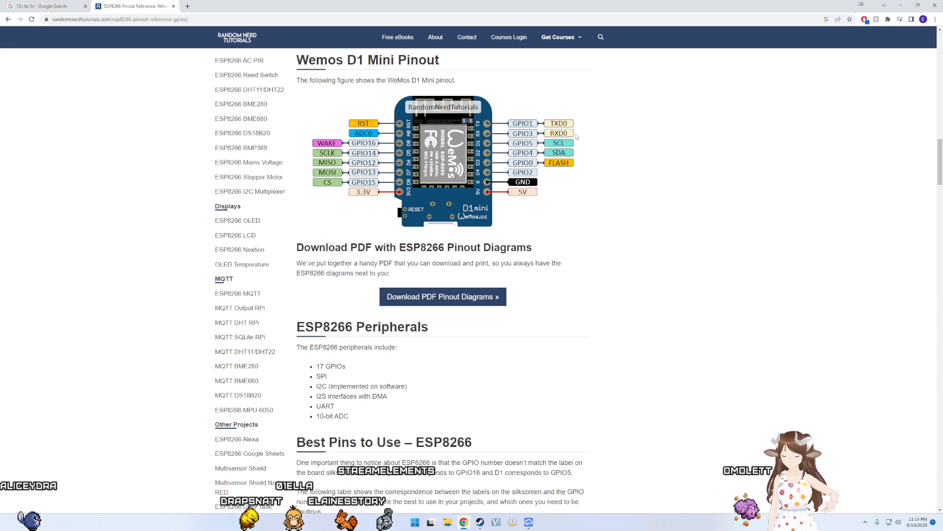
{"action": "scroll", "coordinate": [576, 133], "scroll_direction": "down", "scroll_amount": 8}
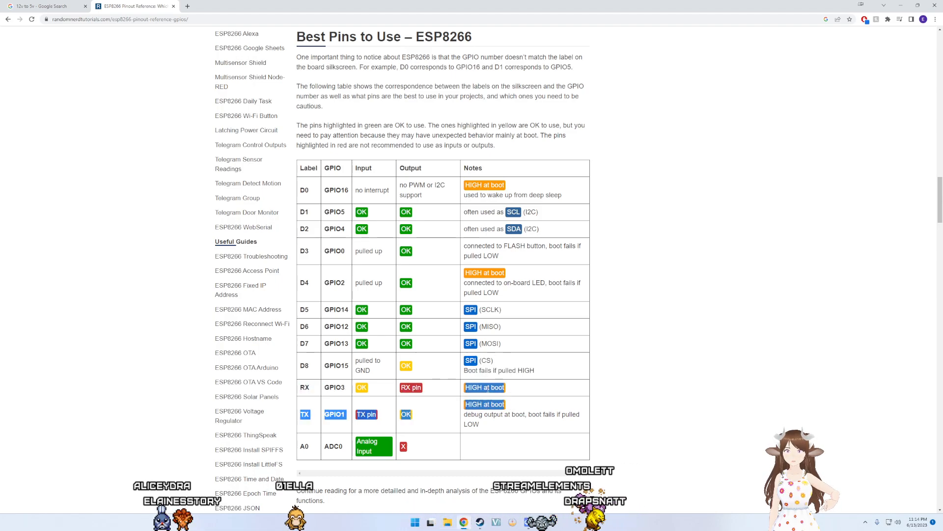
{"action": "scroll", "coordinate": [634, 374], "scroll_direction": "up", "scroll_amount": 2}
{"action": "scroll", "coordinate": [599, 364], "scroll_direction": "down", "scroll_amount": 2}
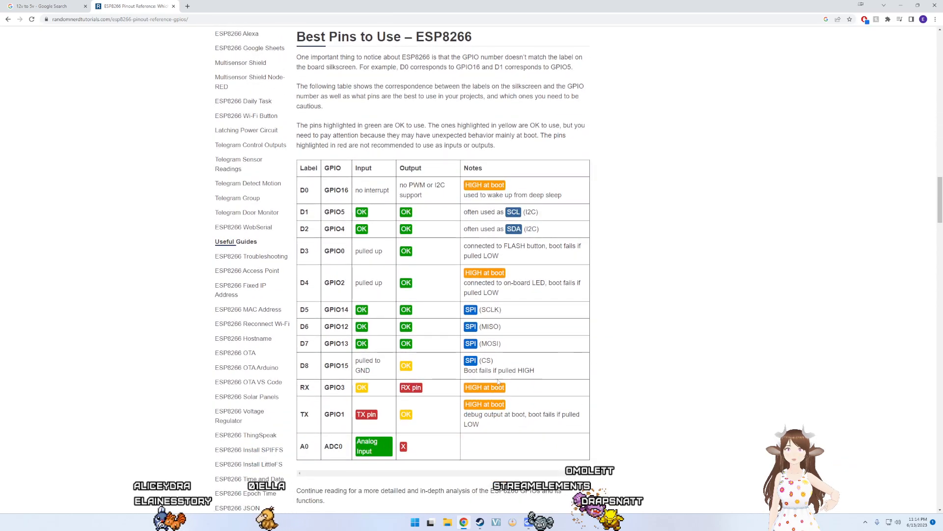
{"action": "scroll", "coordinate": [644, 302], "scroll_direction": "up", "scroll_amount": 3}
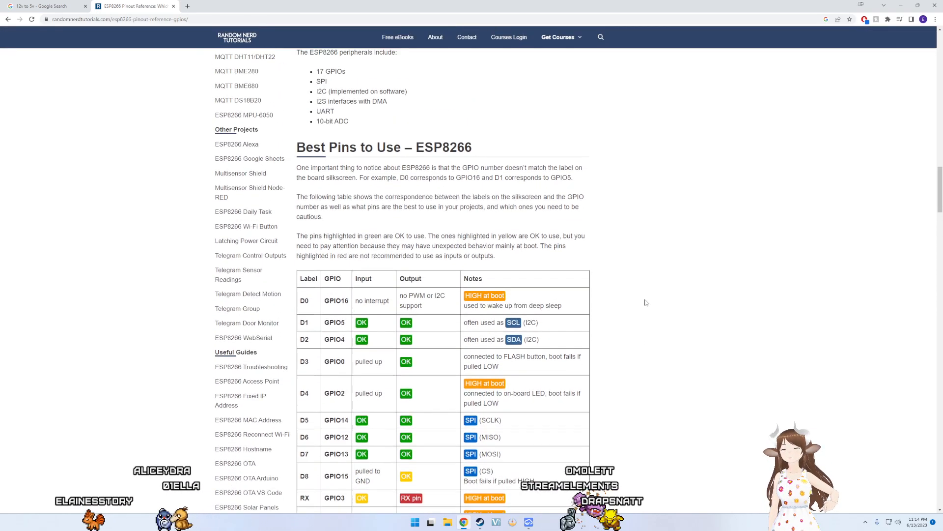
Step: Cross-check the pinout diagram against the table's SPI notes for D5 to D8 and I2C notes for D1 and D2
{"action": "scroll", "coordinate": [632, 315], "scroll_direction": "up", "scroll_amount": 9}
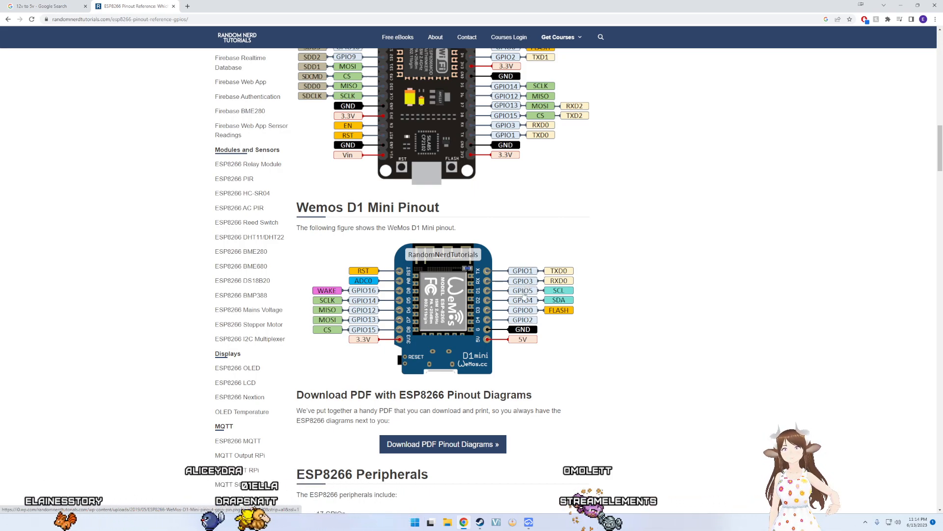
{"action": "scroll", "coordinate": [364, 296], "scroll_direction": "down", "scroll_amount": 9}
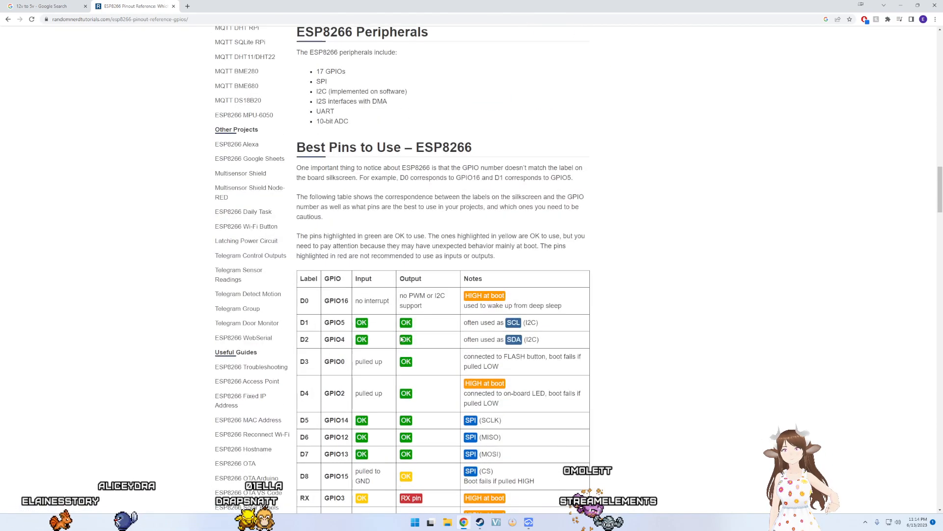
{"action": "scroll", "coordinate": [361, 154], "scroll_direction": "up", "scroll_amount": 6}
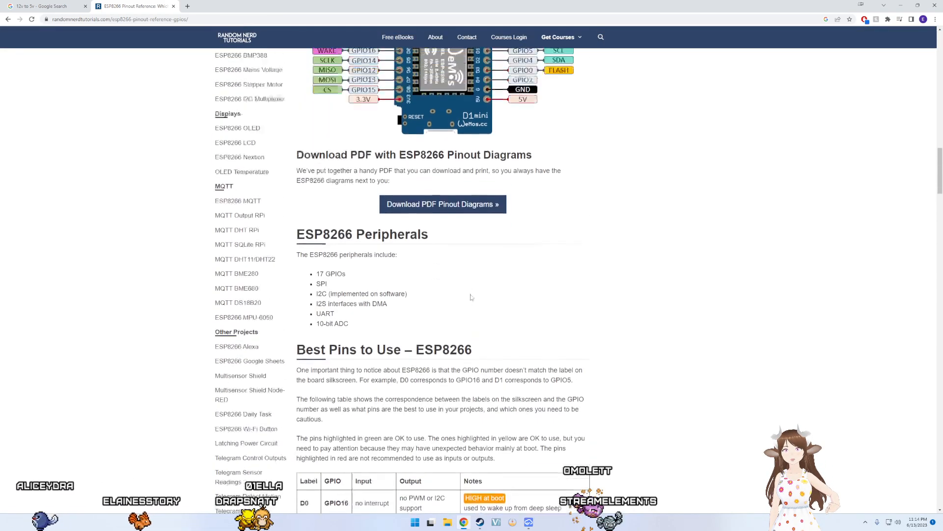
{"action": "scroll", "coordinate": [341, 164], "scroll_direction": "down", "scroll_amount": 8}
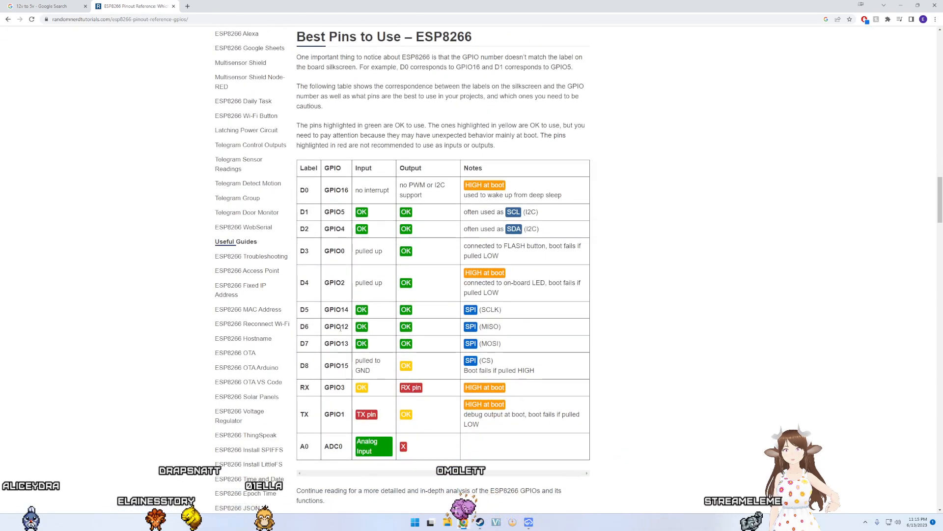
{"action": "scroll", "coordinate": [339, 330], "scroll_direction": "up", "scroll_amount": 8}
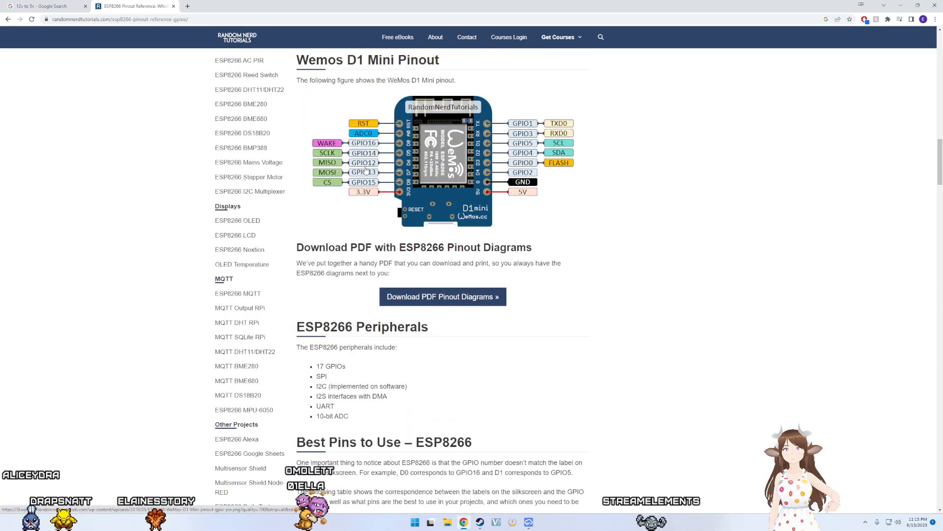
{"action": "scroll", "coordinate": [343, 241], "scroll_direction": "down", "scroll_amount": 7}
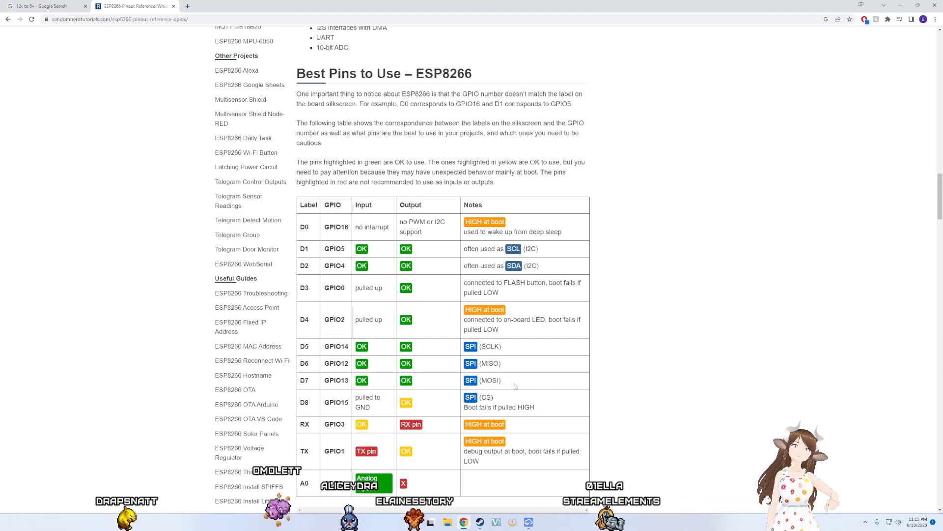
{"action": "left_click_drag", "start_coordinate": [515, 386], "coordinate": [478, 356]}
{"action": "left_click_drag", "start_coordinate": [541, 269], "coordinate": [462, 244]}
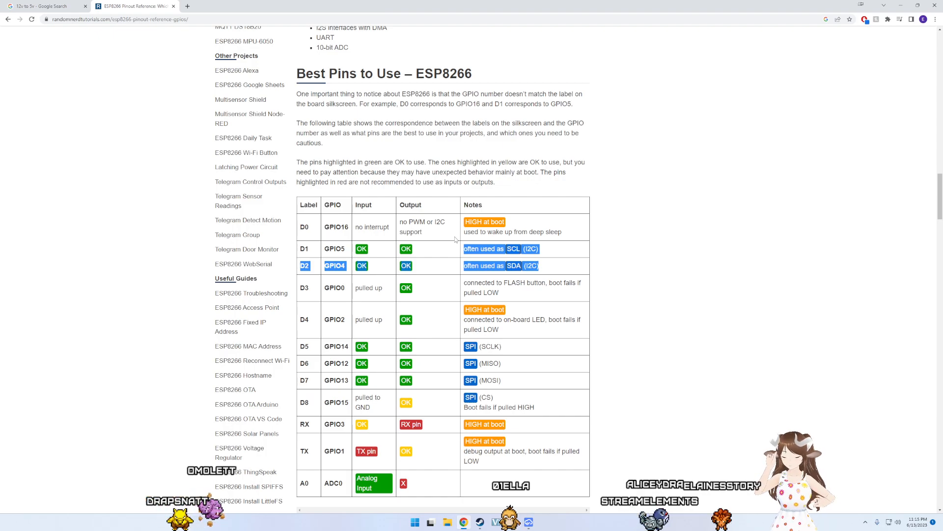
Step: Switch back to the EasyEDA schematic and place two copies of the 12v power connector P1 in the space below it
{"action": "left_click", "coordinate": [535, 527]}
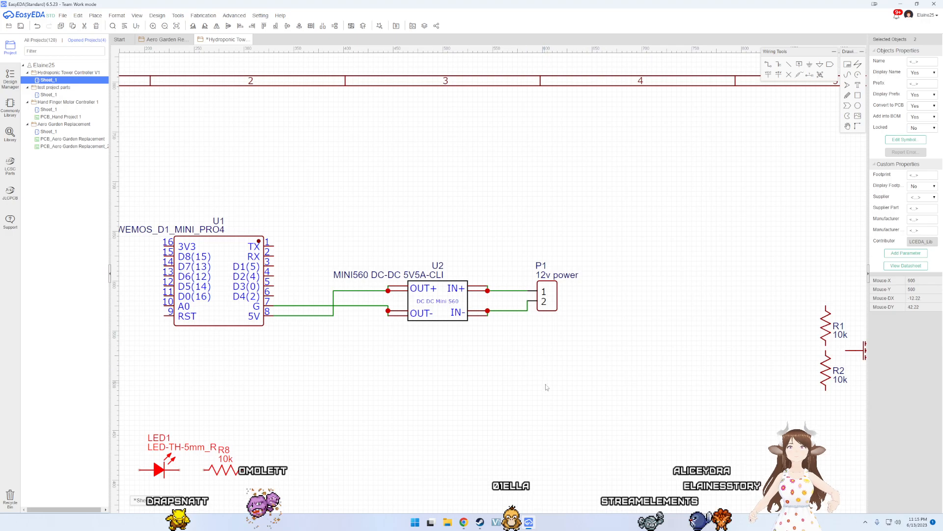
{"action": "right_click_drag", "start_coordinate": [572, 357], "coordinate": [537, 272]}
{"action": "left_click", "coordinate": [519, 224]}
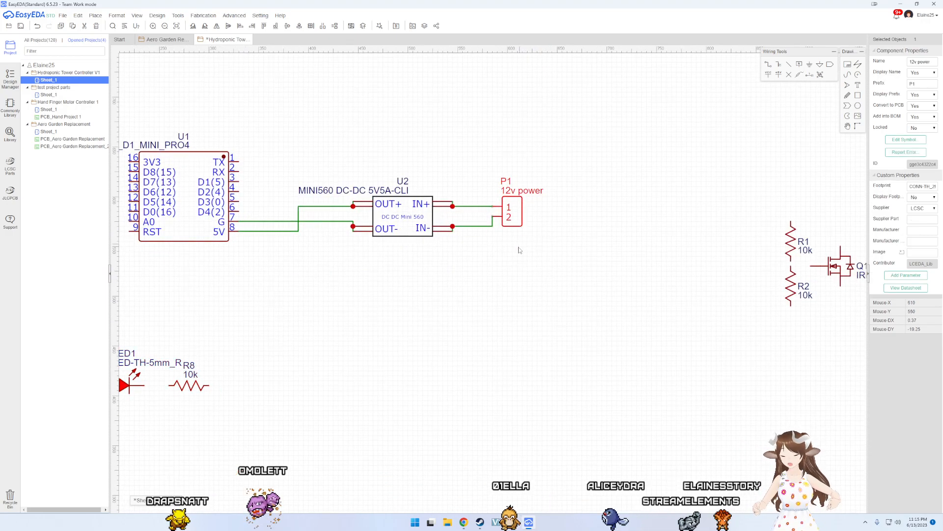
{"action": "key", "text": "ctrl+v"}
{"action": "left_click", "coordinate": [509, 300]}
{"action": "key", "text": "ctrl+v"}
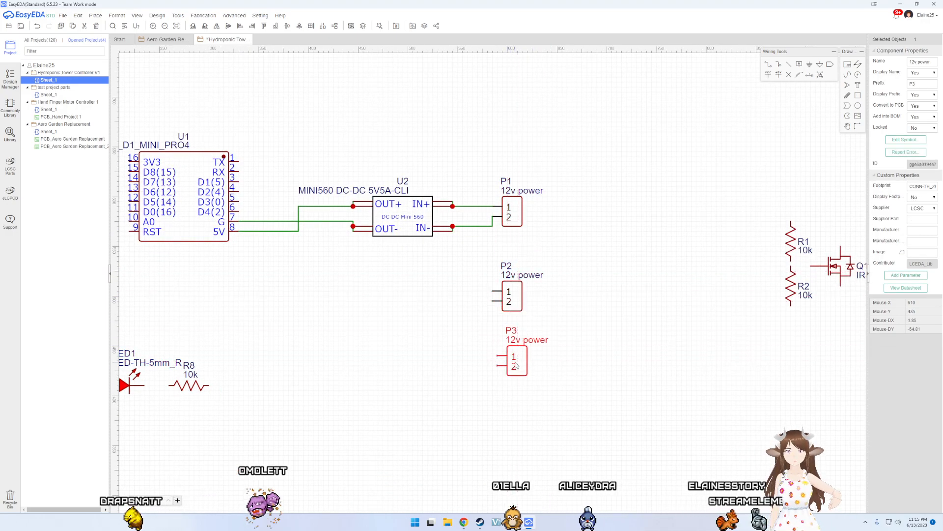
Step: Rename the two copied connectors: P2 as "12v Lights" and P3 as "12v pump"
{"action": "left_click", "coordinate": [521, 275]}
{"action": "double_click", "coordinate": [520, 279]}
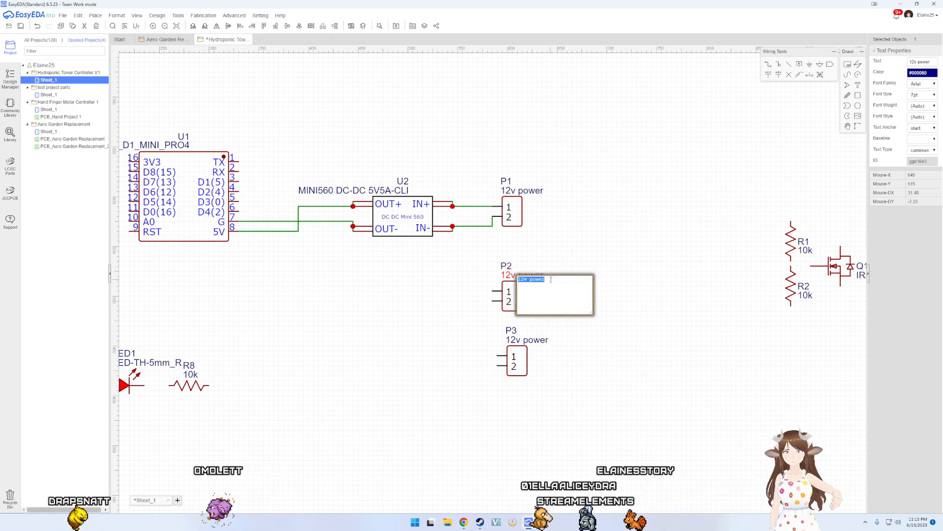
{"action": "type", "text": "12v Lights"}
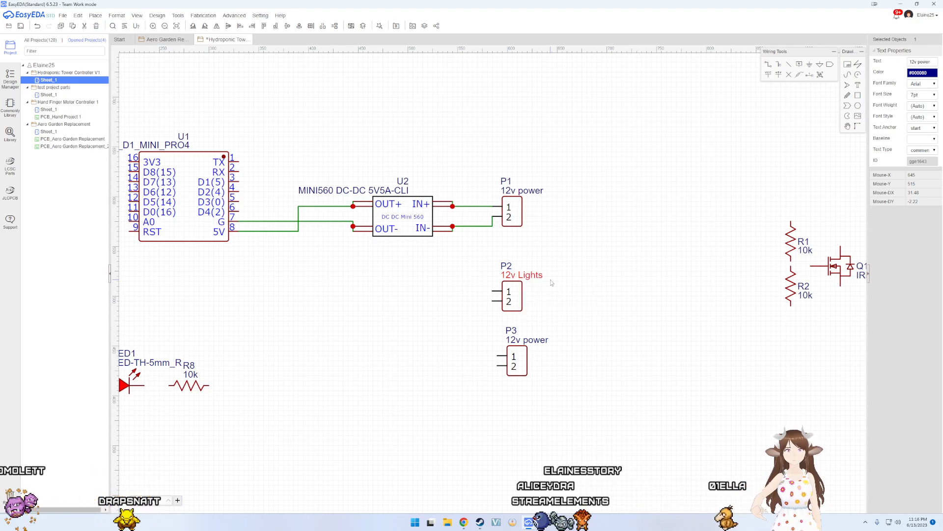
{"action": "double_click", "coordinate": [540, 340]}
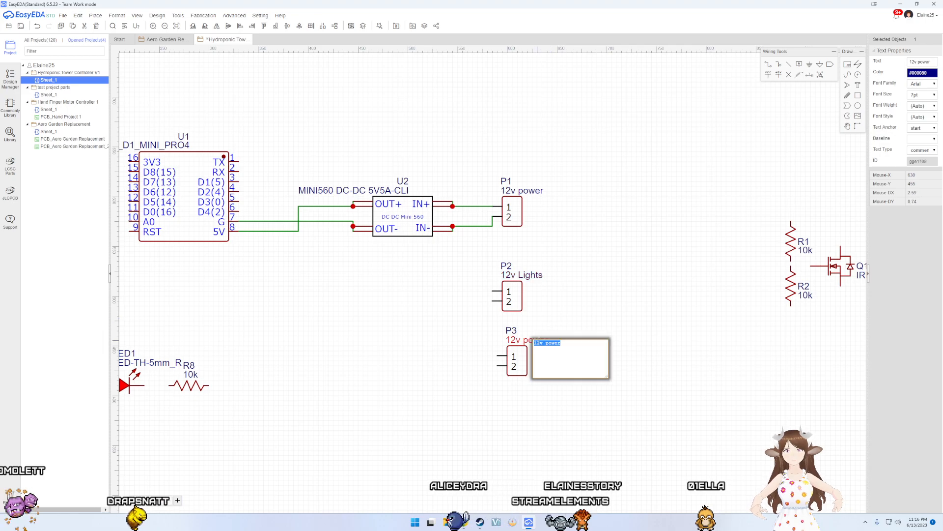
{"action": "double_click", "coordinate": [554, 343]}
{"action": "type", "text": "pump"}
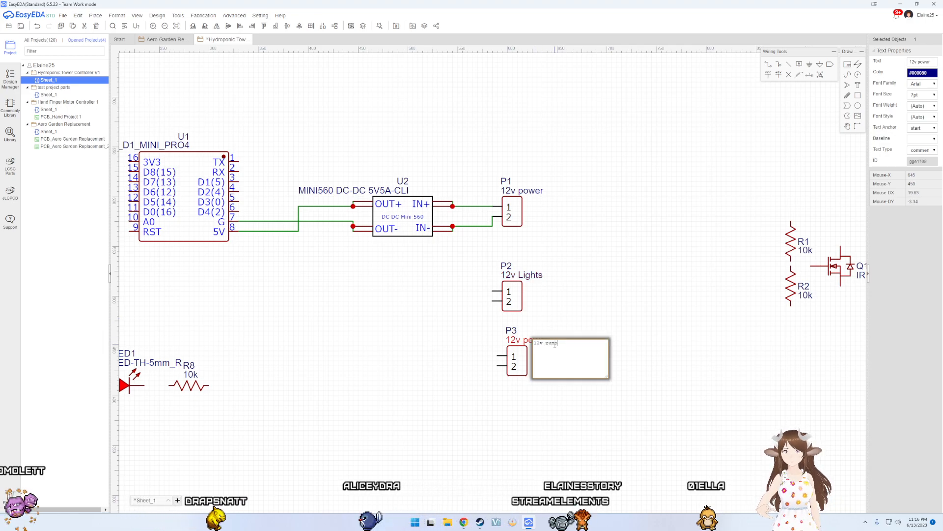
{"action": "key", "text": "Return"}
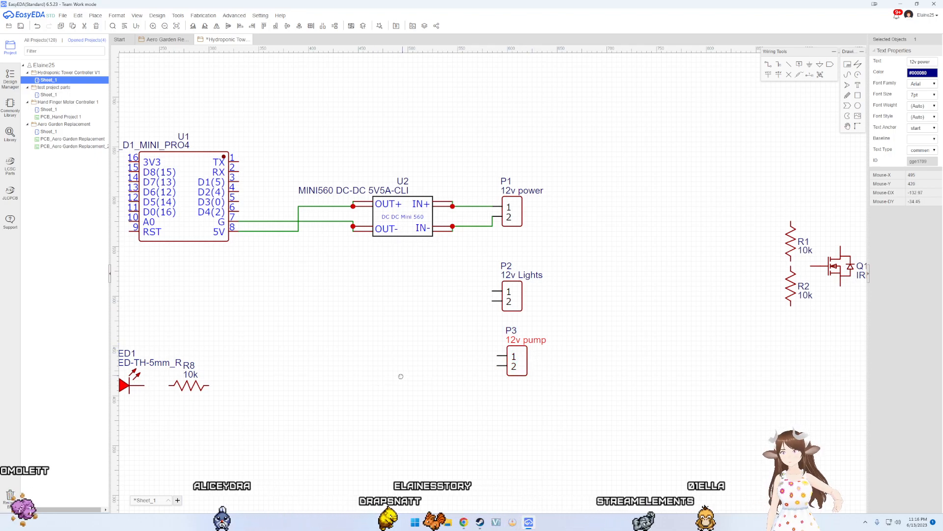
Step: Move the 12v Lights and 12v pump connectors up so they stack closely beneath the 12v power connector
{"action": "scroll", "coordinate": [540, 358], "scroll_direction": "left", "scroll_amount": 3}
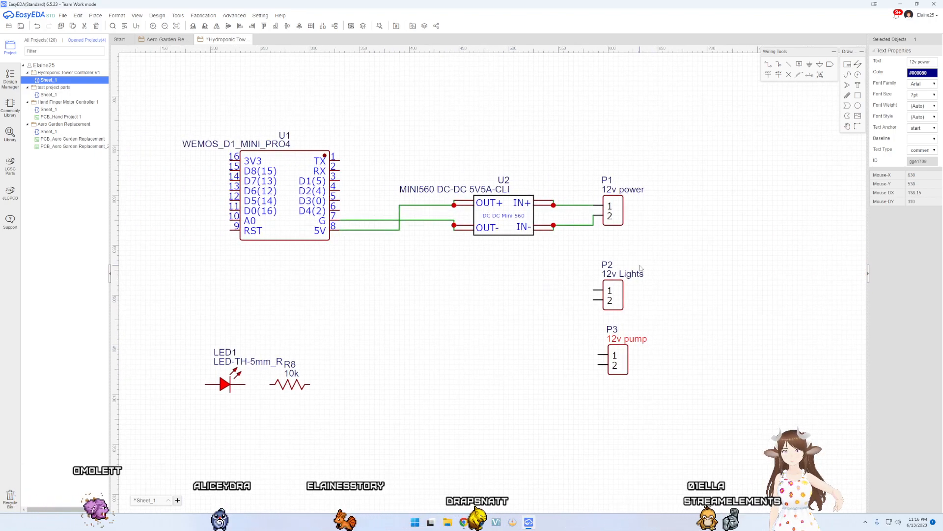
{"action": "right_click_drag", "start_coordinate": [638, 325], "coordinate": [600, 282]}
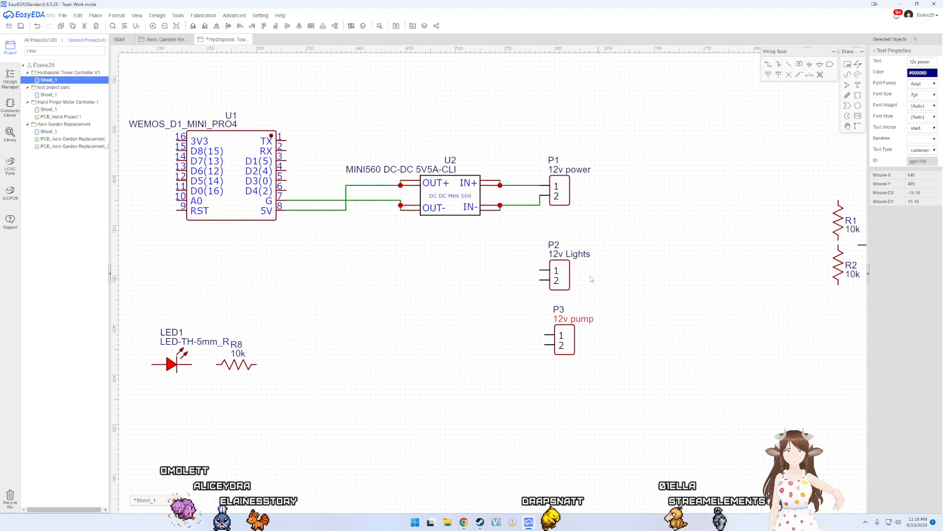
{"action": "scroll", "coordinate": [571, 270], "scroll_direction": "up", "scroll_amount": 2}
{"action": "left_click", "coordinate": [572, 269]}
{"action": "left_click_drag", "start_coordinate": [572, 269], "coordinate": [579, 248]}
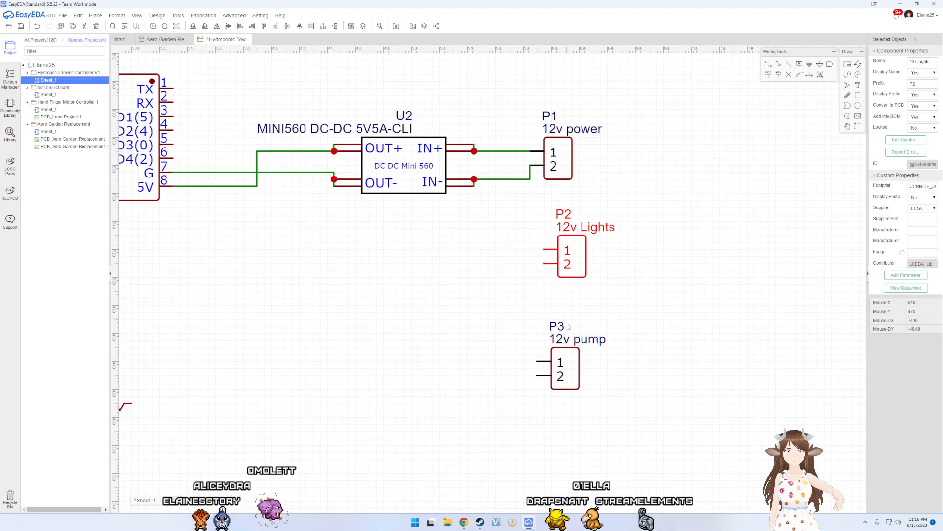
{"action": "left_click_drag", "start_coordinate": [579, 359], "coordinate": [593, 344]}
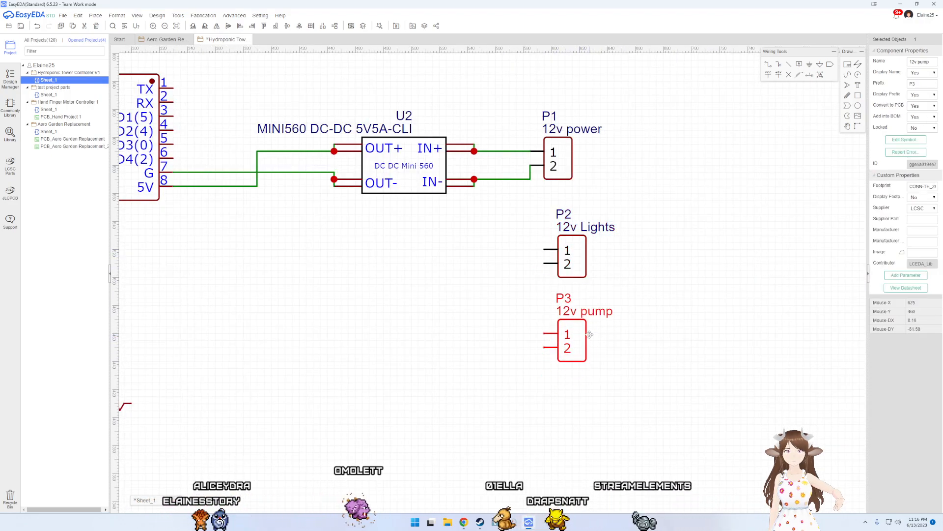
{"action": "scroll", "coordinate": [592, 345], "scroll_direction": "down", "scroll_amount": 5}
{"action": "scroll", "coordinate": [592, 345], "scroll_direction": "up", "scroll_amount": 5}
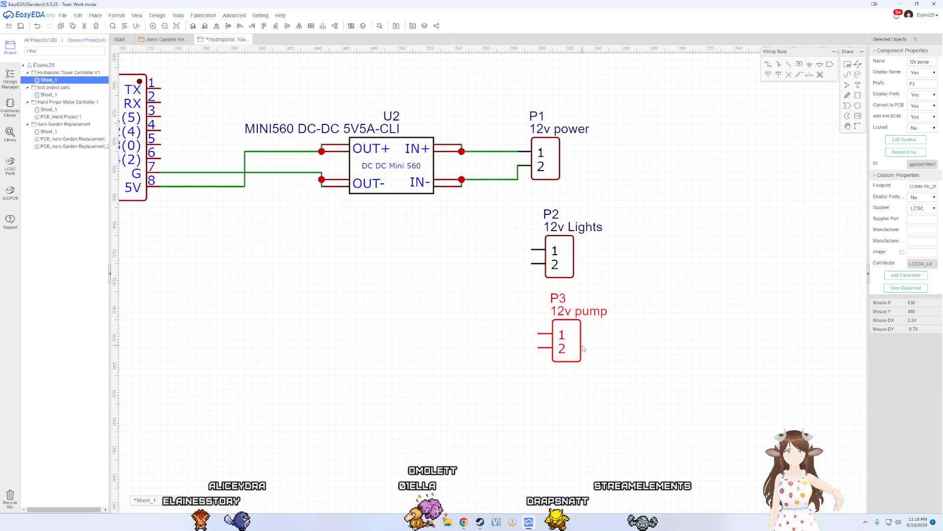
Step: Copy the 12v pump connector and place two duplicates, P4 and P5, in a column below it
{"action": "left_click", "coordinate": [592, 347]}
{"action": "scroll", "coordinate": [585, 346], "scroll_direction": "down", "scroll_amount": 2}
{"action": "right_click_drag", "start_coordinate": [406, 390], "coordinate": [506, 354]}
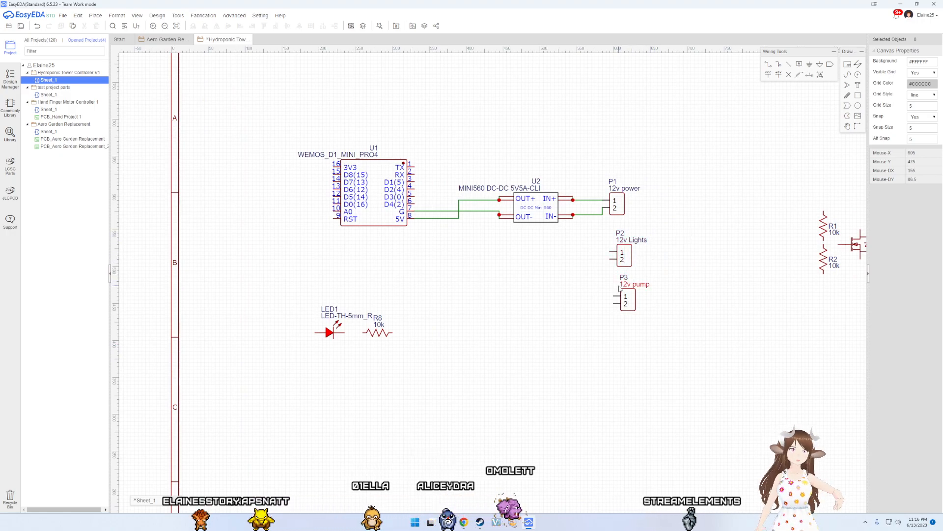
{"action": "scroll", "coordinate": [609, 335], "scroll_direction": "down", "scroll_amount": 2}
{"action": "scroll", "coordinate": [614, 319], "scroll_direction": "up", "scroll_amount": 4}
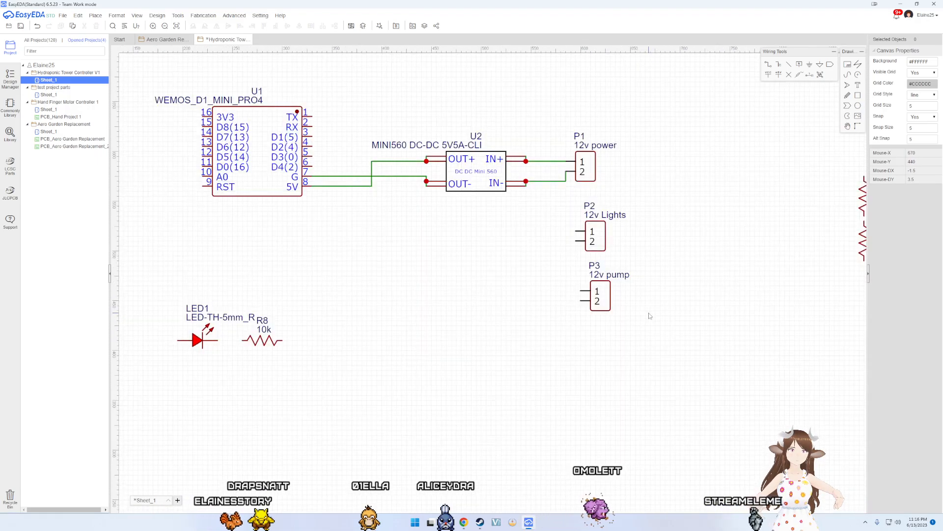
{"action": "left_click", "coordinate": [611, 303]}
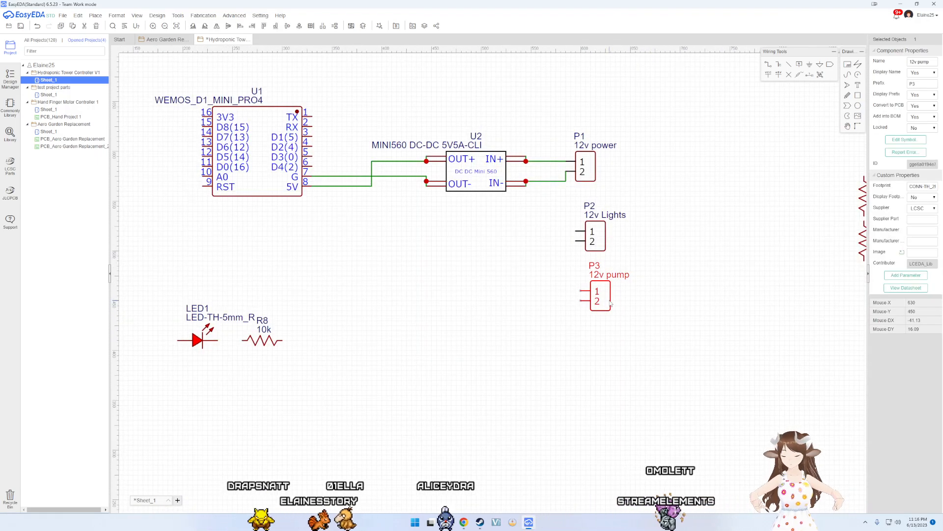
{"action": "key", "text": "ctrl+c"}
{"action": "key", "text": "ctrl+v"}
{"action": "left_click", "coordinate": [603, 358]}
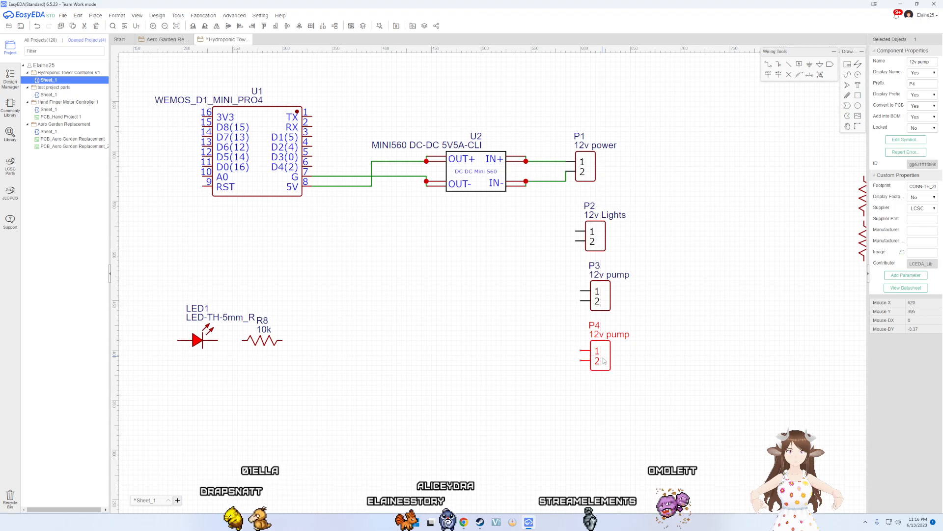
{"action": "key", "text": "ctrl+v"}
{"action": "left_click", "coordinate": [601, 425]}
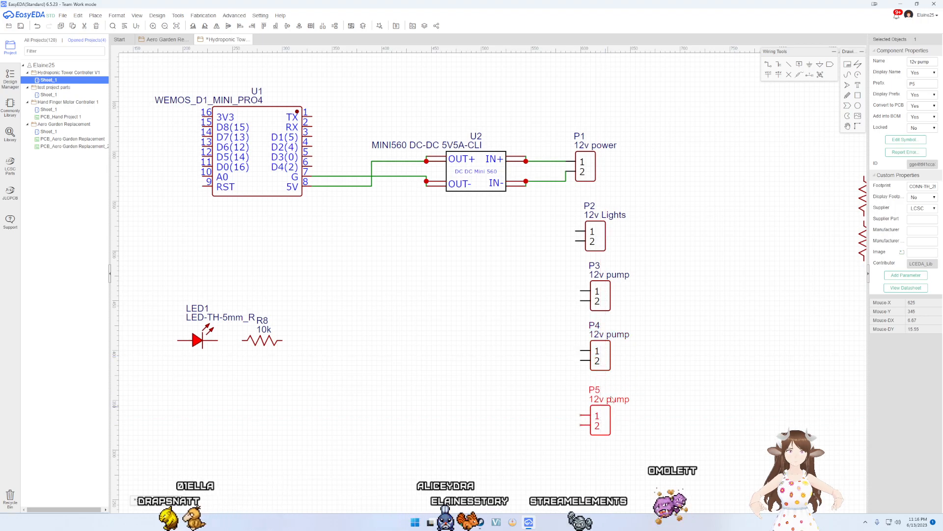
Step: Rename connector P4 as "Low Water" and connector P5 as "High water"
{"action": "left_click", "coordinate": [623, 335]}
{"action": "double_click", "coordinate": [623, 336]}
{"action": "type", "text": "Low"}
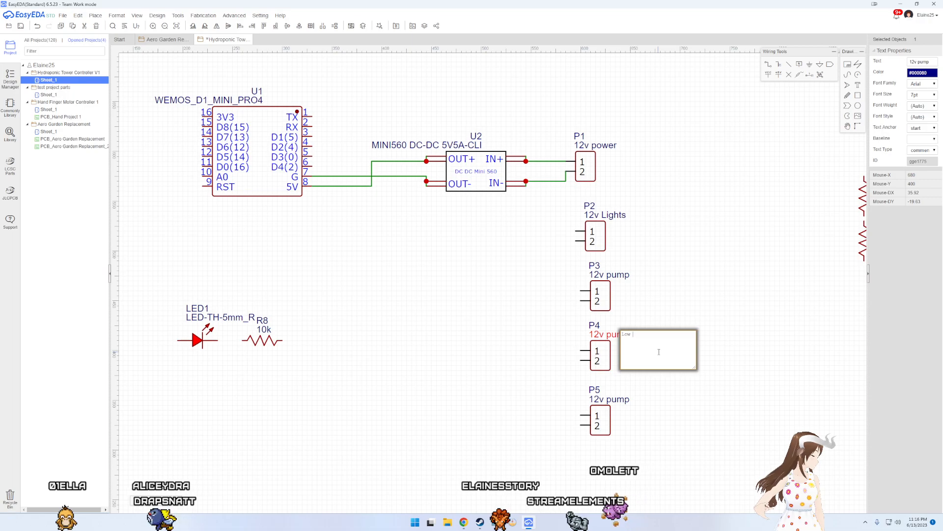
{"action": "type", "text": "Water"}
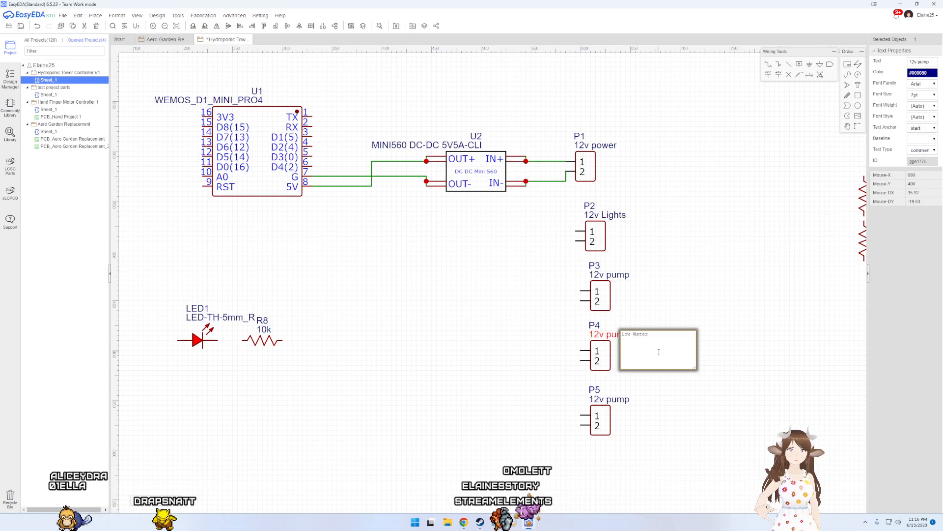
{"action": "key", "text": "Return"}
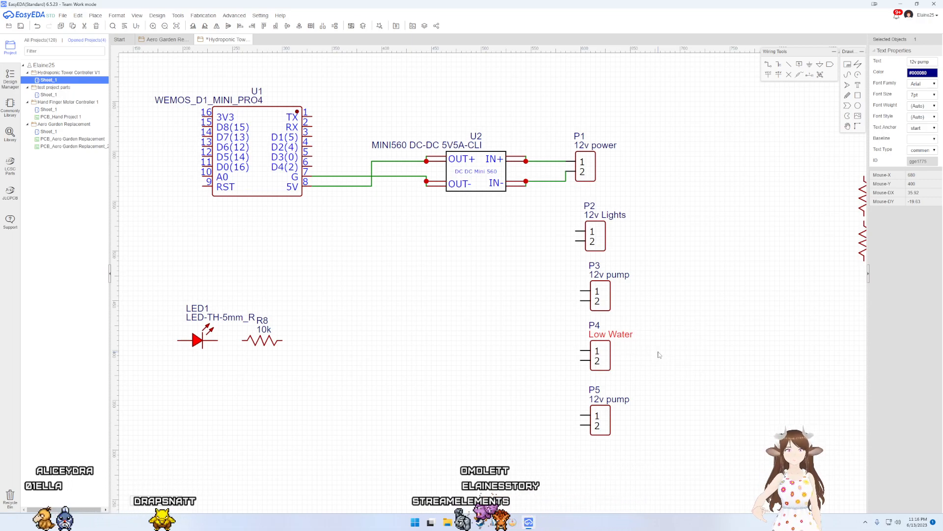
{"action": "double_click", "coordinate": [617, 397]}
{"action": "type", "text": "High water"}
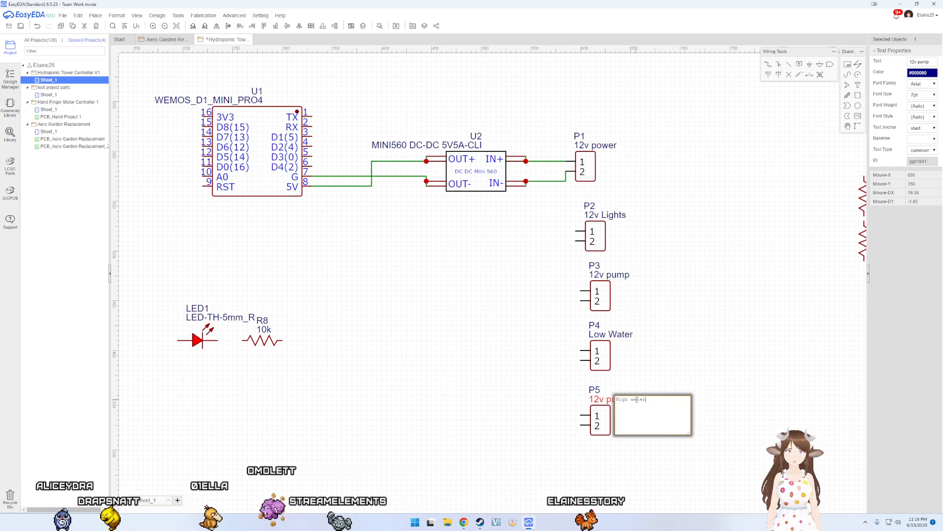
{"action": "key", "text": "Return"}
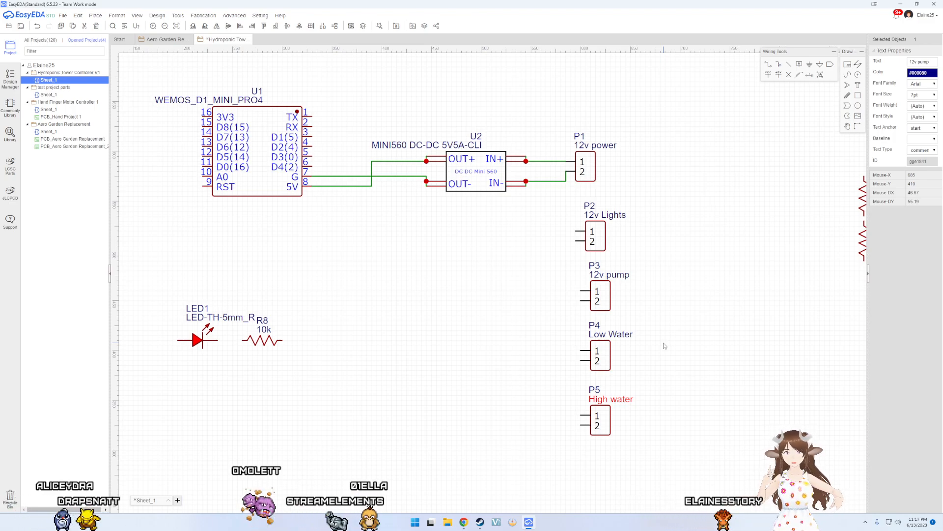
Step: Select LED1 together with resistor R8 and move them beneath the High water connector
{"action": "left_click", "coordinate": [625, 339]}
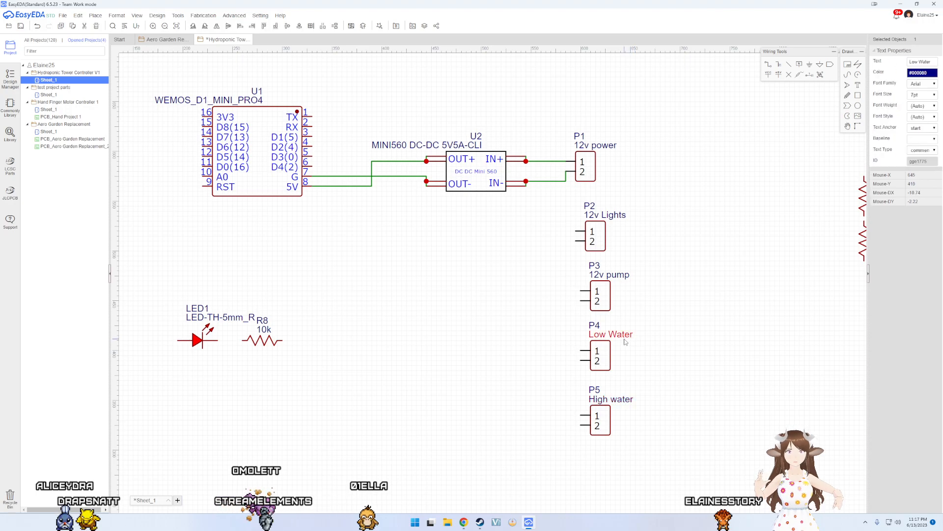
{"action": "scroll", "coordinate": [622, 320], "scroll_direction": "down", "scroll_amount": 2}
{"action": "right_click_drag", "start_coordinate": [701, 397], "coordinate": [631, 353]}
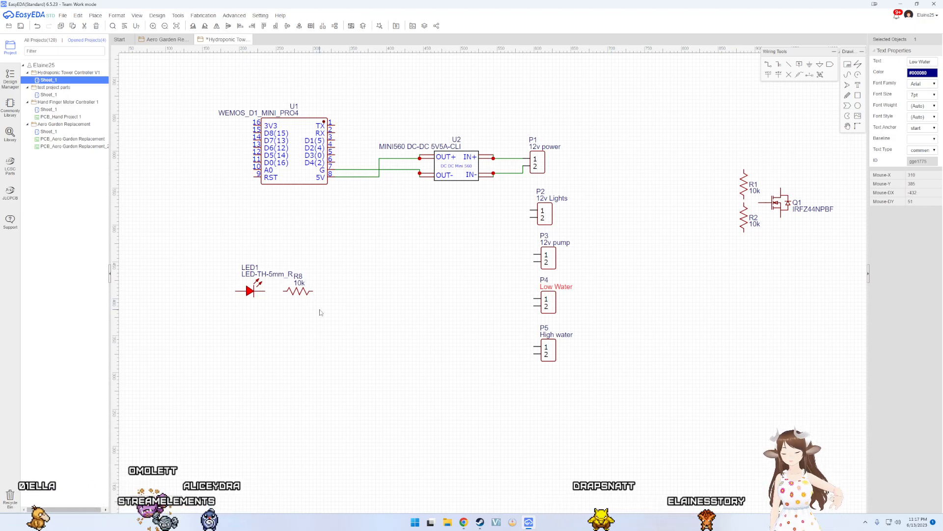
{"action": "left_click_drag", "start_coordinate": [323, 310], "coordinate": [279, 275]}
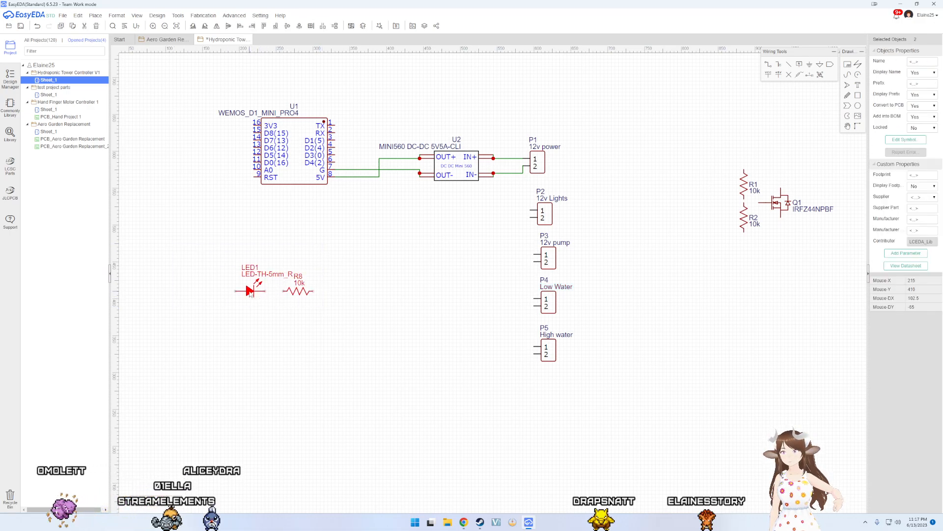
{"action": "left_click_drag", "start_coordinate": [512, 434], "coordinate": [500, 397]}
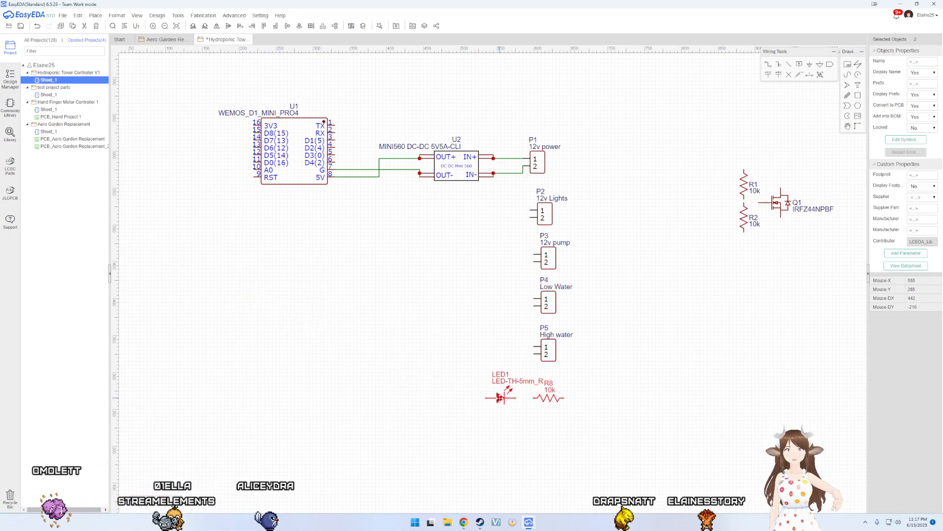
{"action": "left_click", "coordinate": [618, 406]}
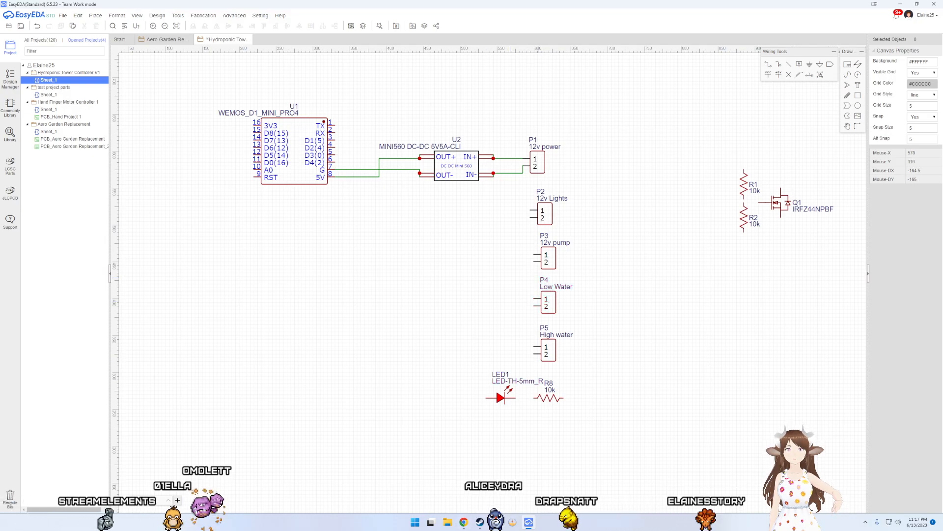
Step: Check the ESP8266 best-pins table in Chrome down to the A0 row, and return to the EasyEDA schematic
{"action": "left_click", "coordinate": [464, 522]}
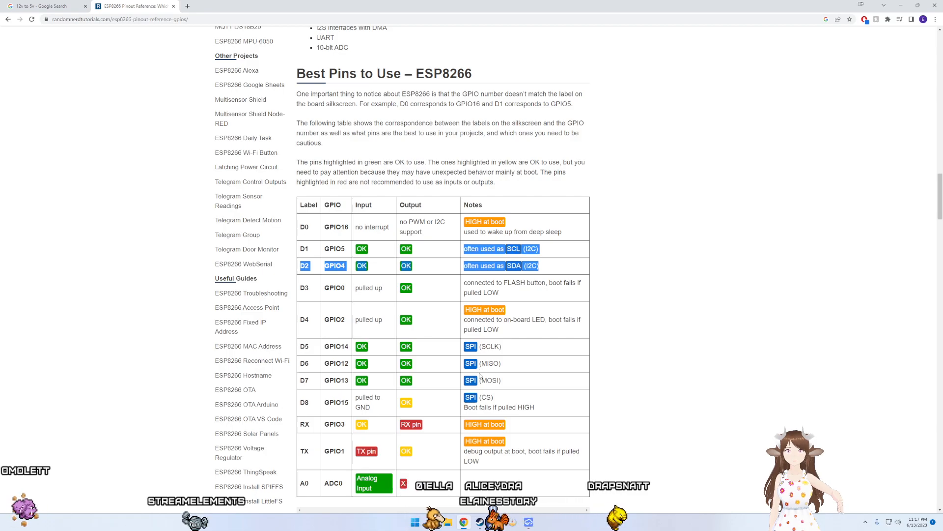
{"action": "scroll", "coordinate": [383, 414], "scroll_direction": "down", "scroll_amount": 2}
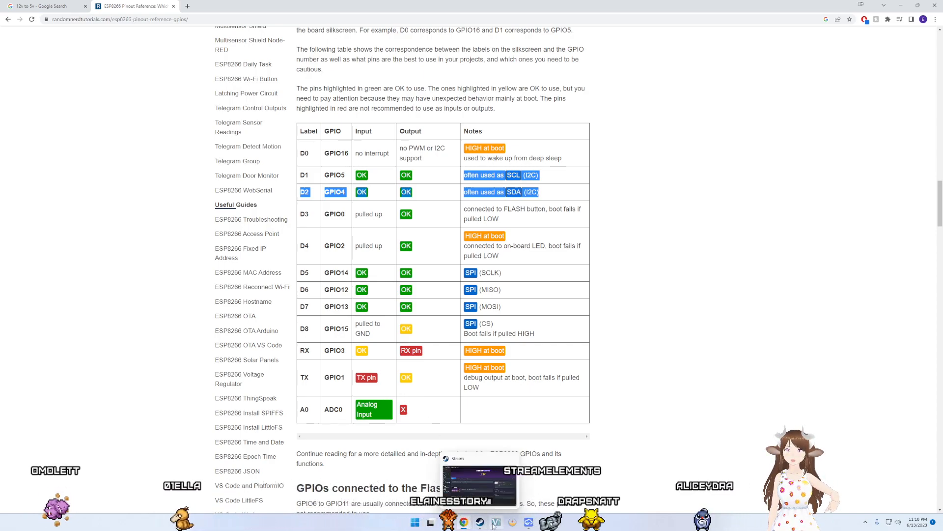
{"action": "left_click", "coordinate": [461, 522]}
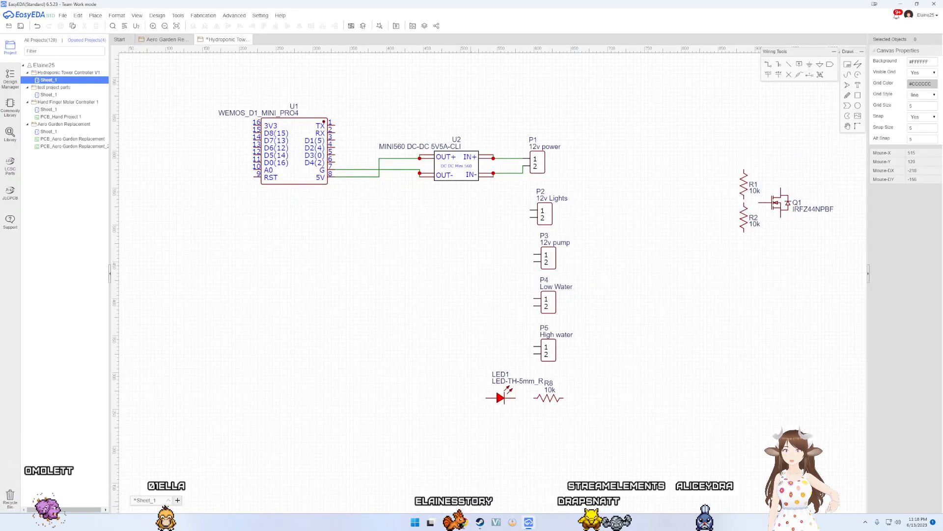
Step: Move LED1 and R8 to the left of the connector column and place a copy of the High water connector beneath the original
{"action": "left_click_drag", "start_coordinate": [473, 379], "coordinate": [473, 379]}
{"action": "left_click_drag", "start_coordinate": [382, 397], "coordinate": [327, 372]}
{"action": "left_click", "coordinate": [554, 350]}
{"action": "key", "text": "ctrl+c"}
{"action": "key", "text": "ctrl+v"}
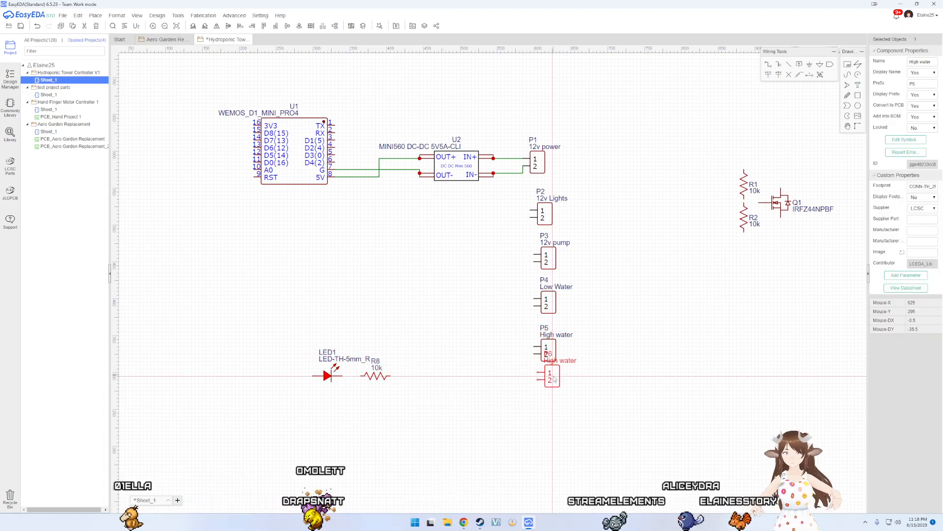
{"action": "left_click", "coordinate": [549, 399]}
Step: Rename the new connector P6 as "Analog Sensor"
{"action": "left_click", "coordinate": [558, 384]}
{"action": "double_click", "coordinate": [559, 386]}
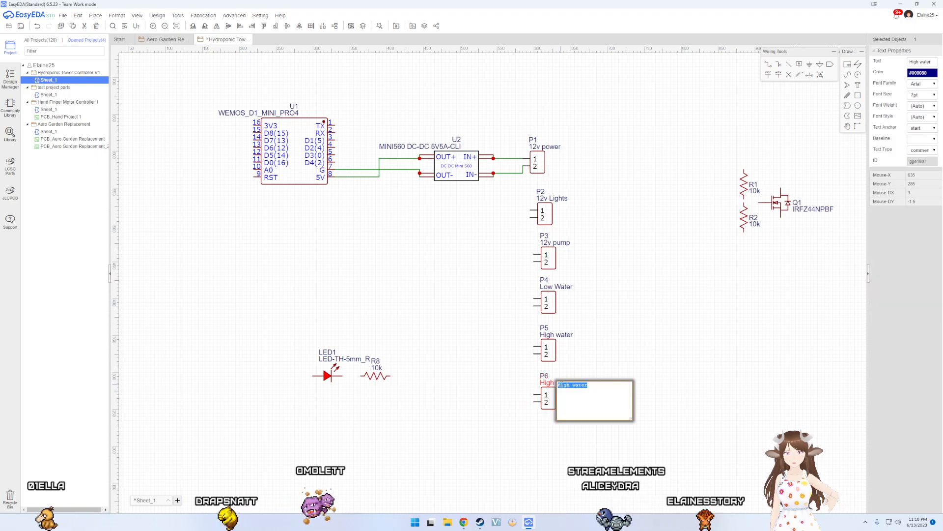
{"action": "type", "text": "Analog Sensor"}
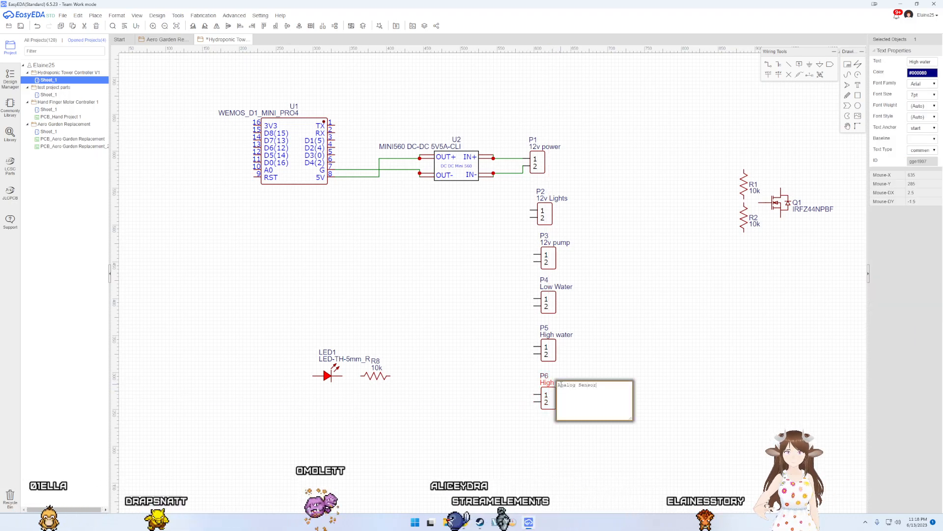
{"action": "key", "text": "Return"}
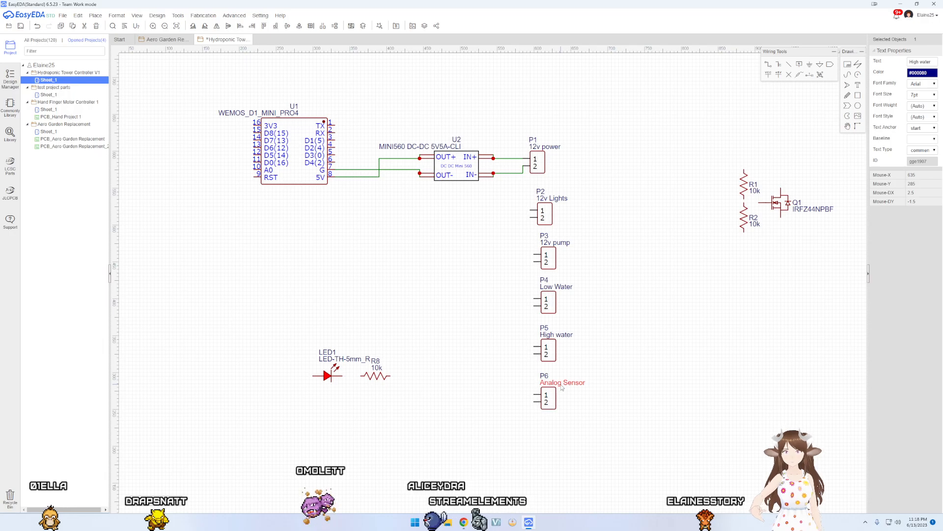
Step: Shift the Analog Sensor connector slightly sideways in its column, and move LED1 with R8 below transistor Q1
{"action": "left_click_drag", "start_coordinate": [554, 396], "coordinate": [559, 396]}
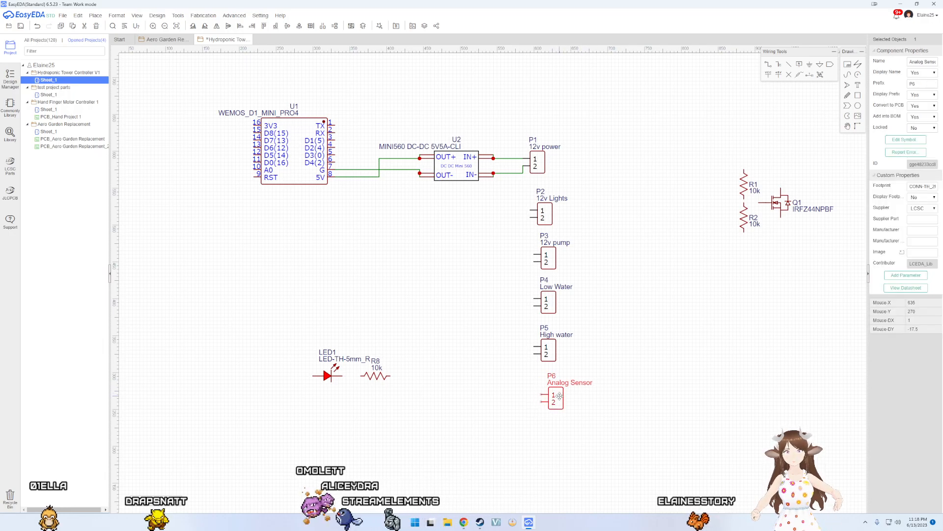
{"action": "left_click", "coordinate": [556, 321]}
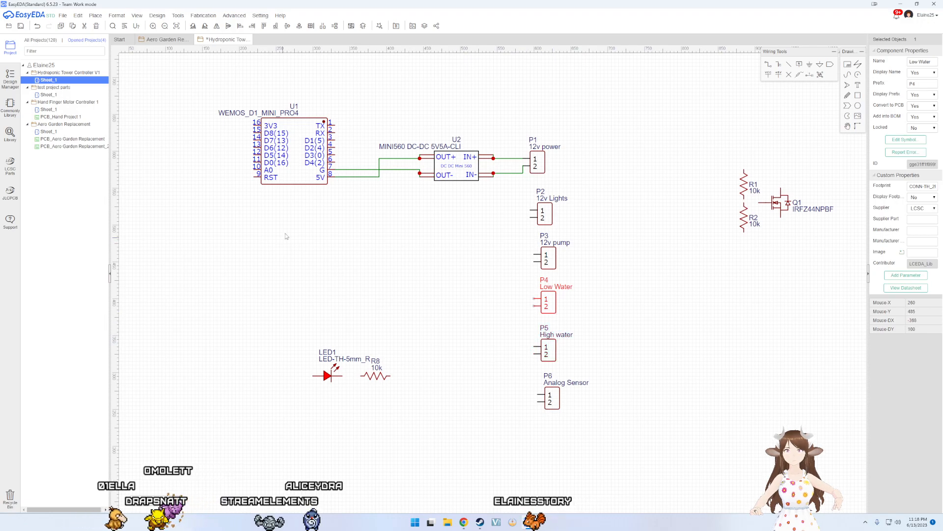
{"action": "left_click_drag", "start_coordinate": [366, 386], "coordinate": [299, 326]}
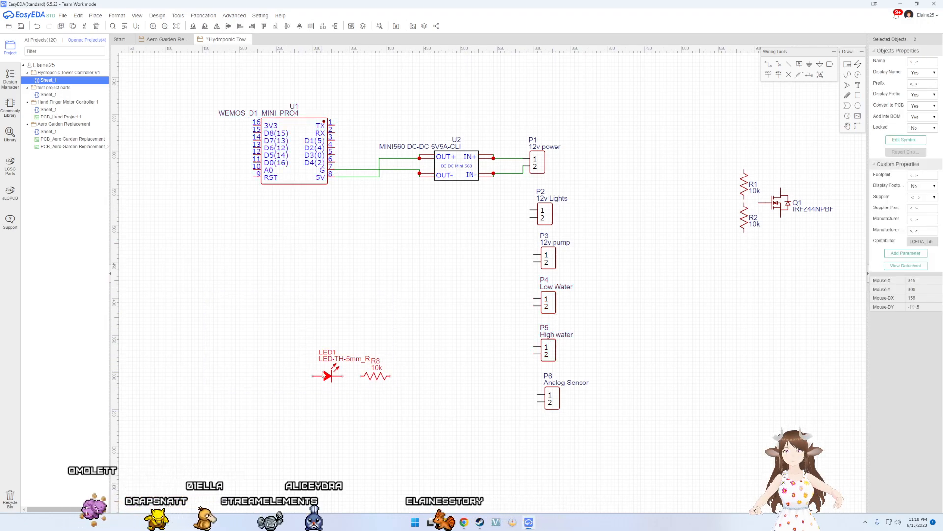
{"action": "left_click_drag", "start_coordinate": [327, 373], "coordinate": [765, 307]}
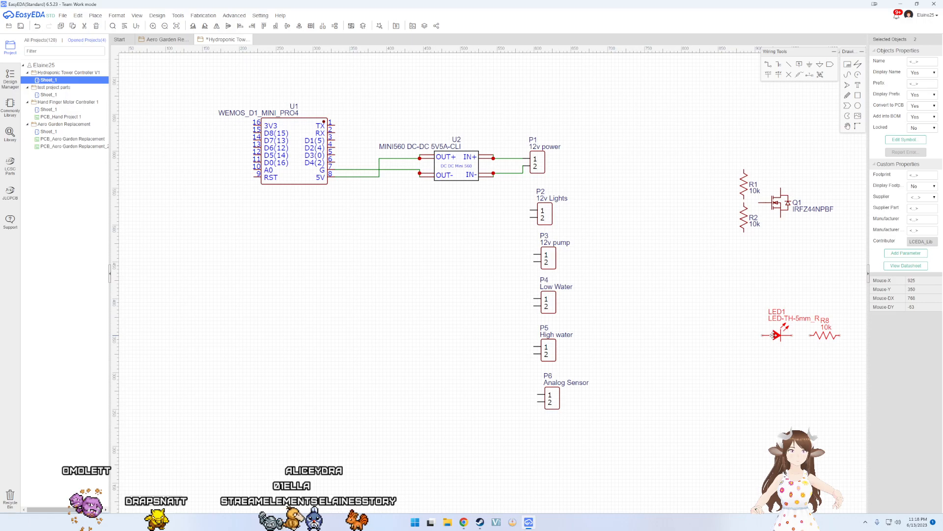
Step: Move the Low Water, High water and Analog Sensor connectors lower, and place R1, R2 and Q1 beneath the MINI560 converter
{"action": "left_click_drag", "start_coordinate": [605, 438], "coordinate": [505, 278]}
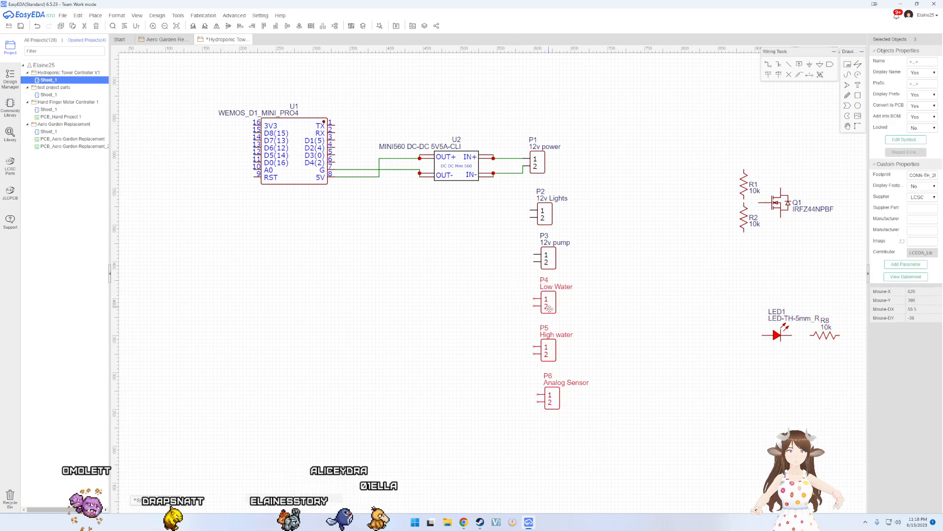
{"action": "left_click_drag", "start_coordinate": [547, 308], "coordinate": [580, 360]}
{"action": "left_click_drag", "start_coordinate": [836, 249], "coordinate": [726, 146]}
{"action": "left_click_drag", "start_coordinate": [742, 198], "coordinate": [456, 248]}
Step: Place the 12v pump and 12v Lights connectors to the right of Q1, and the three sensor connectors beneath the WEMOS board
{"action": "left_click_drag", "start_coordinate": [547, 266], "coordinate": [663, 350]}
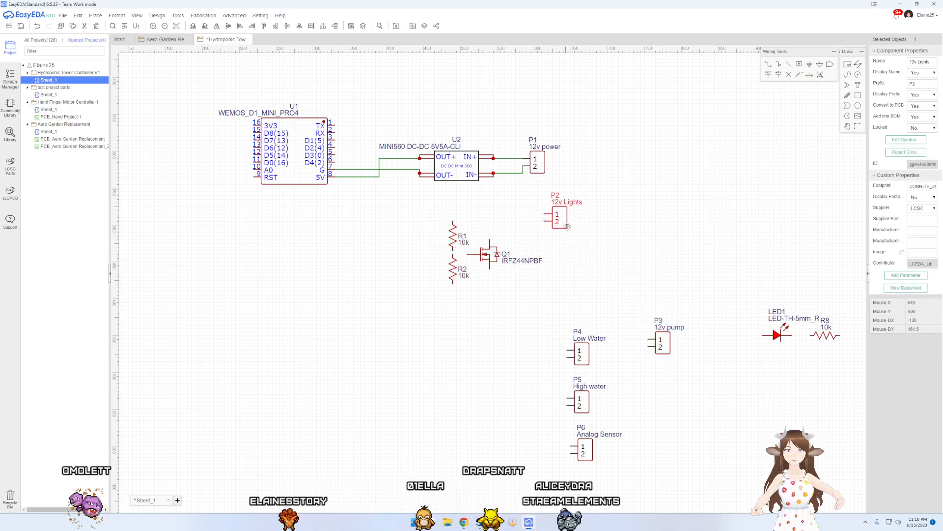
{"action": "left_click_drag", "start_coordinate": [587, 224], "coordinate": [612, 226]}
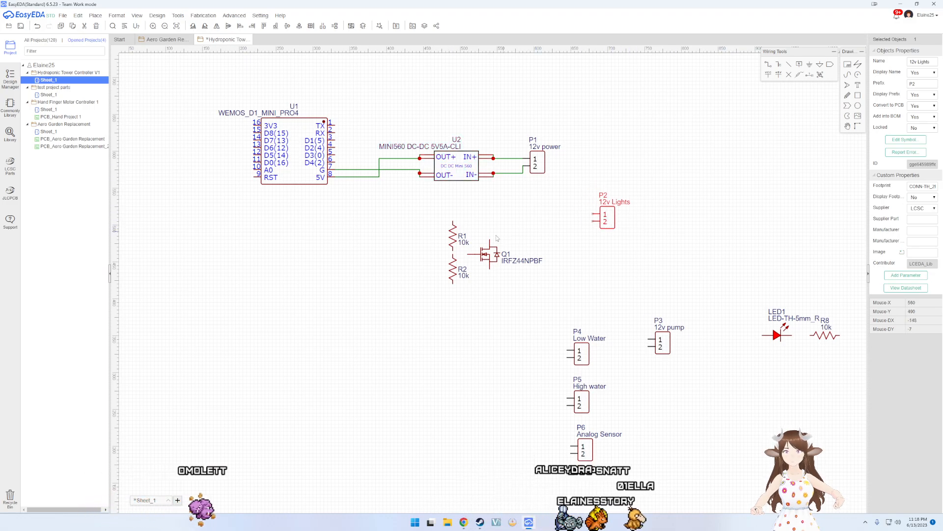
{"action": "left_click_drag", "start_coordinate": [638, 473], "coordinate": [178, 256]}
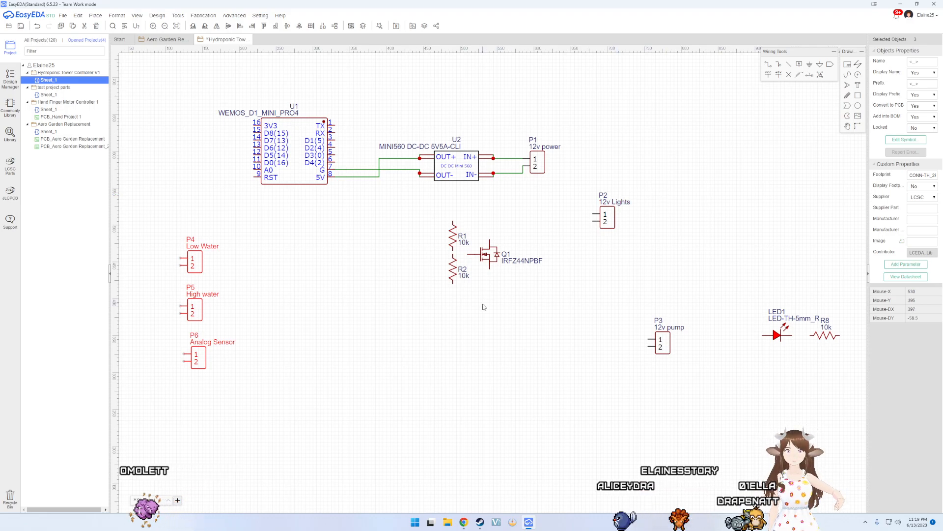
{"action": "left_click_drag", "start_coordinate": [613, 214], "coordinate": [602, 236]}
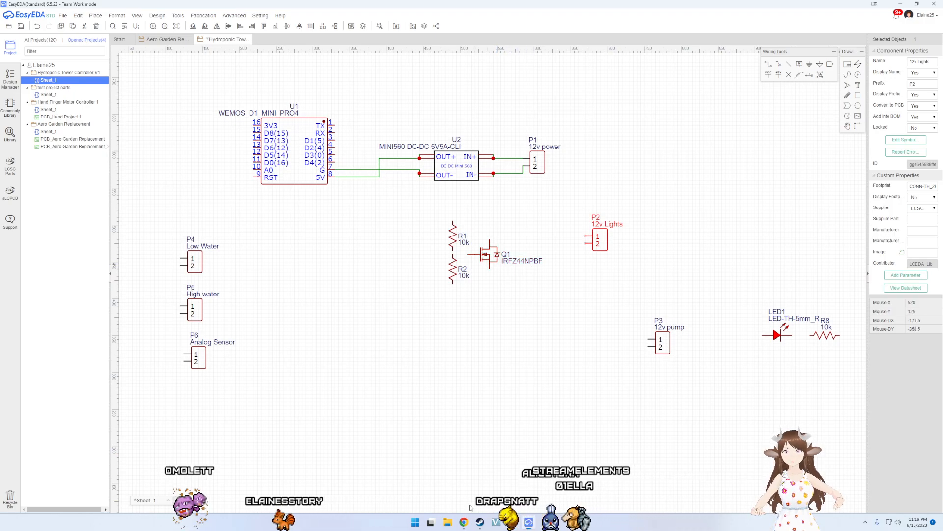
Step: Check the ESP8266 best-pins table in Chrome, and open the Components Info pinout image from an irfz44n image search
{"action": "key", "text": "alt+Tab"}
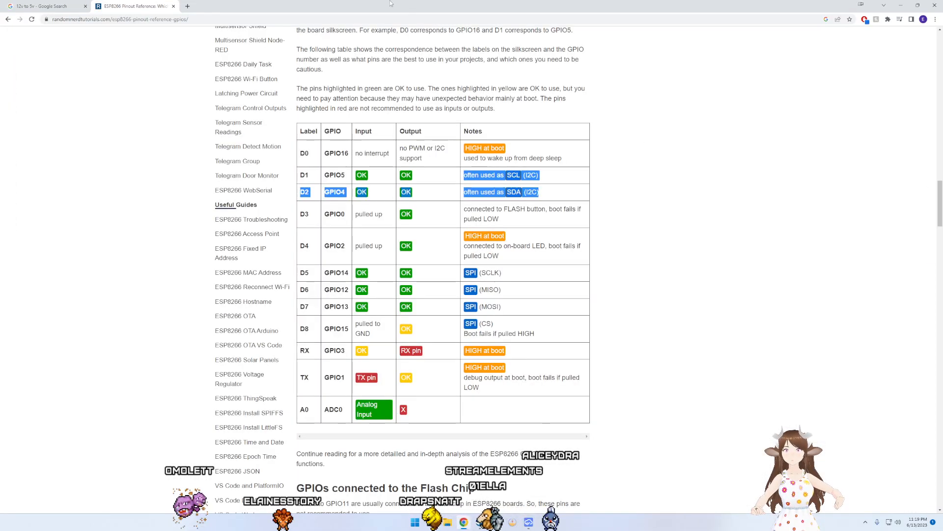
{"action": "key", "text": "alt+Tab"}
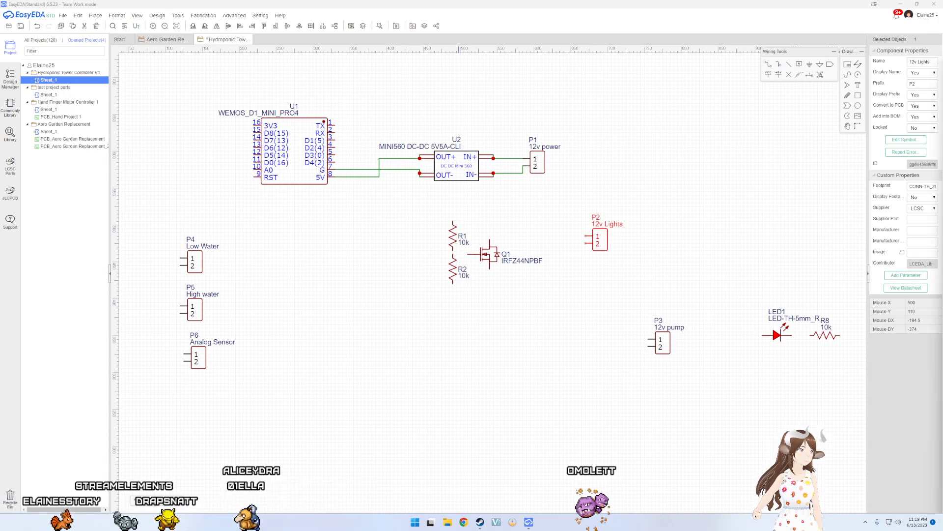
{"action": "left_click_drag", "start_coordinate": [942, 96], "coordinate": [651, 11]}
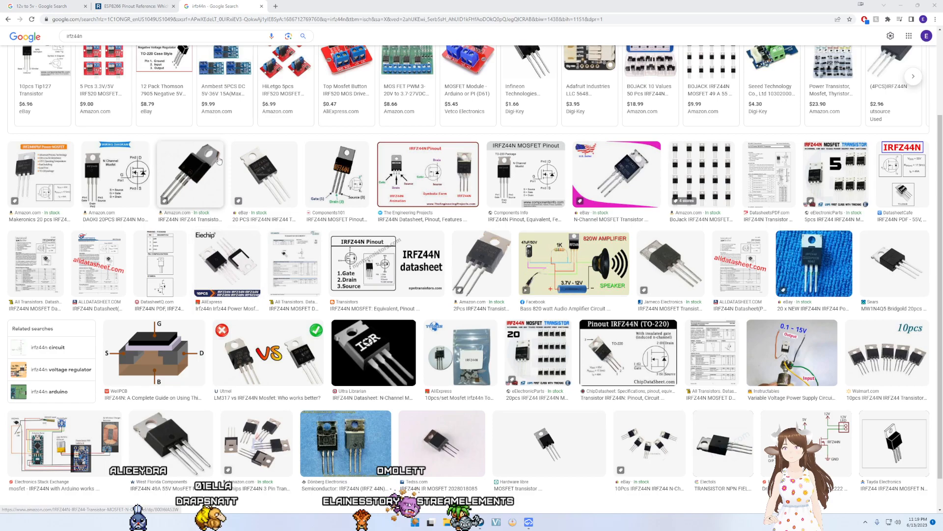
{"action": "left_click", "coordinate": [543, 189]}
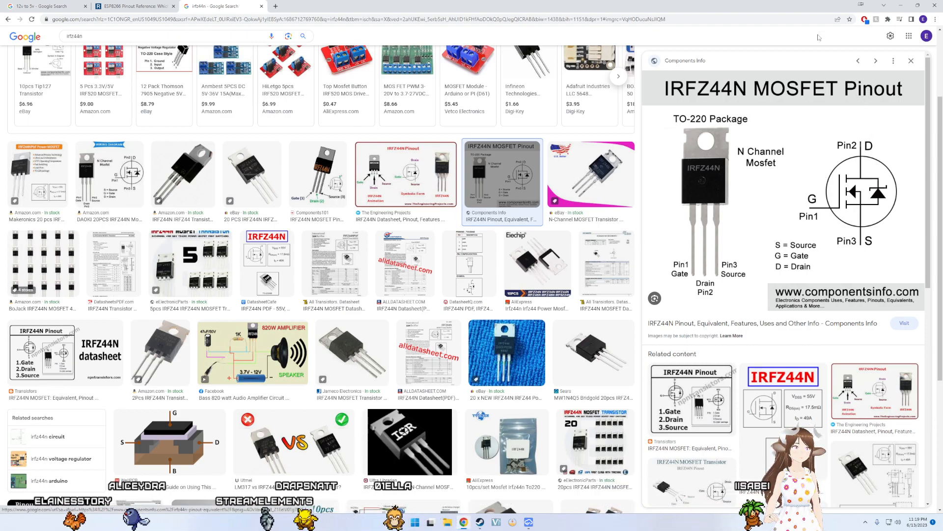
Step: Arrange Chrome and EasyEDA side by side, with a narrow Chrome window showing the complete IRFZ44N pinout
{"action": "left_click_drag", "start_coordinate": [793, 7], "coordinate": [1, 79]}
{"action": "left_click", "coordinate": [745, 164]}
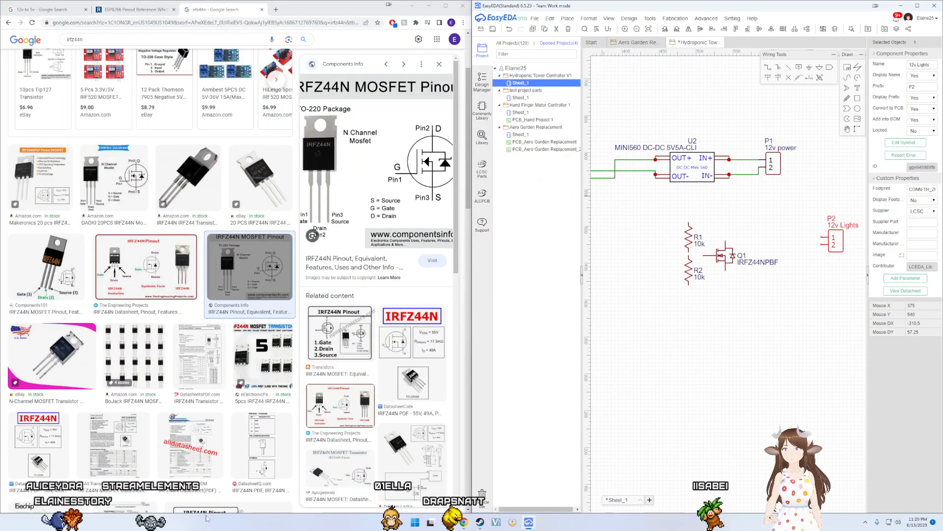
{"action": "left_click_drag", "start_coordinate": [472, 167], "coordinate": [229, 192]}
{"action": "left_click_drag", "start_coordinate": [133, 505], "coordinate": [180, 509]}
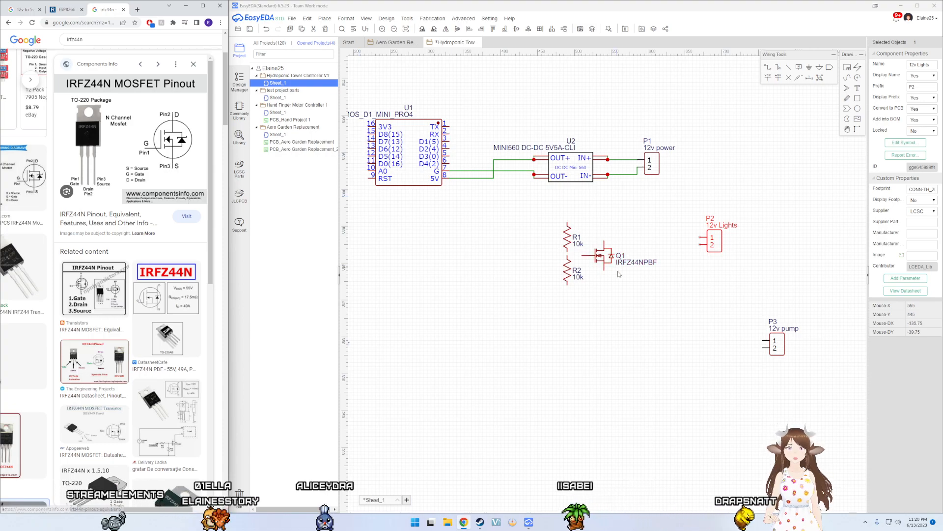
Step: Move Q1 close to the 12v Lights connector, and set R1 and R2 aside in the empty area below
{"action": "left_click", "coordinate": [635, 304]}
{"action": "left_click_drag", "start_coordinate": [528, 230], "coordinate": [530, 231]}
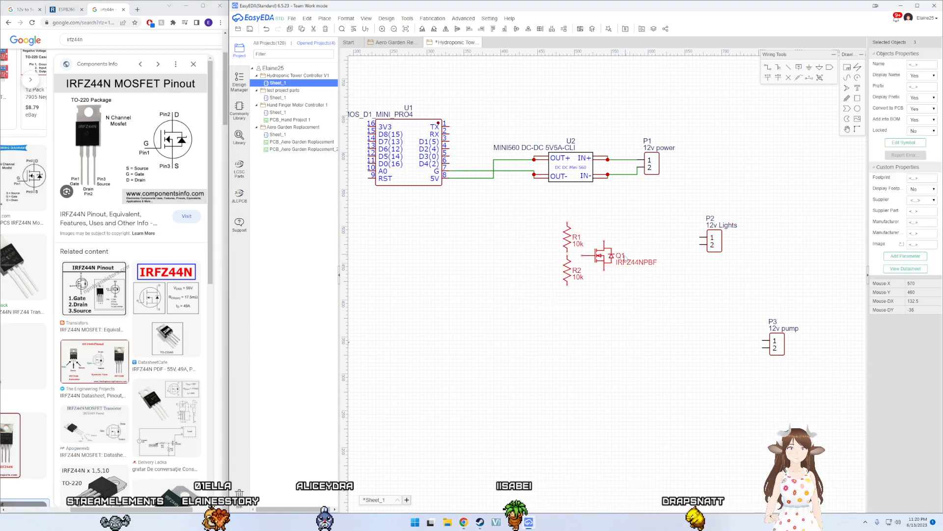
{"action": "left_click_drag", "start_coordinate": [609, 268], "coordinate": [660, 275]}
{"action": "left_click", "coordinate": [635, 303]}
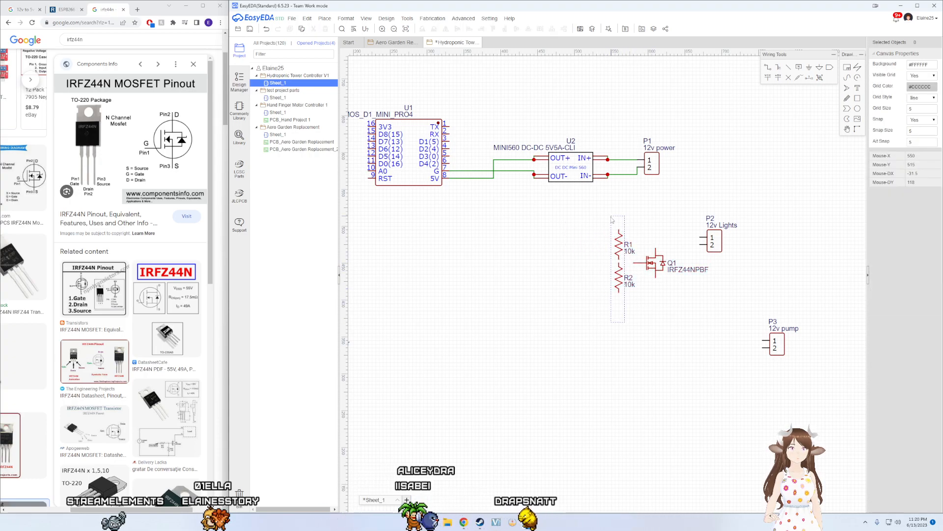
{"action": "left_click_drag", "start_coordinate": [612, 219], "coordinate": [613, 219]}
{"action": "left_click_drag", "start_coordinate": [614, 249], "coordinate": [600, 264]}
{"action": "left_click", "coordinate": [637, 290]}
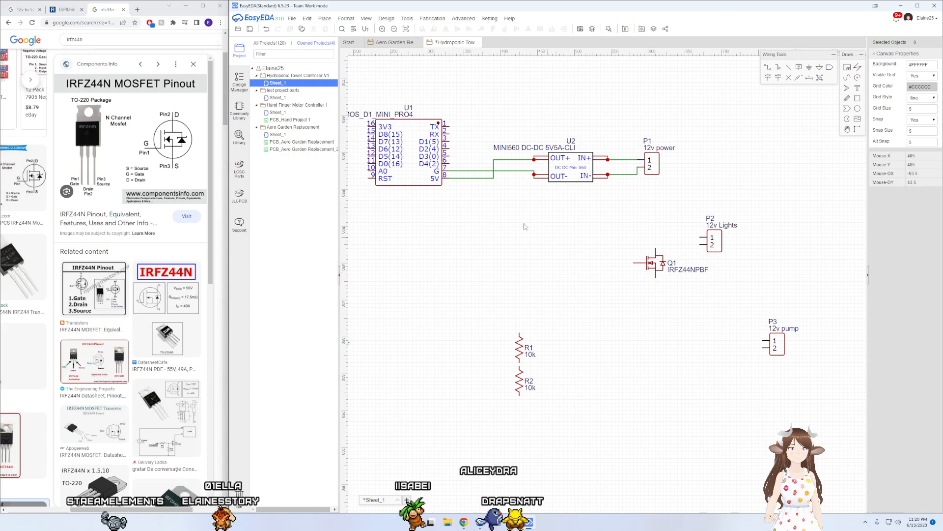
Step: Wire the D2 pin of the WEMOS board to the gate of Q1
{"action": "left_click", "coordinate": [448, 147]}
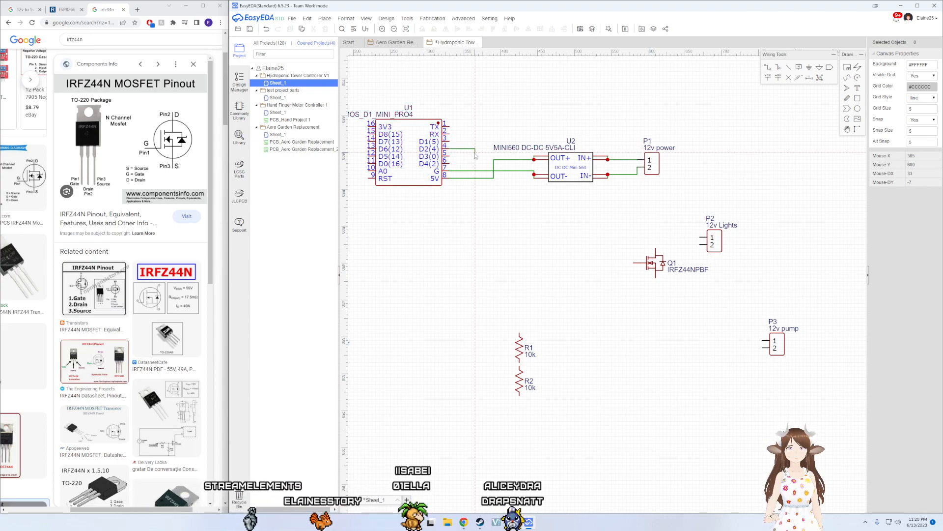
{"action": "left_click", "coordinate": [475, 266]}
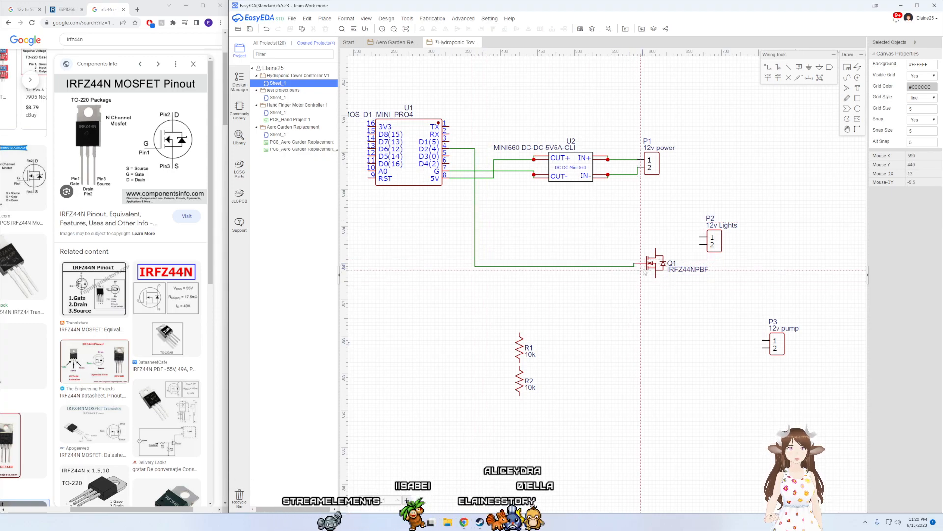
{"action": "scroll", "coordinate": [655, 255], "scroll_direction": "up", "scroll_amount": 3}
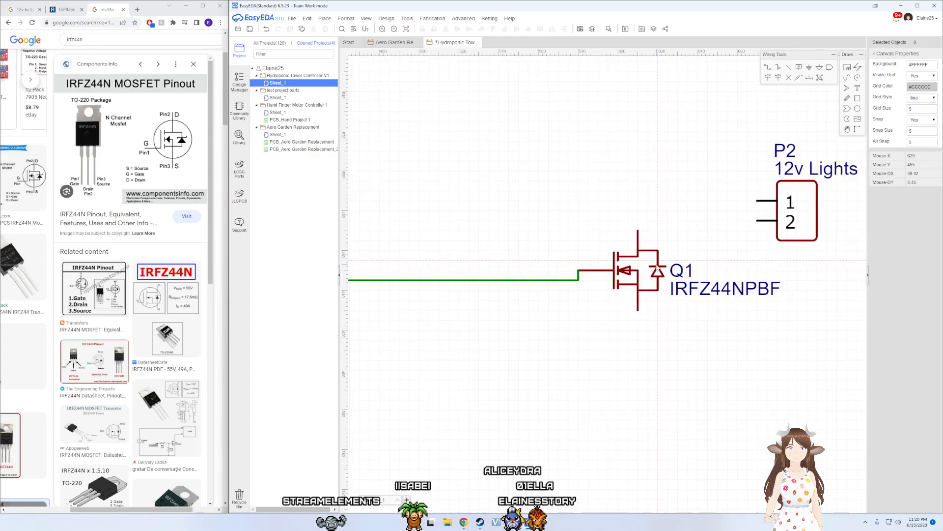
{"action": "scroll", "coordinate": [648, 263], "scroll_direction": "down", "scroll_amount": 3}
{"action": "scroll", "coordinate": [624, 268], "scroll_direction": "up", "scroll_amount": 1}
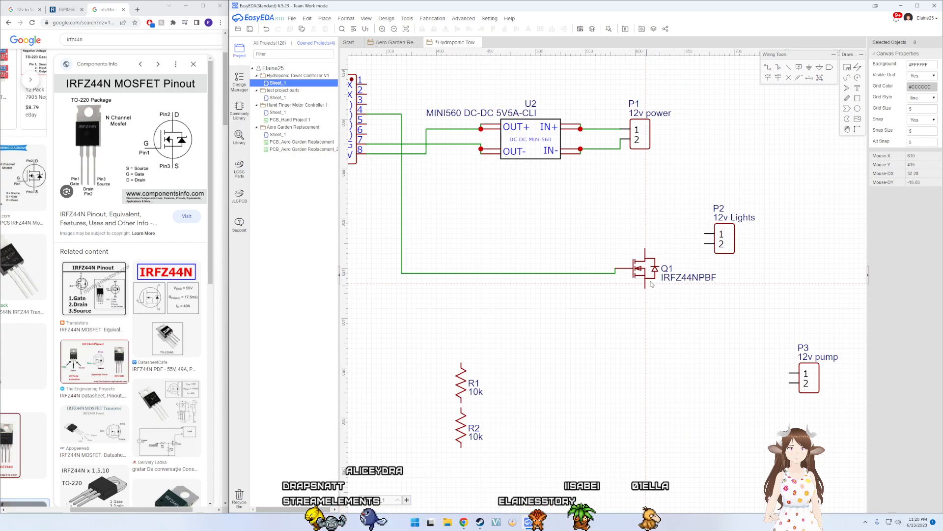
Step: Wire the 12v Lights connector to the IN+ line and Q1's drain, and connect Q1's source to the IN- line
{"action": "mouse_move", "coordinate": [734, 236]}
{"action": "left_mouse_down"}
{"action": "mouse_move", "coordinate": [710, 231]}
{"action": "mouse_move", "coordinate": [719, 231]}
{"action": "left_mouse_up"}
{"action": "left_click", "coordinate": [645, 248]}
{"action": "left_click", "coordinate": [690, 240]}
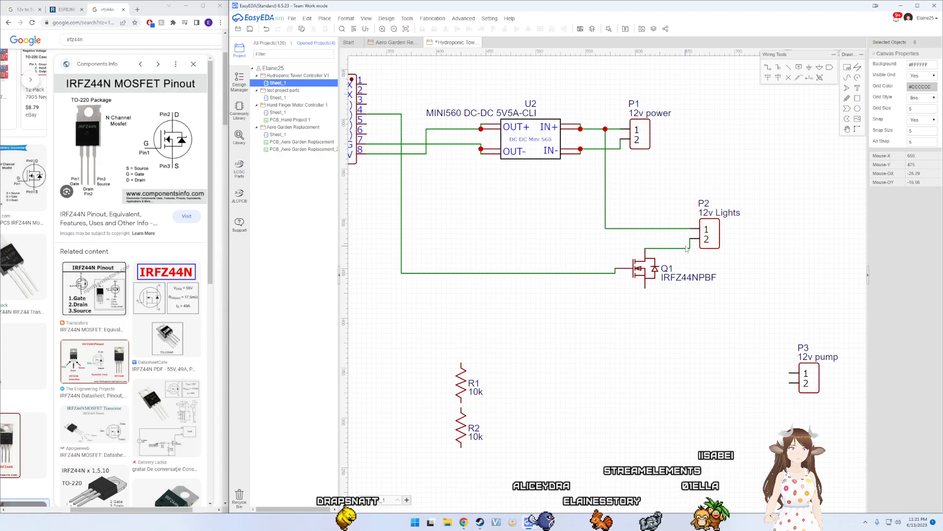
{"action": "left_click", "coordinate": [646, 291]}
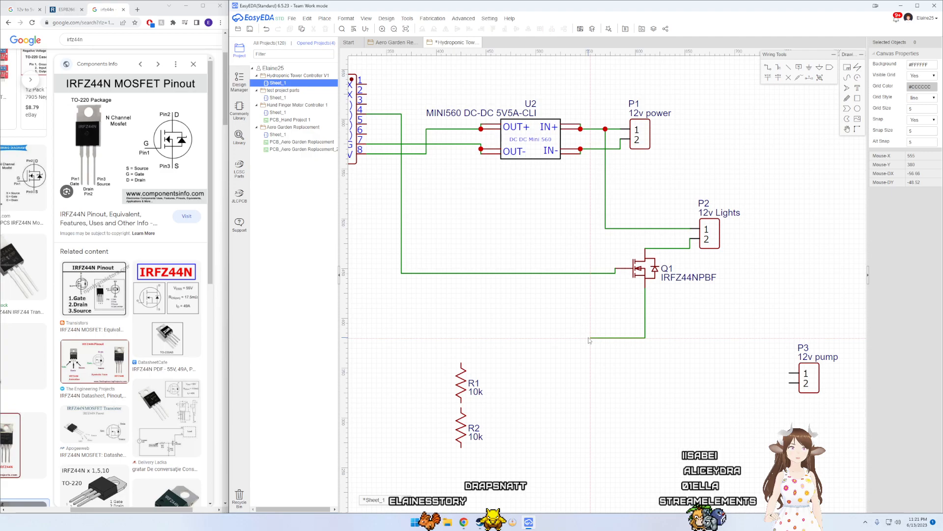
{"action": "left_click", "coordinate": [590, 310]}
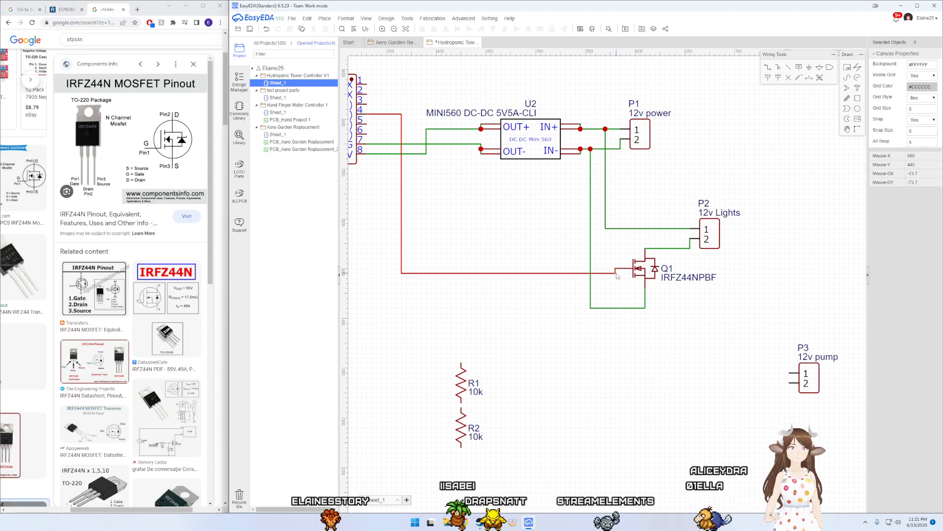
Step: Delete the wire between the D2 pin and Q1's gate, and move R1 and R2 to the left of Q1
{"action": "left_click", "coordinate": [633, 269]}
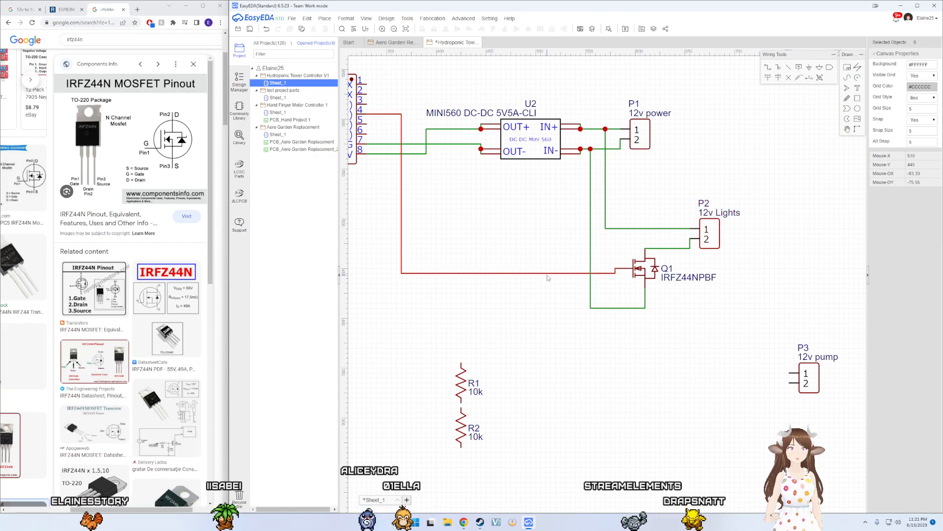
{"action": "left_click_drag", "start_coordinate": [547, 278], "coordinate": [549, 276]}
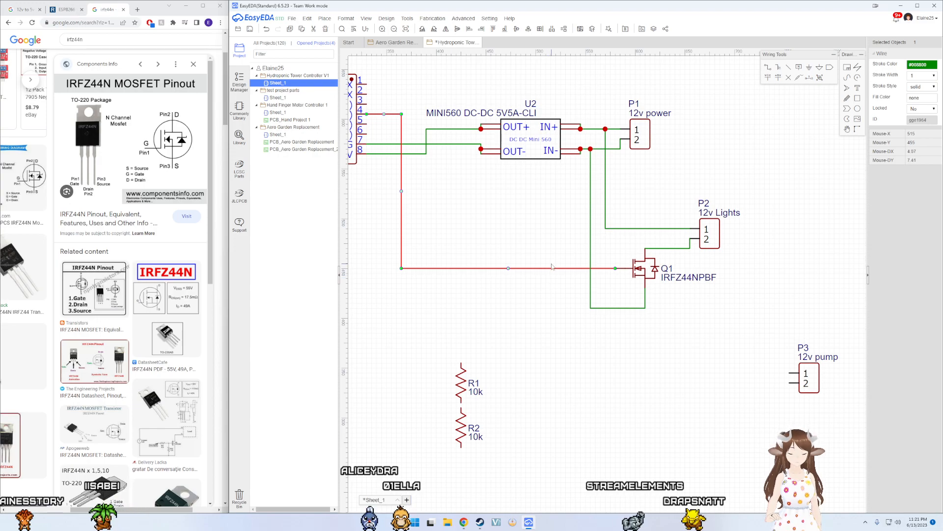
{"action": "key", "text": "Delete"}
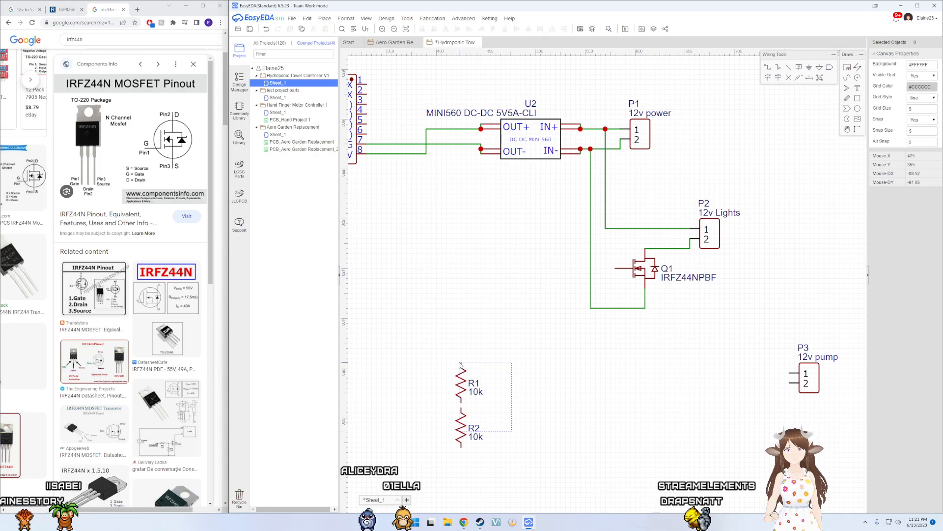
{"action": "left_click_drag", "start_coordinate": [460, 365], "coordinate": [458, 360]}
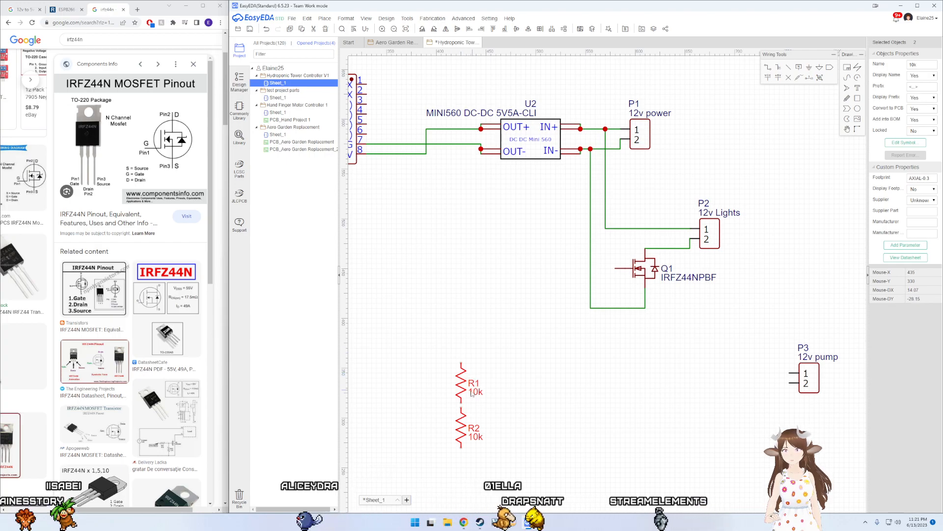
{"action": "left_click_drag", "start_coordinate": [461, 403], "coordinate": [530, 263]}
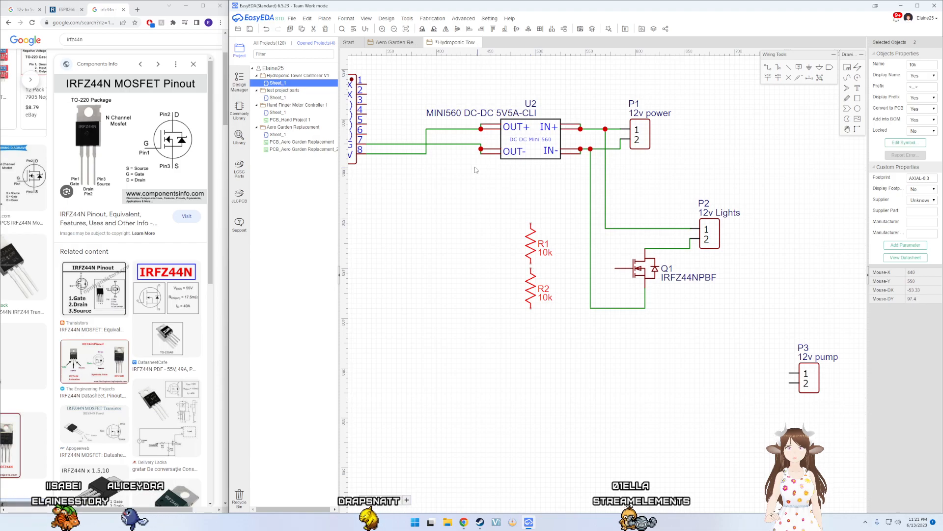
Step: Compare the Wemos D1 Mini pinout and the best-pins table in Chrome for the D1 and D2 pins
{"action": "right_click_drag", "start_coordinate": [412, 194], "coordinate": [471, 203]}
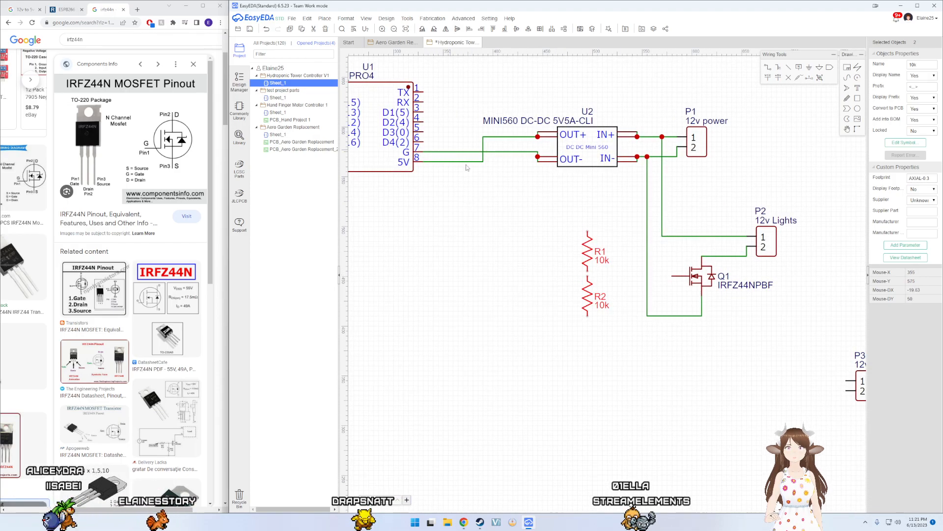
{"action": "left_click", "coordinate": [65, 11]}
{"action": "scroll", "coordinate": [86, 250], "scroll_direction": "up", "scroll_amount": 3}
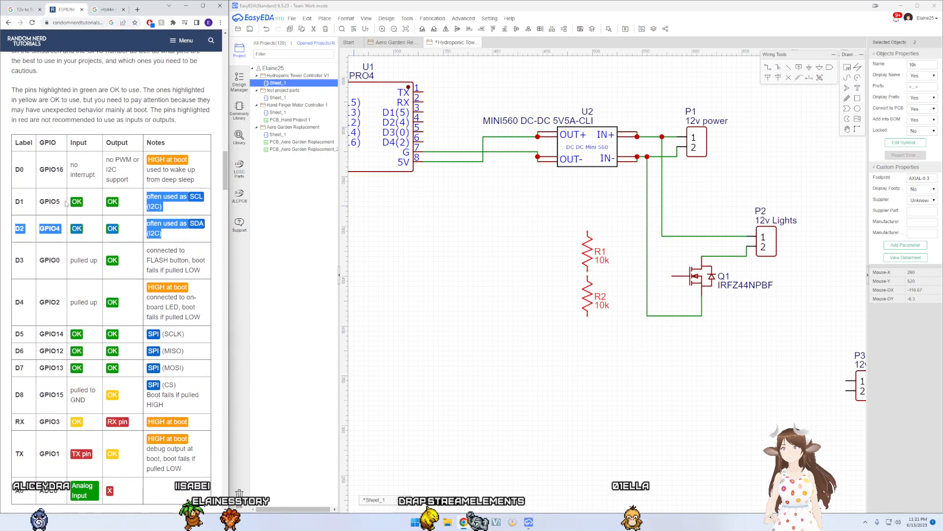
{"action": "scroll", "coordinate": [70, 211], "scroll_direction": "up", "scroll_amount": 8}
{"action": "scroll", "coordinate": [99, 209], "scroll_direction": "up", "scroll_amount": 3}
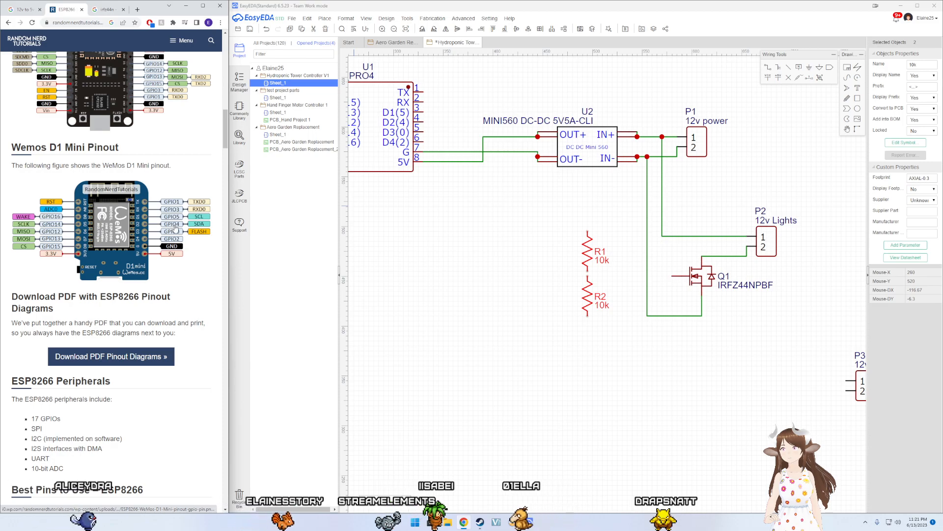
{"action": "scroll", "coordinate": [175, 227], "scroll_direction": "down", "scroll_amount": 13}
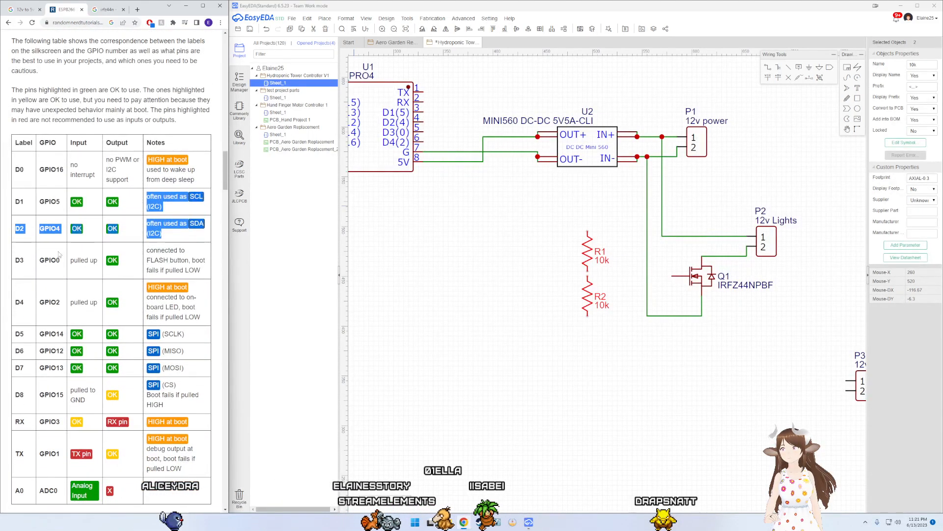
{"action": "left_click", "coordinate": [41, 206]}
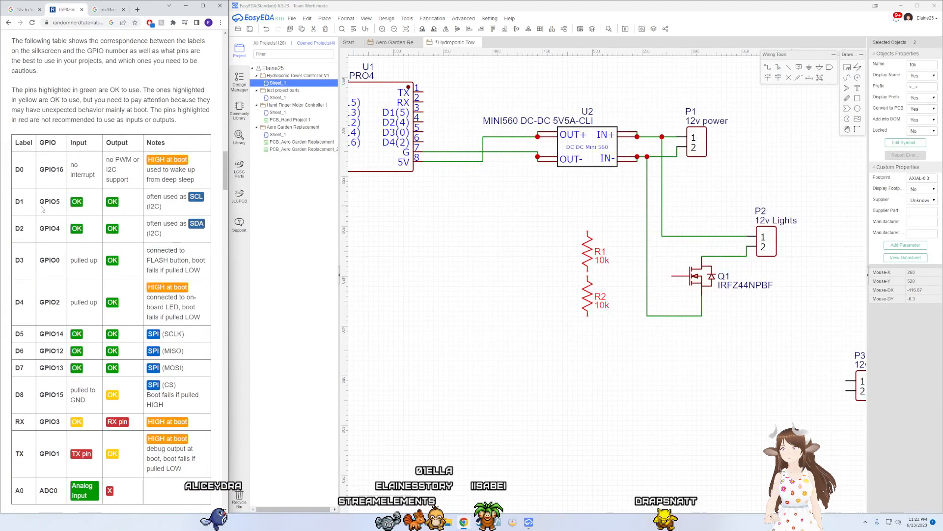
Step: Wire the WEMOS board's D1 pin to the upper end of R1, and R2's lower end to the IN- line
{"action": "left_click", "coordinate": [423, 116]}
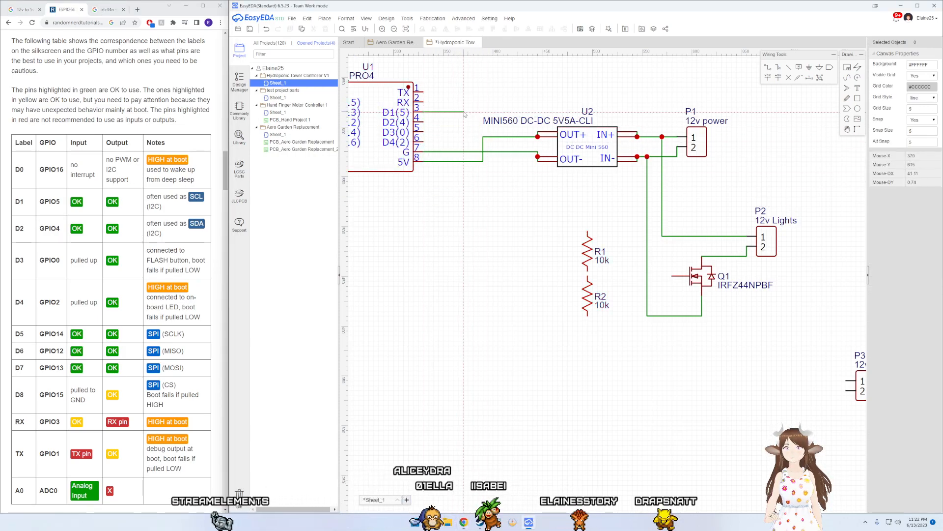
{"action": "left_click", "coordinate": [463, 114]}
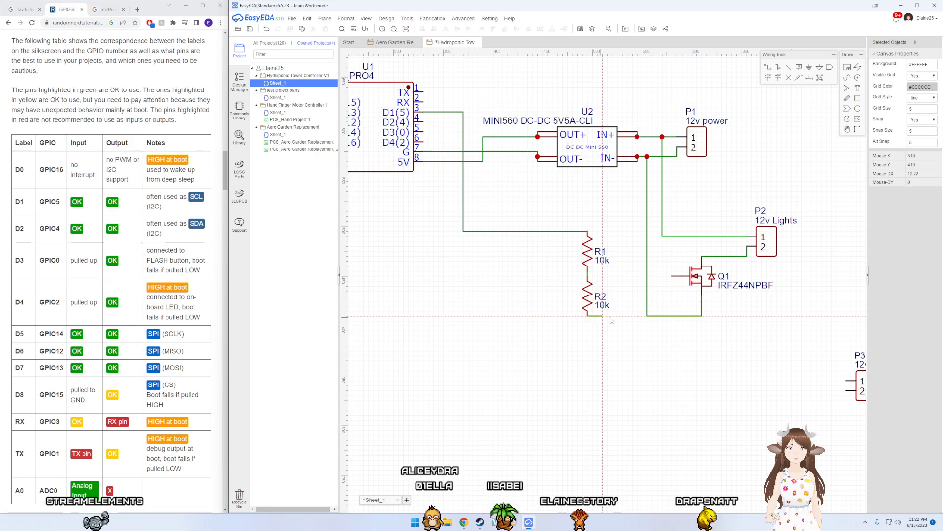
{"action": "left_click", "coordinate": [590, 317]}
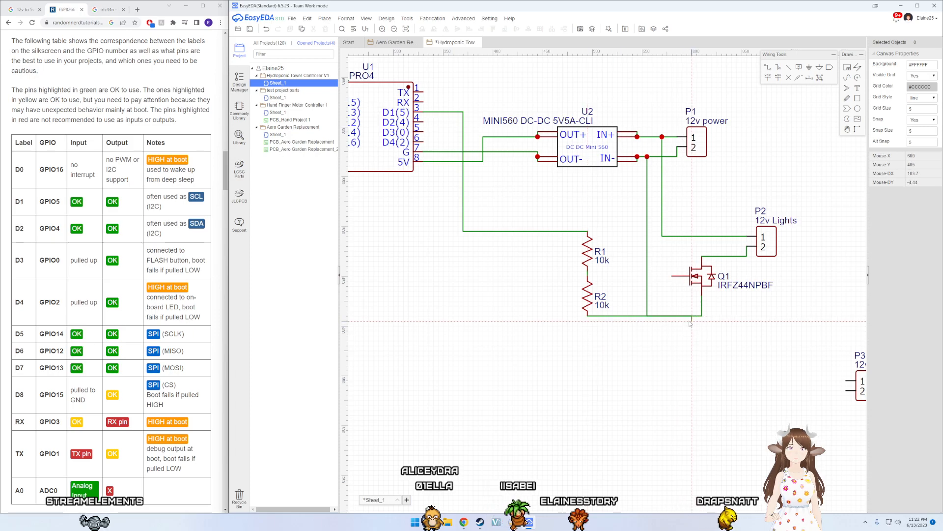
{"action": "left_click", "coordinate": [647, 316]}
Step: Wire the junction between R1 and R2 to Q1's gate, and straighten the wire level with the gate pin
{"action": "left_click", "coordinate": [587, 271]}
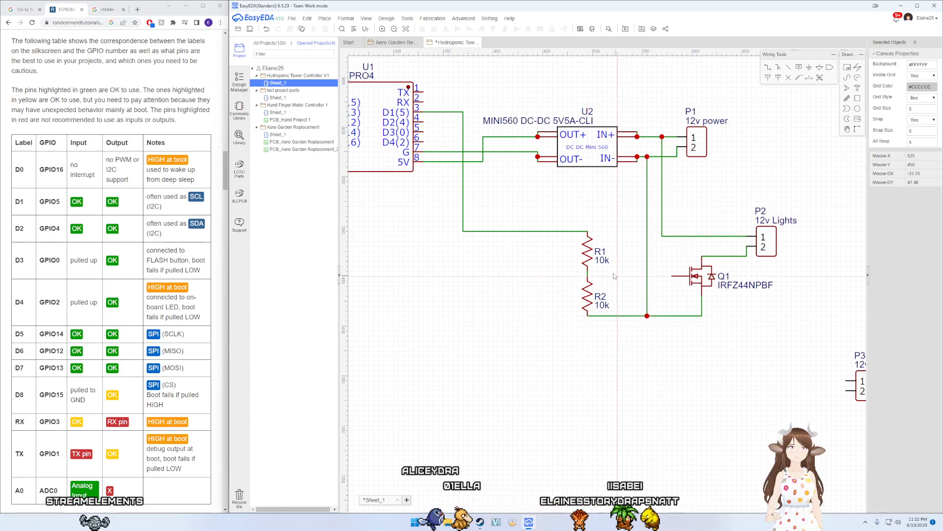
{"action": "left_click", "coordinate": [671, 270]}
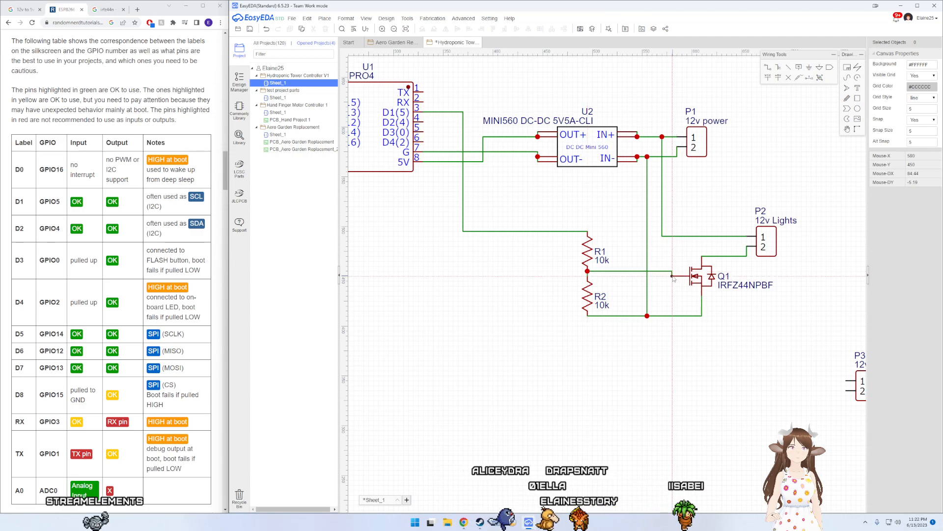
{"action": "left_click_drag", "start_coordinate": [652, 271], "coordinate": [650, 277]}
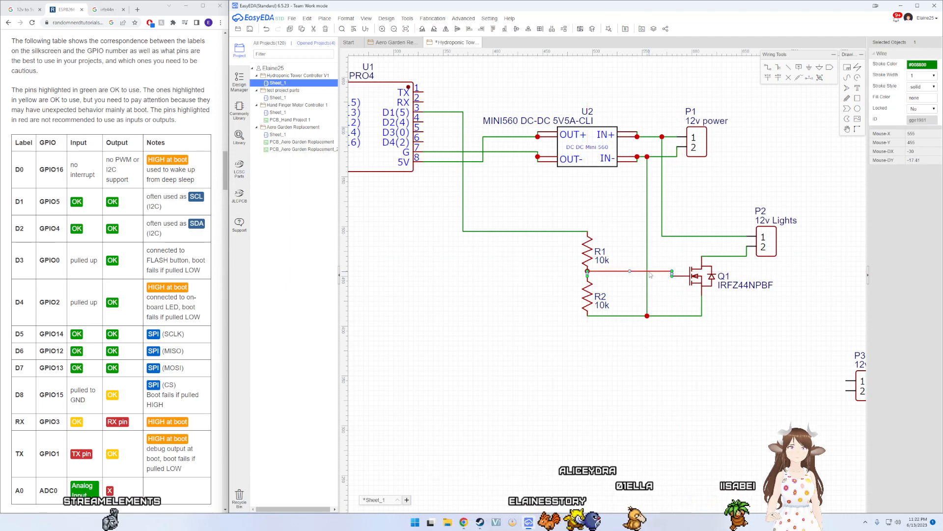
{"action": "left_click", "coordinate": [588, 280]}
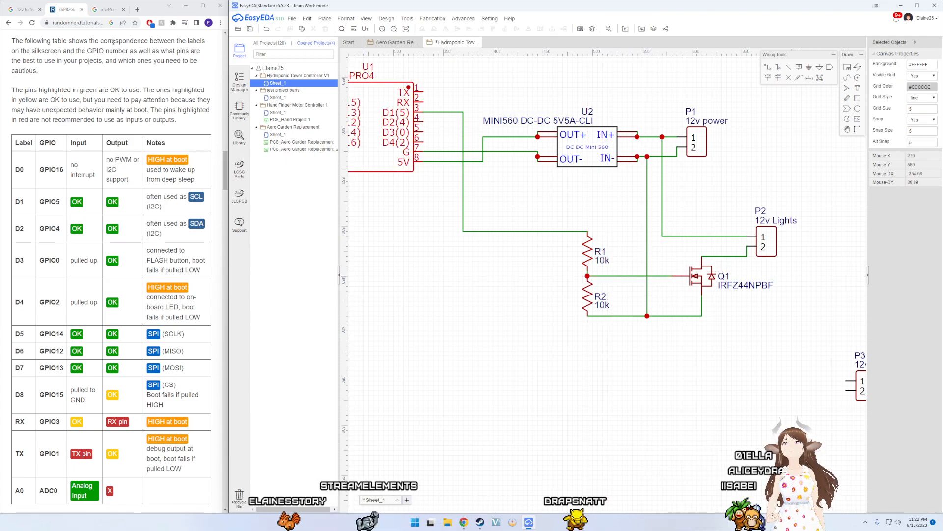
Step: Switch to Chrome and look through the IRFZ44N image results for a datasheet, checking the All Transistors page
{"action": "left_click", "coordinate": [103, 9]}
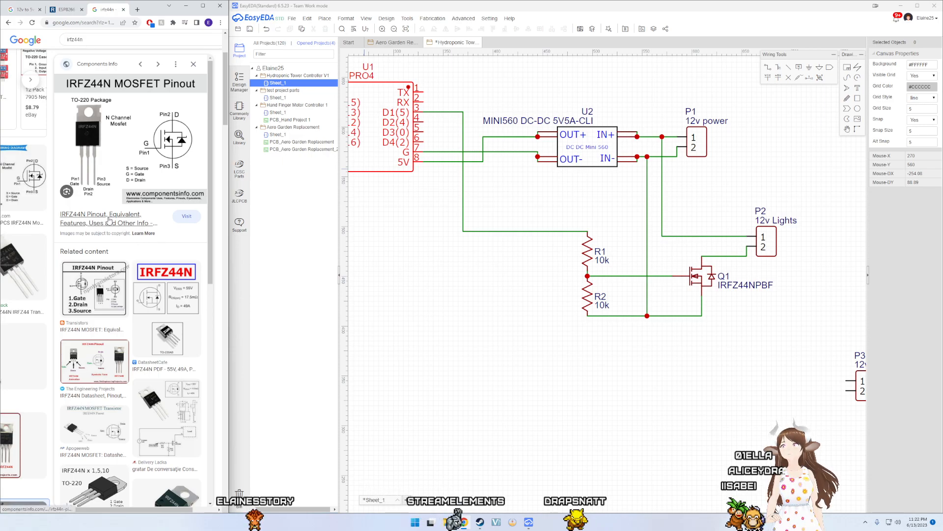
{"action": "scroll", "coordinate": [114, 156], "scroll_direction": "down", "scroll_amount": 3}
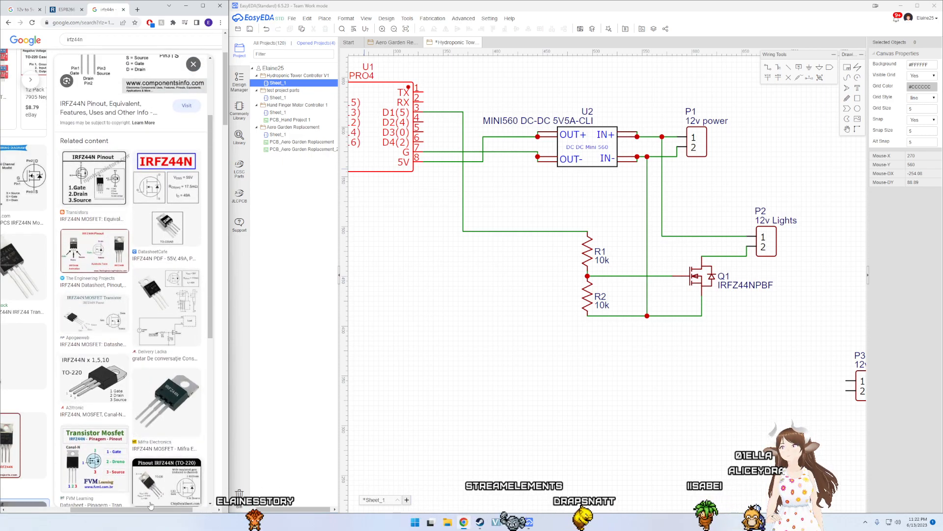
{"action": "left_click_drag", "start_coordinate": [154, 508], "coordinate": [65, 502]}
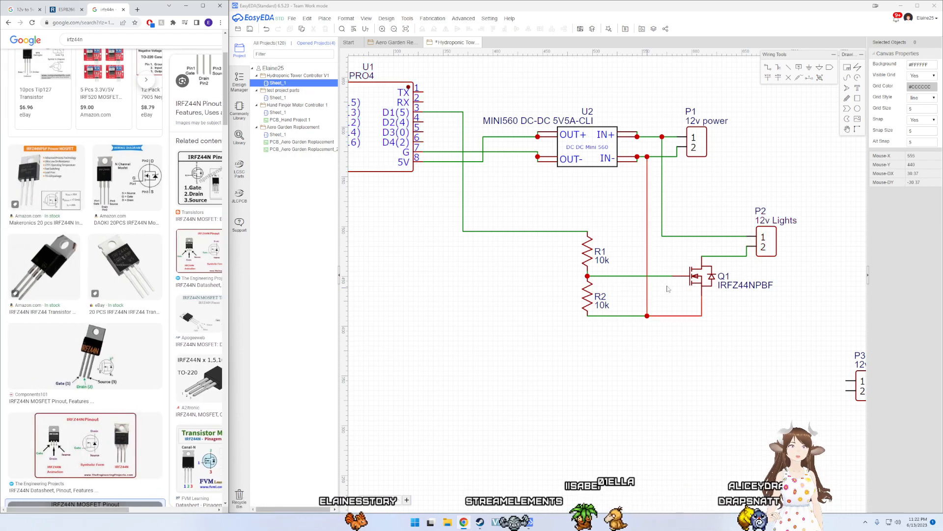
{"action": "scroll", "coordinate": [71, 310], "scroll_direction": "up", "scroll_amount": 3}
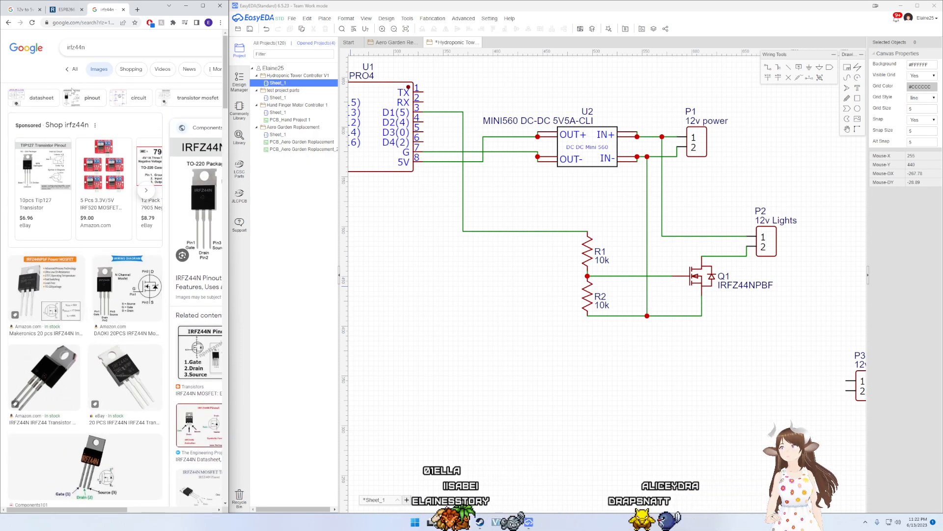
{"action": "left_click", "coordinate": [48, 100]}
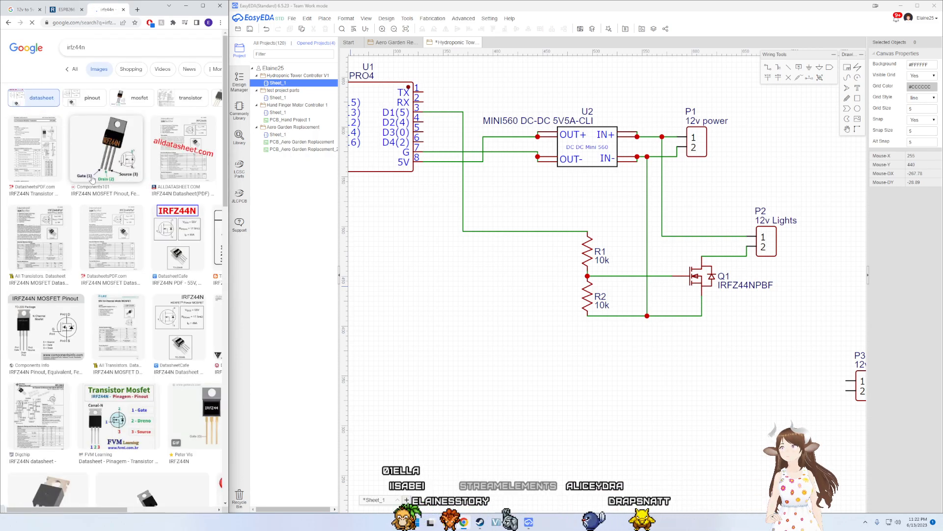
{"action": "left_click", "coordinate": [34, 255]}
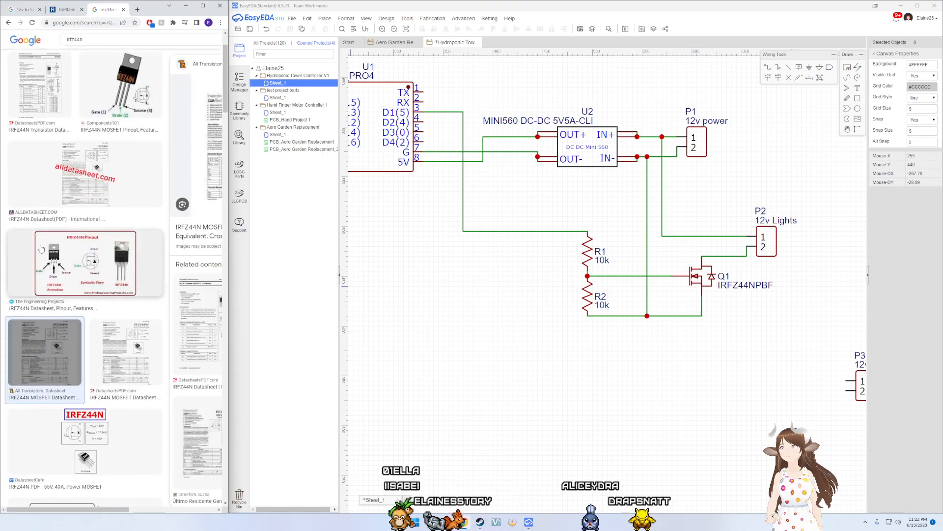
{"action": "left_click", "coordinate": [201, 166]}
{"action": "scroll", "coordinate": [167, 246], "scroll_direction": "down", "scroll_amount": 15}
{"action": "scroll", "coordinate": [155, 230], "scroll_direction": "down", "scroll_amount": 10}
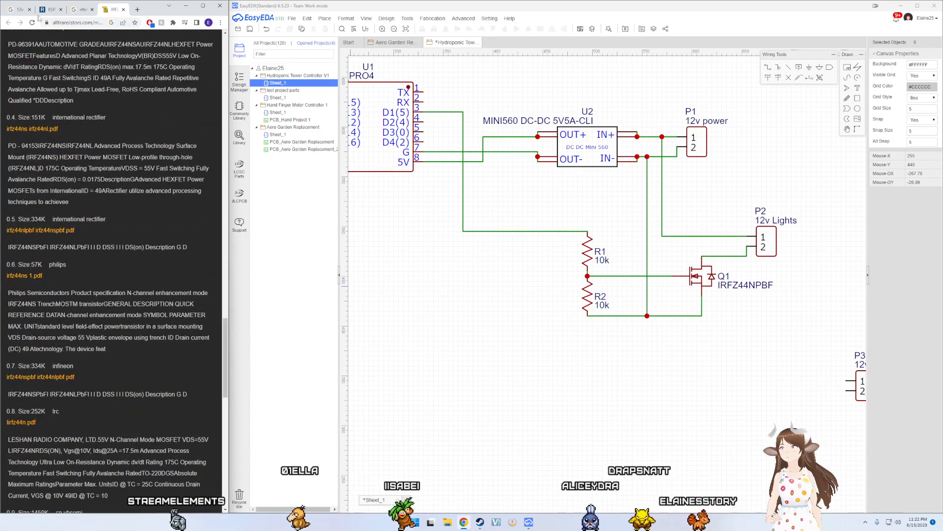
{"action": "left_click", "coordinate": [123, 10]}
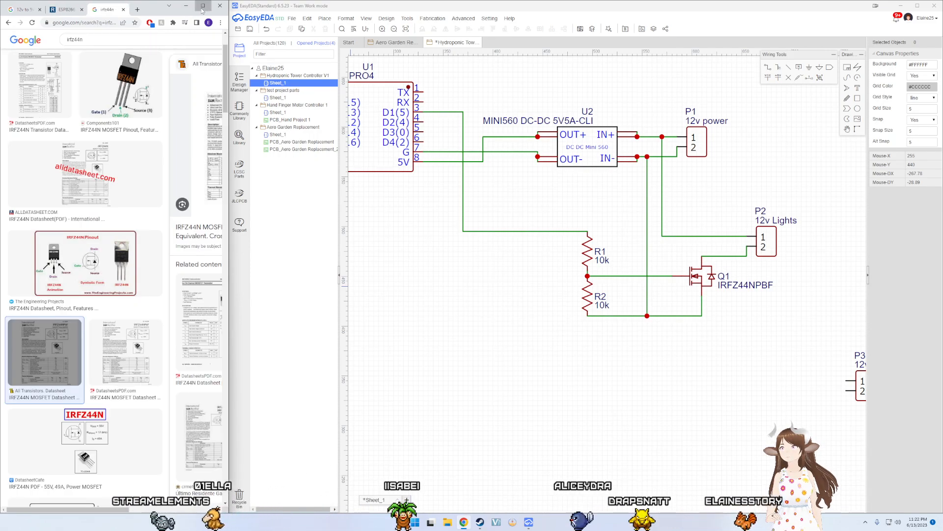
Step: Maximize the browser window and examine the IRFZ44N datasheet previews from DatasheetsPDF.com and the related results
{"action": "left_click", "coordinate": [202, 7]}
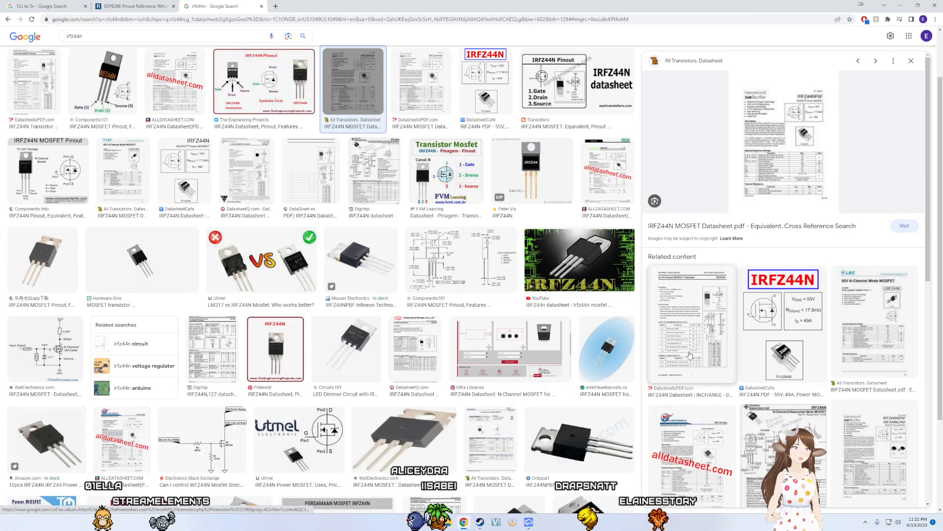
{"action": "left_click", "coordinate": [801, 345]}
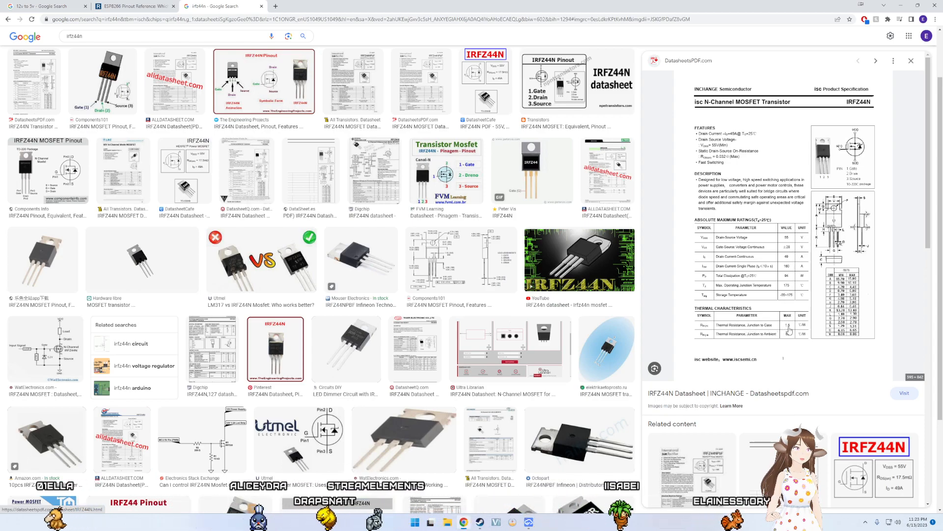
{"action": "scroll", "coordinate": [755, 329], "scroll_direction": "down", "scroll_amount": 8}
{"action": "scroll", "coordinate": [800, 326], "scroll_direction": "down", "scroll_amount": 6}
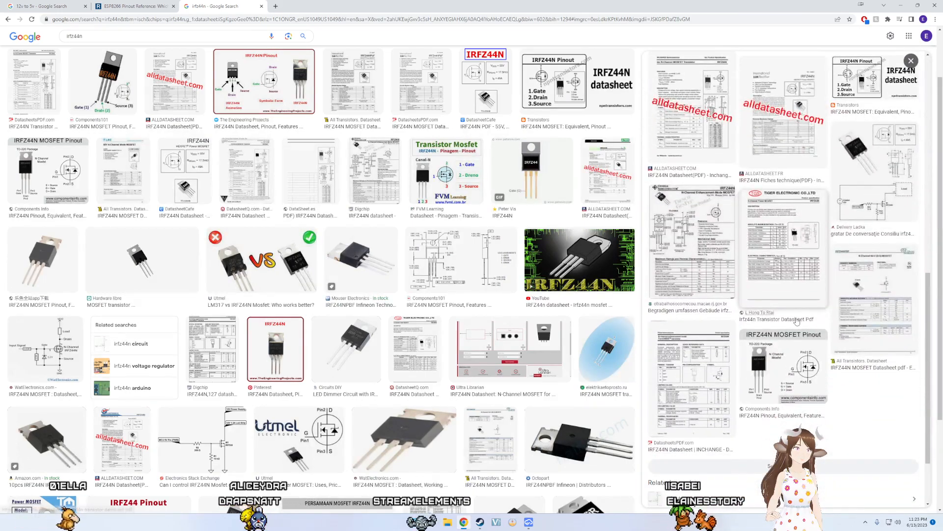
{"action": "left_click", "coordinate": [696, 297]}
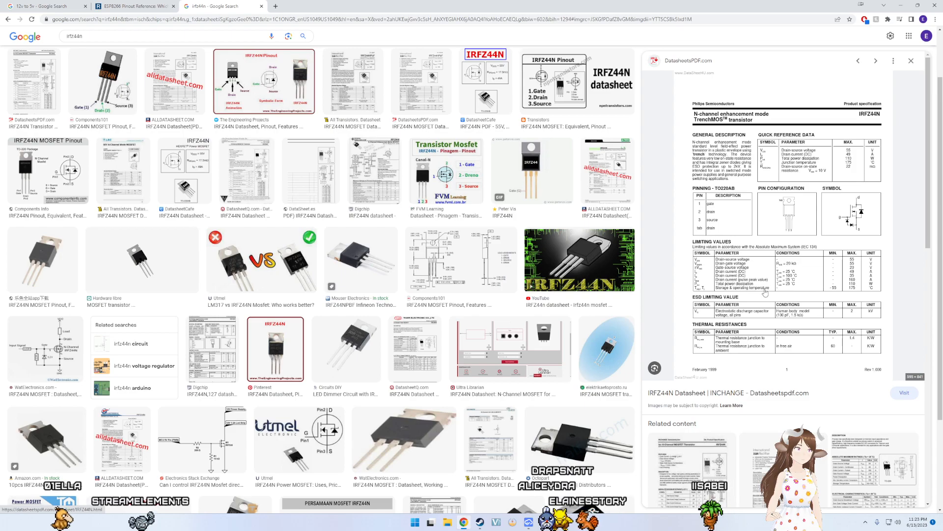
{"action": "scroll", "coordinate": [825, 308], "scroll_direction": "down", "scroll_amount": 1}
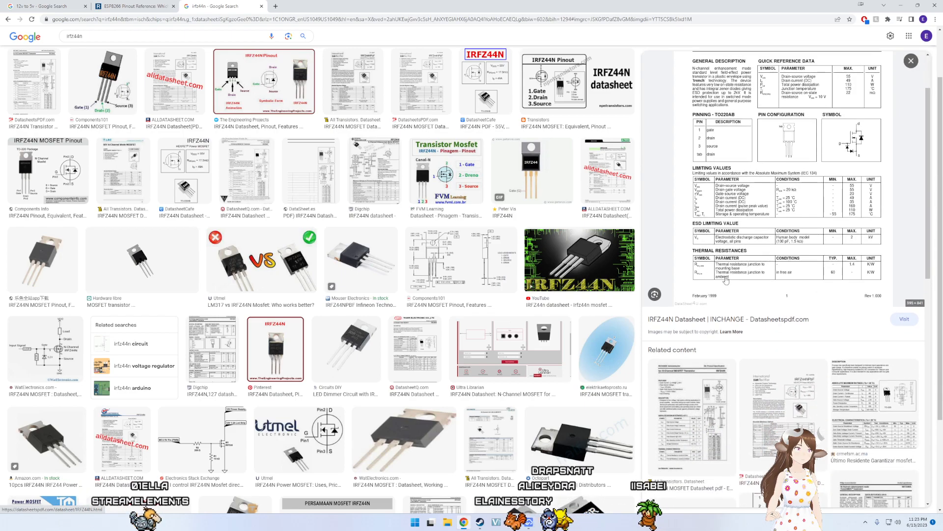
Step: Open the INCHANGE IRFZ44N datasheet PDF from DatasheetsPDF.com and read its maximum ratings and electrical characteristics
{"action": "left_click", "coordinate": [825, 308]}
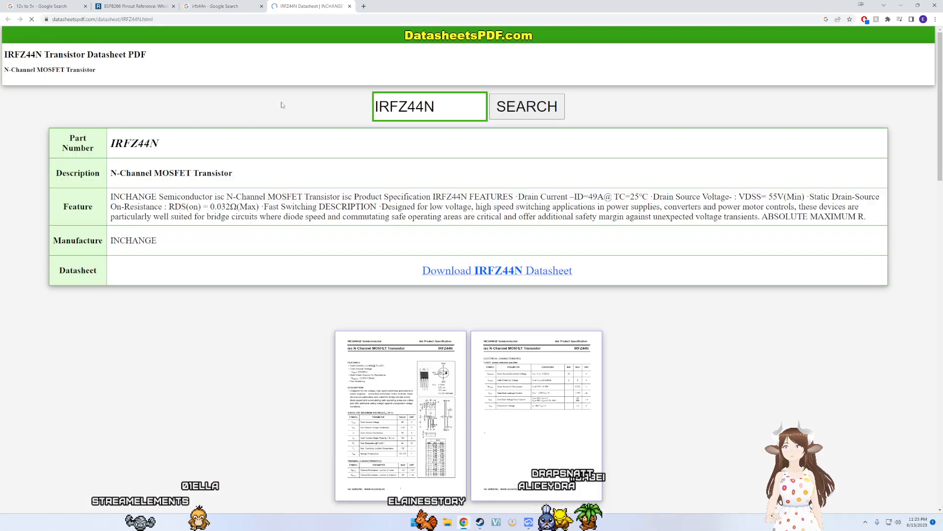
{"action": "scroll", "coordinate": [519, 190], "scroll_direction": "down", "scroll_amount": 5}
{"action": "left_click", "coordinate": [519, 190]}
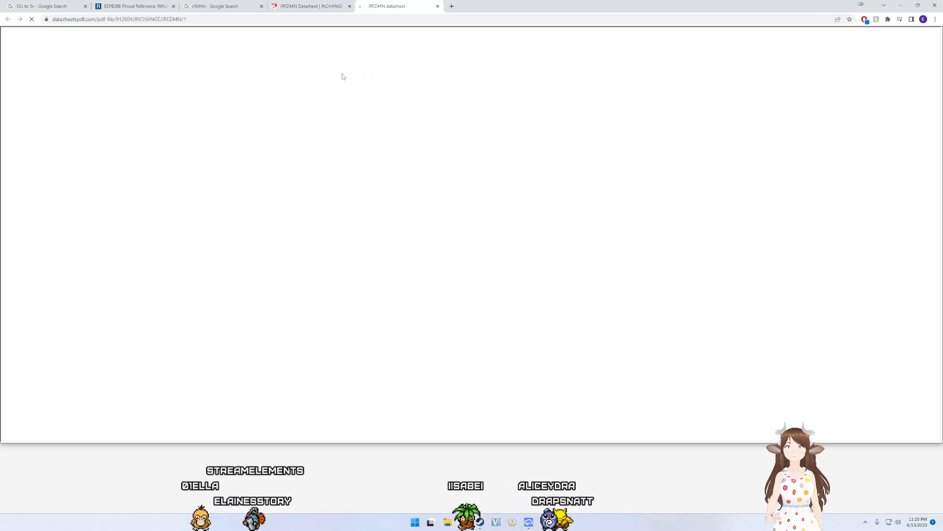
{"action": "scroll", "coordinate": [329, 145], "scroll_direction": "down", "scroll_amount": 3}
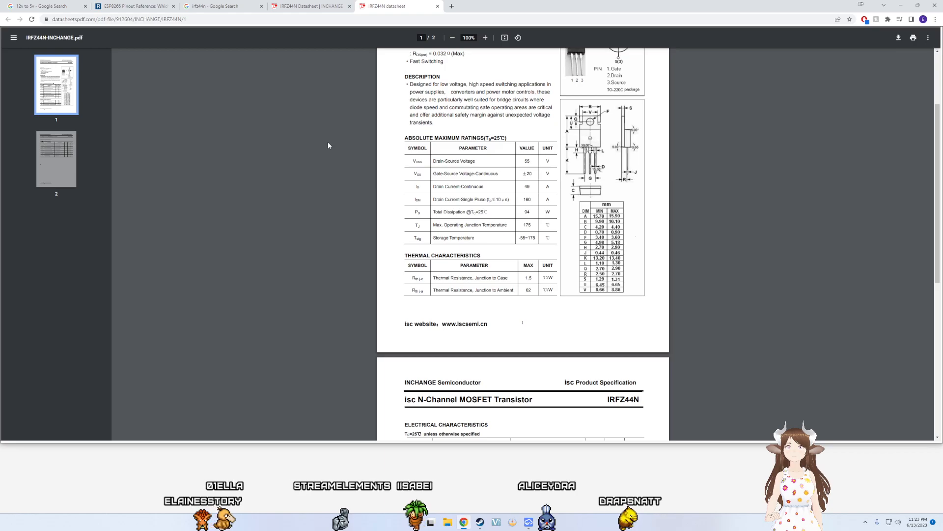
{"action": "scroll", "coordinate": [329, 142], "scroll_direction": "down", "scroll_amount": 5}
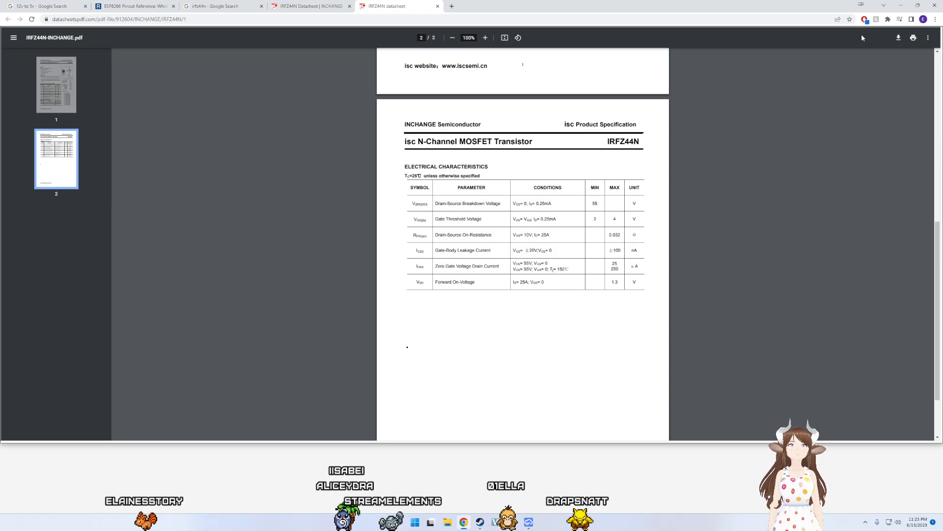
Step: Place the datasheet window beside the schematic and examine the conditions and limits in the electrical characteristics table
{"action": "left_click_drag", "start_coordinate": [737, 6], "coordinate": [94, 269]}
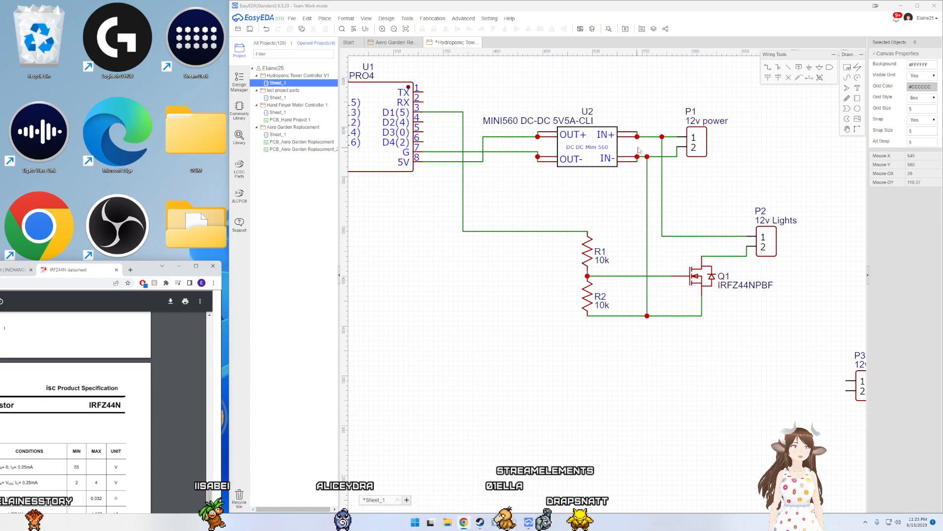
{"action": "left_click_drag", "start_coordinate": [154, 269], "coordinate": [2, 276]}
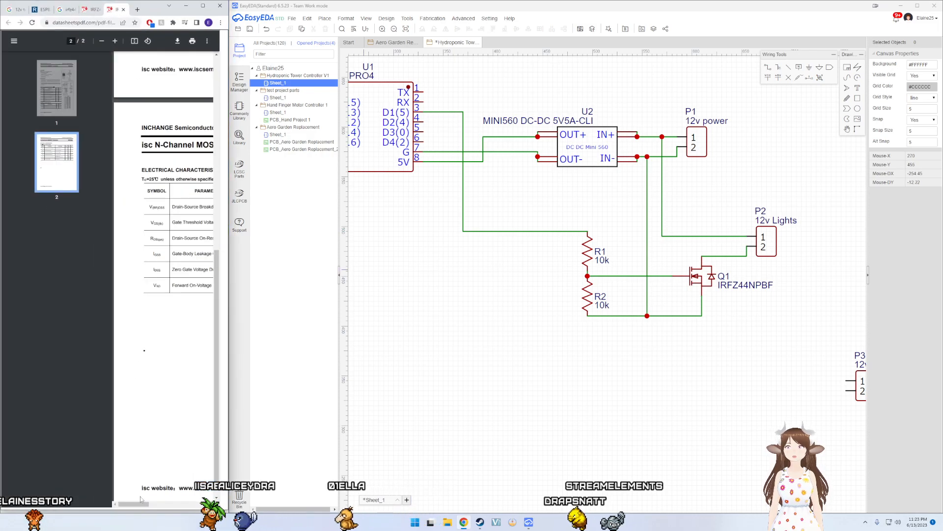
{"action": "left_click_drag", "start_coordinate": [147, 506], "coordinate": [188, 507]}
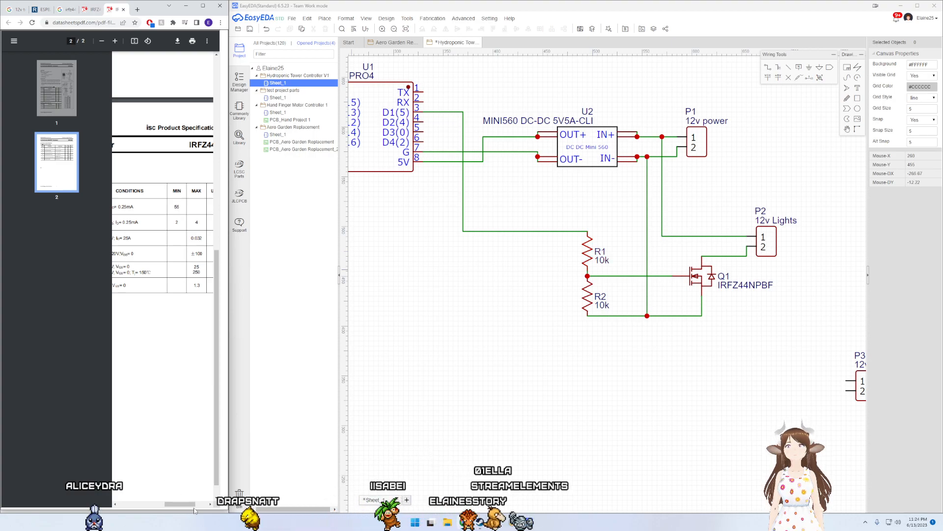
{"action": "left_click_drag", "start_coordinate": [194, 505], "coordinate": [180, 482]}
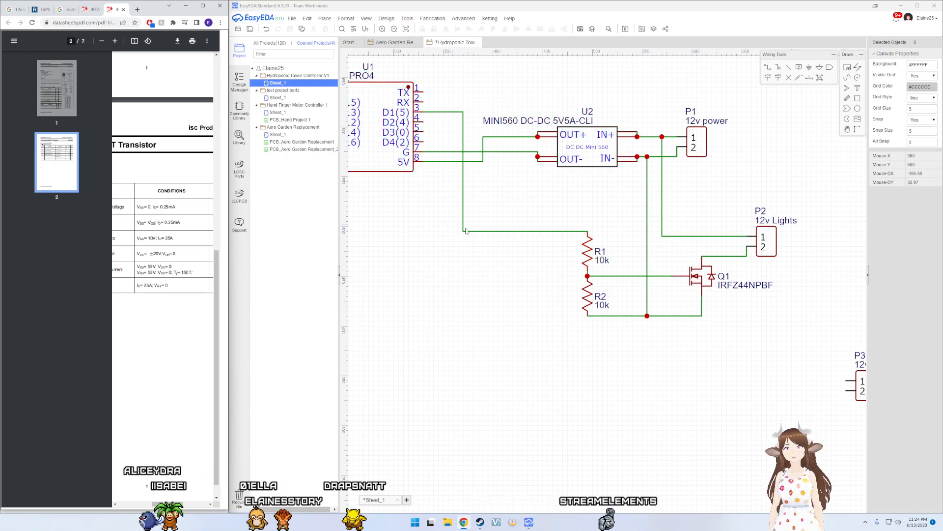
Step: Back in EasyEDA, move the 12v pump connector P3 to sit below the 12v Lights connector
{"action": "right_click_drag", "start_coordinate": [483, 307], "coordinate": [508, 342]}
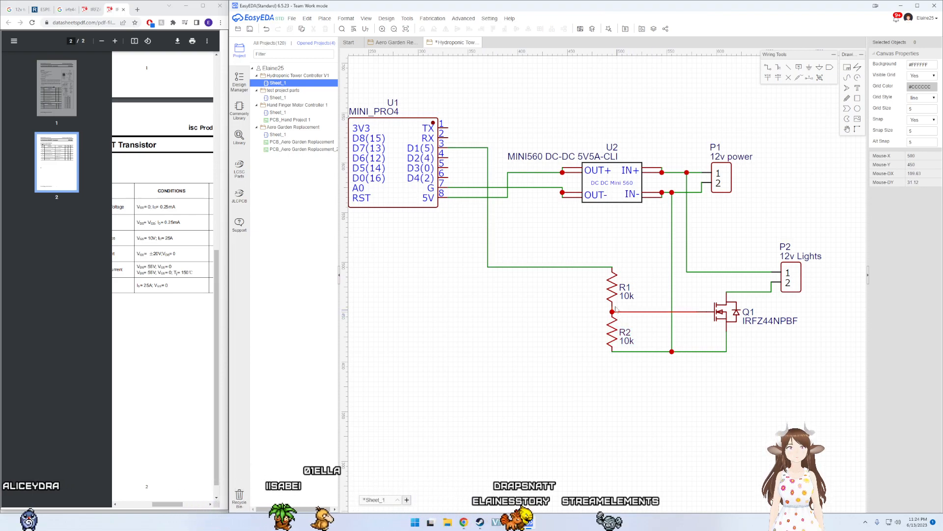
{"action": "right_click_drag", "start_coordinate": [683, 392], "coordinate": [592, 373]}
{"action": "scroll", "coordinate": [592, 374], "scroll_direction": "down", "scroll_amount": 5}
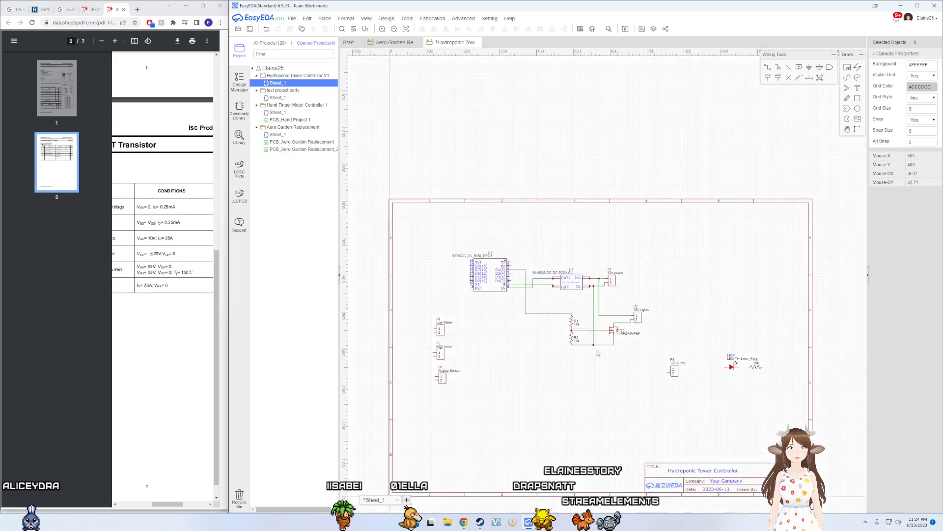
{"action": "scroll", "coordinate": [586, 352], "scroll_direction": "up", "scroll_amount": 4}
{"action": "right_click_drag", "start_coordinate": [526, 317], "coordinate": [481, 308]}
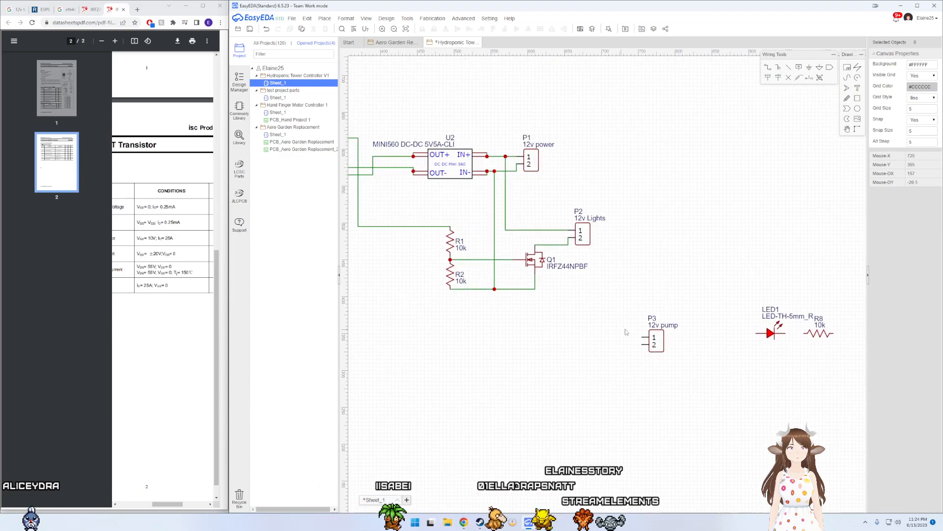
{"action": "left_click_drag", "start_coordinate": [656, 352], "coordinate": [559, 344]}
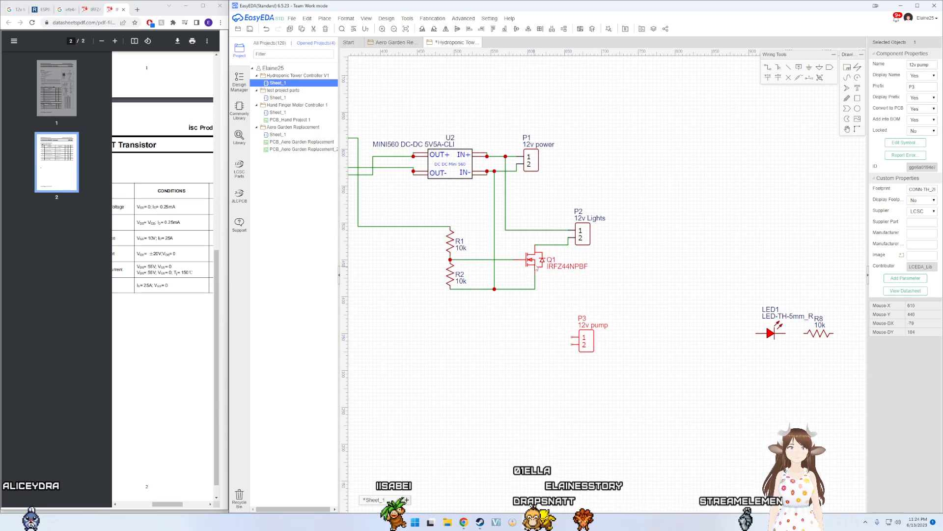
{"action": "left_click", "coordinate": [535, 268]}
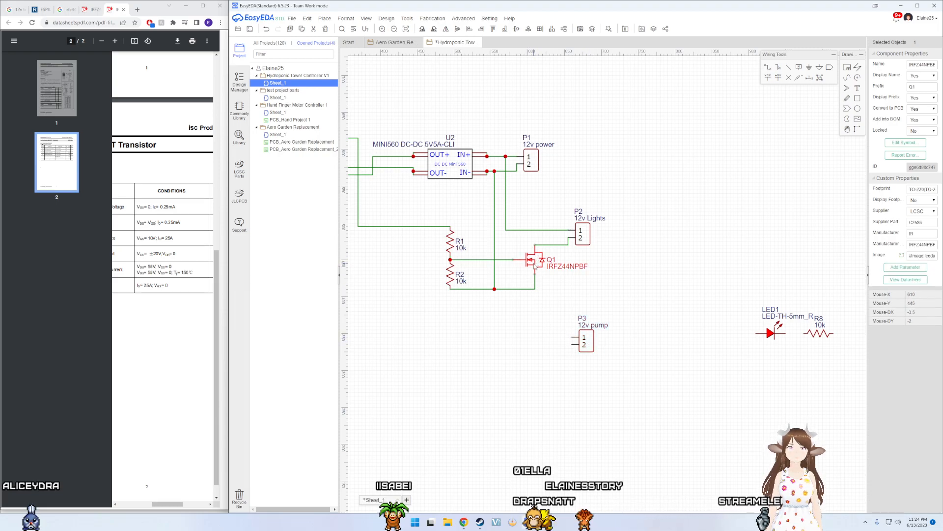
{"action": "left_click", "coordinate": [455, 248], "text": "ctrl"}
{"action": "left_click", "coordinate": [492, 262], "text": "ctrl"}
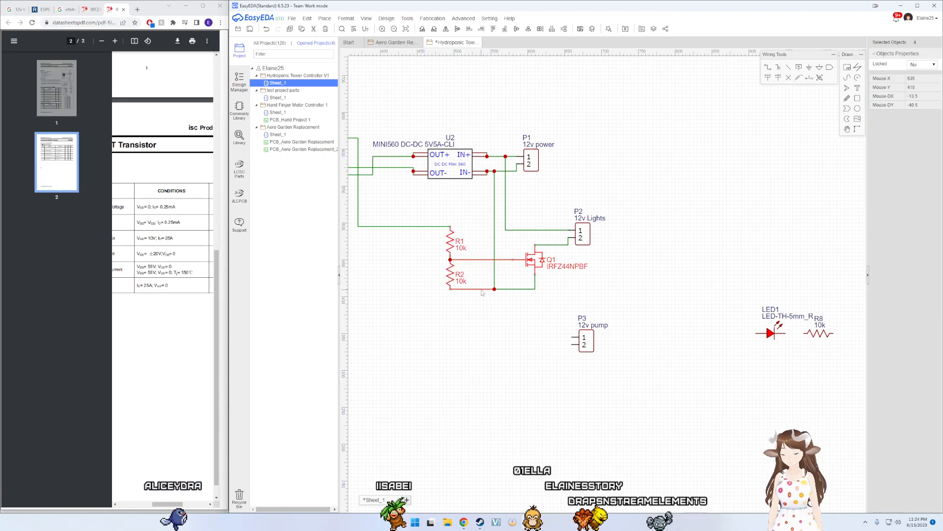
{"action": "key", "text": "ctrl+v"}
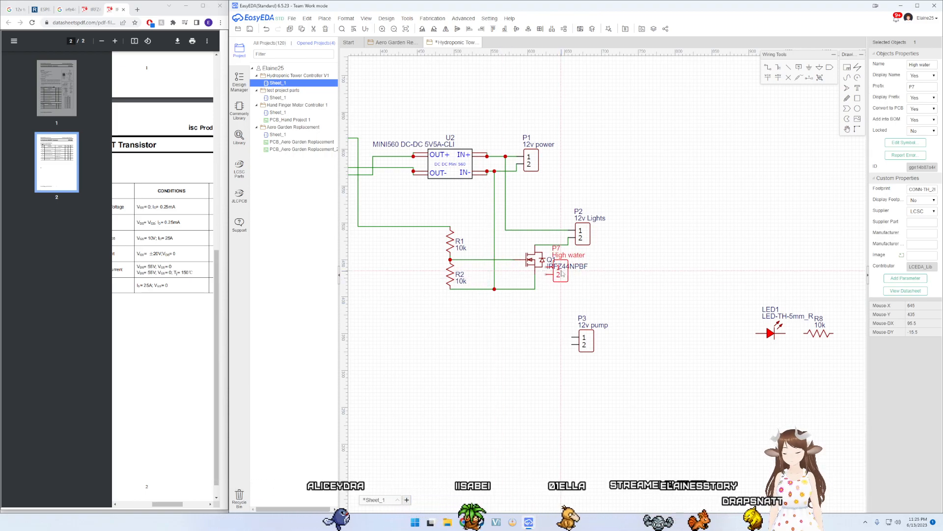
{"action": "key", "text": "Escape"}
Step: Duplicate MOSFET Q1 and resistors R1 and R2, placing the copies below the lights circuit beside the 12v pump connector
{"action": "left_click", "coordinate": [531, 262]}
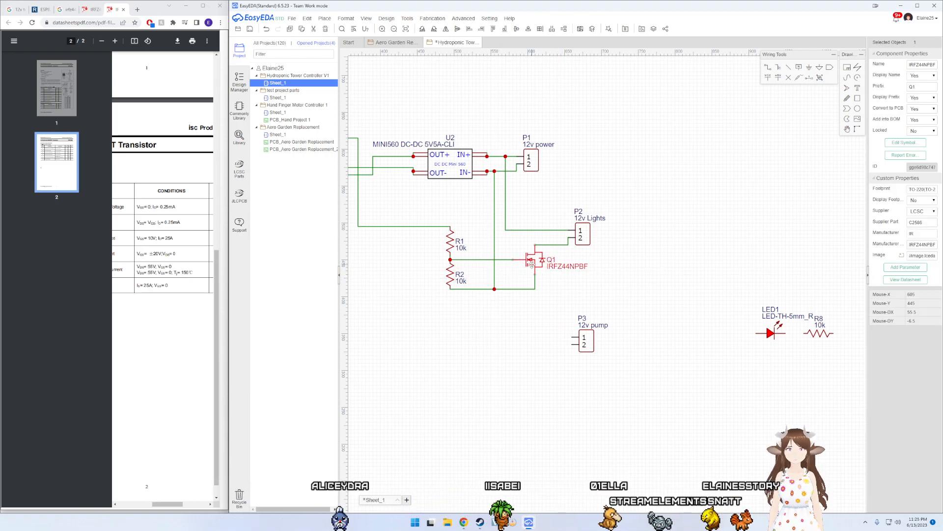
{"action": "left_click", "coordinate": [449, 240]}
{"action": "left_click", "coordinate": [453, 278], "text": "ctrl"}
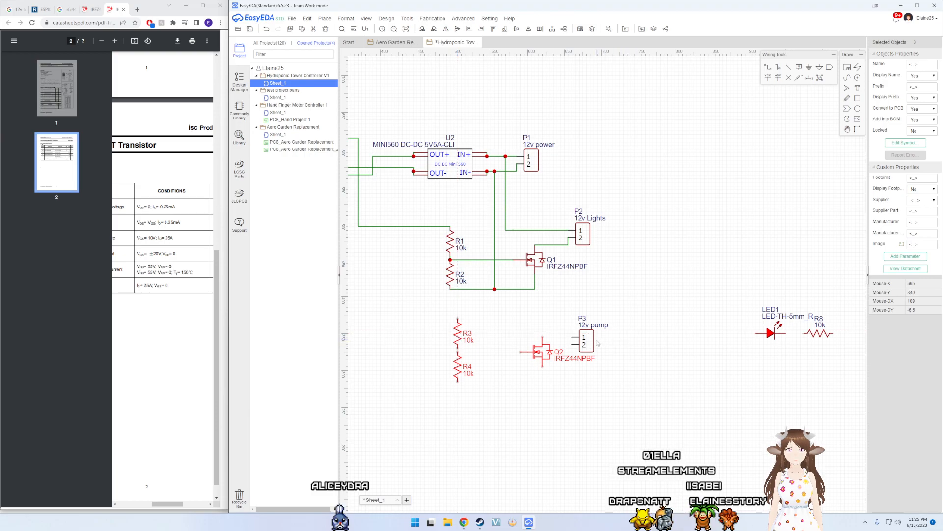
Step: Wire the 12v pump connector P3 between the 12 V line and Q2's drain, and tie Q2's source to the ground line
{"action": "left_click_drag", "start_coordinate": [597, 343], "coordinate": [594, 329]}
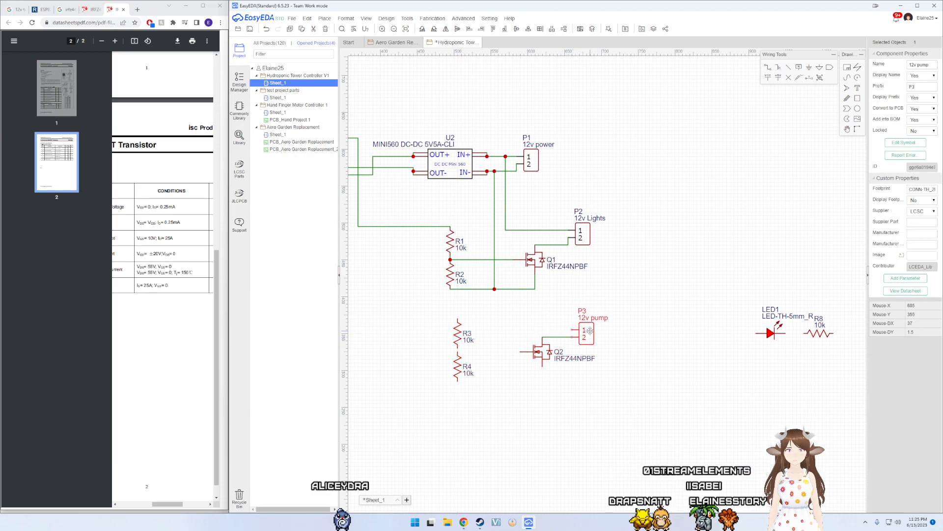
{"action": "left_click", "coordinate": [545, 213]}
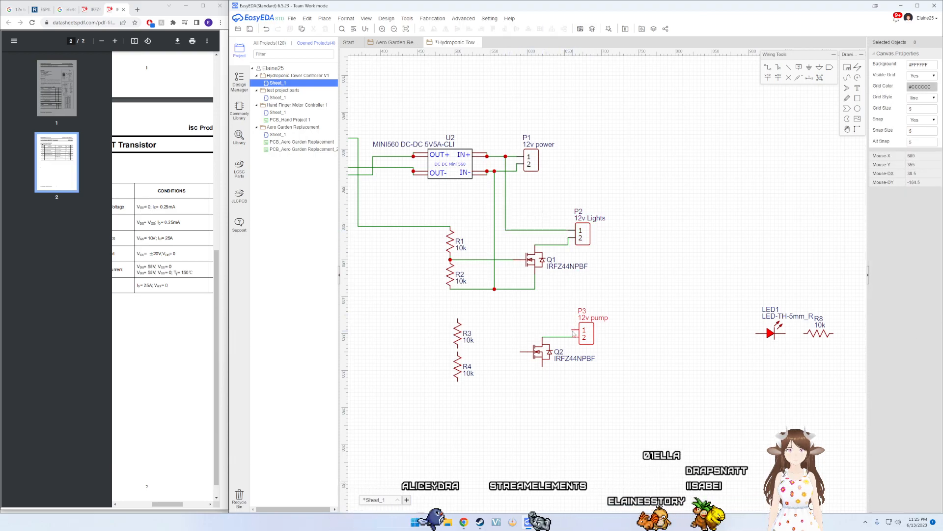
{"action": "key", "text": "w"}
{"action": "left_click", "coordinate": [505, 230]}
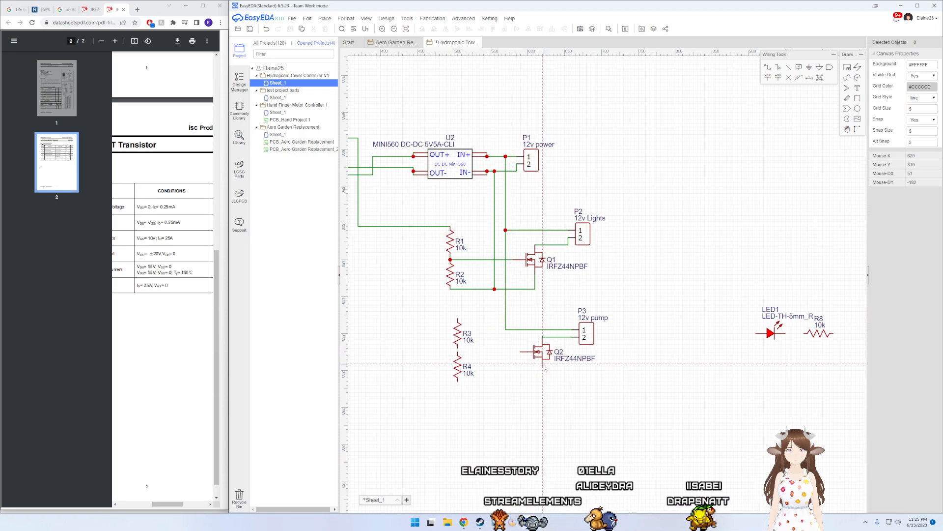
{"action": "left_click", "coordinate": [494, 373]}
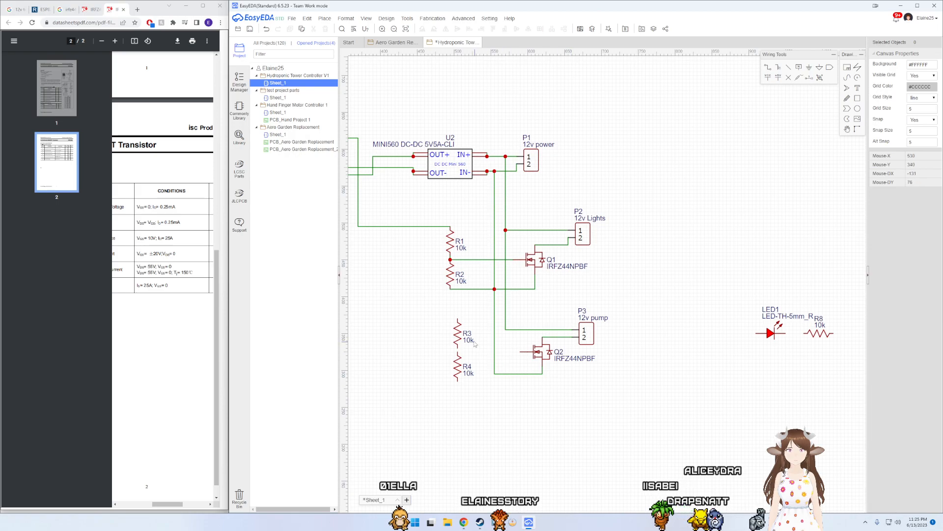
Step: Wire the upper end of R3 to the D2(4) pin of the WEMOS D1 Mini
{"action": "right_click_drag", "start_coordinate": [419, 290], "coordinate": [462, 305]}
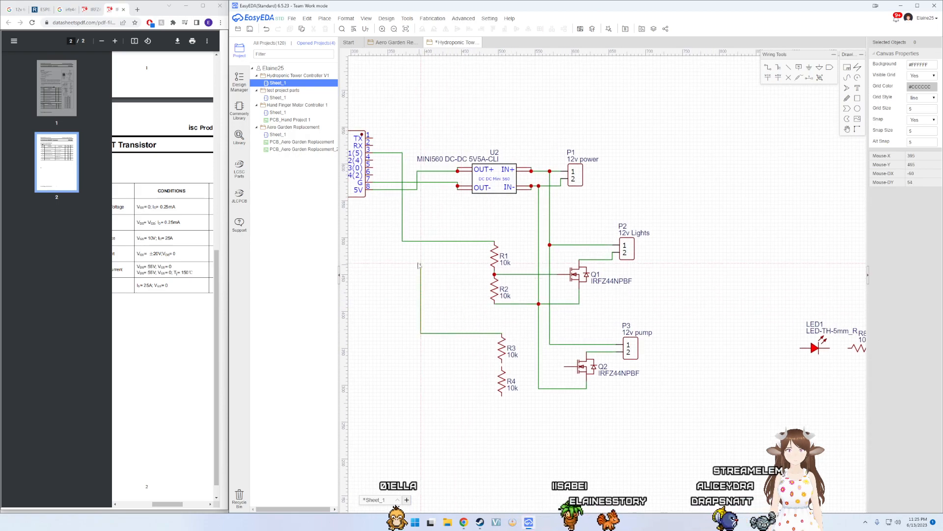
{"action": "left_click", "coordinate": [398, 163]}
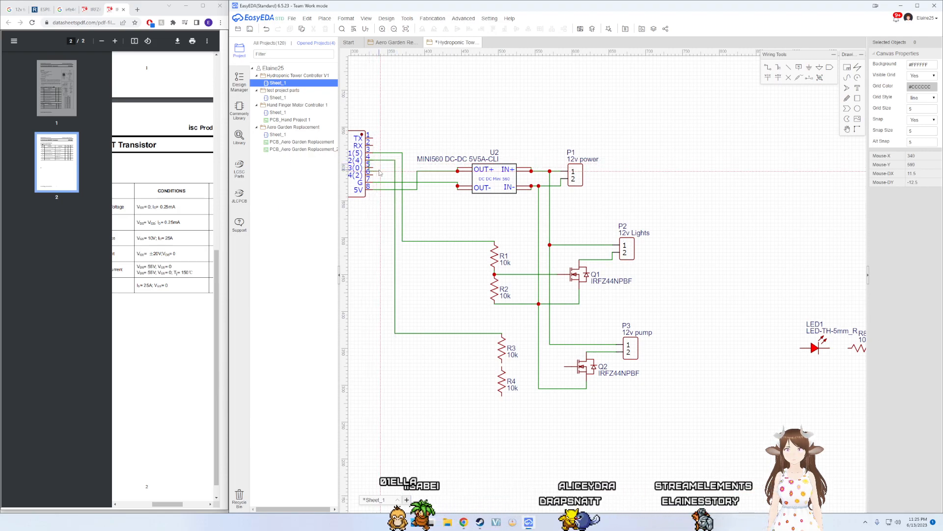
{"action": "key", "text": "Escape"}
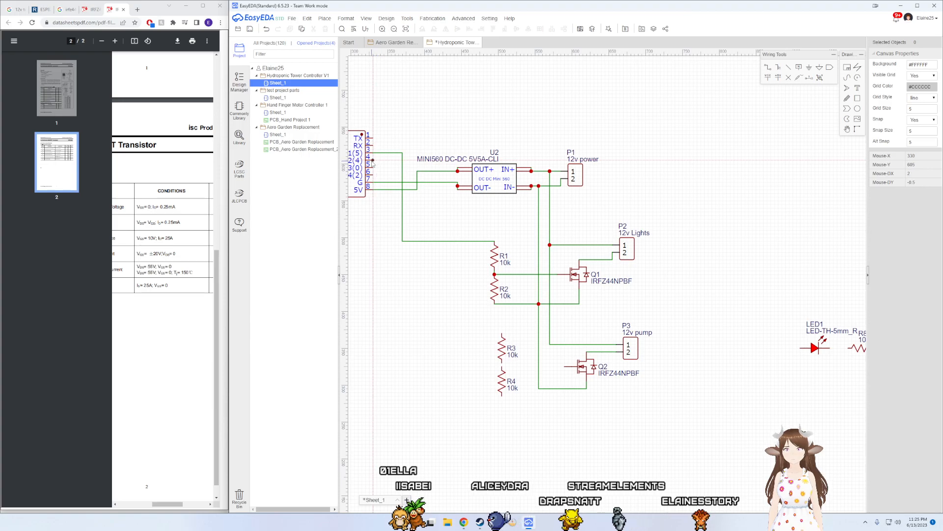
{"action": "left_click", "coordinate": [373, 161]}
{"action": "left_click", "coordinate": [394, 161]}
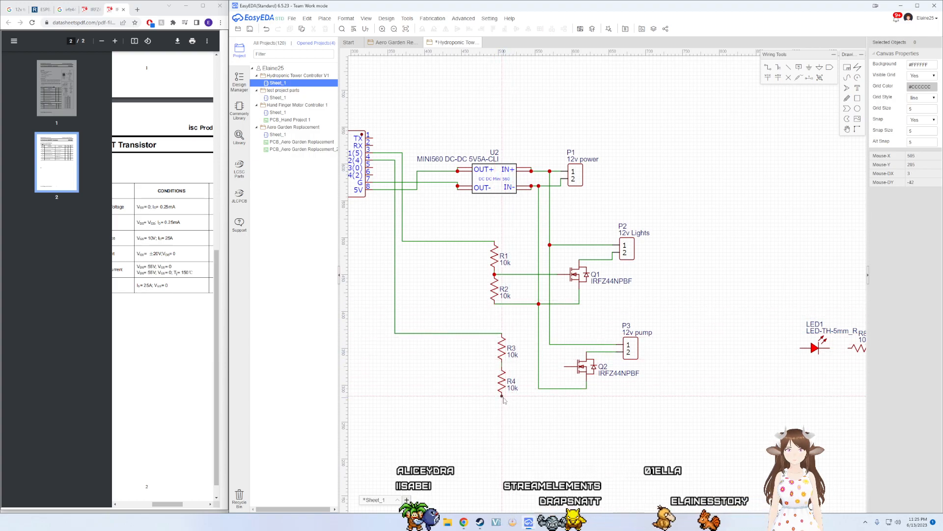
Step: Wire R4's lower end to the ground line and the R3–R4 junction to Q2's gate
{"action": "left_click", "coordinate": [539, 388]}
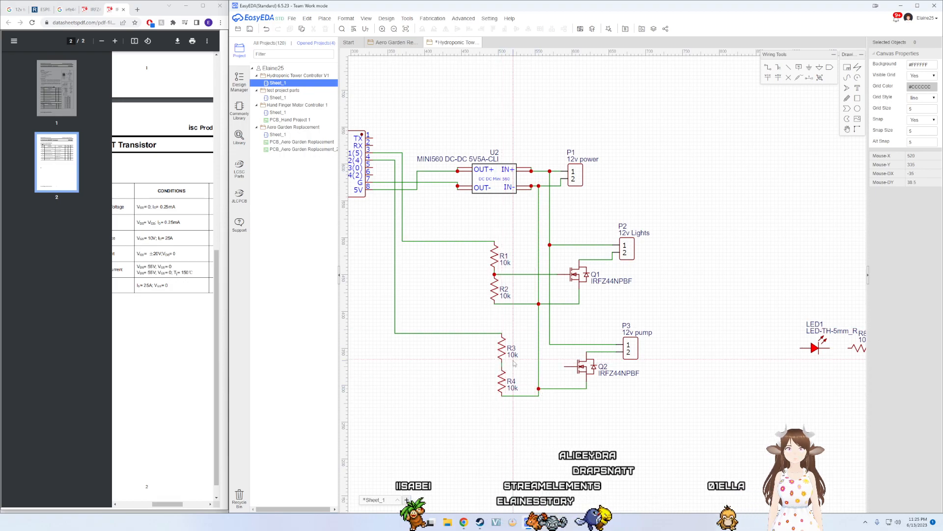
{"action": "scroll", "coordinate": [500, 366], "scroll_direction": "up", "scroll_amount": 3}
{"action": "scroll", "coordinate": [496, 367], "scroll_direction": "down", "scroll_amount": 1}
{"action": "left_click", "coordinate": [490, 365]}
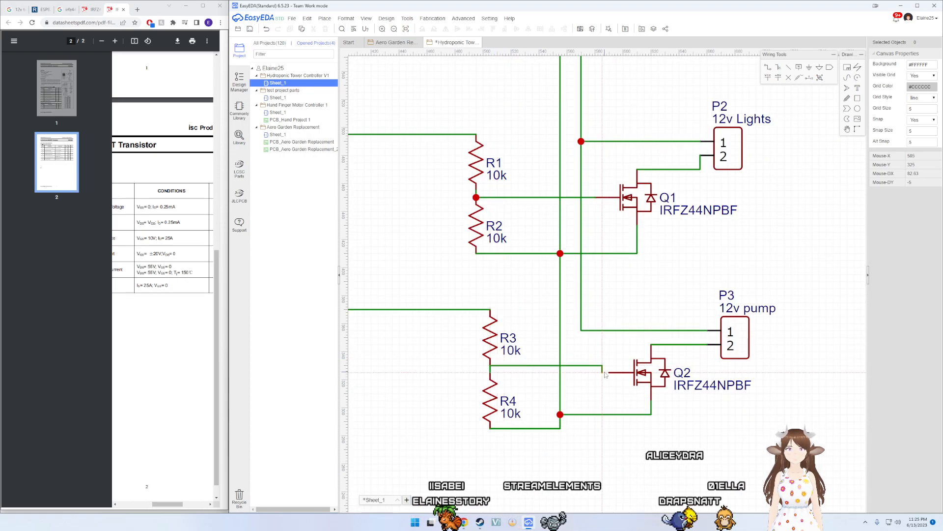
{"action": "left_click", "coordinate": [608, 372]}
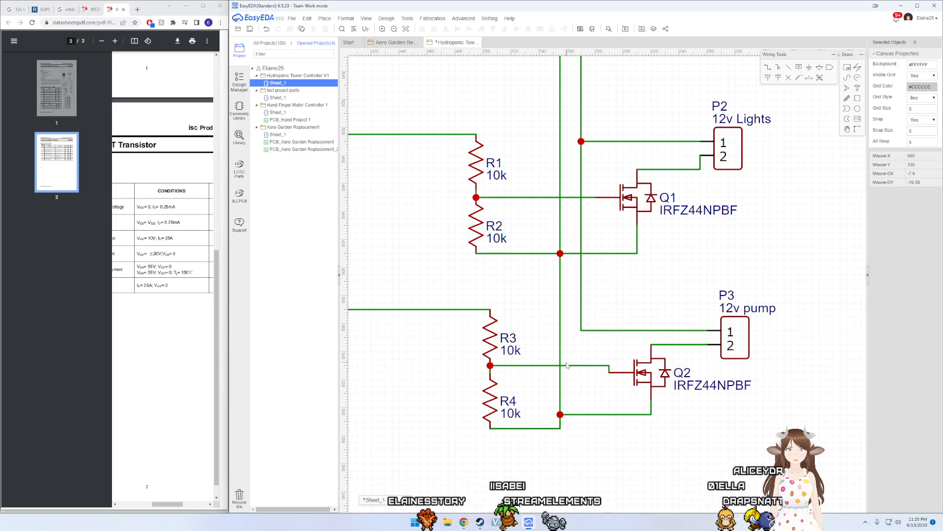
Step: Straighten the gate wire level with Q2's gate and reconnect it to the junction between R3 and R4
{"action": "left_click_drag", "start_coordinate": [567, 367], "coordinate": [567, 374]}
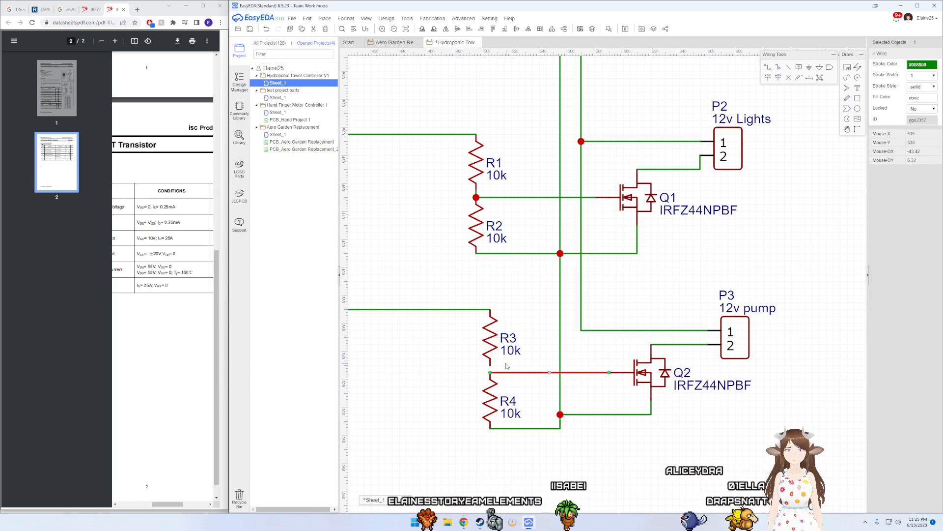
{"action": "left_click", "coordinate": [490, 365]}
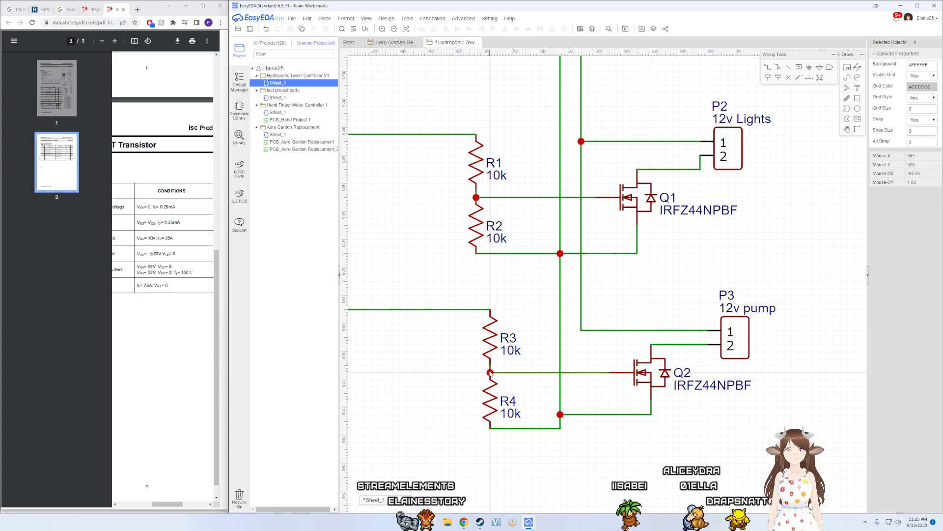
{"action": "left_click", "coordinate": [525, 346]}
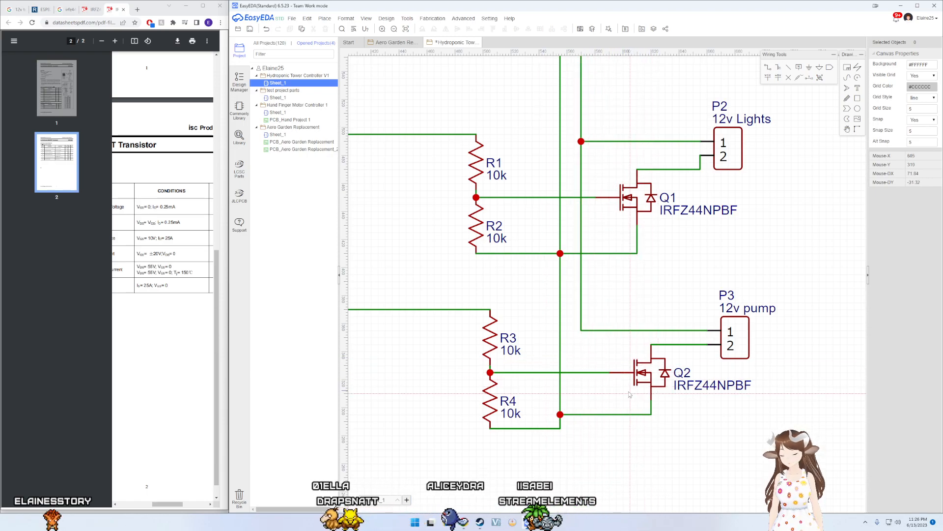
Step: Lower Q2's source wire and its ground junction to line up with the wire from R4's lower end
{"action": "right_click_drag", "start_coordinate": [719, 431], "coordinate": [598, 437]}
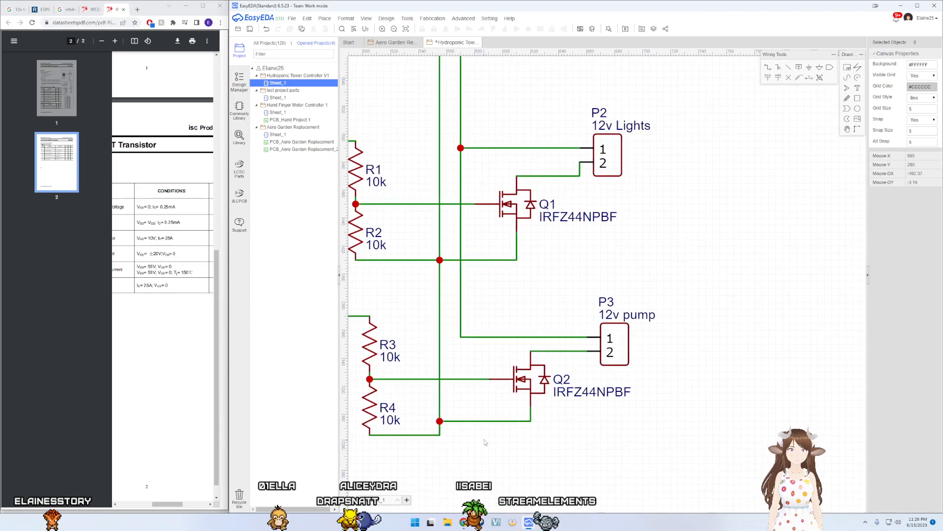
{"action": "right_click_drag", "start_coordinate": [480, 446], "coordinate": [549, 430]}
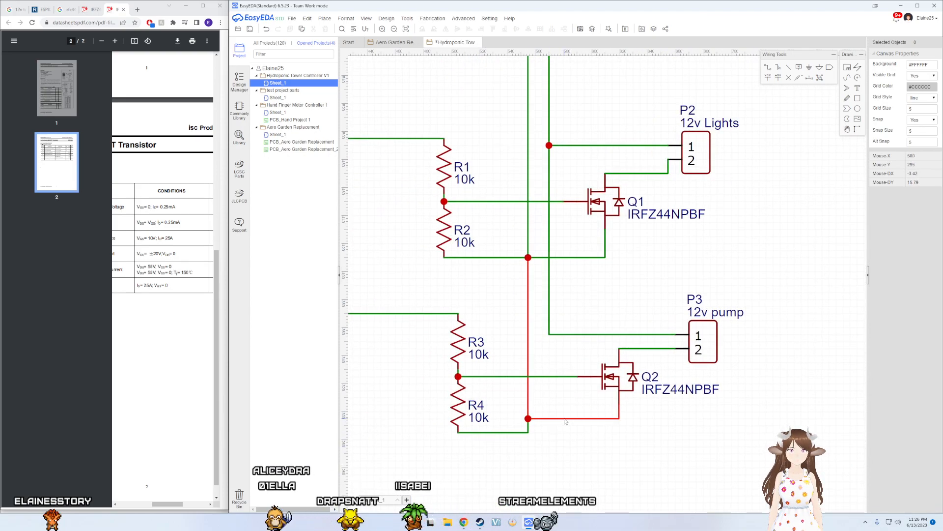
{"action": "left_click", "coordinate": [558, 432]}
{"action": "left_click", "coordinate": [649, 423]}
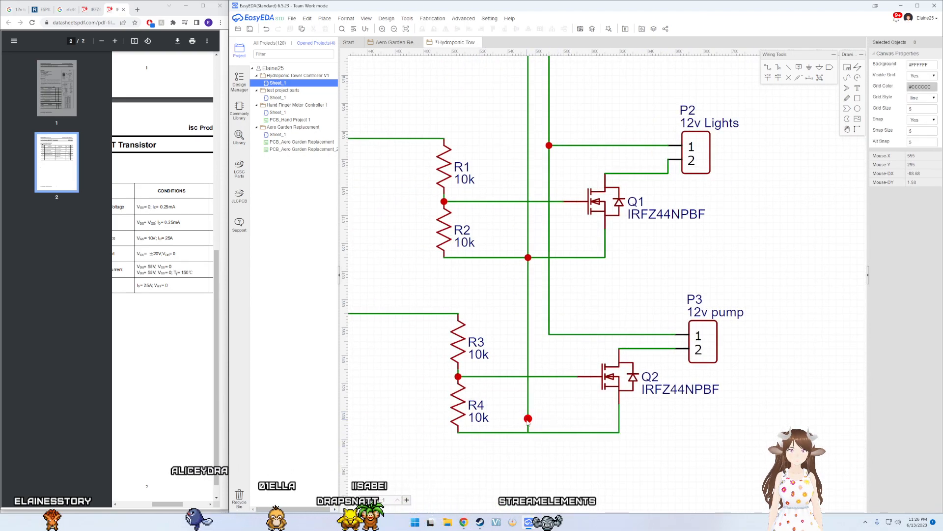
{"action": "left_click_drag", "start_coordinate": [529, 418], "coordinate": [526, 432]}
{"action": "left_click", "coordinate": [561, 415]}
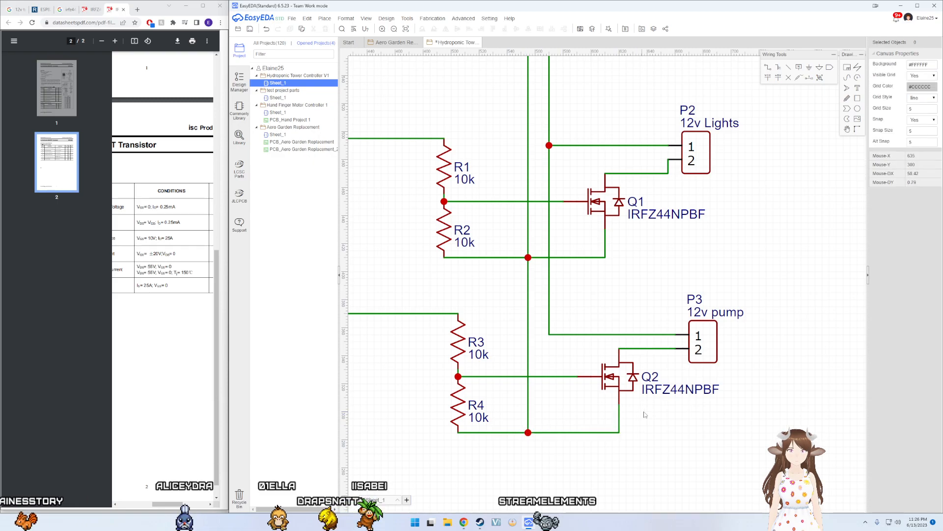
Step: Move the Low Water, High water and Analog Sensor connectors P4 to P6 together to the area beside R3 and R4
{"action": "scroll", "coordinate": [643, 414], "scroll_direction": "down", "scroll_amount": 8}
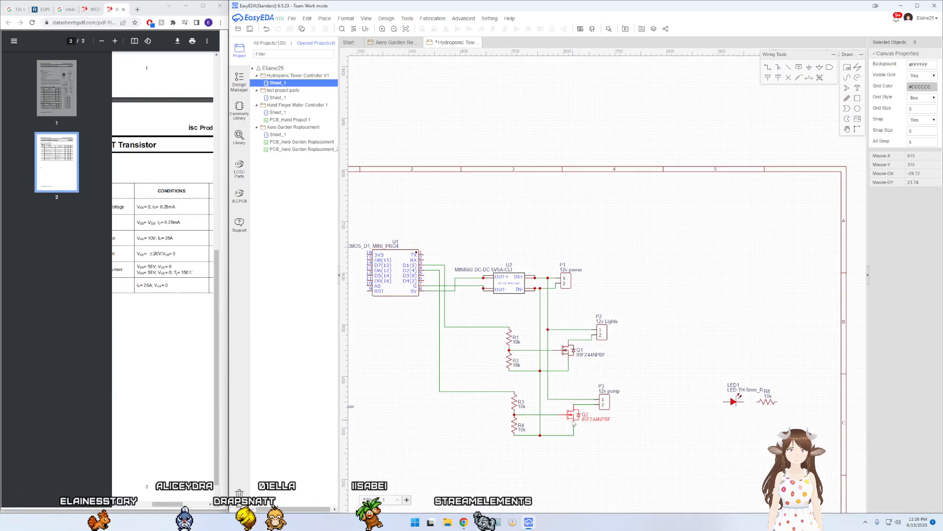
{"action": "right_click_drag", "start_coordinate": [422, 452], "coordinate": [482, 403]}
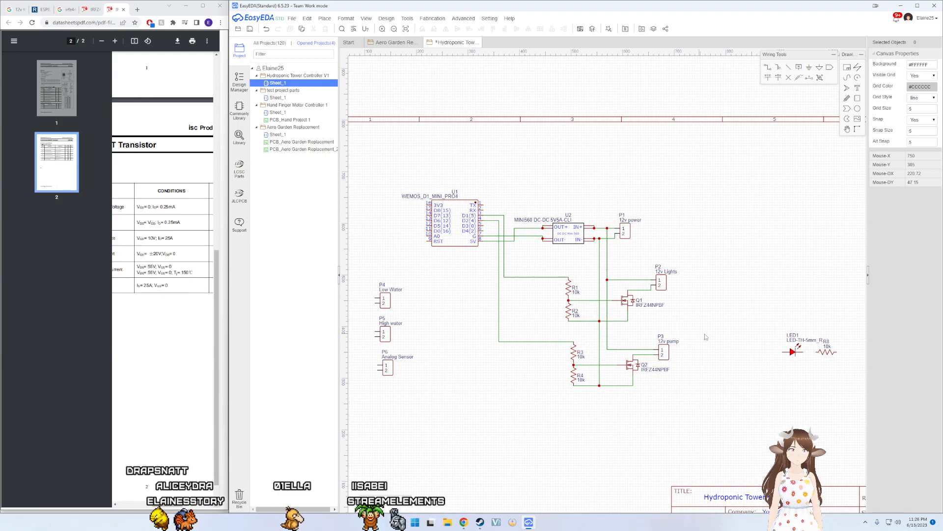
{"action": "right_click_drag", "start_coordinate": [688, 366], "coordinate": [710, 353]}
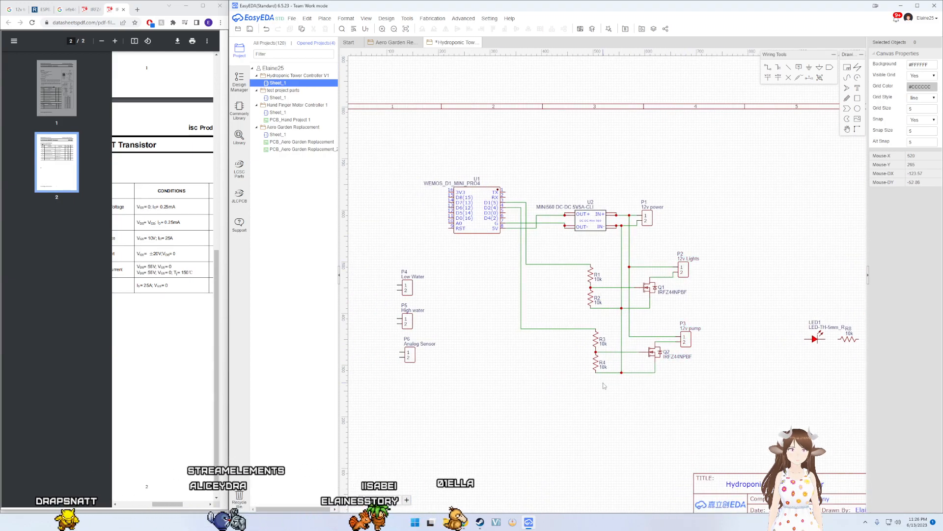
{"action": "left_click_drag", "start_coordinate": [484, 389], "coordinate": [529, 351]}
{"action": "left_click", "coordinate": [737, 347]}
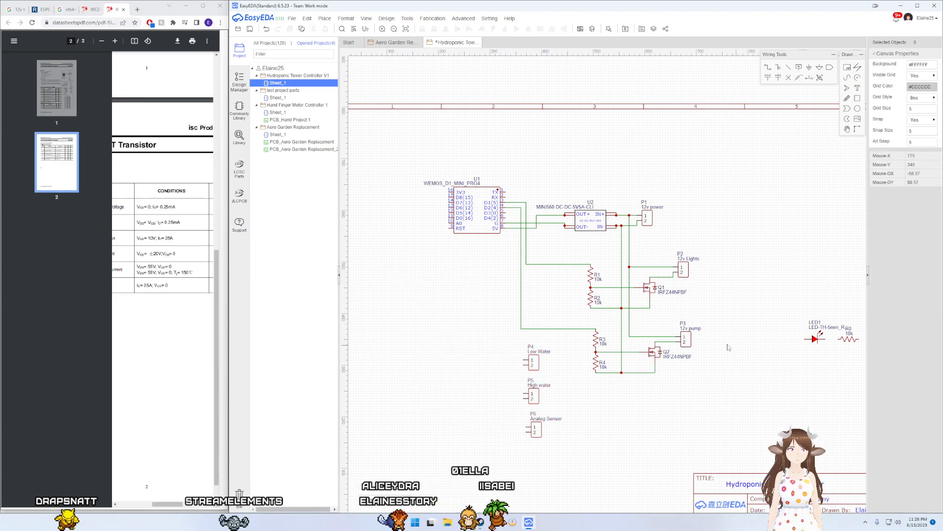
Step: Place three copies of the 10k resistor R8, one beside each of the Low Water, High water and Analog Sensor connectors
{"action": "left_click", "coordinate": [846, 342]}
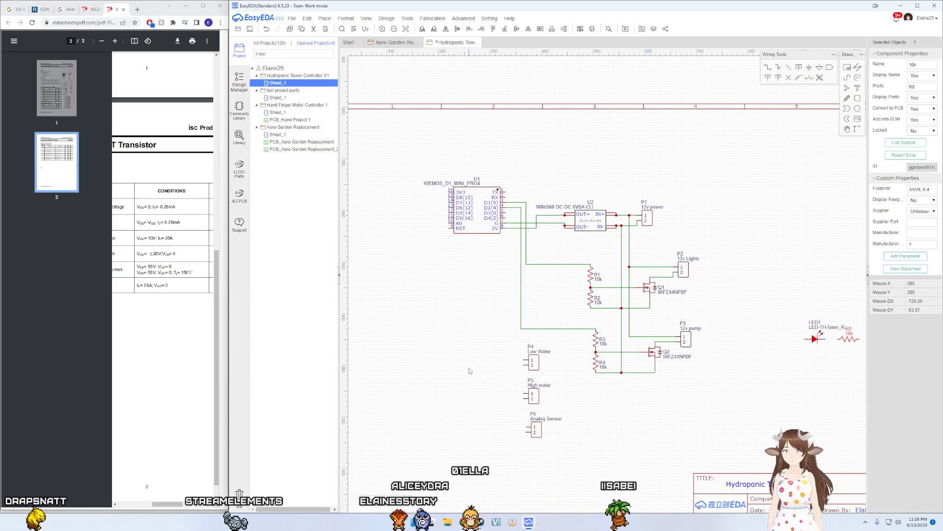
{"action": "key", "text": "ctrl+v"}
{"action": "left_click", "coordinate": [484, 354]}
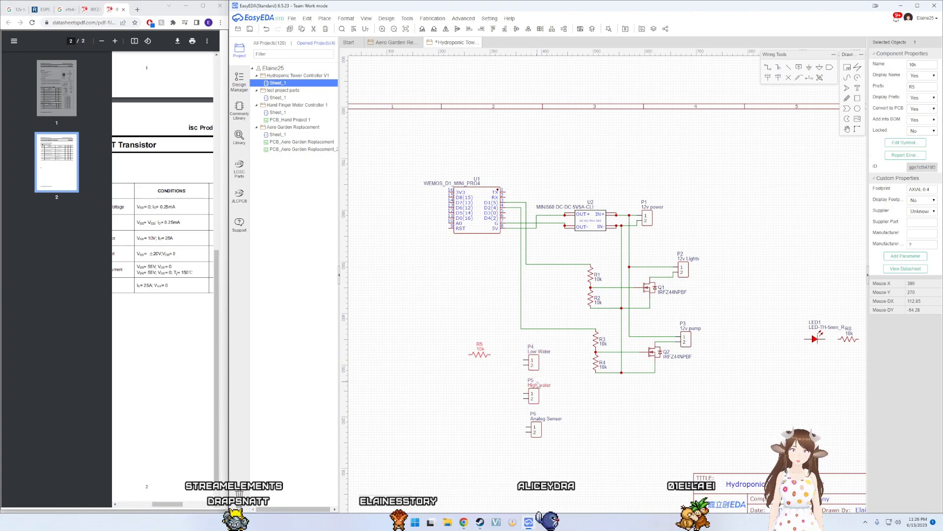
{"action": "scroll", "coordinate": [524, 407], "scroll_direction": "up", "scroll_amount": 1}
{"action": "scroll", "coordinate": [525, 422], "scroll_direction": "up", "scroll_amount": 1}
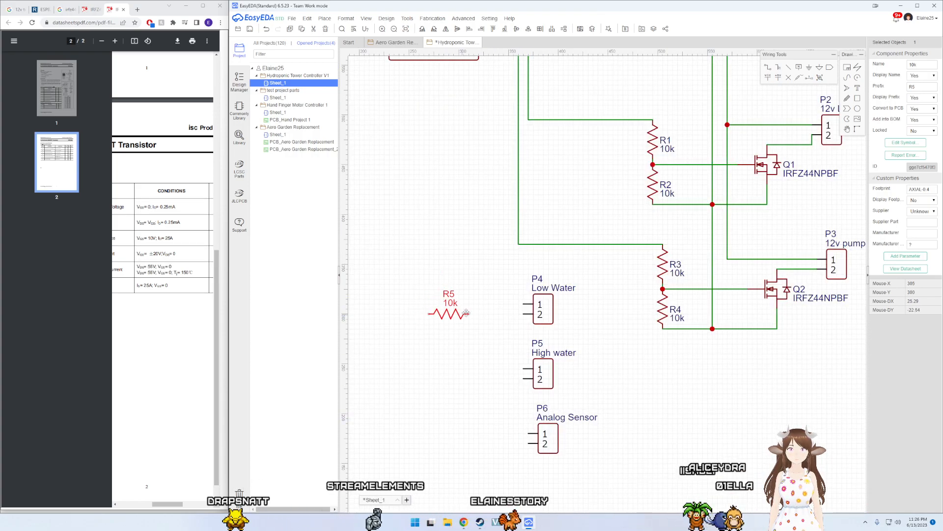
{"action": "left_click_drag", "start_coordinate": [464, 314], "coordinate": [467, 319]}
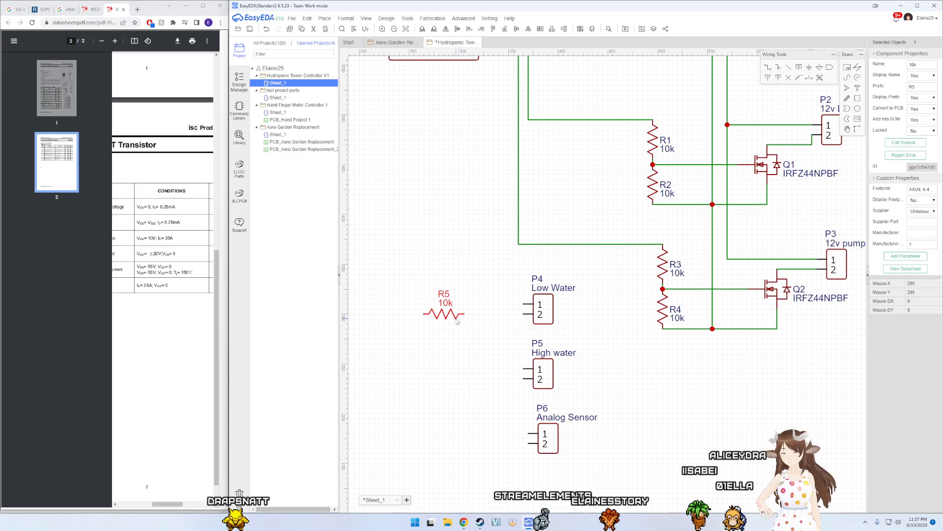
{"action": "left_click_drag", "start_coordinate": [443, 356], "coordinate": [449, 387]}
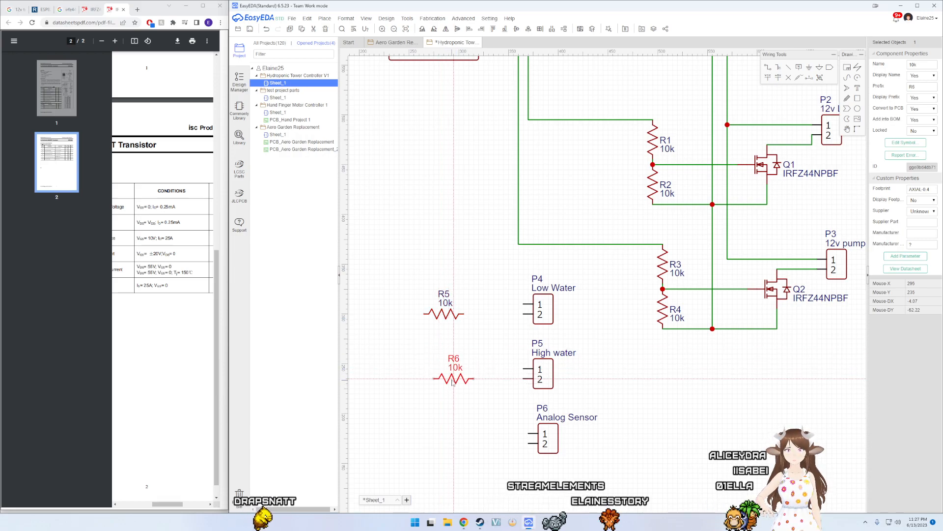
{"action": "left_click_drag", "start_coordinate": [455, 421], "coordinate": [458, 446]}
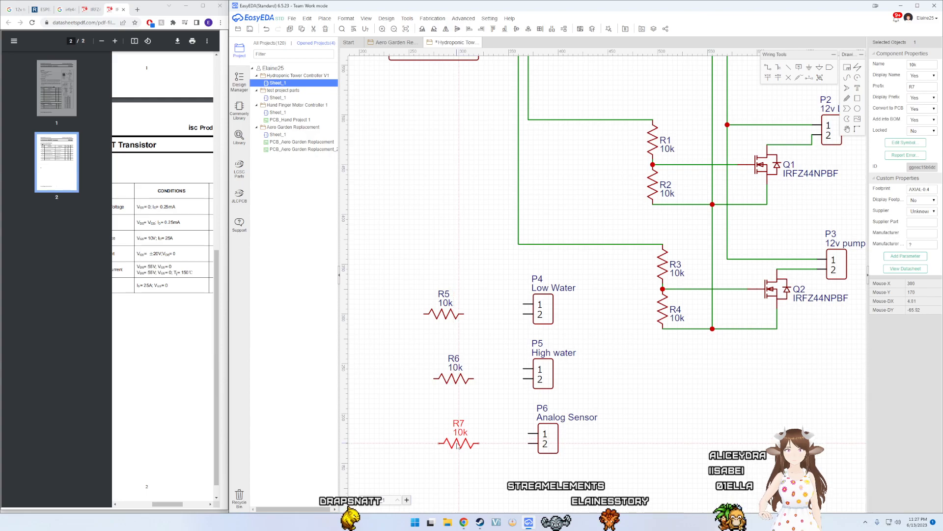
Step: Wire the 3V3 pin of the WEMOS D1 Mini down and across to pin 1 of the Low Water connector P4
{"action": "right_click_drag", "start_coordinate": [539, 276], "coordinate": [582, 417]}
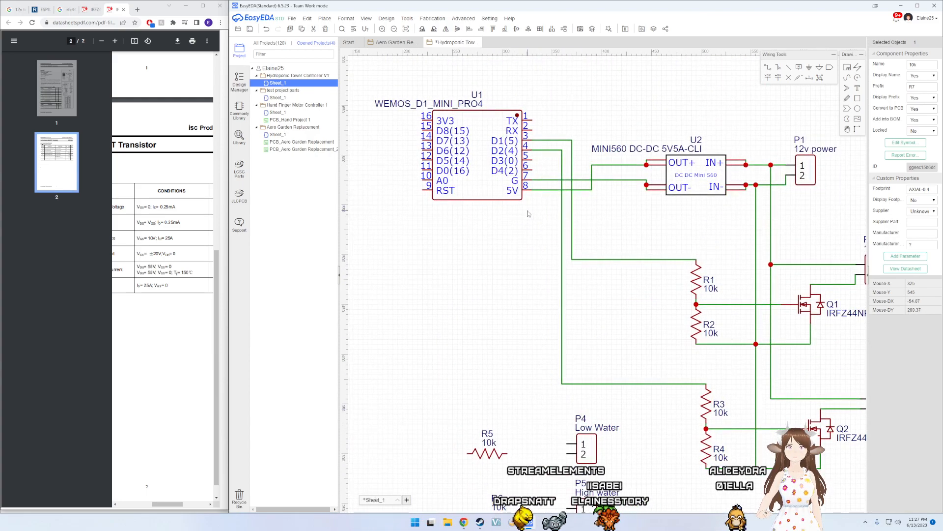
{"action": "key", "text": "w"}
{"action": "left_click", "coordinate": [422, 121]}
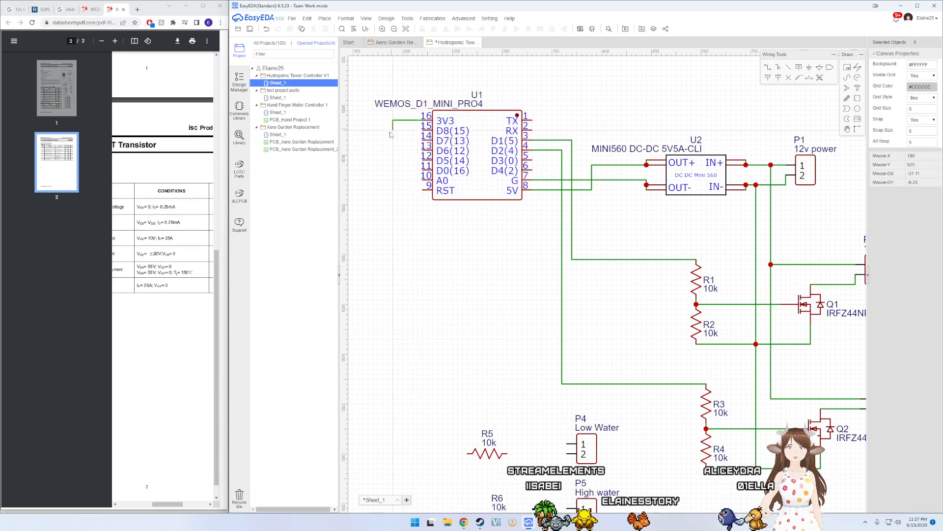
{"action": "left_click", "coordinate": [383, 404]}
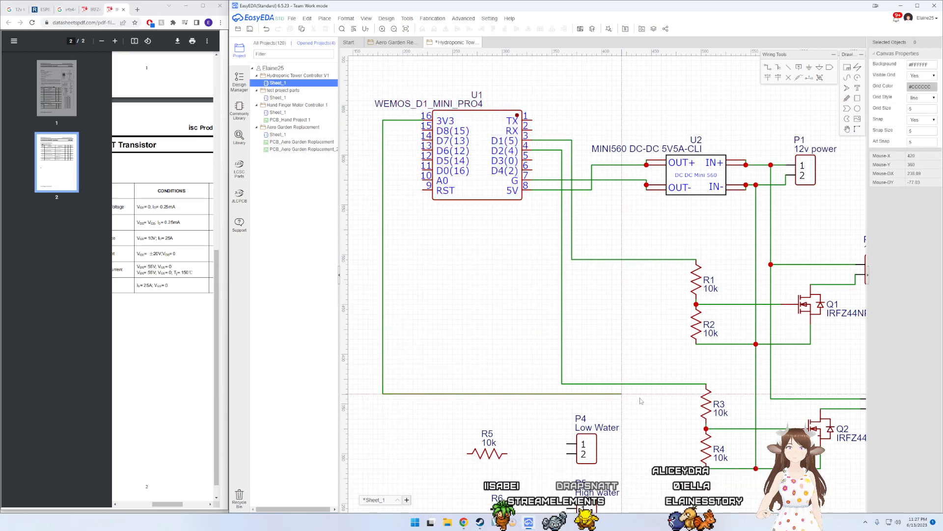
{"action": "left_click", "coordinate": [563, 404]}
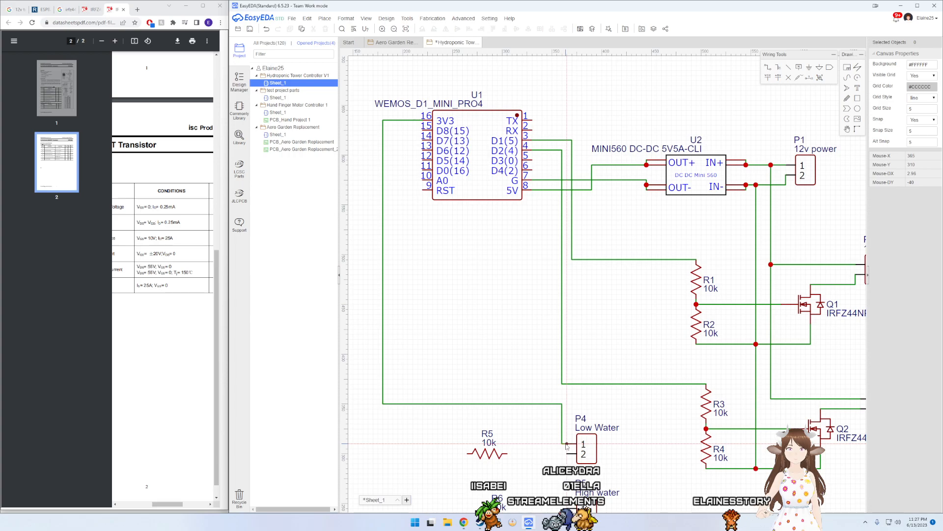
{"action": "left_click", "coordinate": [563, 444]}
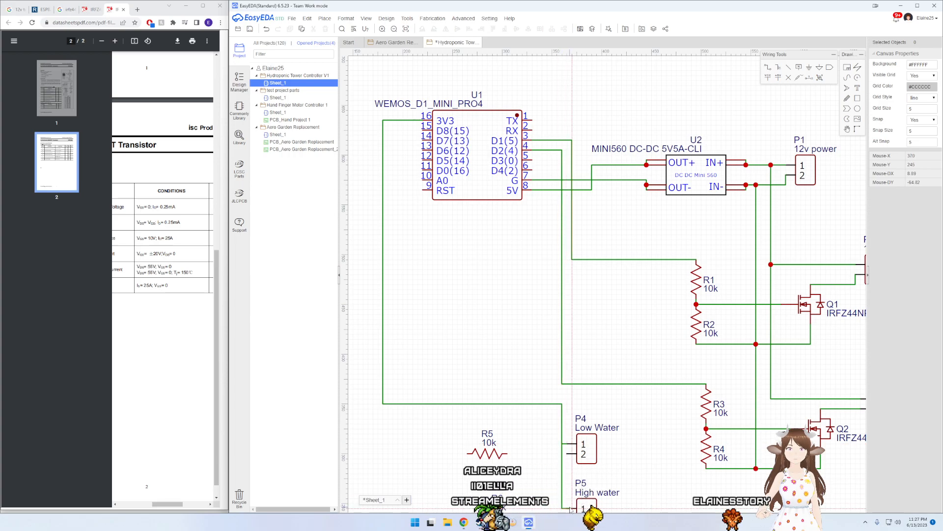
Step: Extend the 3V3 wire from P4 to pin 1 of the High water and Analog Sensor connectors P5 and P6
{"action": "right_click_drag", "start_coordinate": [568, 509], "coordinate": [584, 378]}
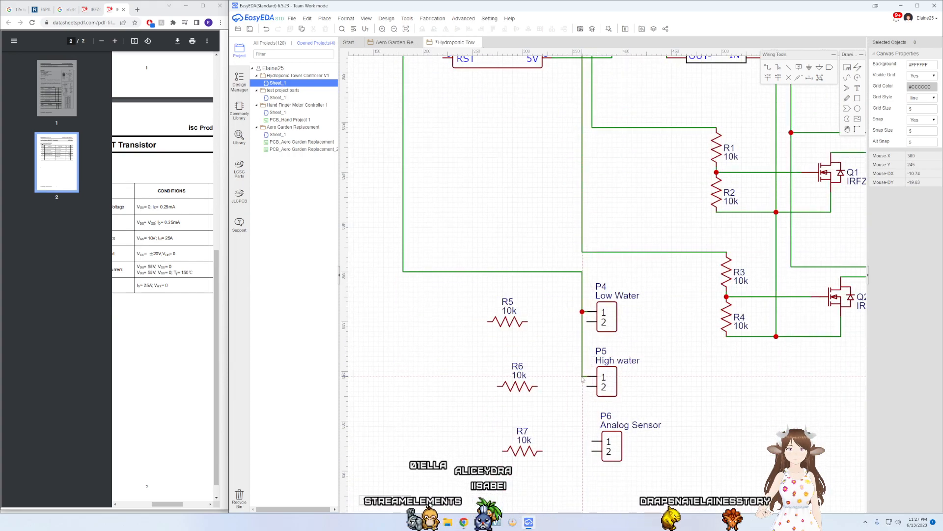
{"action": "left_click", "coordinate": [583, 377]}
{"action": "left_click", "coordinate": [589, 441]}
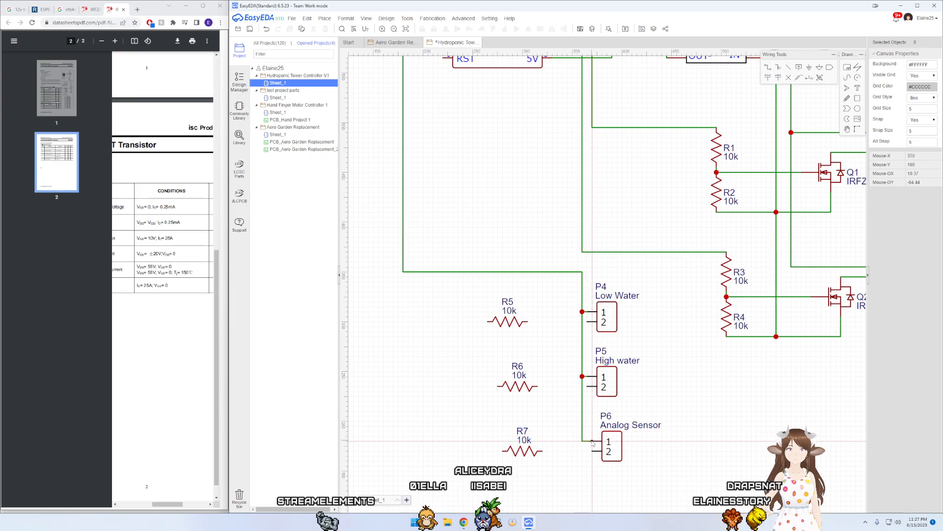
{"action": "right_click", "coordinate": [587, 403]}
Step: Move R6 and R5 closer to the connectors, level R5 with pin 2 of P4, and wire them together
{"action": "left_click_drag", "start_coordinate": [535, 389], "coordinate": [542, 394]}
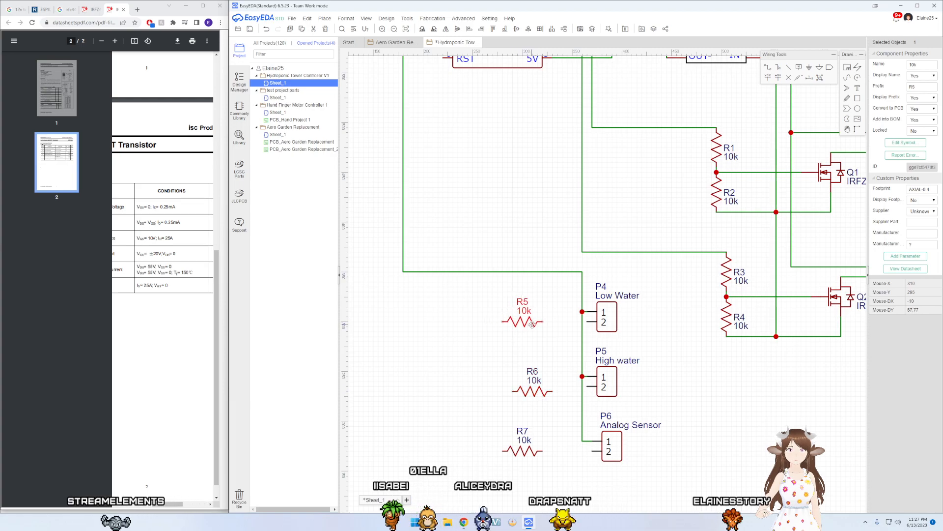
{"action": "left_click", "coordinate": [588, 322]}
{"action": "left_click", "coordinate": [562, 322]}
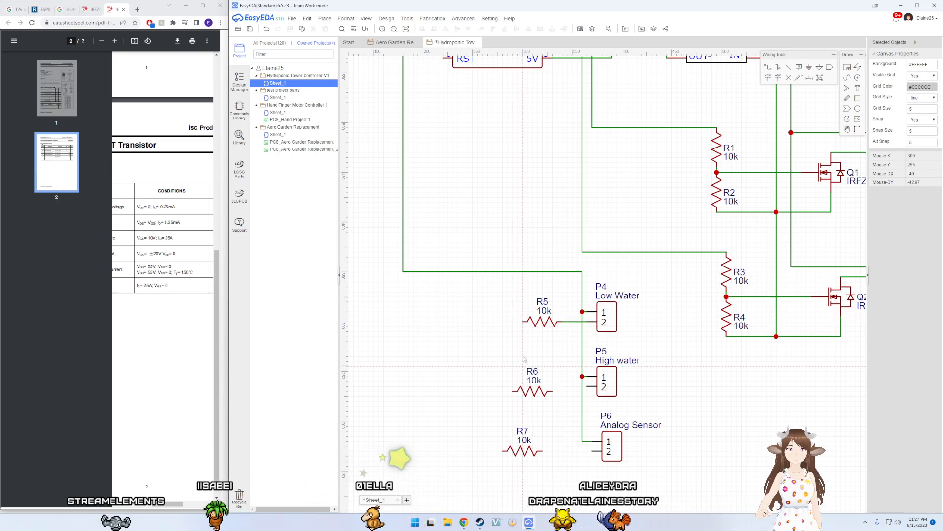
Step: Move R6 level with pin 2 of P5 and directly below R5, and bring R7 closer to P6
{"action": "right_click_drag", "start_coordinate": [545, 388], "coordinate": [544, 386]}
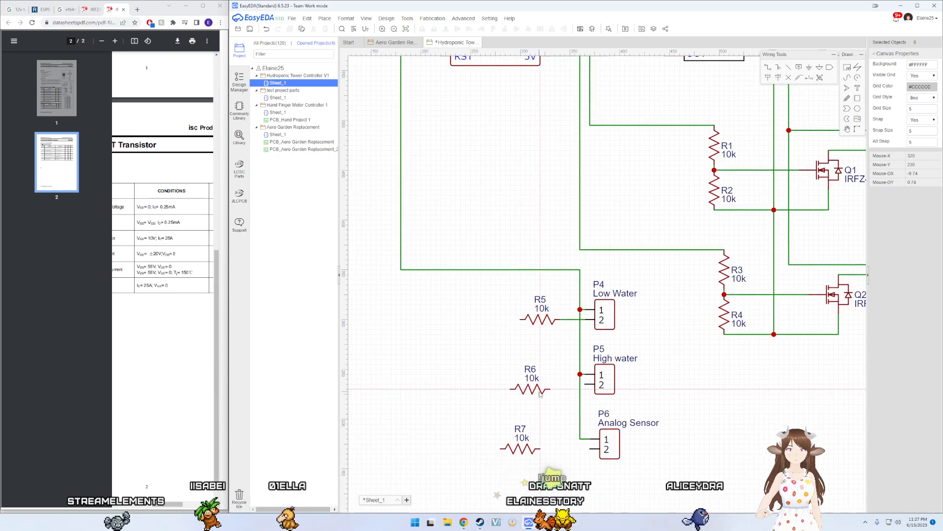
{"action": "right_click", "coordinate": [543, 387]}
{"action": "left_click", "coordinate": [544, 388]}
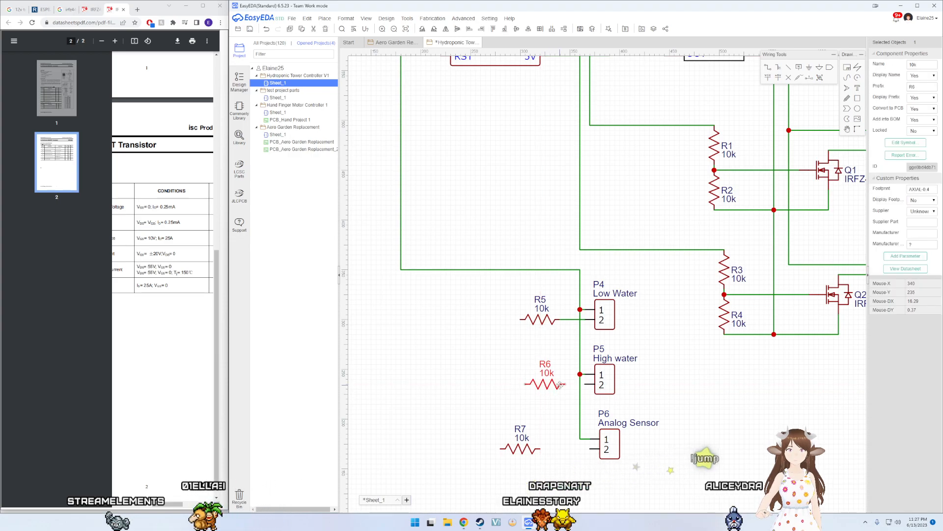
{"action": "left_click_drag", "start_coordinate": [561, 384], "coordinate": [546, 384]}
{"action": "left_click_drag", "start_coordinate": [524, 448], "coordinate": [547, 448]}
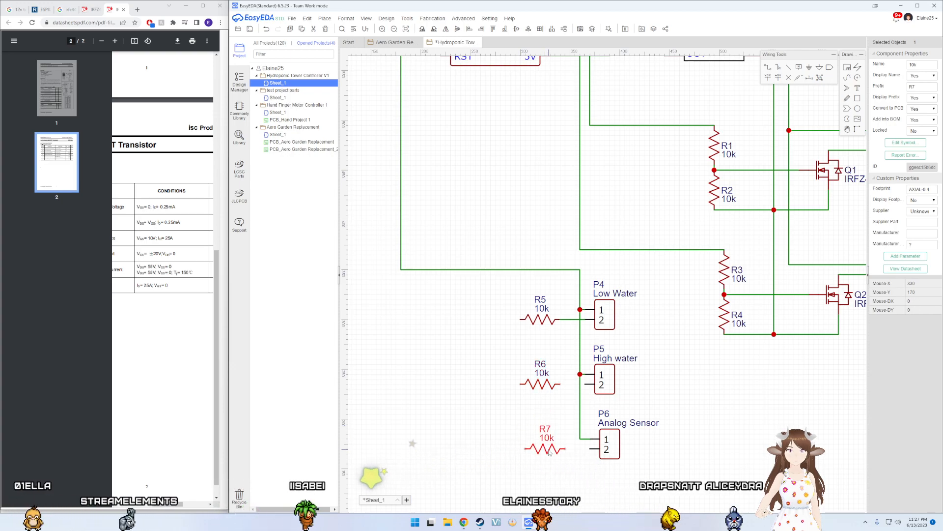
Step: Wire R6 to pin 2 of the High water connector and R7 to pin 2 of the Analog Sensor connector
{"action": "left_click", "coordinate": [576, 444]}
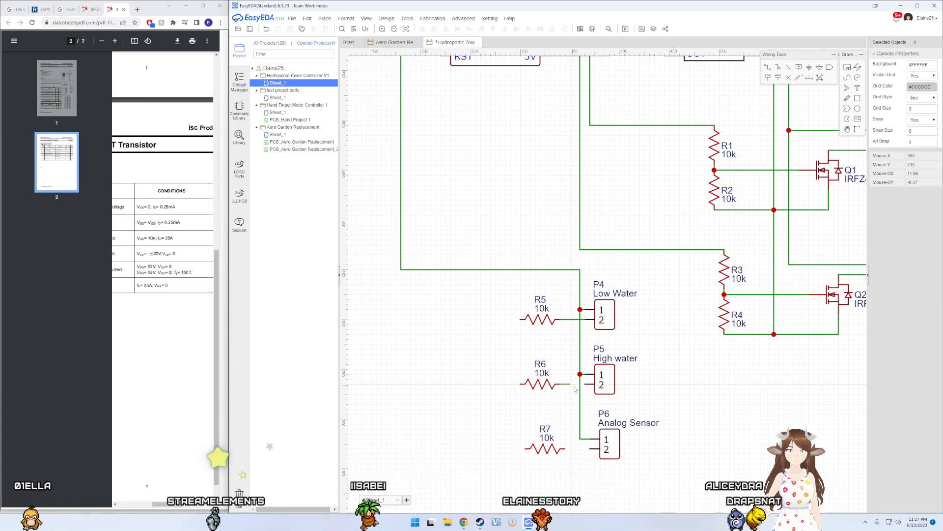
{"action": "left_click", "coordinate": [584, 384]}
{"action": "left_click", "coordinate": [566, 449]}
{"action": "left_click", "coordinate": [589, 449]}
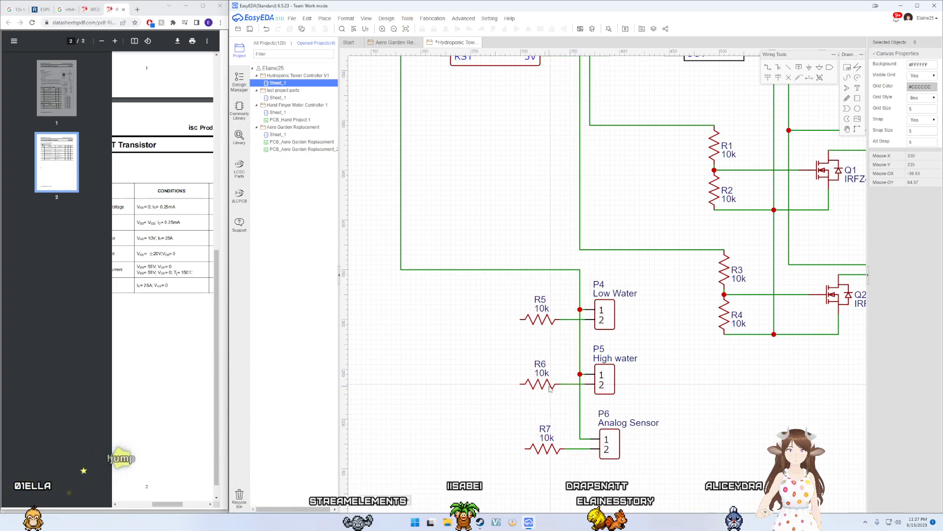
Step: Shift R6, R7 and R5 further from the connectors into one vertical column, keeping their wires attached
{"action": "left_click_drag", "start_coordinate": [541, 383], "coordinate": [525, 384]}
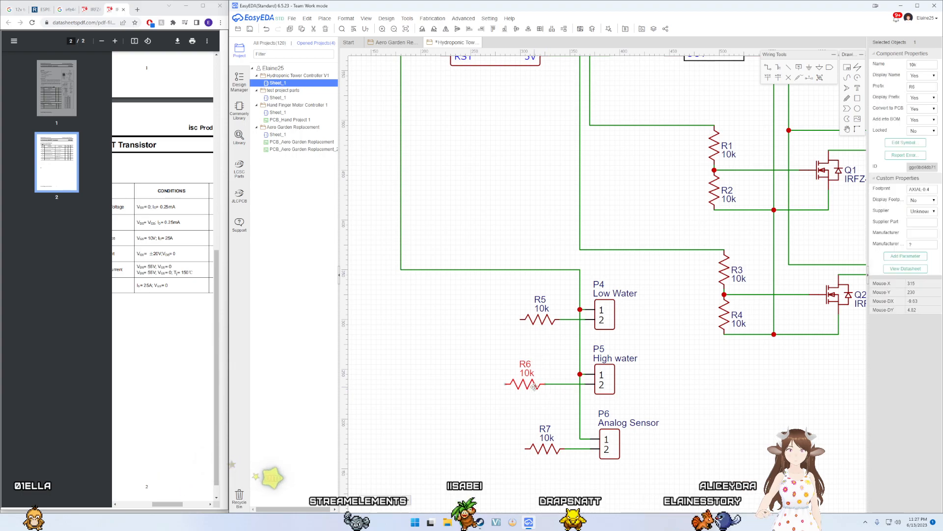
{"action": "left_click_drag", "start_coordinate": [556, 451], "coordinate": [538, 448]}
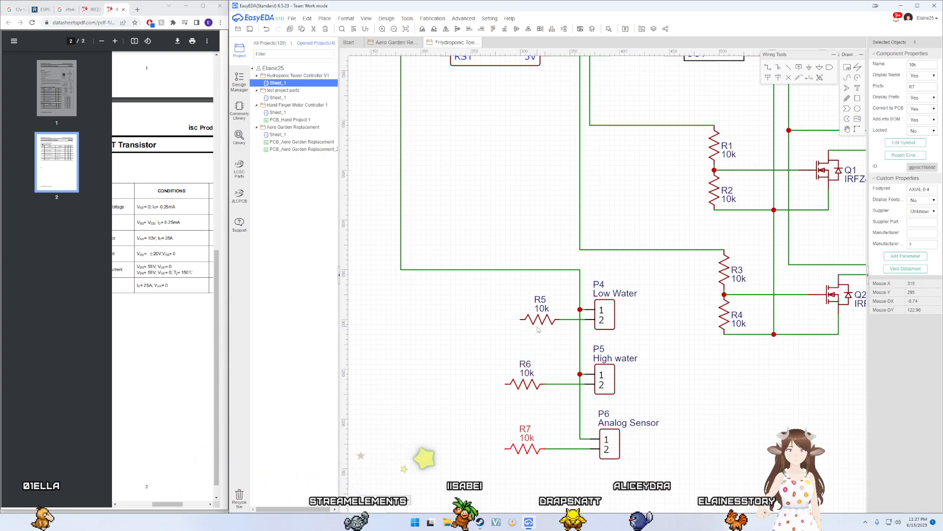
{"action": "left_click_drag", "start_coordinate": [541, 320], "coordinate": [505, 325]}
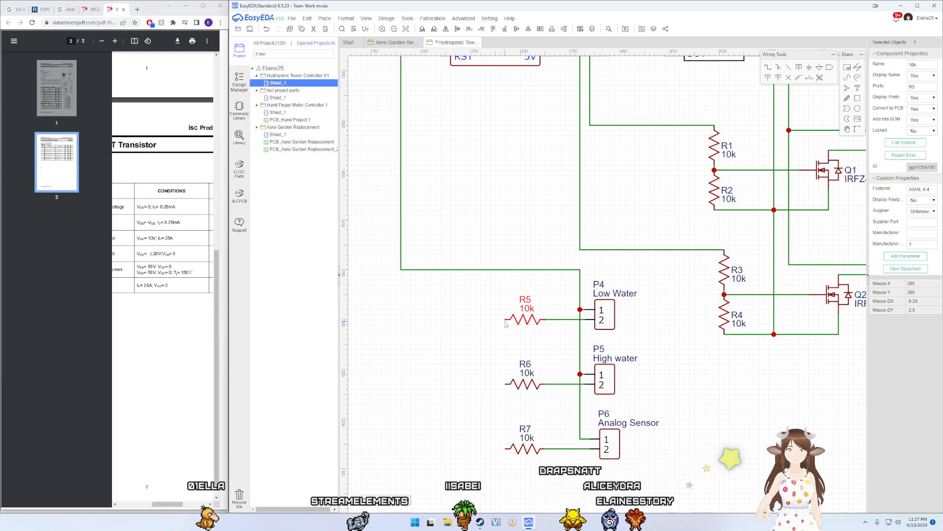
Step: Join the free ends of R5, R6 and R7 with one vertical wire
{"action": "key", "text": "w"}
{"action": "left_click", "coordinate": [505, 320]}
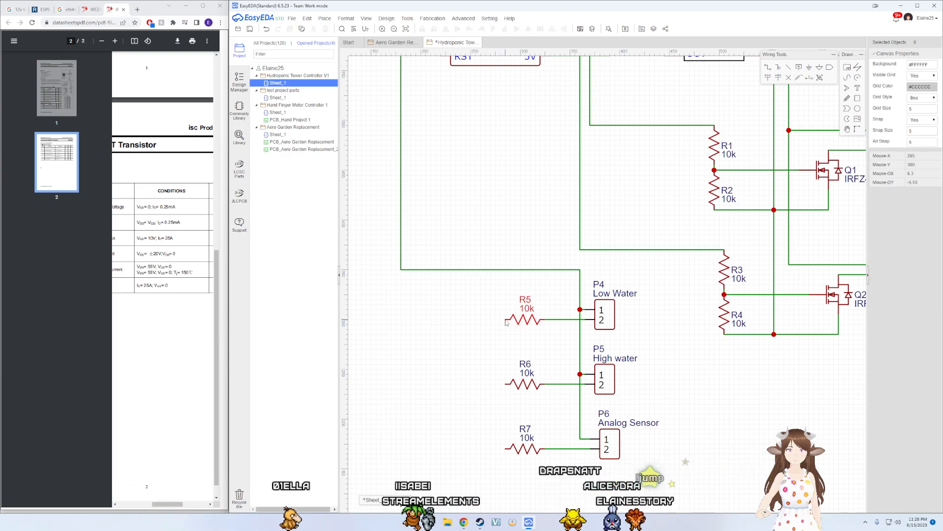
{"action": "left_click", "coordinate": [506, 449]}
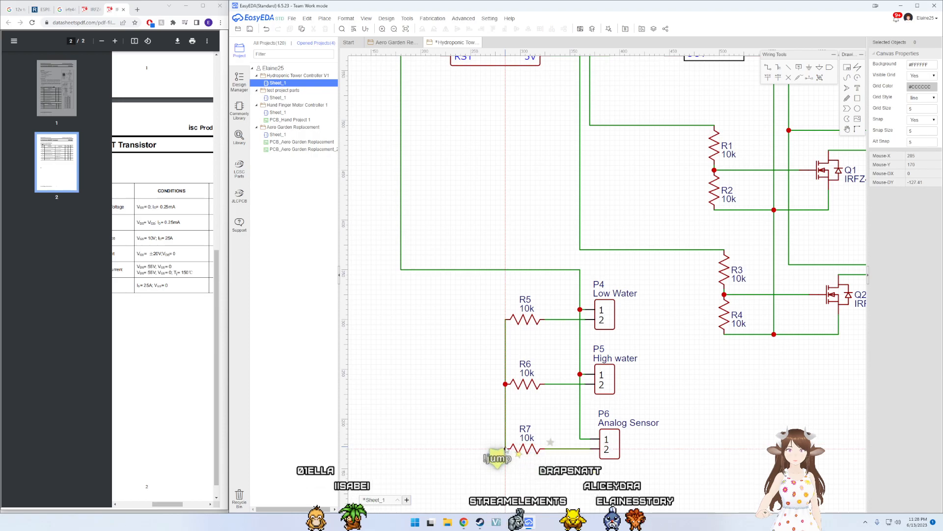
Step: Wire U2's OUT- to the ground line at R4's lower end and on to the common wire of R5, R6 and R7
{"action": "scroll", "coordinate": [643, 322], "scroll_direction": "down", "scroll_amount": 5}
{"action": "scroll", "coordinate": [604, 270], "scroll_direction": "up", "scroll_amount": 4}
{"action": "right_click_drag", "start_coordinate": [604, 270], "coordinate": [599, 258]}
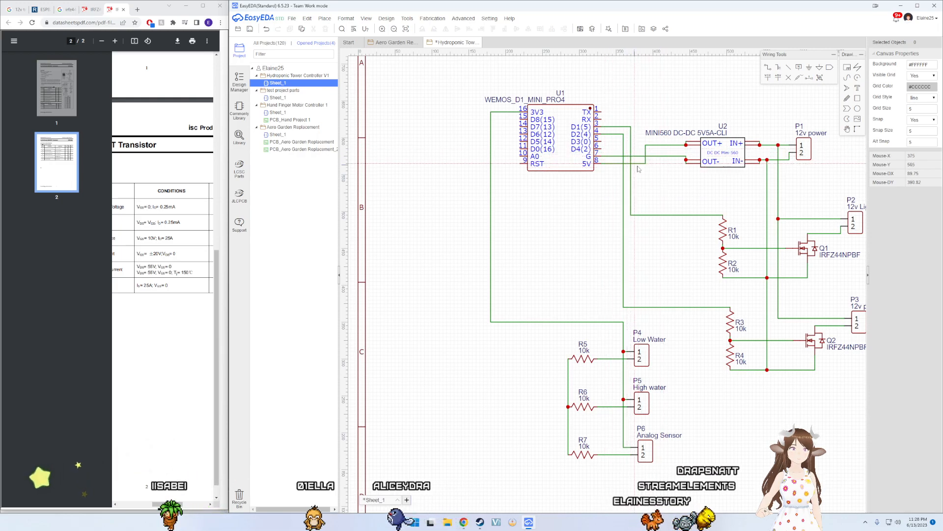
{"action": "left_click", "coordinate": [686, 160]}
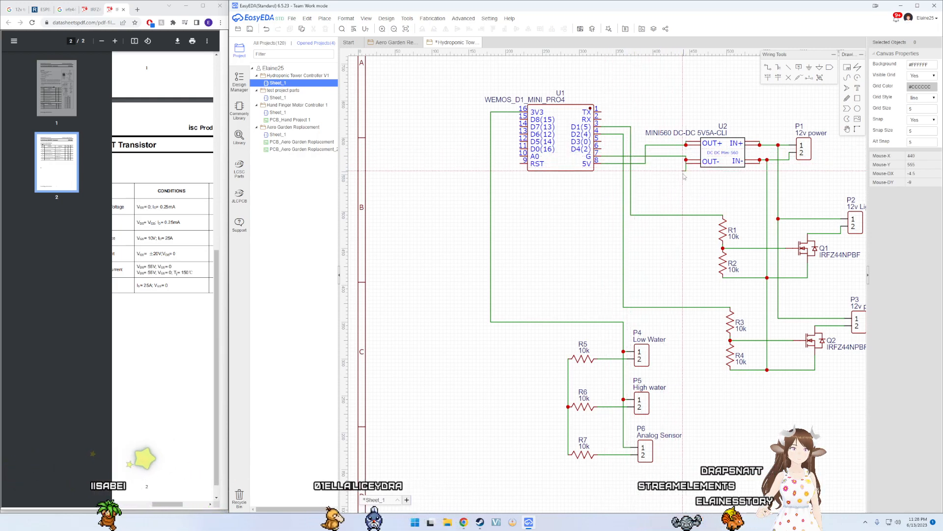
{"action": "left_click", "coordinate": [731, 370]}
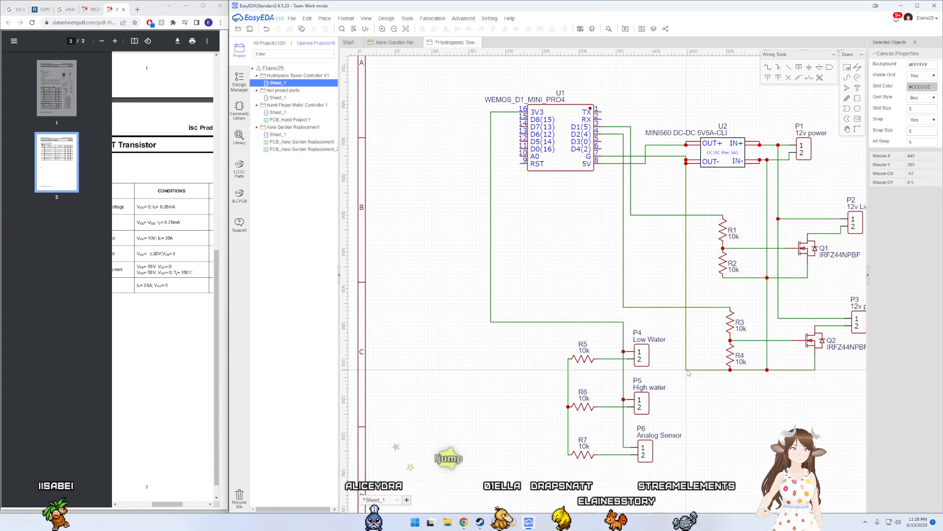
{"action": "left_click", "coordinate": [688, 371]}
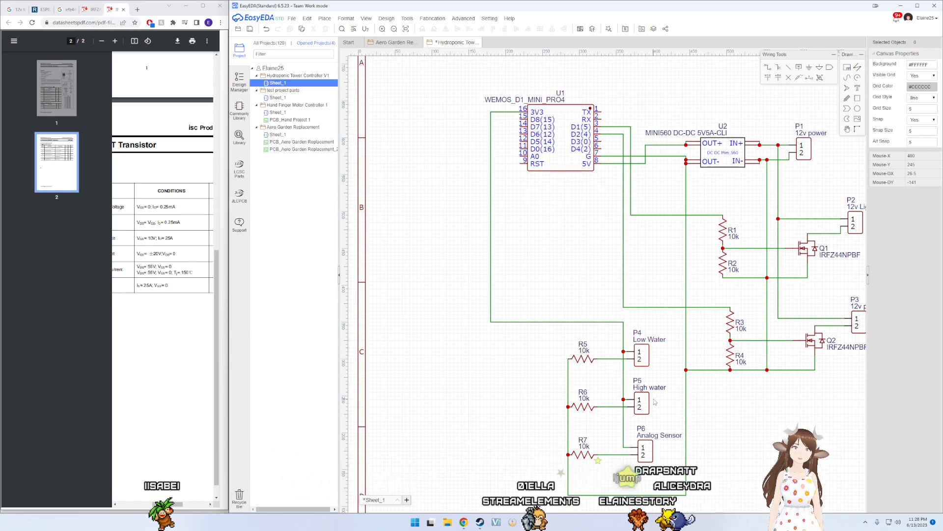
Step: Minimise the browser window with the transistor datasheet and maximise the schematic editor window
{"action": "scroll", "coordinate": [653, 402], "scroll_direction": "up", "scroll_amount": 2}
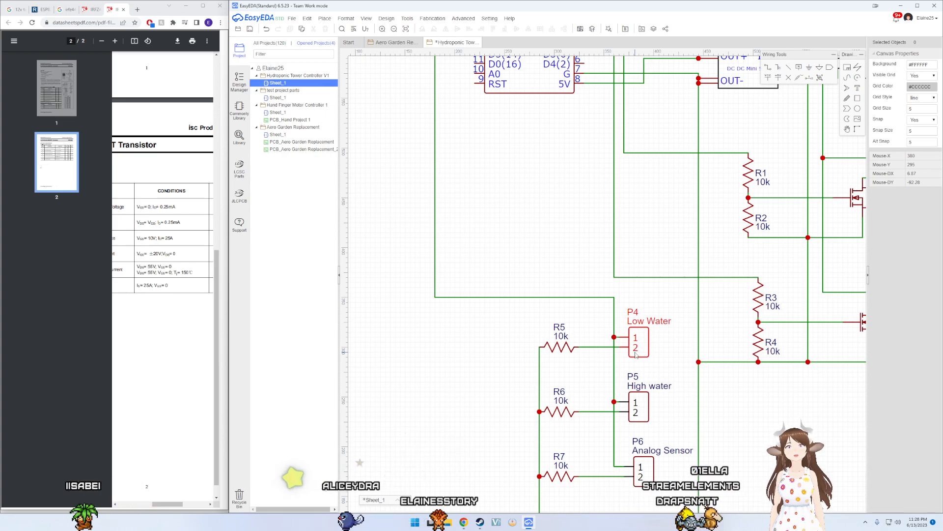
{"action": "scroll", "coordinate": [561, 275], "scroll_direction": "up", "scroll_amount": 3}
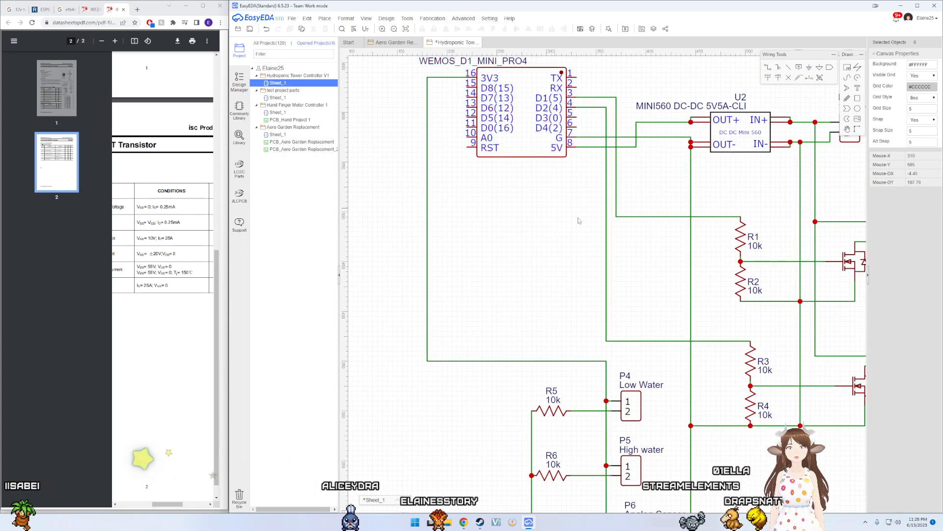
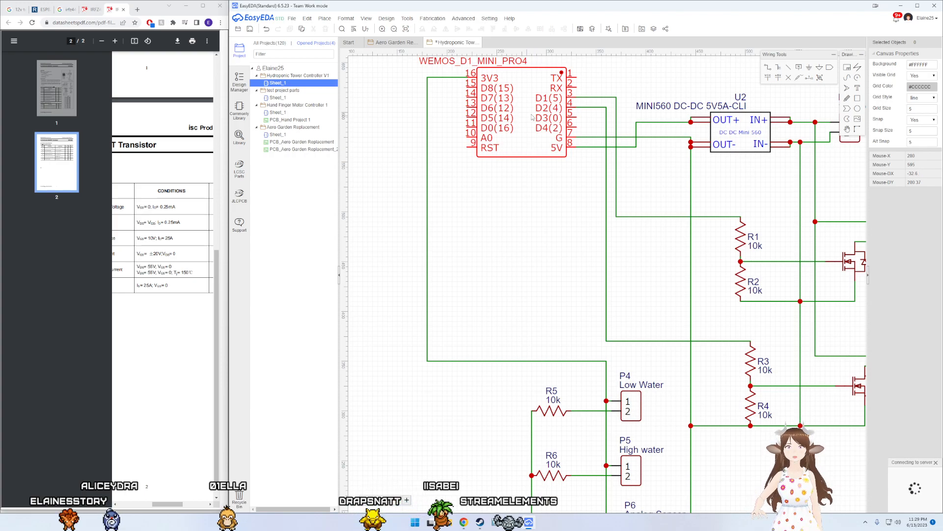
{"action": "right_click_drag", "start_coordinate": [523, 217], "coordinate": [464, 249]}
{"action": "right_click_drag", "start_coordinate": [466, 308], "coordinate": [478, 293]}
{"action": "scroll", "coordinate": [481, 271], "scroll_direction": "down", "scroll_amount": 2}
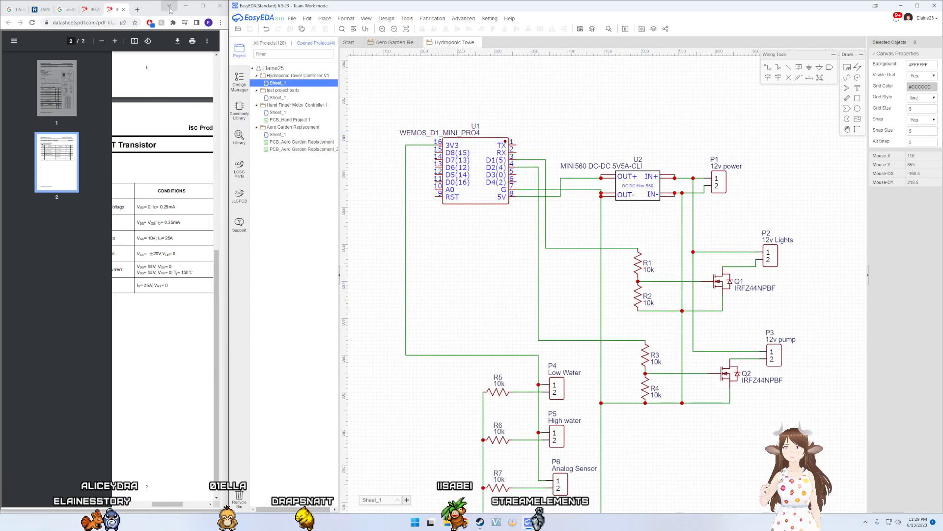
{"action": "left_click", "coordinate": [186, 6]}
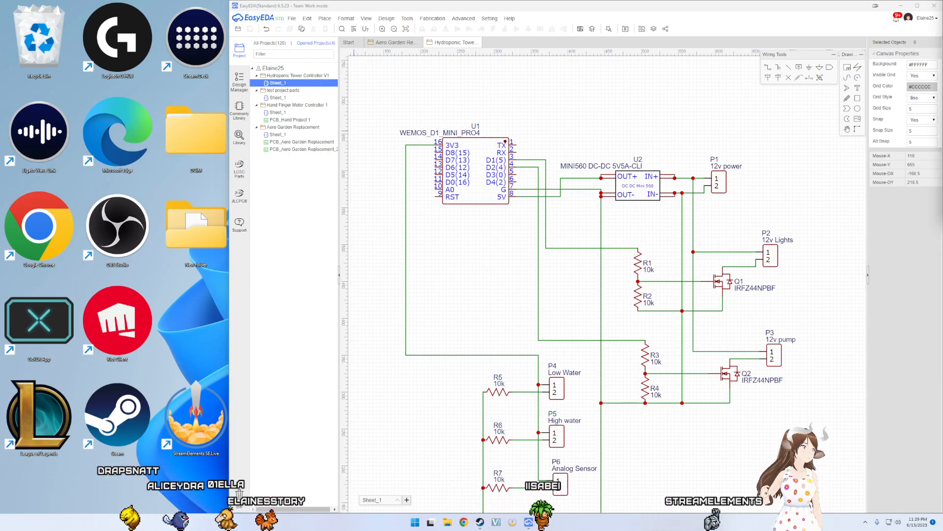
{"action": "left_click", "coordinate": [918, 5]}
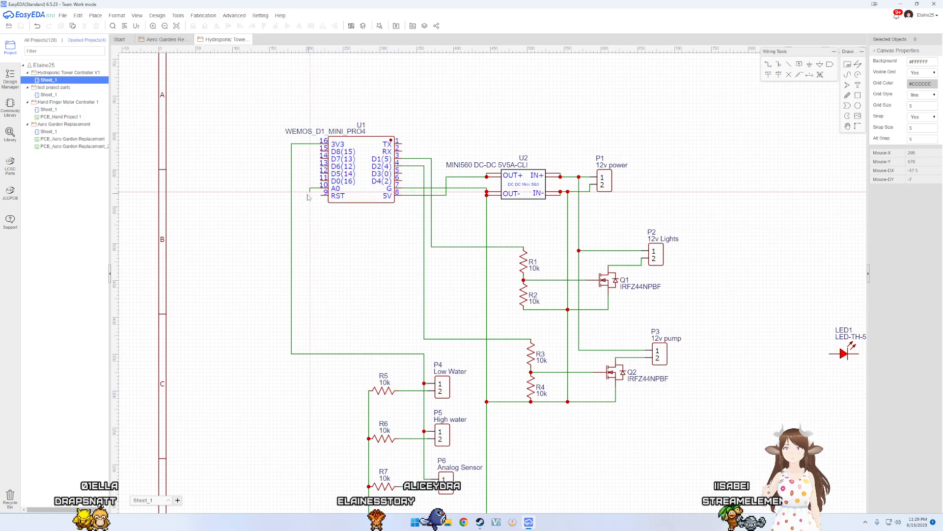
Step: Wire the WEMOS D1 Mini's A0 pin to the connection between R7 and pin 2 of the Analog Sensor connector
{"action": "scroll", "coordinate": [309, 194], "scroll_direction": "up", "scroll_amount": 3}
{"action": "left_click", "coordinate": [308, 180]}
{"action": "right_click_drag", "start_coordinate": [354, 438], "coordinate": [349, 251]}
{"action": "right_click_drag", "start_coordinate": [394, 448], "coordinate": [393, 297]}
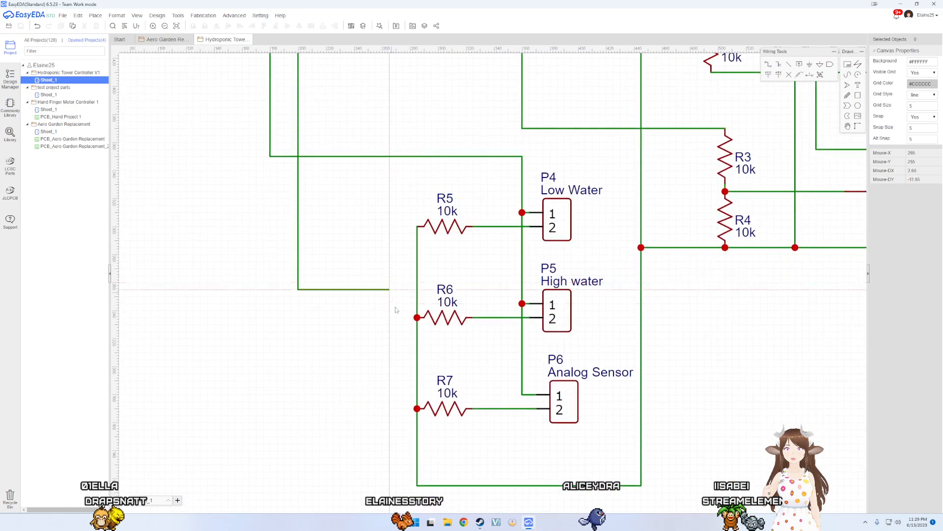
{"action": "left_click", "coordinate": [487, 380]}
{"action": "left_click", "coordinate": [487, 408]}
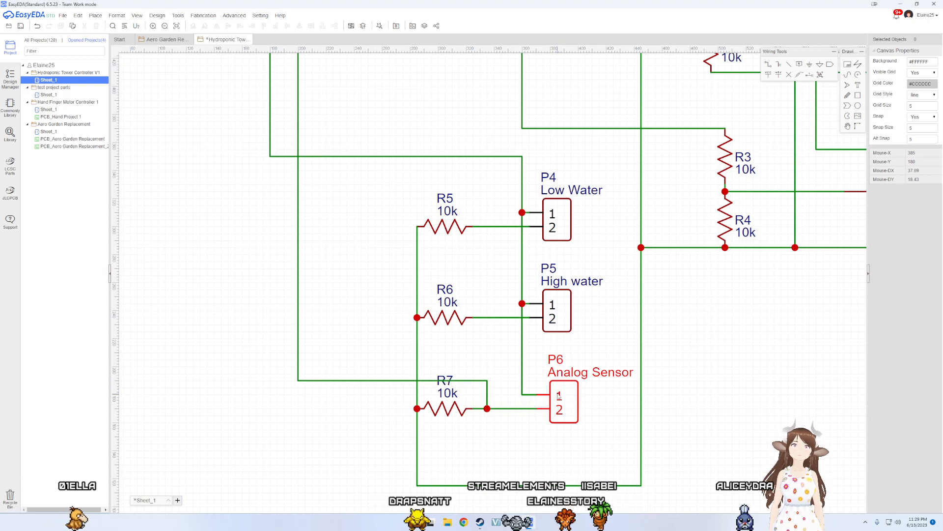
{"action": "scroll", "coordinate": [559, 377], "scroll_direction": "up", "scroll_amount": 2}
{"action": "scroll", "coordinate": [553, 385], "scroll_direction": "down", "scroll_amount": 4}
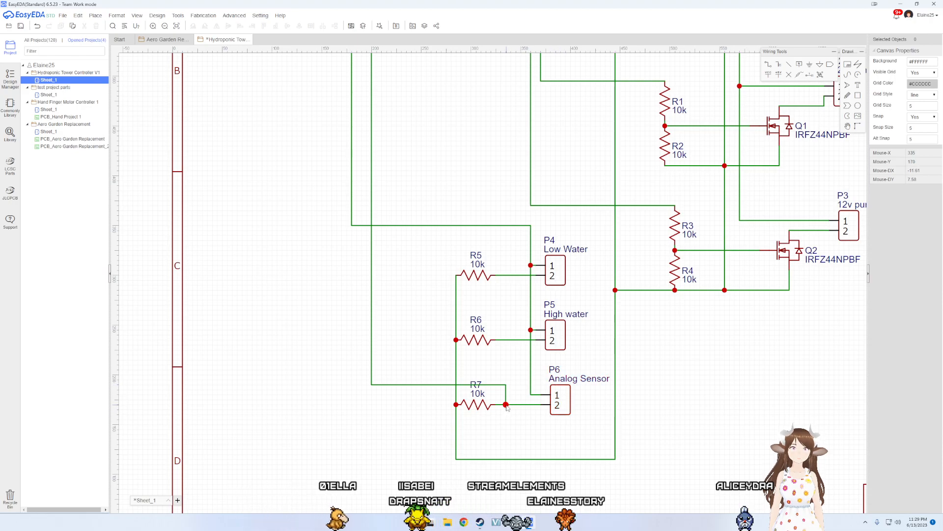
{"action": "scroll", "coordinate": [399, 378], "scroll_direction": "up", "scroll_amount": 3}
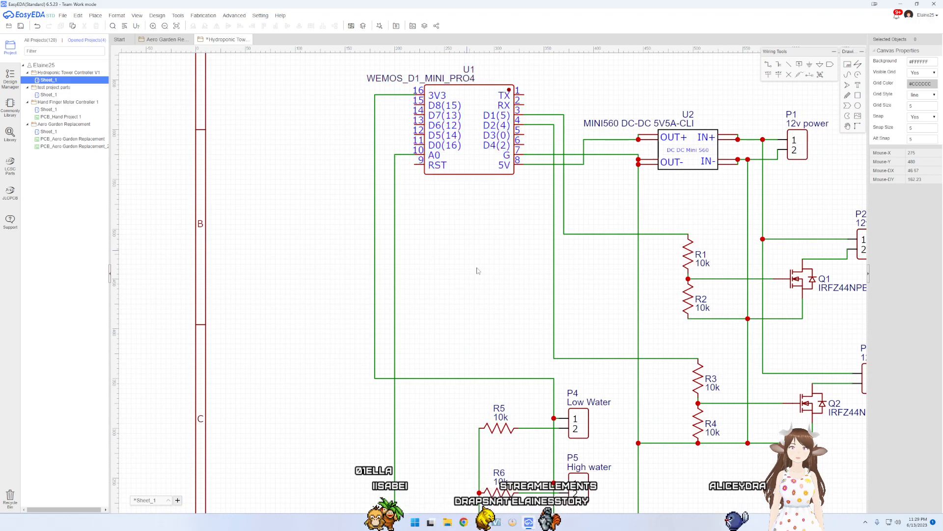
{"action": "scroll", "coordinate": [460, 221], "scroll_direction": "down", "scroll_amount": 2}
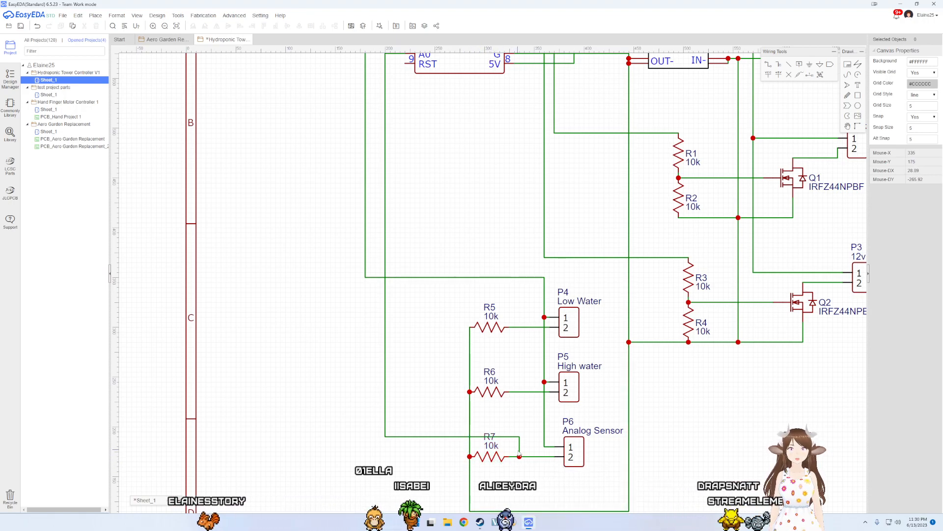
{"action": "scroll", "coordinate": [402, 429], "scroll_direction": "down", "scroll_amount": 3}
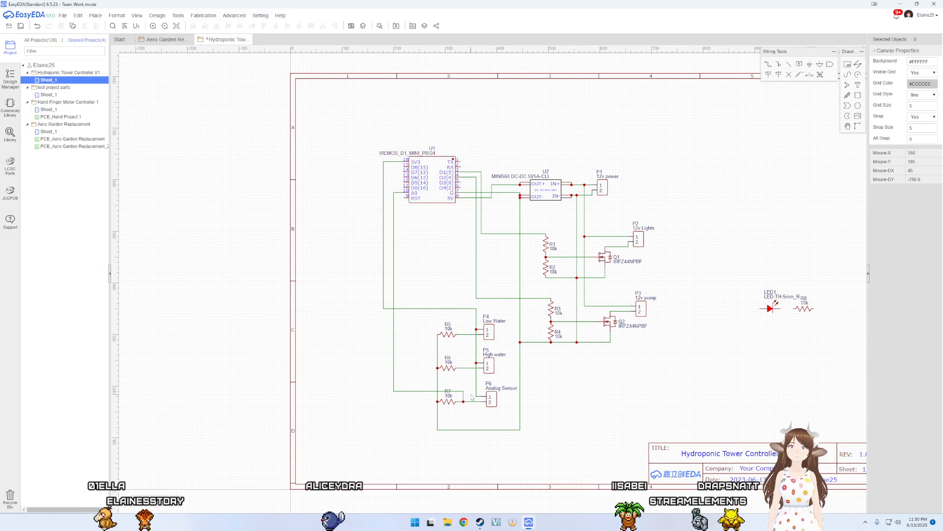
{"action": "scroll", "coordinate": [490, 401], "scroll_direction": "up", "scroll_amount": 2}
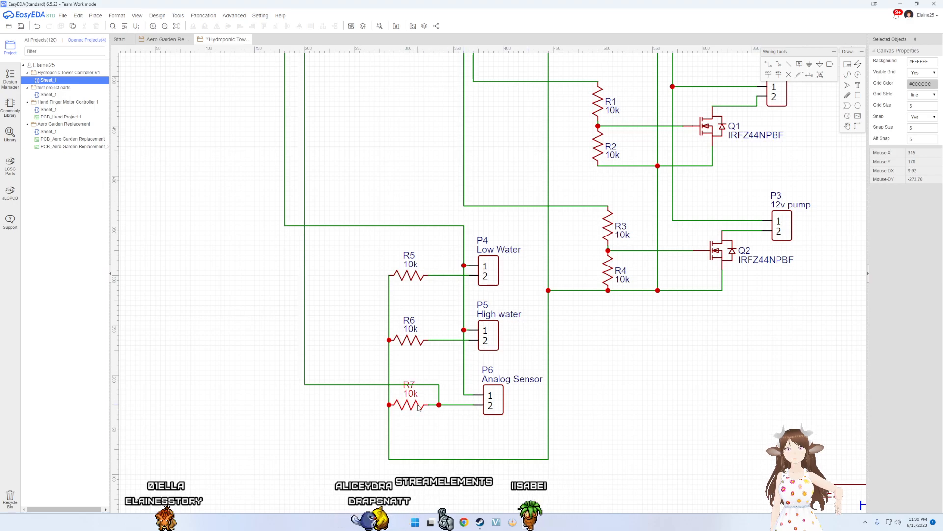
{"action": "scroll", "coordinate": [399, 382], "scroll_direction": "down", "scroll_amount": 2}
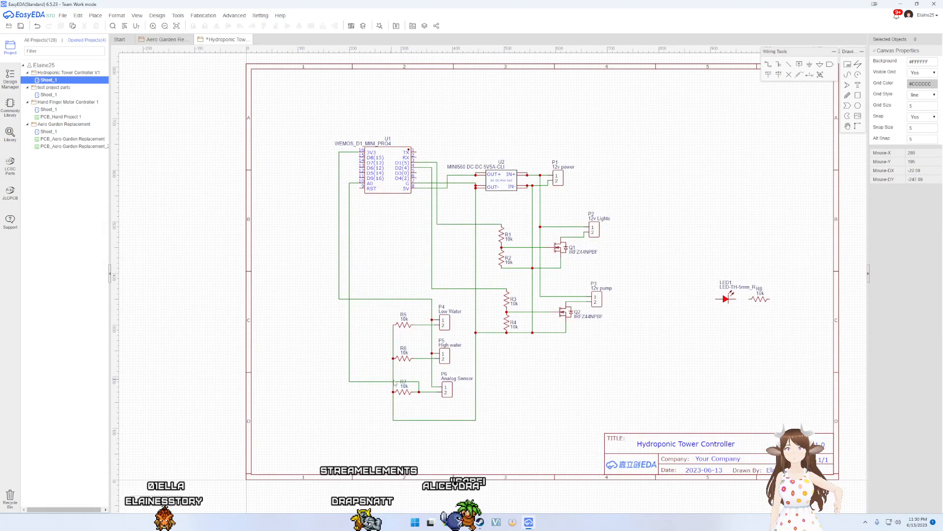
{"action": "scroll", "coordinate": [407, 397], "scroll_direction": "up", "scroll_amount": 1}
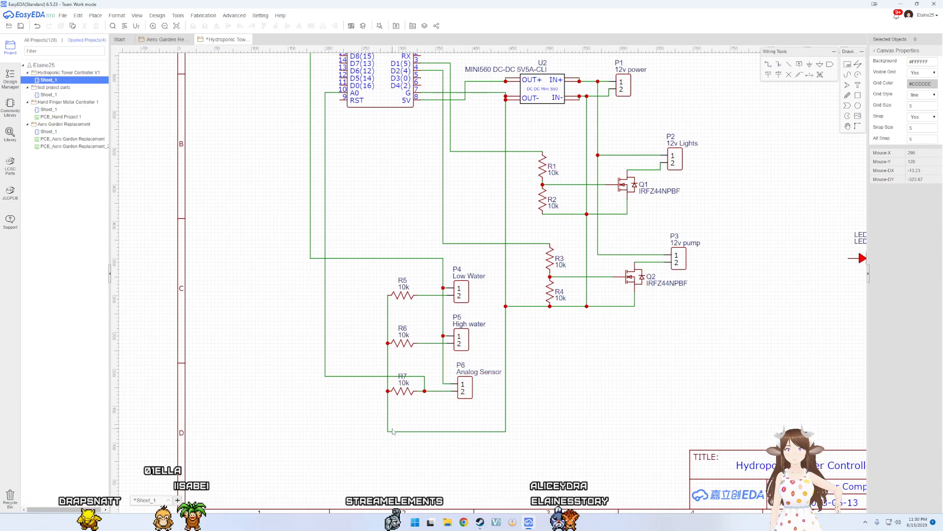
{"action": "right_click_drag", "start_coordinate": [335, 278], "coordinate": [331, 329]}
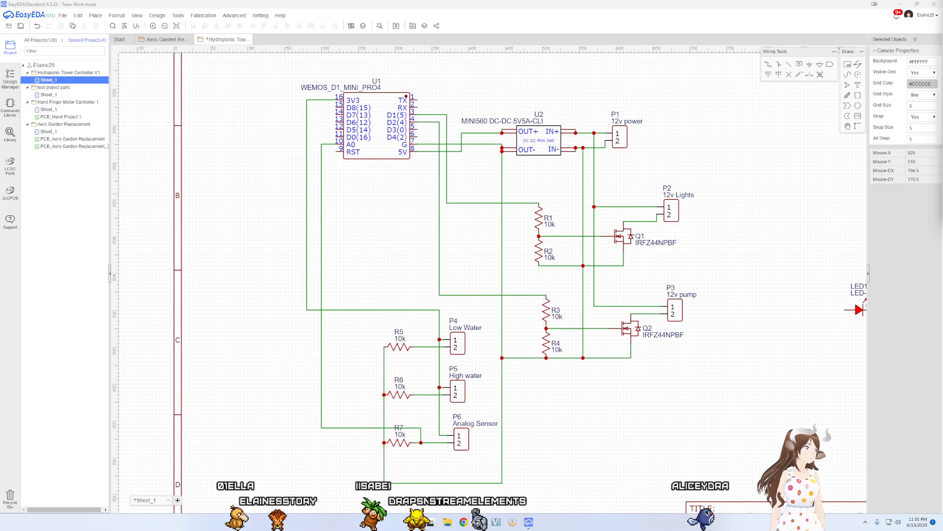
Step: Arrange the ESP8266 pinout page in a narrow window beside the schematic editor, with its D0 to A0 pin table in view
{"action": "left_click_drag", "start_coordinate": [942, 197], "coordinate": [0, 443]}
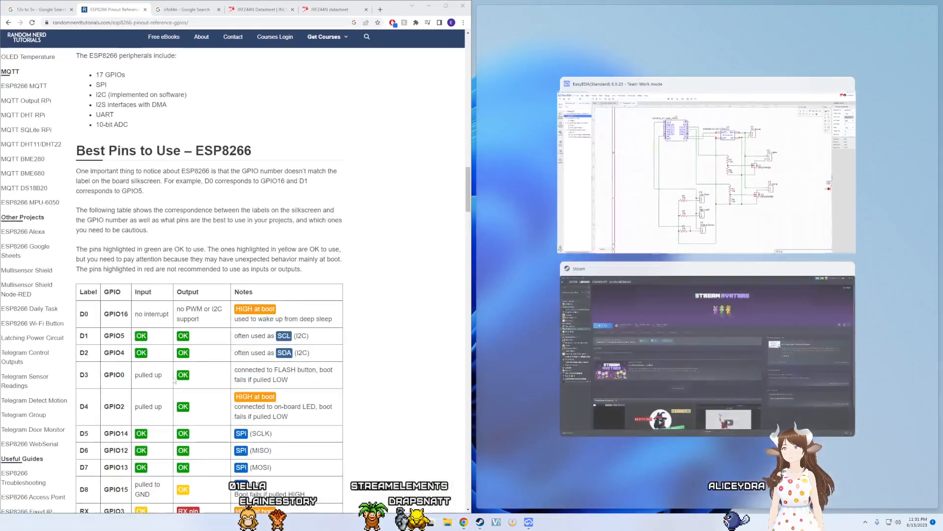
{"action": "left_click", "coordinate": [705, 166]}
{"action": "left_click_drag", "start_coordinate": [468, 216], "coordinate": [192, 295]}
{"action": "scroll", "coordinate": [69, 321], "scroll_direction": "down", "scroll_amount": 3}
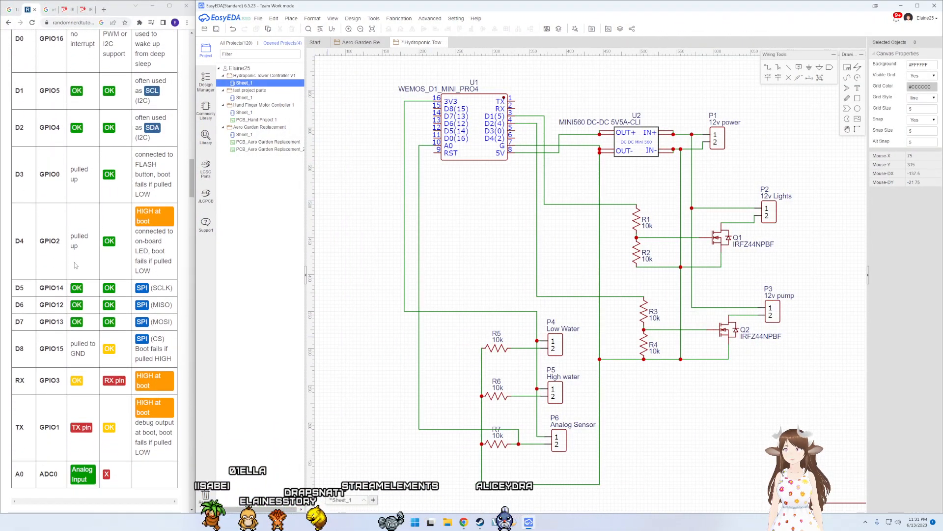
{"action": "scroll", "coordinate": [72, 229], "scroll_direction": "up", "scroll_amount": 1}
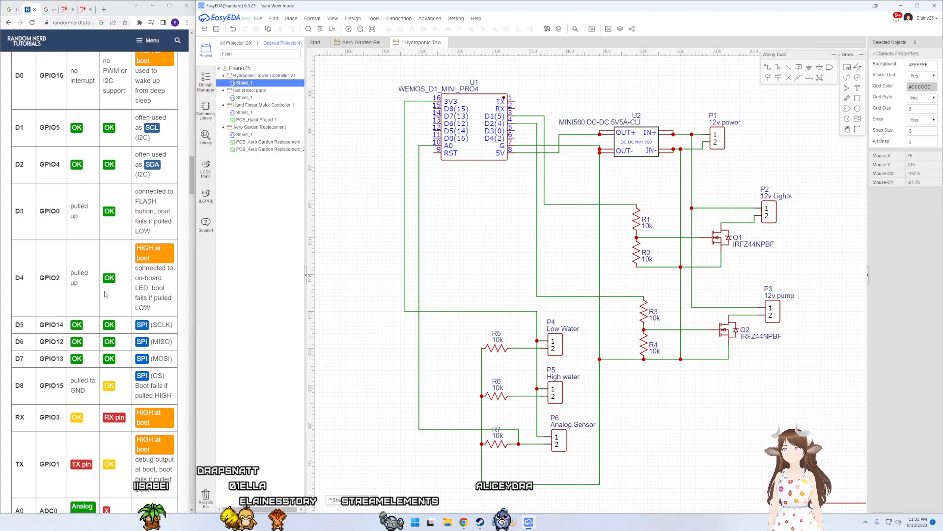
{"action": "scroll", "coordinate": [69, 261], "scroll_direction": "down", "scroll_amount": 1}
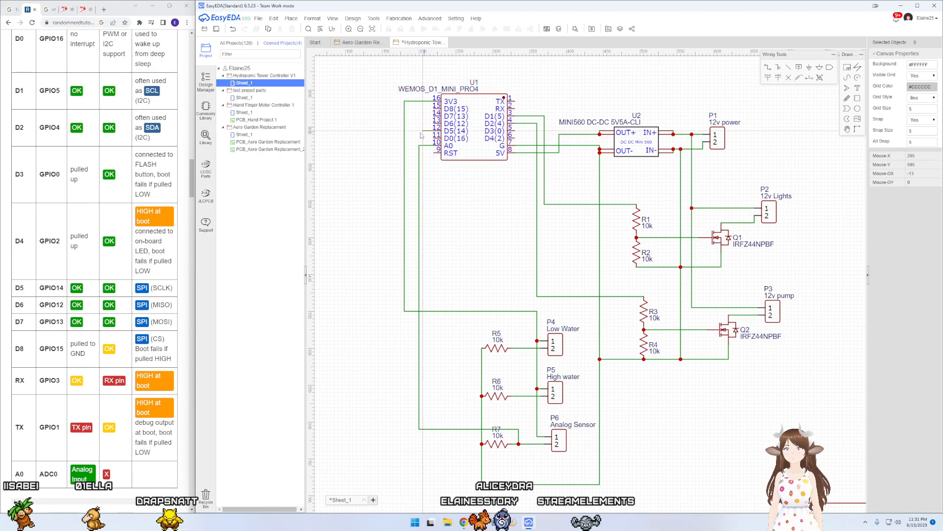
Step: Wire the WEMOS D1 Mini's D5(14) pin to the connection between R6 and pin 2 of the High water connector
{"action": "left_click", "coordinate": [411, 187]}
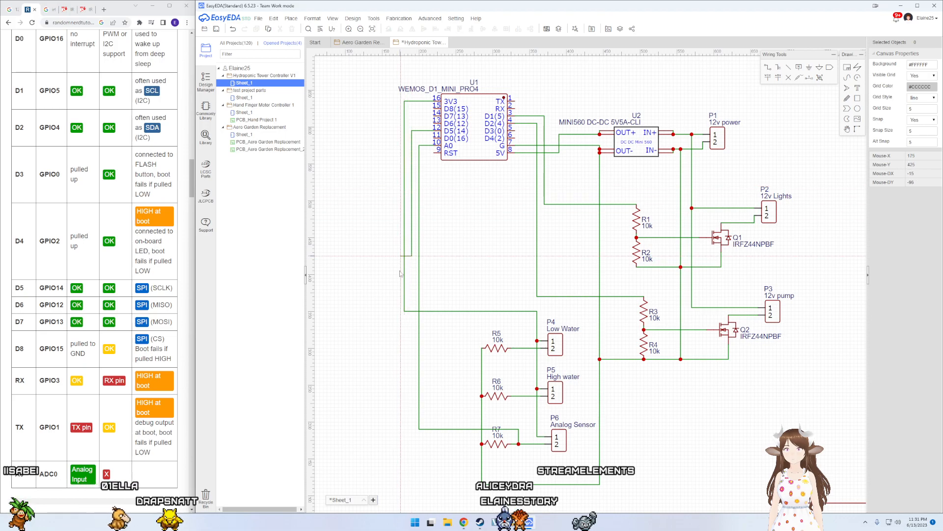
{"action": "left_click", "coordinate": [523, 381]}
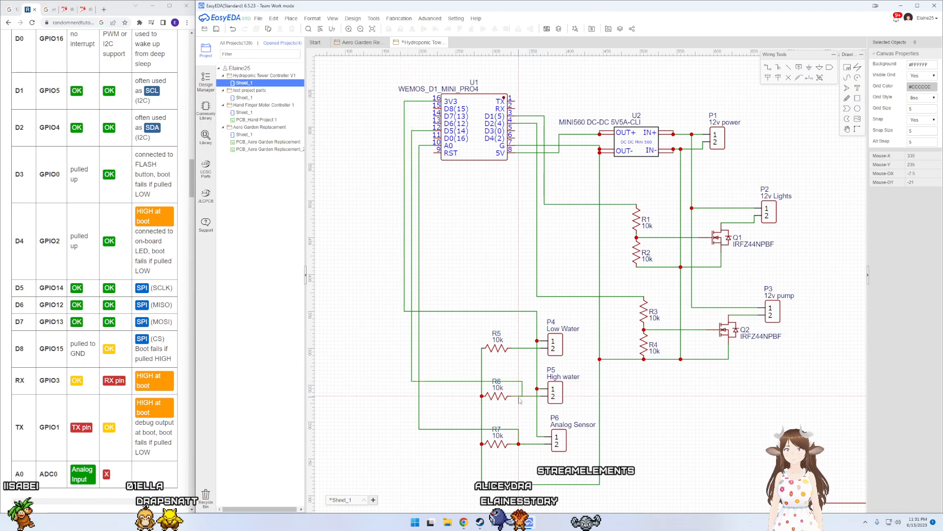
{"action": "left_click", "coordinate": [523, 397]}
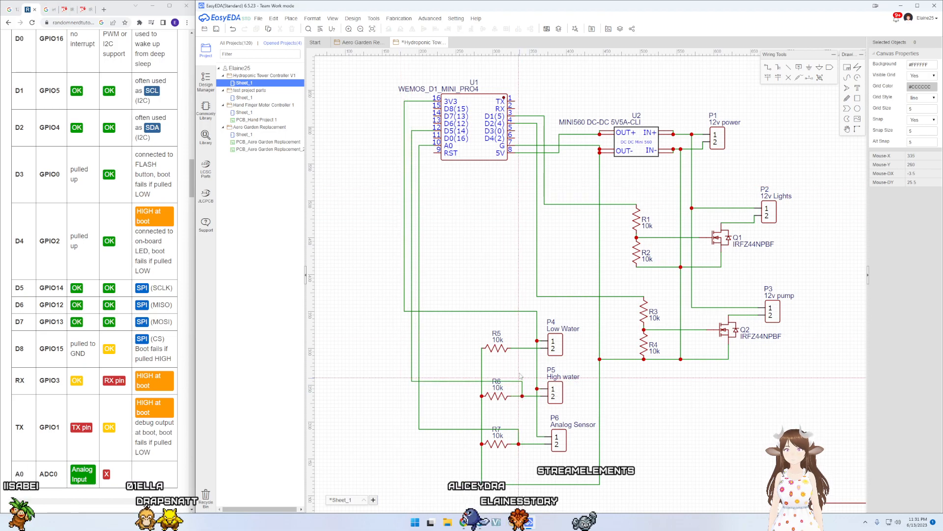
Step: Wire the connection between R5 and pin 2 of the Low Water connector to the WEMOS D1 Mini's D6(12) pin
{"action": "left_click", "coordinate": [520, 348]}
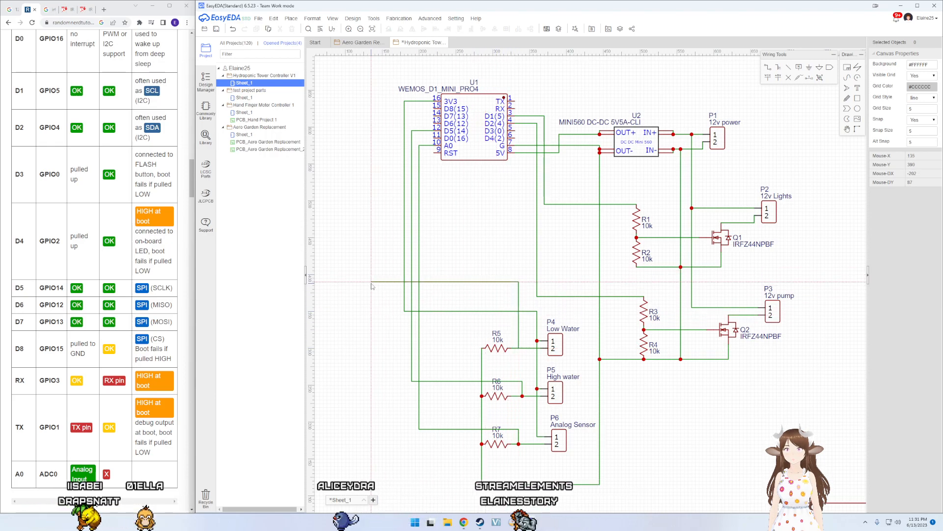
{"action": "left_click", "coordinate": [390, 282]}
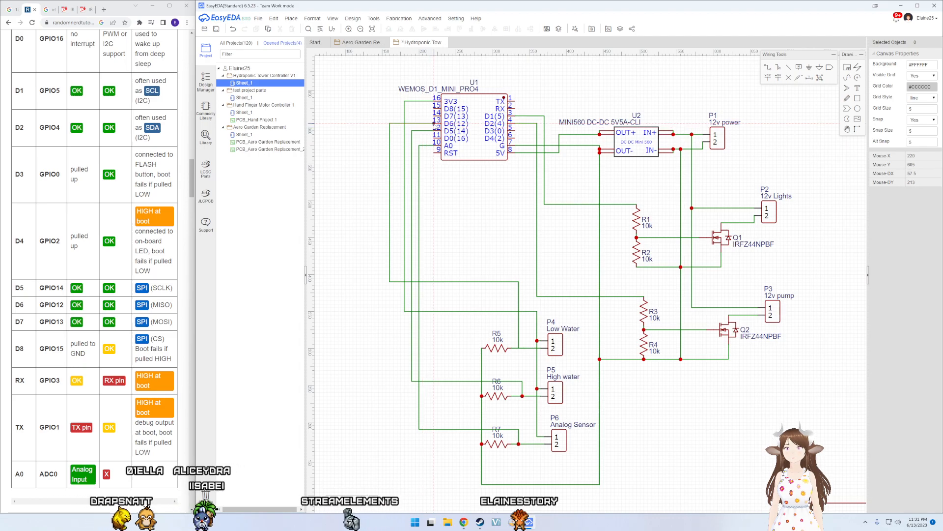
{"action": "left_click", "coordinate": [434, 123]}
Step: Move LED1 and resistor R8 together from the far side of the sheet to just above the WEMOS D1 Mini
{"action": "right_click_drag", "start_coordinate": [462, 168], "coordinate": [454, 174]}
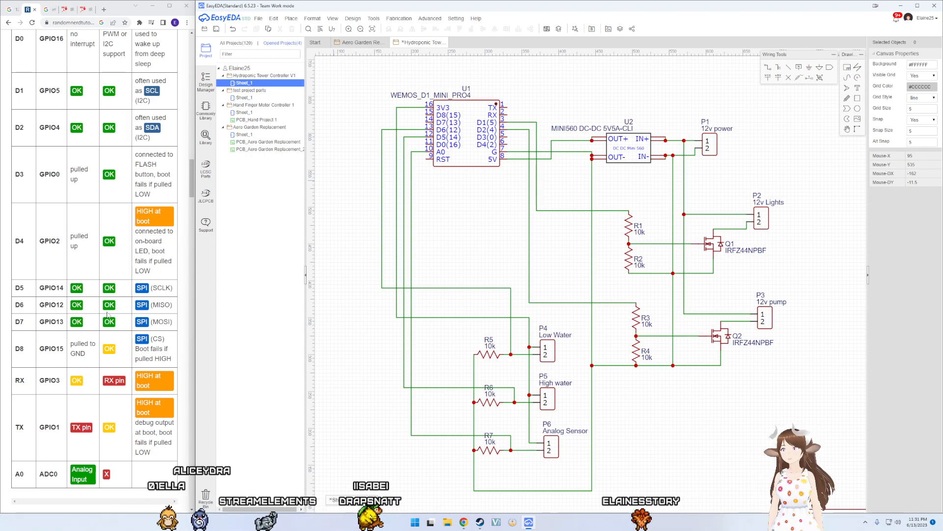
{"action": "scroll", "coordinate": [385, 240], "scroll_direction": "up", "scroll_amount": 2}
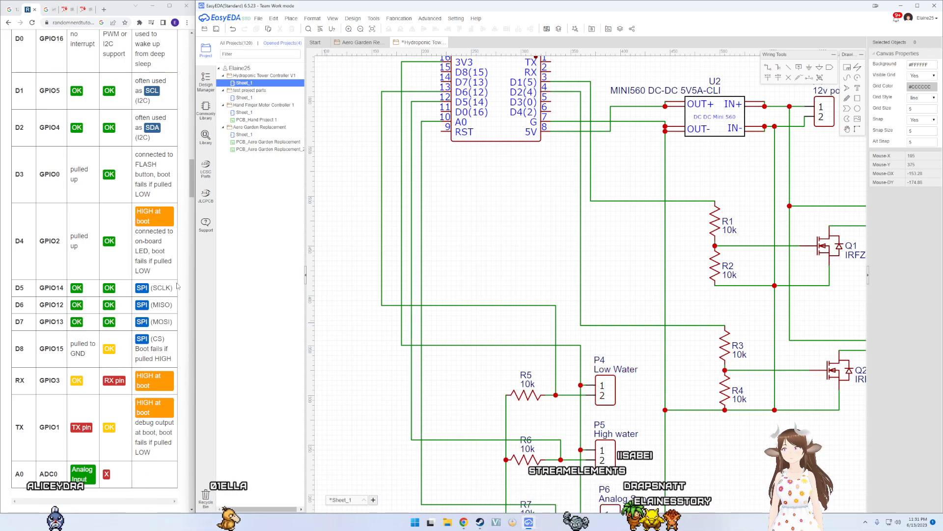
{"action": "scroll", "coordinate": [461, 140], "scroll_direction": "down", "scroll_amount": 3}
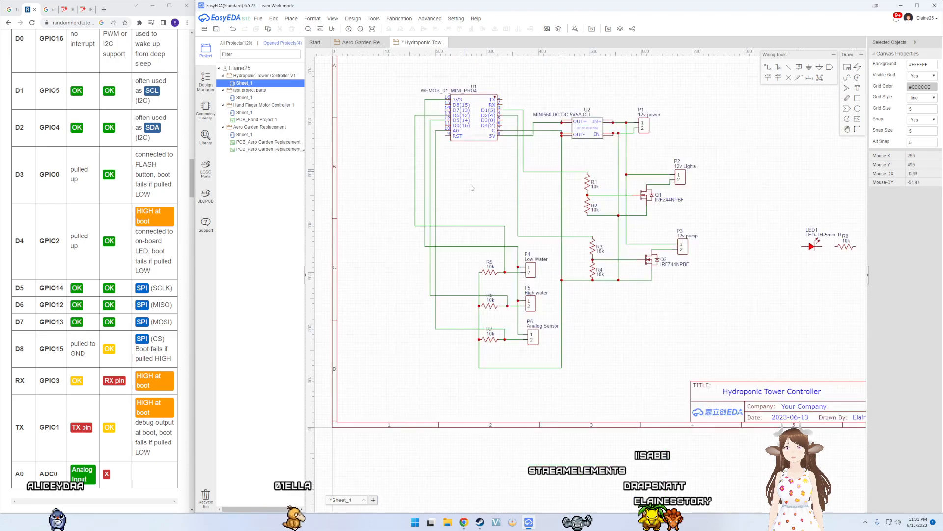
{"action": "right_click_drag", "start_coordinate": [791, 282], "coordinate": [721, 318]}
{"action": "left_click", "coordinate": [757, 278]}
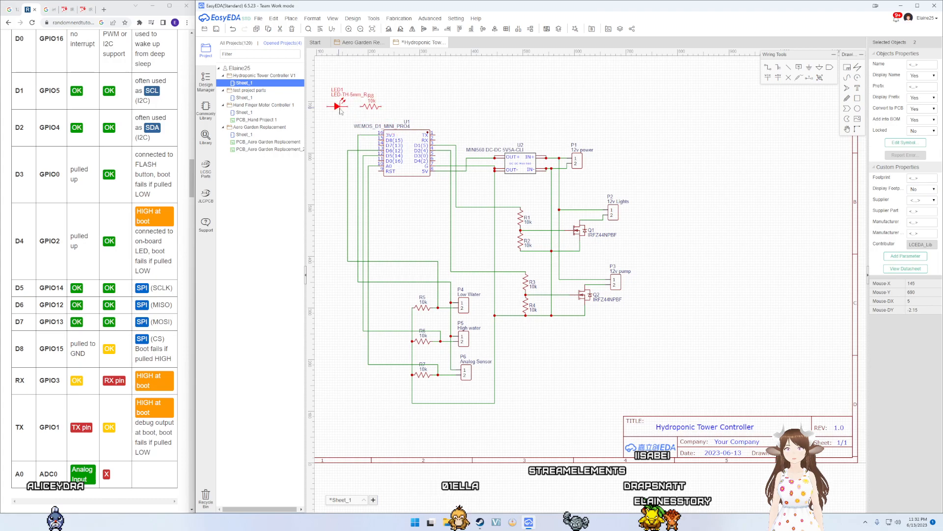
Step: Wire the cathode of LED1 to the near end of resistor R8
{"action": "scroll", "coordinate": [339, 111], "scroll_direction": "up", "scroll_amount": 4}
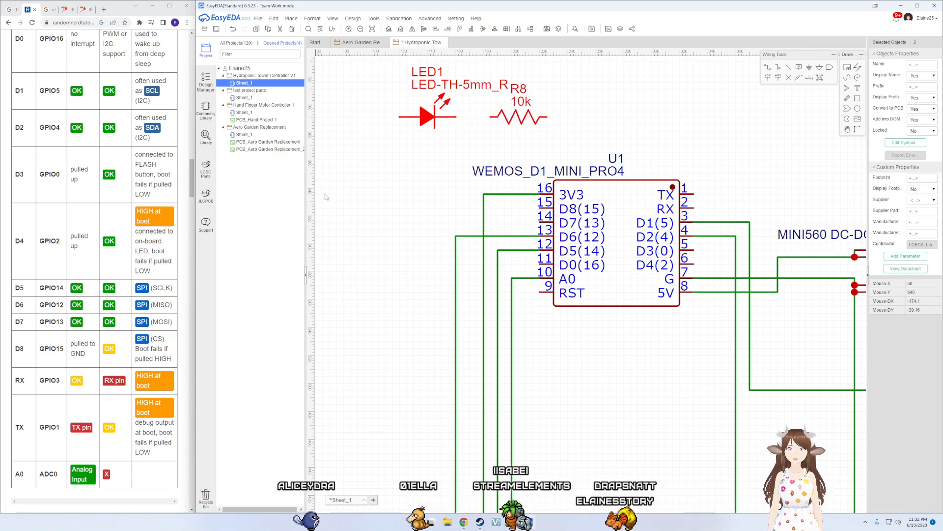
{"action": "left_click", "coordinate": [457, 122]}
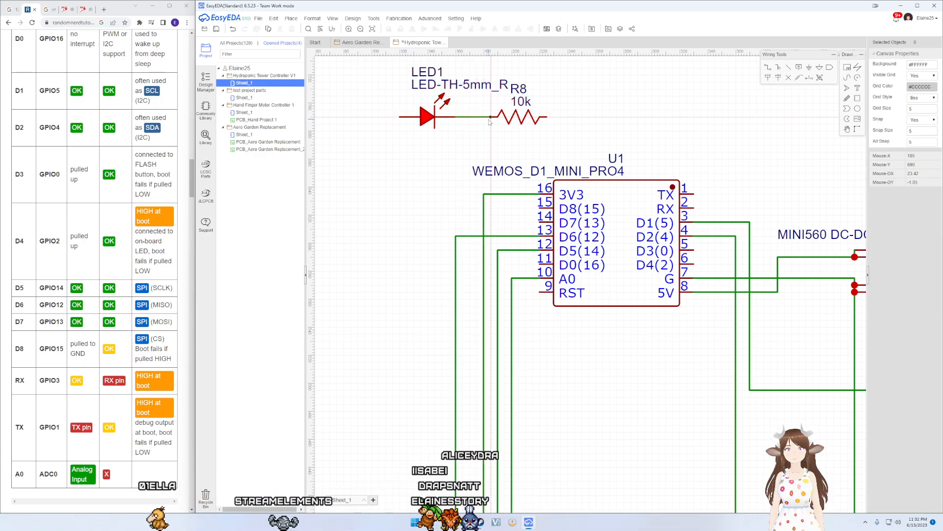
Step: Search the web for images of "led diagram" in a new browser tab to check the LED symbol's polarity
{"action": "left_click", "coordinate": [105, 10]}
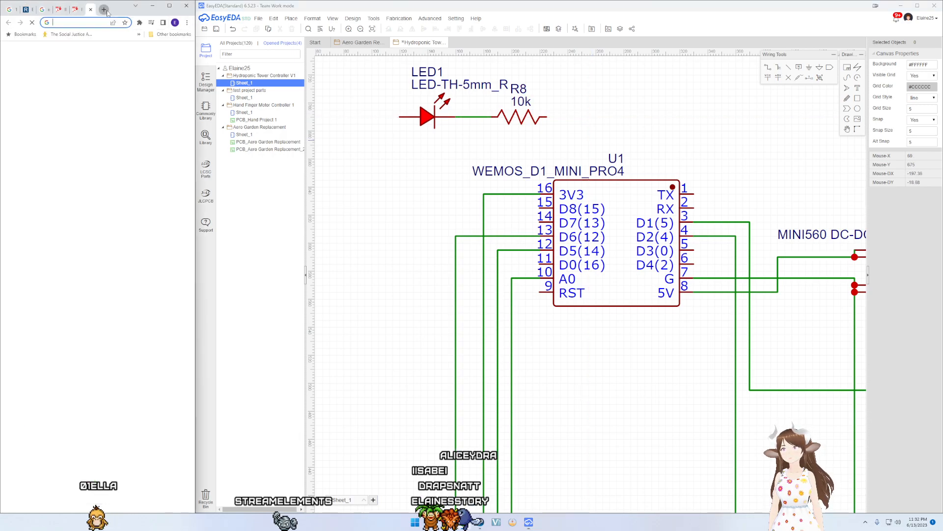
{"action": "type", "text": "led"}
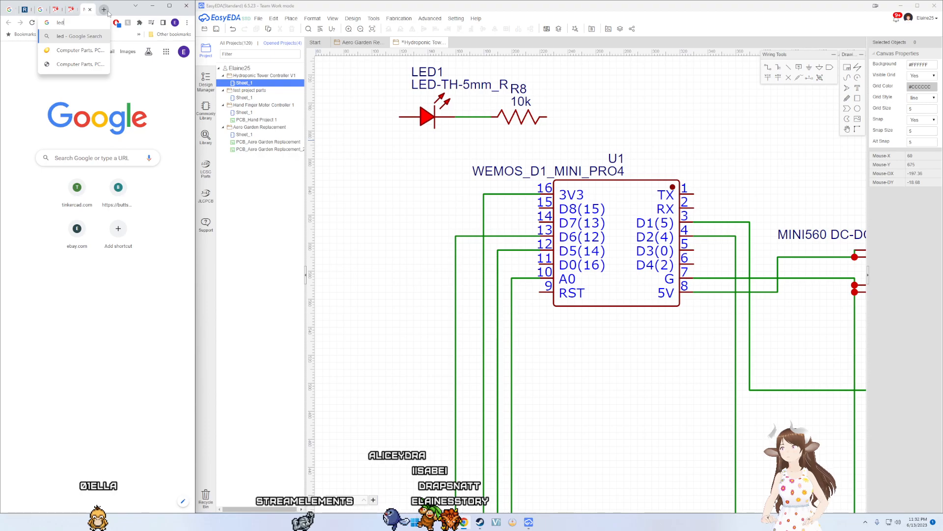
{"action": "key", "text": "Return"}
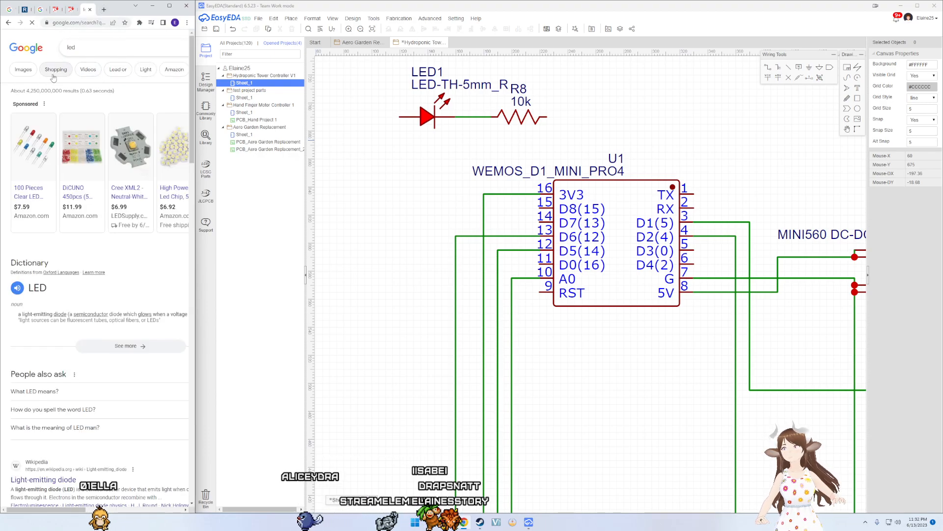
{"action": "left_click", "coordinate": [22, 69]}
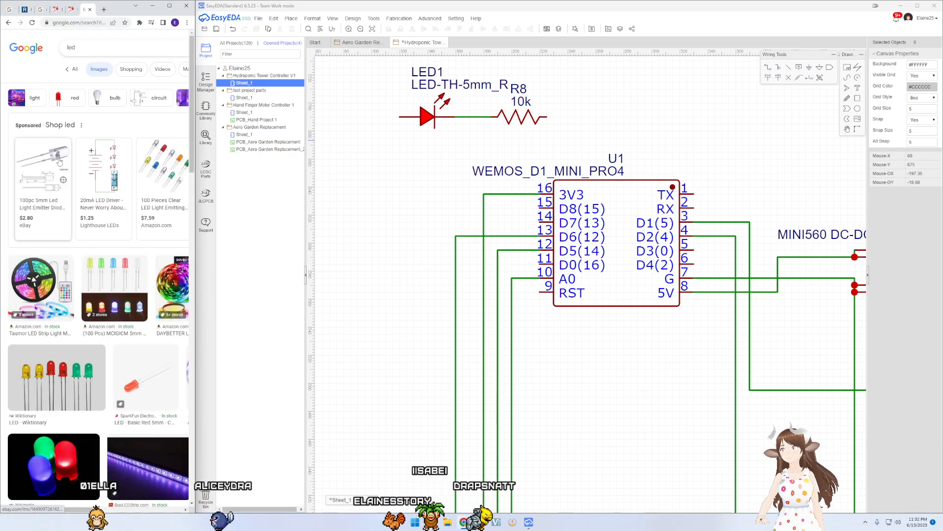
{"action": "left_click", "coordinate": [98, 50]}
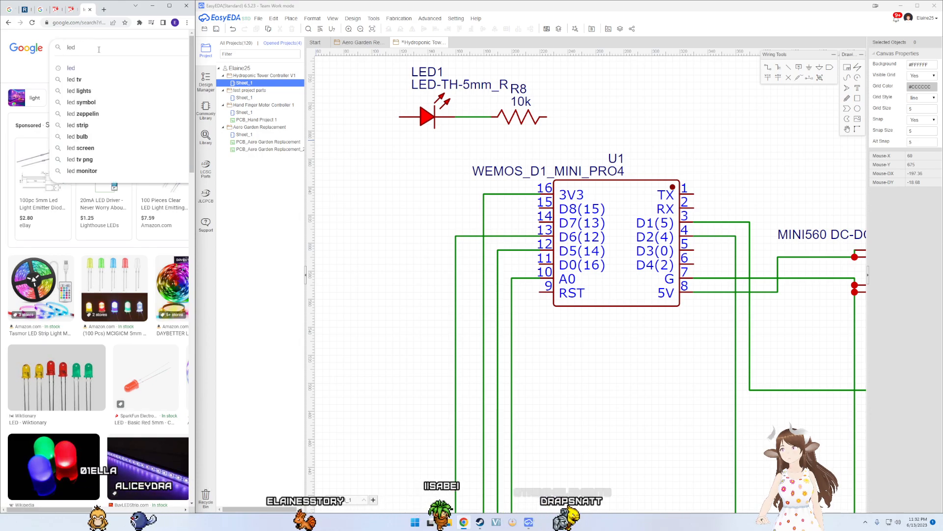
{"action": "type", "text": "diagram"}
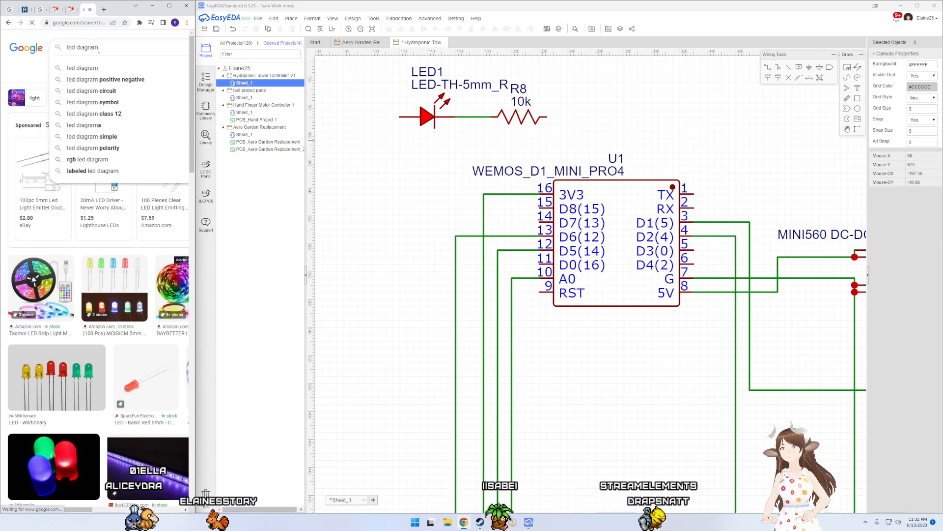
{"action": "key", "text": "Return"}
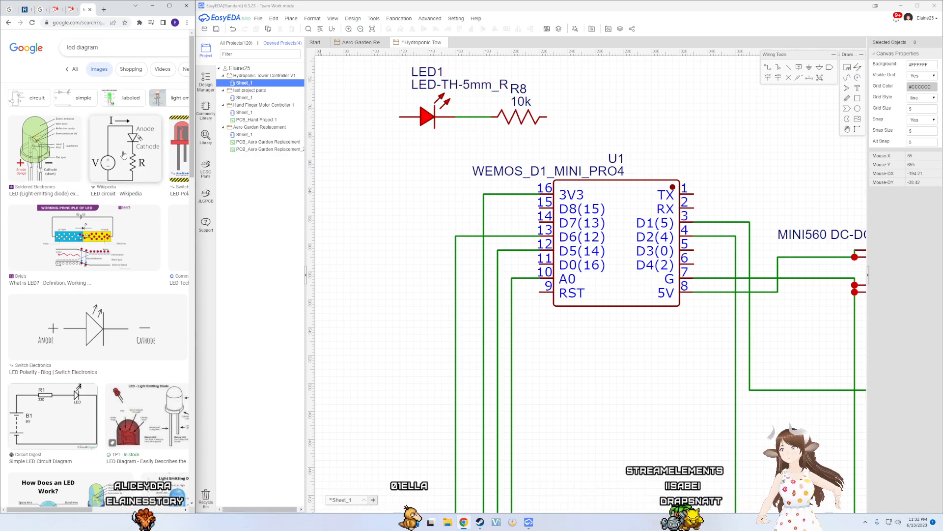
Step: Wire LED1's anode to pin D7(13) of the WEMOS D1 mini and the free end of R8 to the G net
{"action": "left_click", "coordinate": [400, 118]}
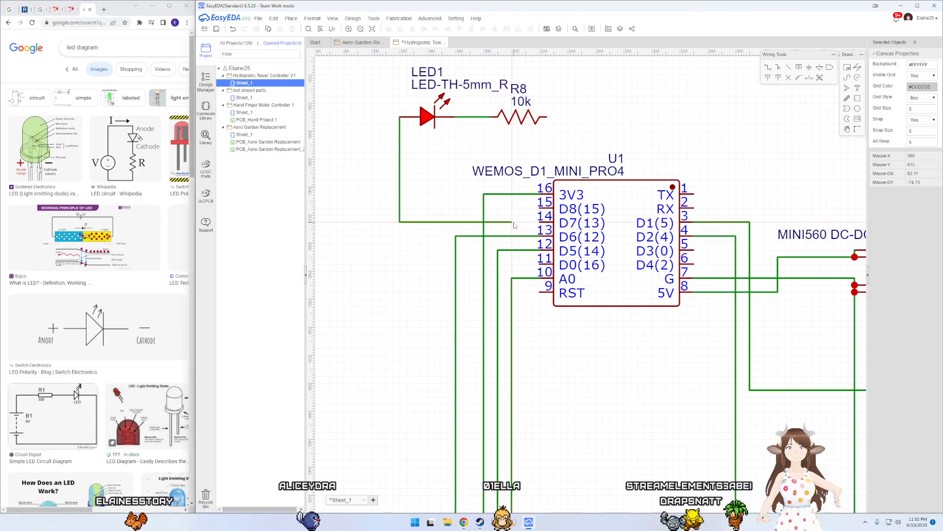
{"action": "left_click", "coordinate": [539, 222]}
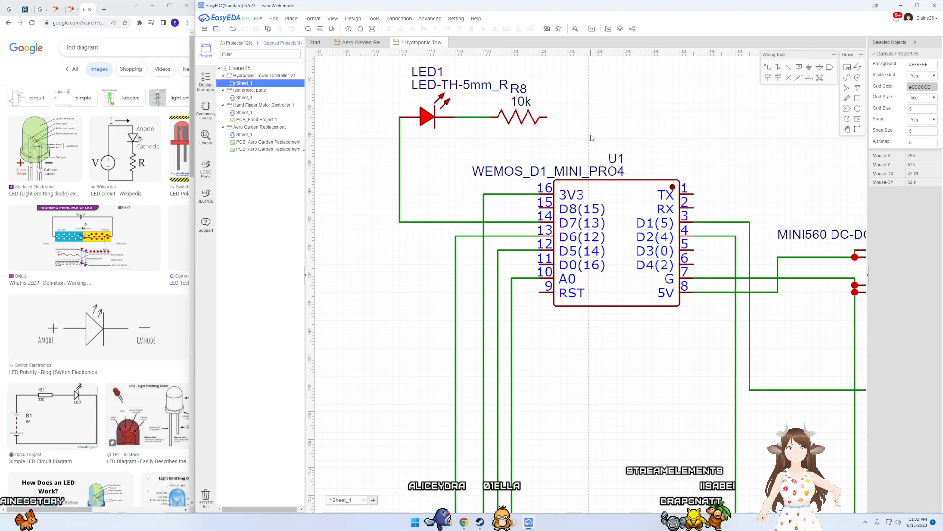
{"action": "left_click", "coordinate": [544, 121]}
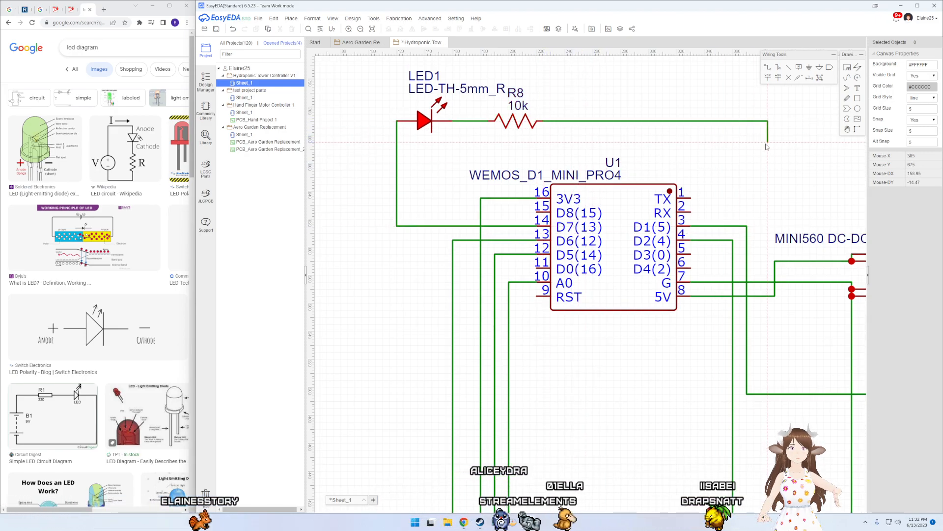
{"action": "left_click", "coordinate": [760, 282]}
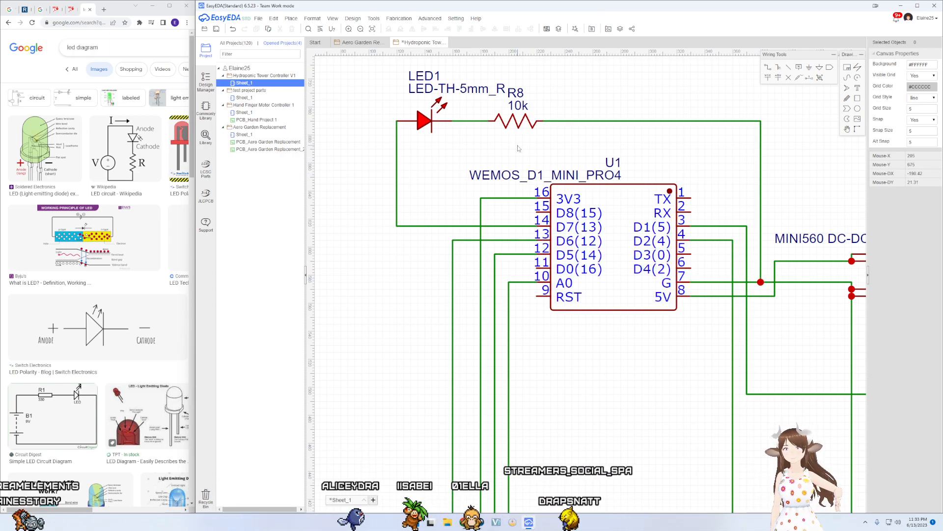
{"action": "scroll", "coordinate": [511, 142], "scroll_direction": "down", "scroll_amount": 3}
{"action": "right_click_drag", "start_coordinate": [705, 225], "coordinate": [610, 247]}
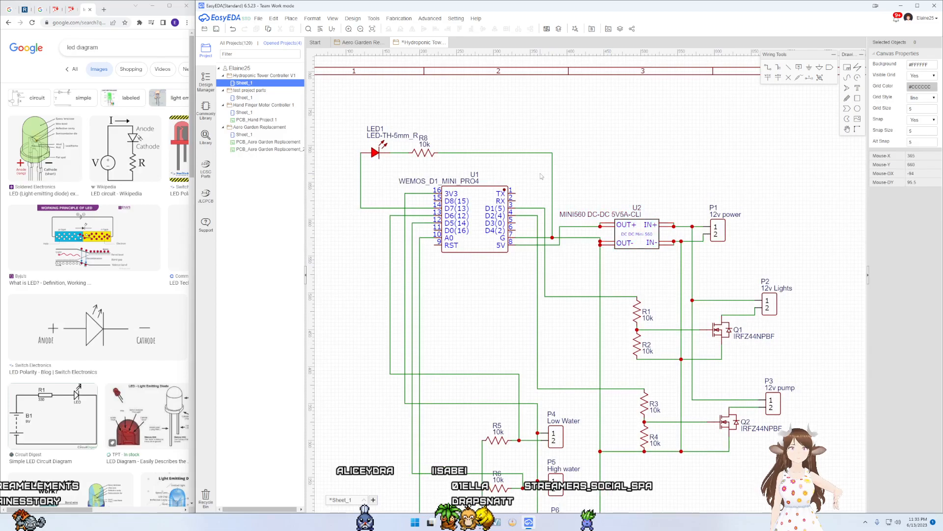
{"action": "right_click_drag", "start_coordinate": [639, 337], "coordinate": [568, 243]}
{"action": "right_click_drag", "start_coordinate": [559, 334], "coordinate": [568, 255]}
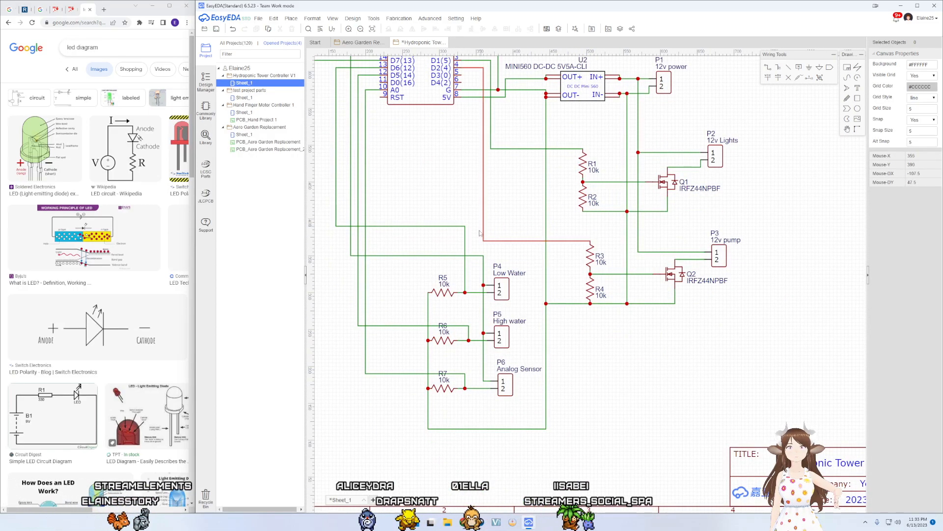
{"action": "right_click_drag", "start_coordinate": [500, 205], "coordinate": [517, 325]}
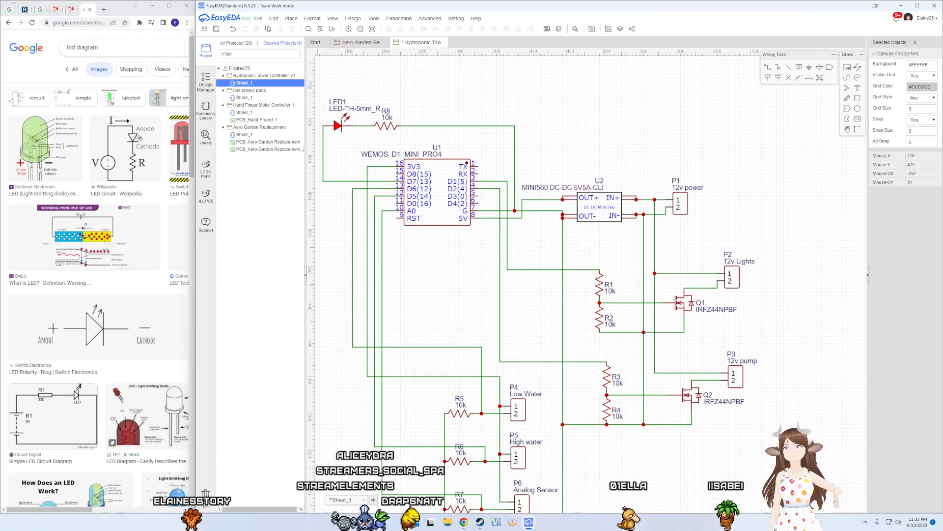
Step: Close the LED diagram and other leftover reference tabs in the browser, and review the ESP8266 GPIO pin table
{"action": "left_click", "coordinate": [90, 9]}
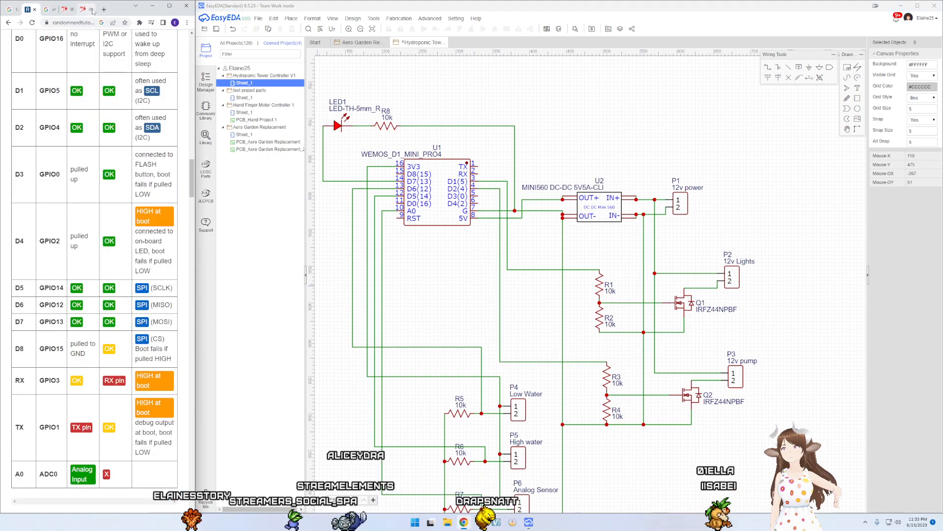
{"action": "left_click", "coordinate": [90, 12]}
{"action": "left_click", "coordinate": [89, 11]}
{"action": "left_click", "coordinate": [90, 10]}
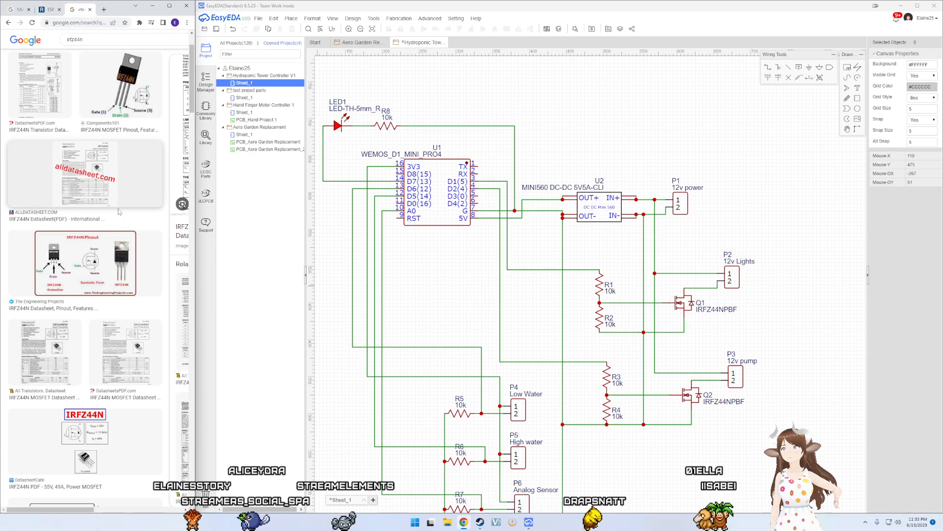
{"action": "left_click", "coordinate": [90, 10]}
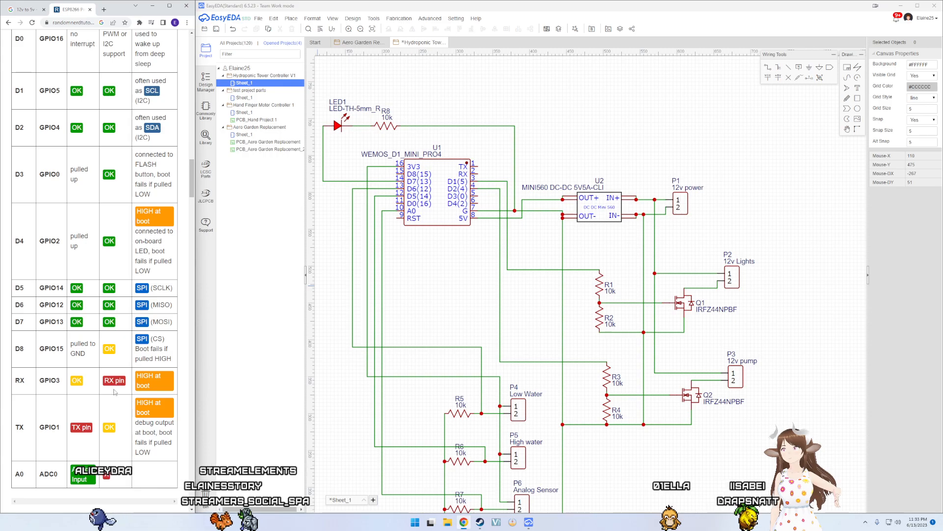
{"action": "scroll", "coordinate": [108, 388], "scroll_direction": "up", "scroll_amount": 2}
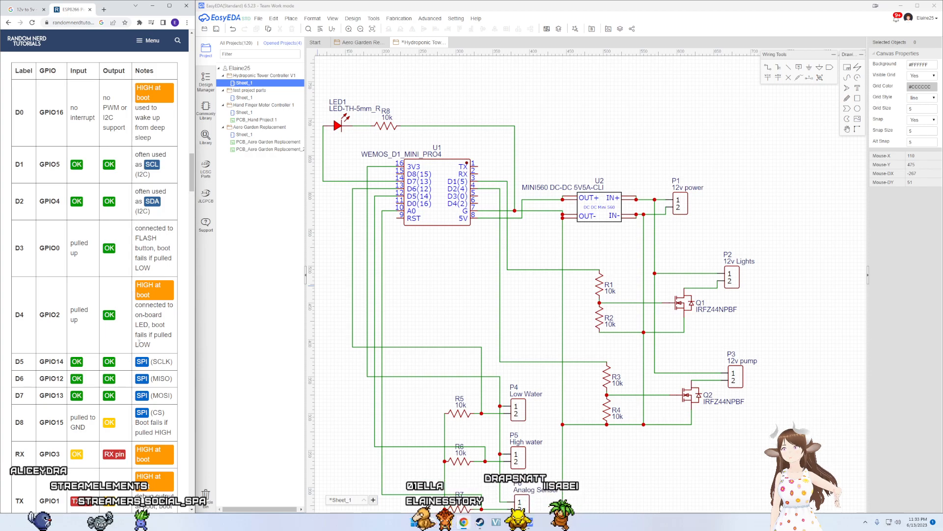
{"action": "scroll", "coordinate": [149, 303], "scroll_direction": "down", "scroll_amount": 3}
{"action": "scroll", "coordinate": [136, 324], "scroll_direction": "down", "scroll_amount": 2}
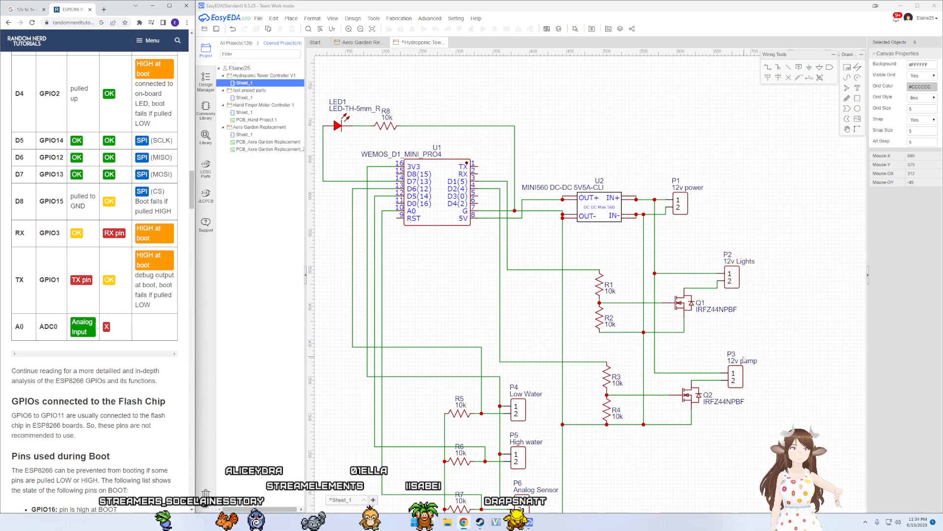
Step: Save the Hydroponic Tower Controller schematic and maximize the schematic editor window
{"action": "right_click_drag", "start_coordinate": [754, 331], "coordinate": [735, 247]}
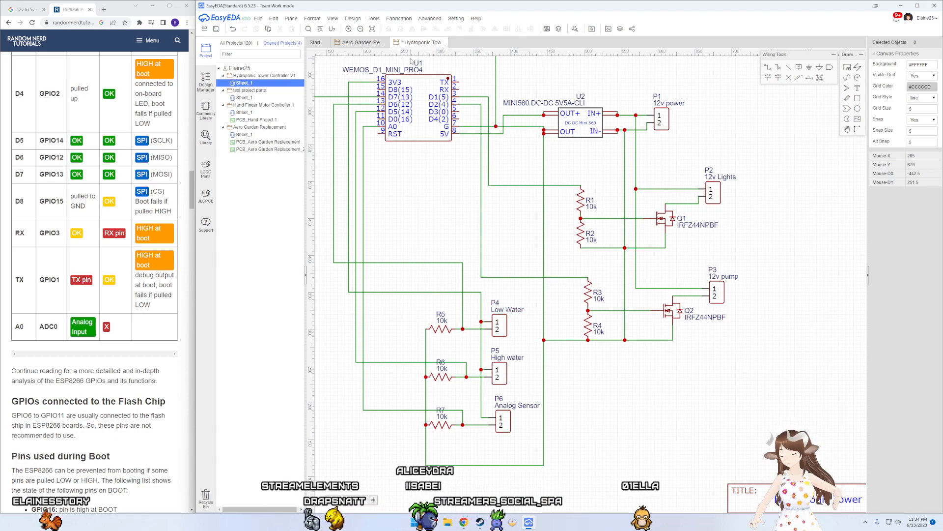
{"action": "key", "text": "ctrl+s"}
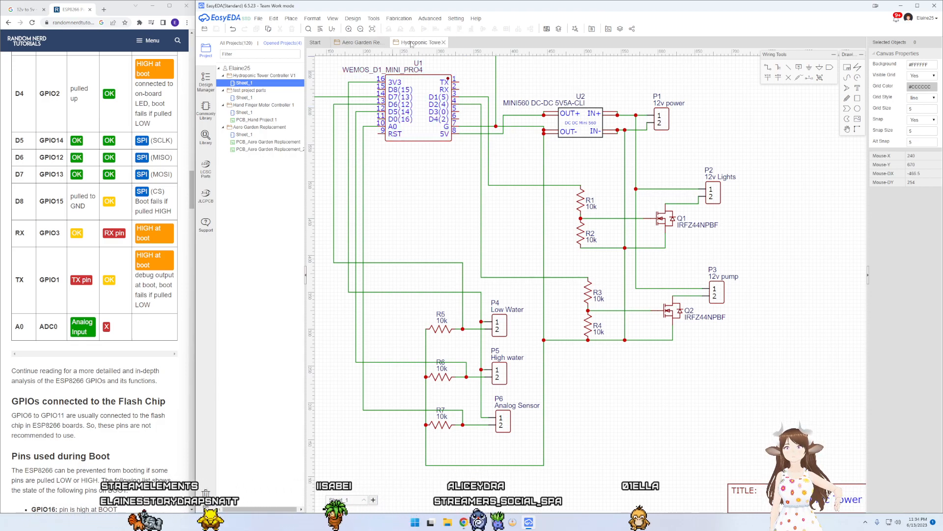
{"action": "scroll", "coordinate": [536, 212], "scroll_direction": "down", "scroll_amount": 2}
{"action": "right_click_drag", "start_coordinate": [536, 216], "coordinate": [479, 282]}
{"action": "scroll", "coordinate": [510, 225], "scroll_direction": "up", "scroll_amount": 2}
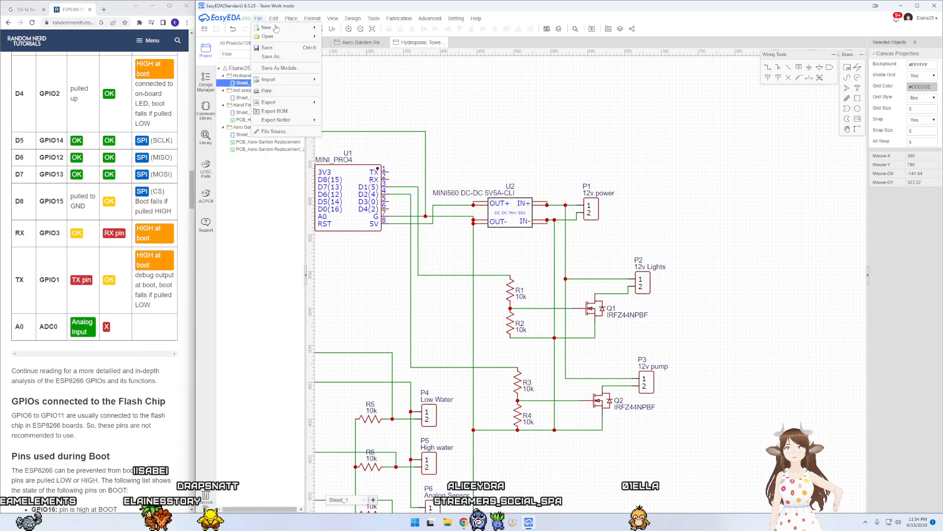
{"action": "left_click", "coordinate": [916, 5]}
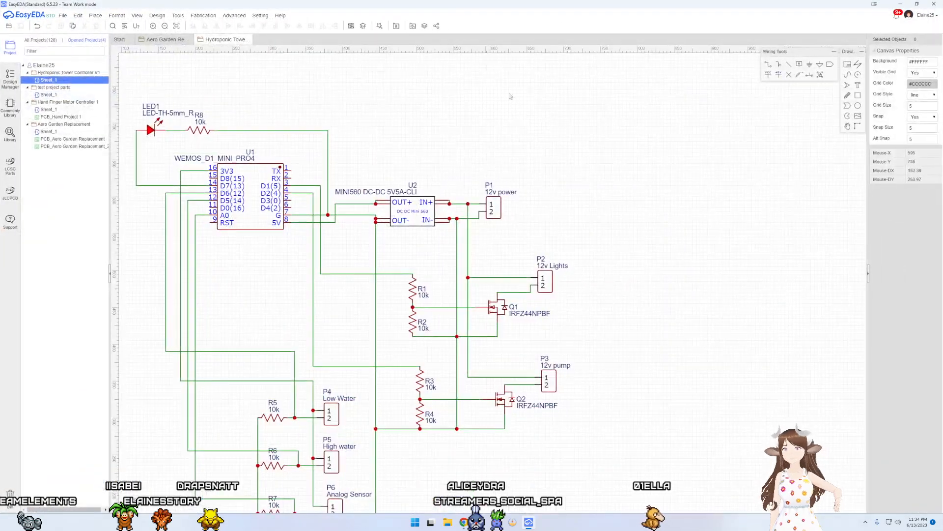
Step: Convert the schematic to a PCB without checking the nets, using 2 copper layers and a rectangular 100 × 67 mm board outline
{"action": "scroll", "coordinate": [470, 225], "scroll_direction": "down", "scroll_amount": 3}
{"action": "right_click_drag", "start_coordinate": [492, 261], "coordinate": [562, 293]}
{"action": "scroll", "coordinate": [579, 347], "scroll_direction": "up", "scroll_amount": 2}
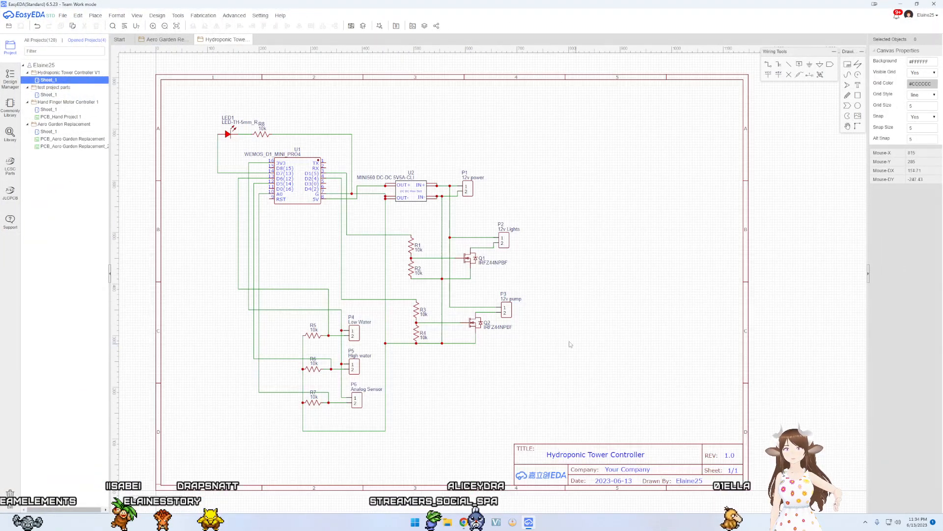
{"action": "right_click_drag", "start_coordinate": [517, 364], "coordinate": [555, 403]}
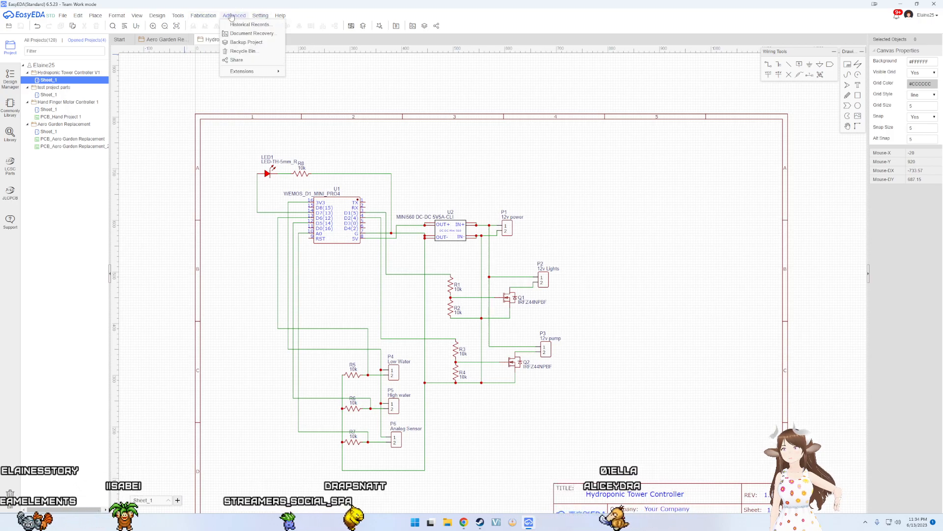
{"action": "mouse_move", "coordinate": [104, 23]}
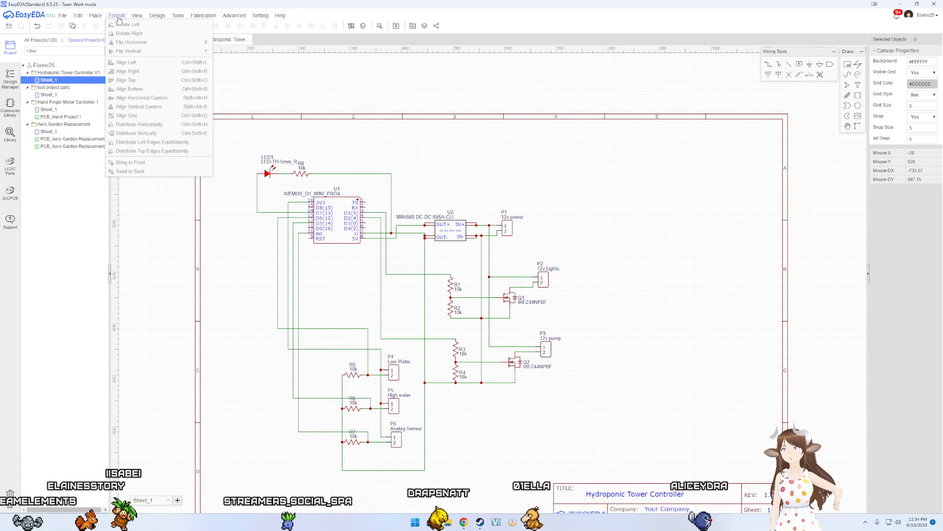
{"action": "mouse_move", "coordinate": [152, 16]}
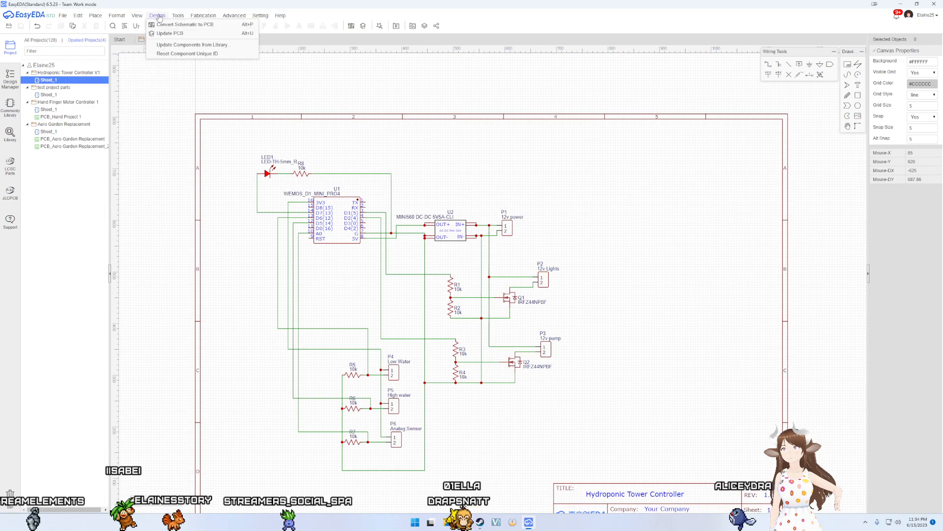
{"action": "left_click", "coordinate": [193, 27]}
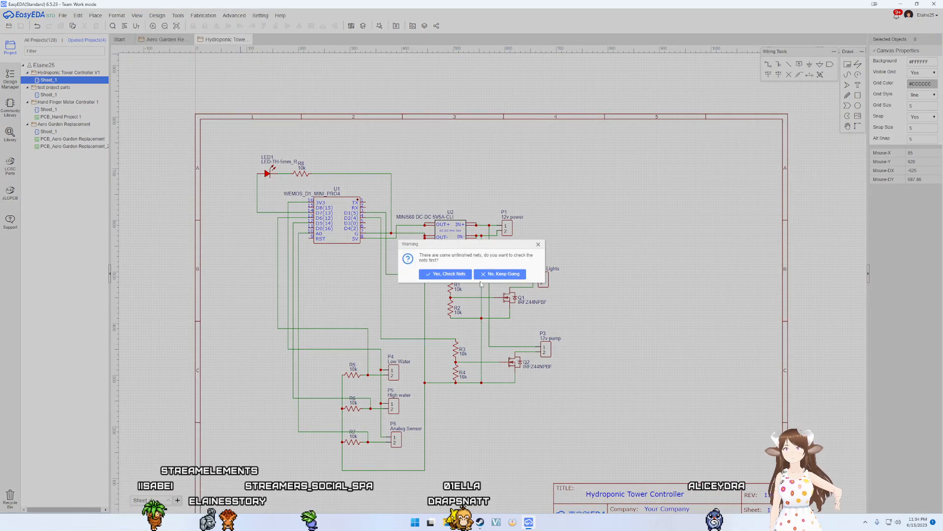
{"action": "left_click", "coordinate": [492, 274]}
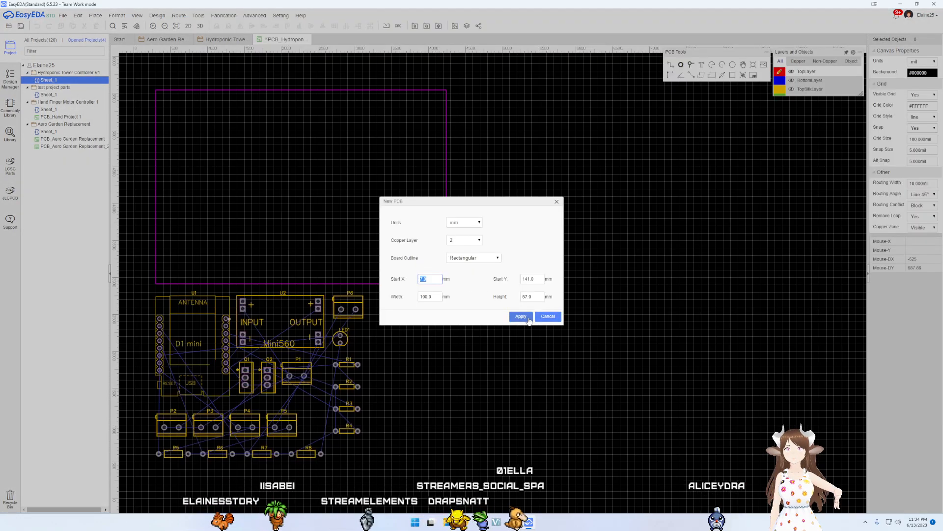
{"action": "left_click", "coordinate": [521, 317]}
Step: Place the D1 mini module at the lower middle of the board outline and the Mini560 converter immediately to its right
{"action": "left_click_drag", "start_coordinate": [374, 367], "coordinate": [373, 303]}
{"action": "key", "text": "ctrl+z"}
{"action": "left_click_drag", "start_coordinate": [344, 338], "coordinate": [375, 150]}
{"action": "left_click_drag", "start_coordinate": [256, 377], "coordinate": [262, 174]}
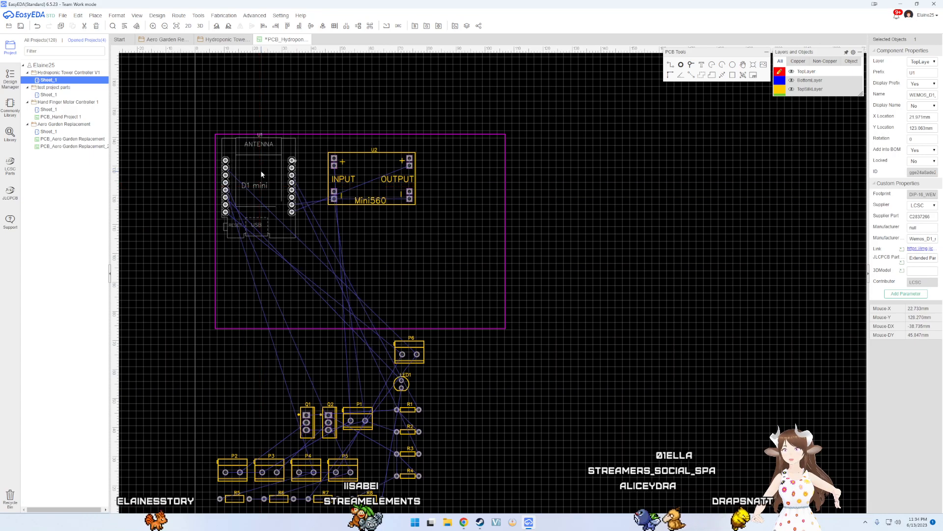
{"action": "left_click_drag", "start_coordinate": [364, 184], "coordinate": [361, 181]}
{"action": "left_click_drag", "start_coordinate": [260, 193], "coordinate": [349, 274]}
{"action": "left_click_drag", "start_coordinate": [398, 190], "coordinate": [456, 285]}
Step: Place transistors Q1 and Q2 near the board's upper edge, Q1 above the D1 mini and Q2 above the Mini560's near end
{"action": "scroll", "coordinate": [420, 355], "scroll_direction": "up", "scroll_amount": 4}
{"action": "scroll", "coordinate": [404, 370], "scroll_direction": "down", "scroll_amount": 7}
{"action": "scroll", "coordinate": [404, 370], "scroll_direction": "up", "scroll_amount": 4}
{"action": "left_click_drag", "start_coordinate": [356, 396], "coordinate": [371, 144]}
{"action": "left_click_drag", "start_coordinate": [337, 395], "coordinate": [350, 143]}
{"action": "left_click", "coordinate": [374, 148]}
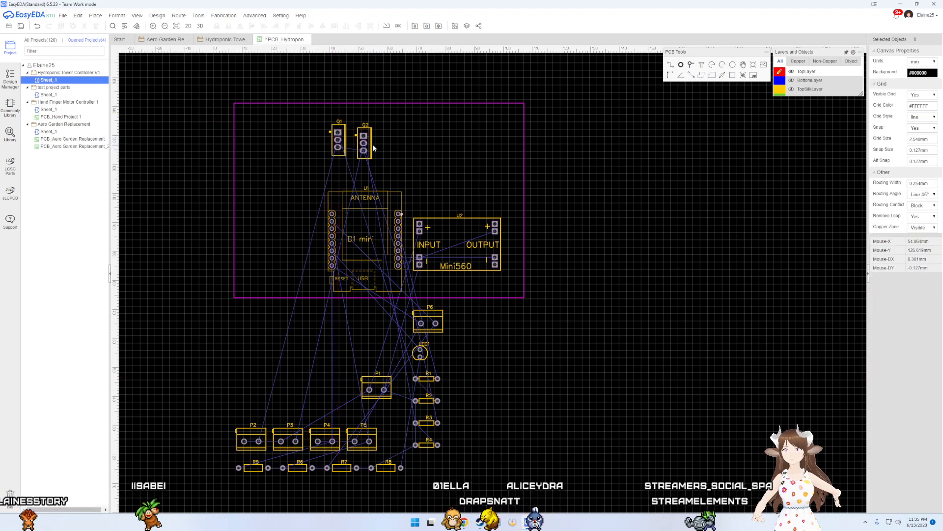
{"action": "left_click_drag", "start_coordinate": [374, 147], "coordinate": [429, 133]}
Step: Move resistors R1 and R2 together to the left of Q1 on the board, and return to the schematic
{"action": "left_click_drag", "start_coordinate": [452, 403], "coordinate": [423, 372]}
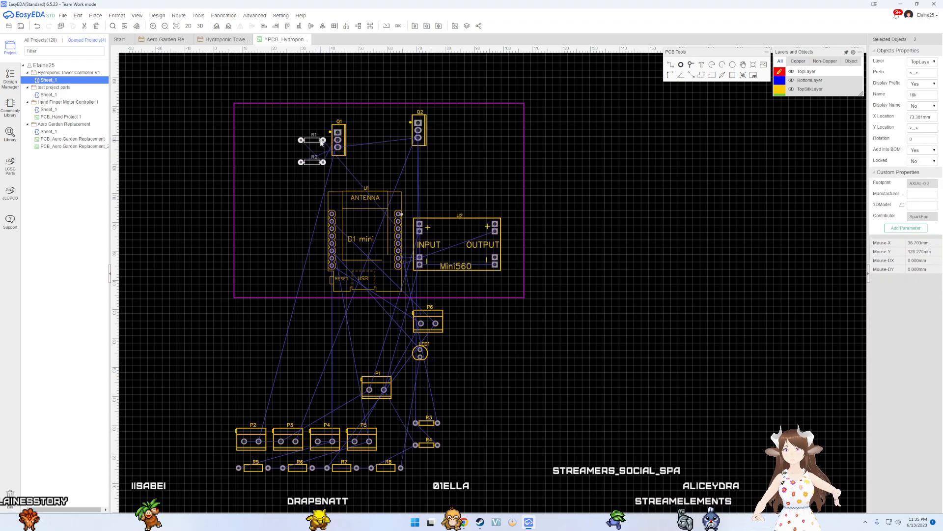
{"action": "left_click", "coordinate": [208, 39]}
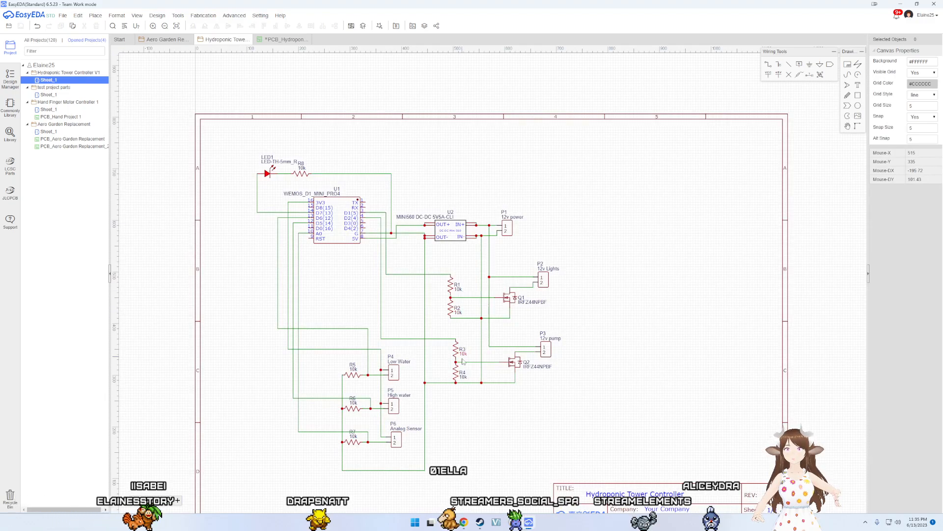
Step: Return to the PCB layout, shift resistors R1 and R2 together closer to Q1, and lower Q2 away from the board's upper edge
{"action": "left_click", "coordinate": [285, 39]}
{"action": "scroll", "coordinate": [338, 139], "scroll_direction": "up", "scroll_amount": 2}
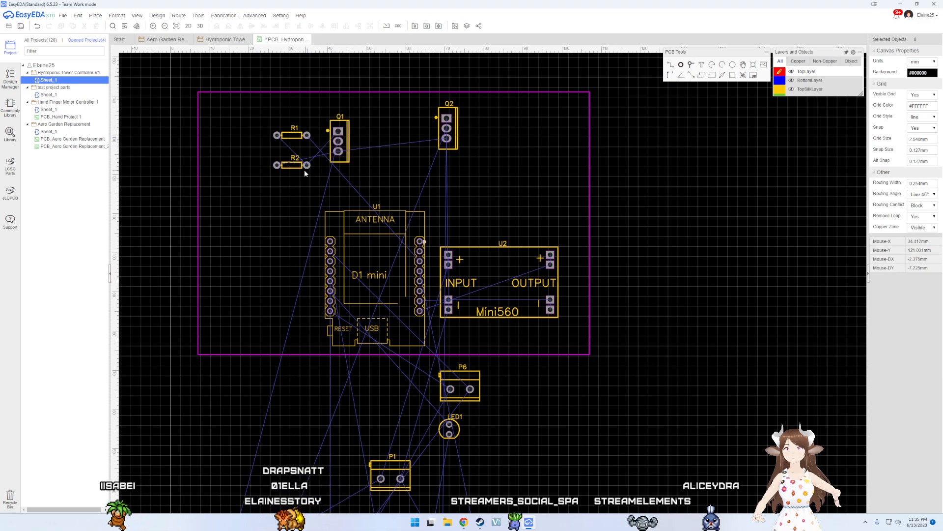
{"action": "left_click_drag", "start_coordinate": [277, 121], "coordinate": [305, 130]}
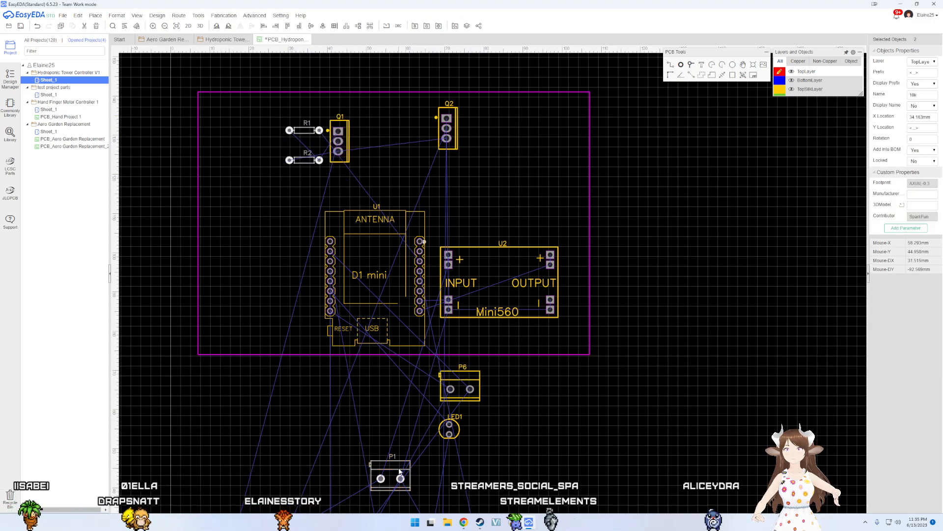
{"action": "left_click_drag", "start_coordinate": [449, 122], "coordinate": [456, 164]}
Step: Place terminal connectors P2 and P3 inside the board near its upper edge, P2 between the transistors and P3 to the right of Q2
{"action": "scroll", "coordinate": [466, 267], "scroll_direction": "down", "scroll_amount": 5}
{"action": "scroll", "coordinate": [424, 354], "scroll_direction": "up", "scroll_amount": 4}
{"action": "left_click_drag", "start_coordinate": [361, 389], "coordinate": [482, 70]}
{"action": "right_click_drag", "start_coordinate": [498, 105], "coordinate": [494, 189]}
{"action": "right_click_drag", "start_coordinate": [424, 396], "coordinate": [410, 375]}
{"action": "left_click_drag", "start_coordinate": [381, 460], "coordinate": [556, 159]}
Step: Place resistors R3 and R4 together on the board between connector P3 and the Mini560, to the right of Q2
{"action": "left_click_drag", "start_coordinate": [517, 433], "coordinate": [543, 216]}
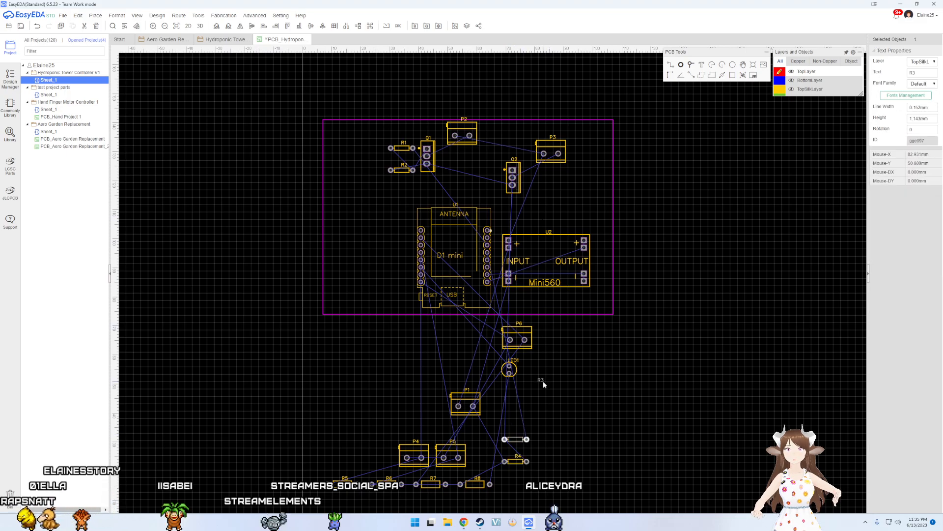
{"action": "key", "text": "ctrl+z"}
{"action": "left_click_drag", "start_coordinate": [522, 442], "coordinate": [561, 201]}
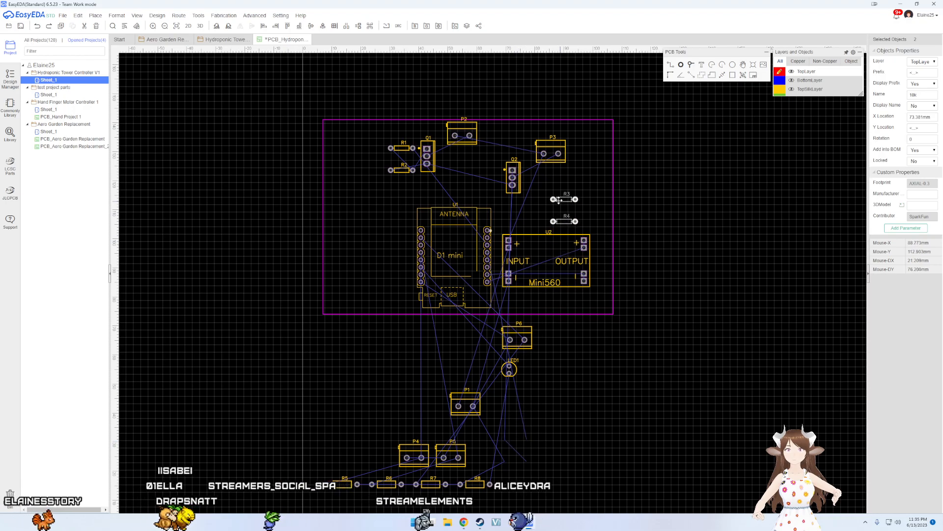
Step: Line up connector P3 immediately to the right of P2 along the board's upper edge, and shift Q1 slightly down and right
{"action": "scroll", "coordinate": [560, 201], "scroll_direction": "up", "scroll_amount": 5}
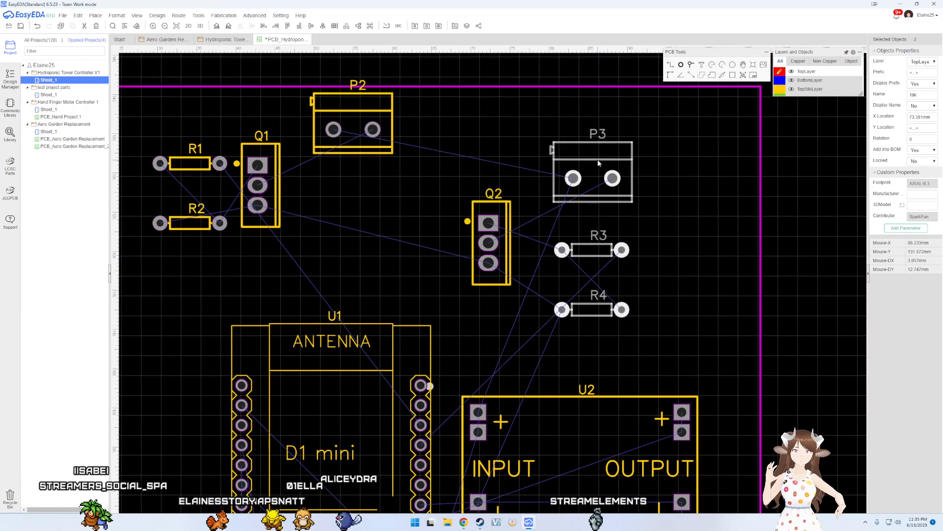
{"action": "left_click_drag", "start_coordinate": [595, 160], "coordinate": [435, 114]}
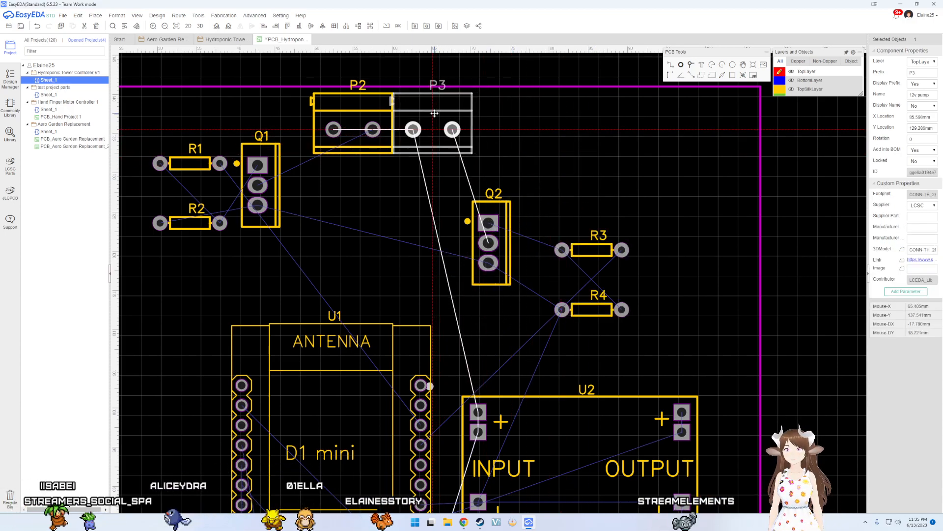
{"action": "left_click", "coordinate": [374, 110]}
{"action": "left_click_drag", "start_coordinate": [271, 202], "coordinate": [303, 225]}
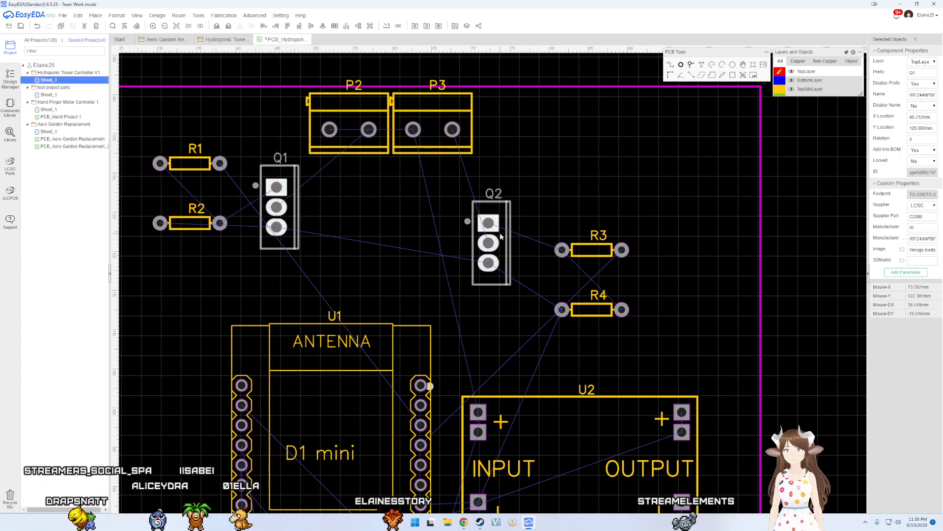
Step: Stack resistors R3 and R4 to the left of Q2 below connector P3, and shift Q2 slightly up and right
{"action": "left_click_drag", "start_coordinate": [632, 334], "coordinate": [574, 236]}
{"action": "left_click_drag", "start_coordinate": [450, 216], "coordinate": [435, 193]}
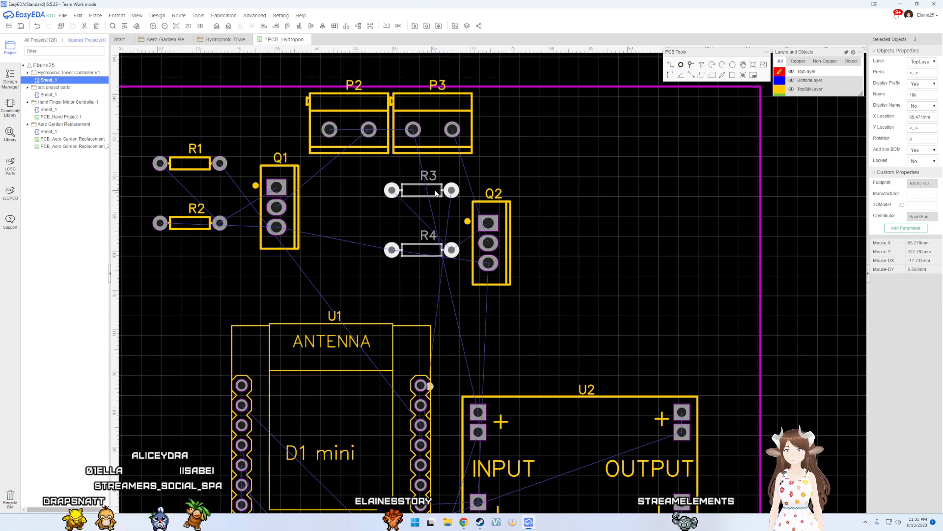
{"action": "left_click_drag", "start_coordinate": [509, 225], "coordinate": [531, 203]}
{"action": "left_click_drag", "start_coordinate": [433, 191], "coordinate": [449, 191]}
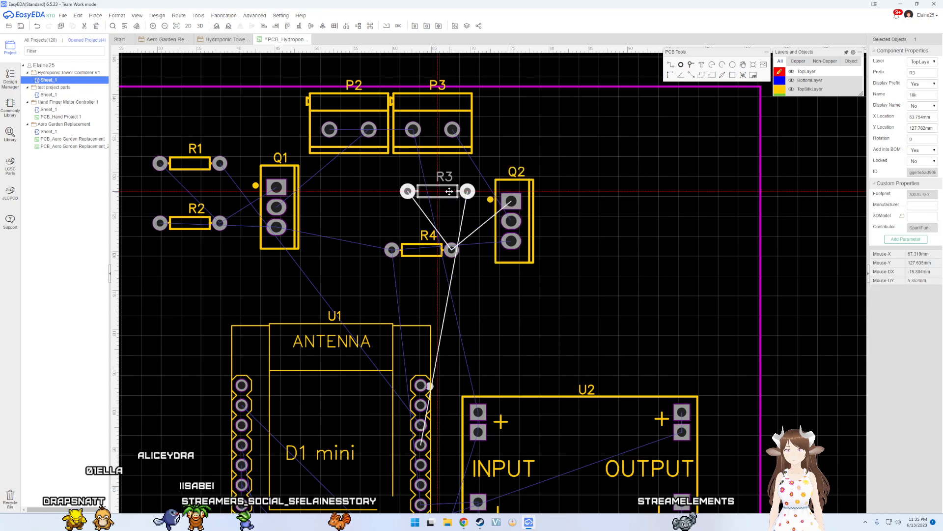
{"action": "left_click_drag", "start_coordinate": [439, 249], "coordinate": [452, 252]}
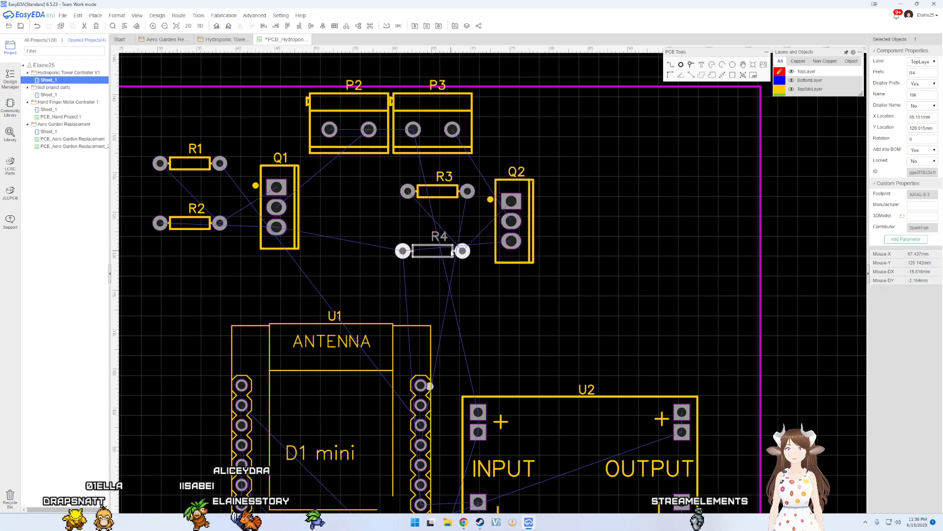
Step: Rotate transistor Q1 to 90° and place it to the left of connector P2 along the board's upper edge
{"action": "right_click_drag", "start_coordinate": [360, 217], "coordinate": [442, 249]}
{"action": "left_click", "coordinate": [370, 236]}
{"action": "left_click", "coordinate": [279, 16]}
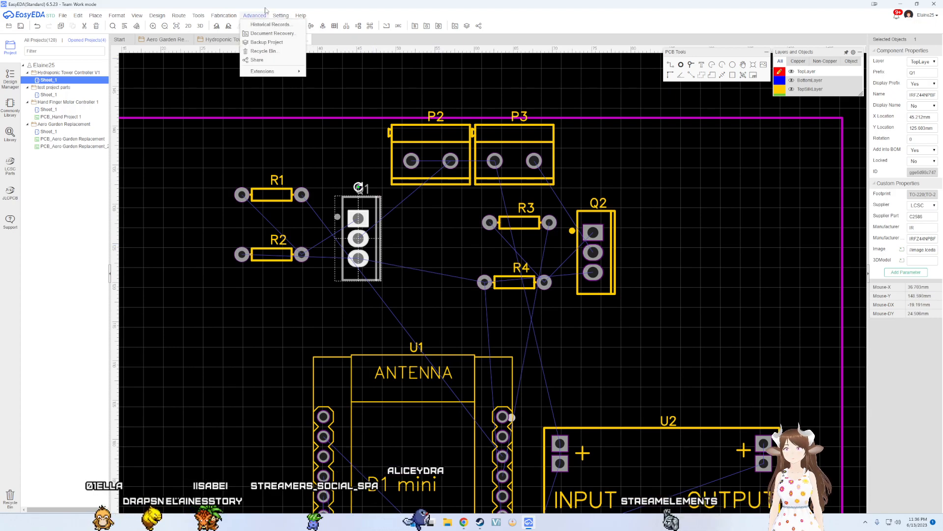
{"action": "key", "text": "space"}
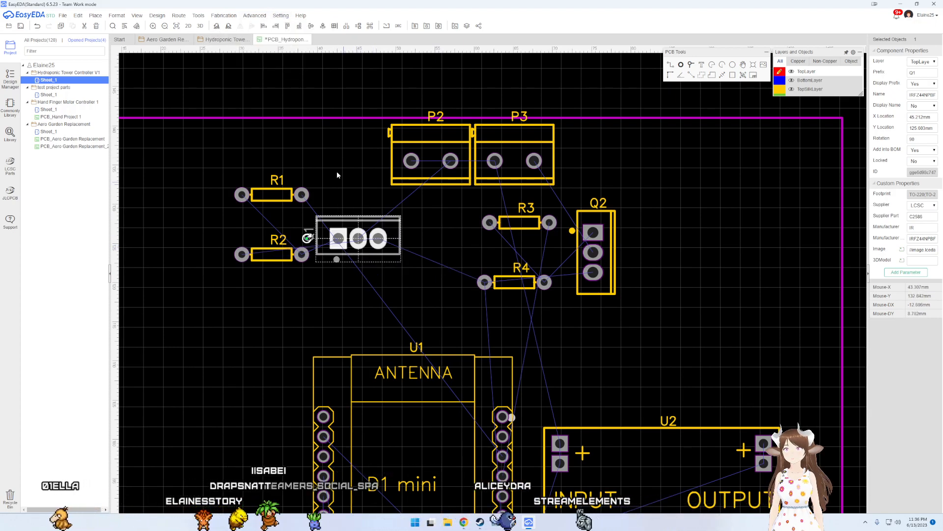
{"action": "left_click_drag", "start_coordinate": [353, 238], "coordinate": [321, 152]}
Step: Rotate transistor Q2 to 90°, place it immediately to the right of P3, and move resistors R3 and R4 beneath it
{"action": "left_click", "coordinate": [593, 201]}
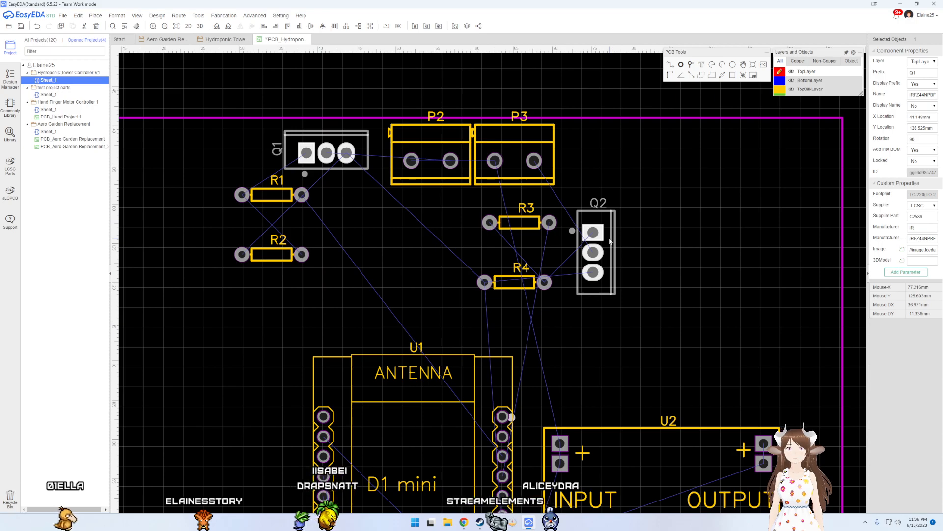
{"action": "key", "text": "space"}
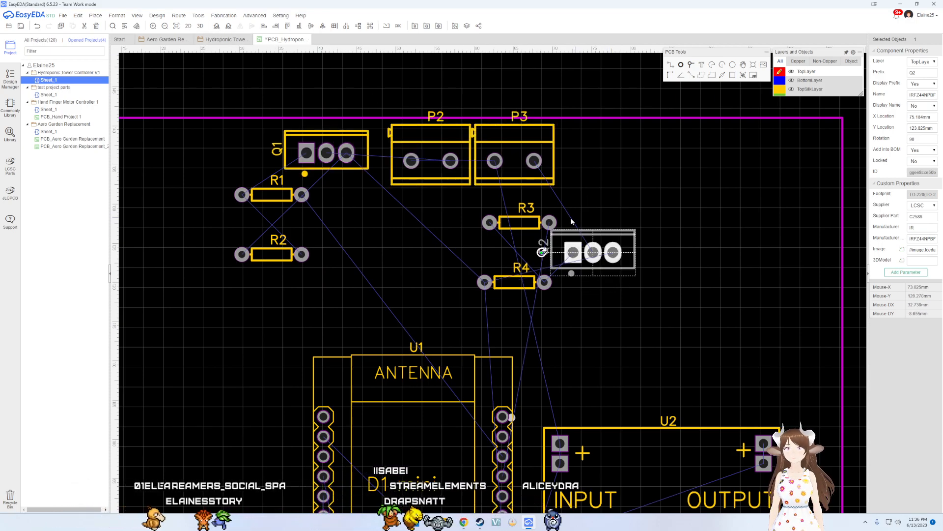
{"action": "left_click_drag", "start_coordinate": [594, 252], "coordinate": [611, 151]}
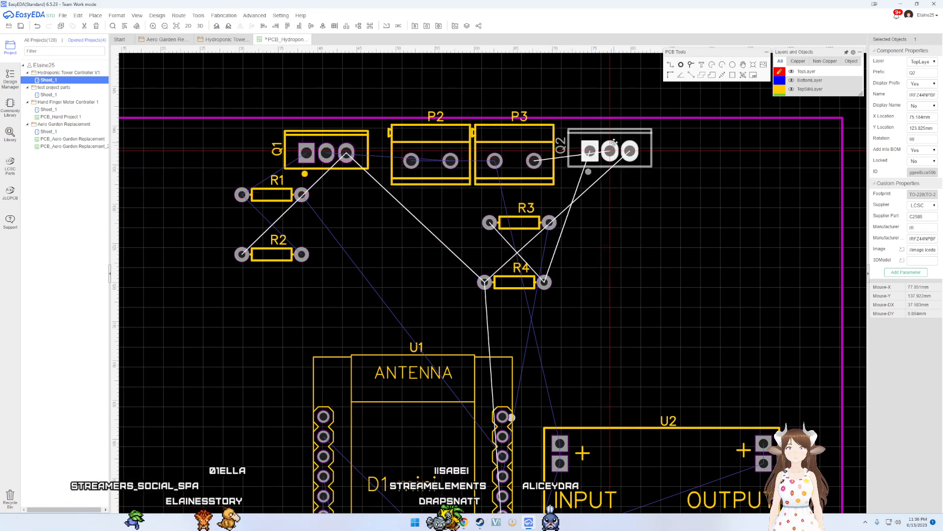
{"action": "left_click_drag", "start_coordinate": [524, 225], "coordinate": [629, 204]}
{"action": "left_click_drag", "start_coordinate": [525, 282], "coordinate": [589, 250]}
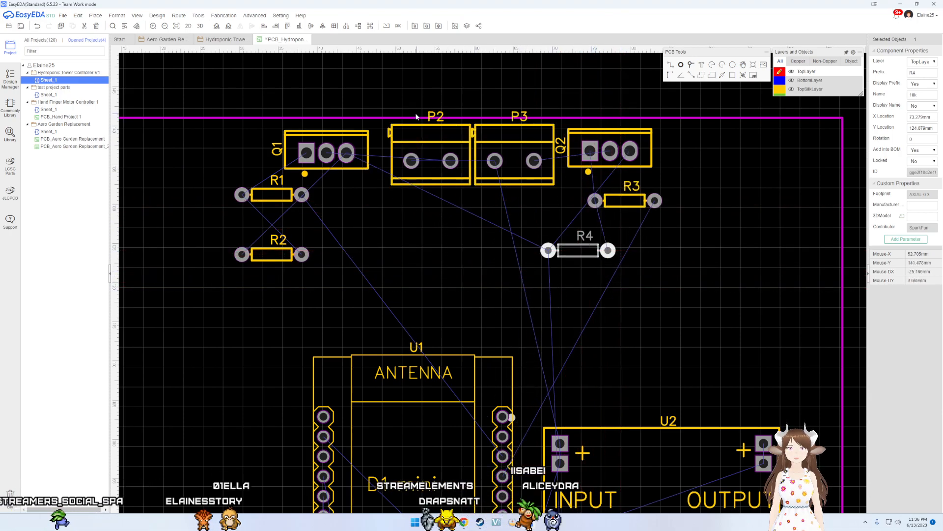
Step: Stack R1 and R2 beneath Q1, with R2 rotated to 180° directly under the transistor and R1 below it
{"action": "left_click_drag", "start_coordinate": [269, 198], "coordinate": [328, 200]}
{"action": "left_click_drag", "start_coordinate": [271, 254], "coordinate": [322, 226]}
{"action": "key", "text": "space"}
{"action": "key", "text": "space"}
{"action": "left_click_drag", "start_coordinate": [326, 185], "coordinate": [325, 192]}
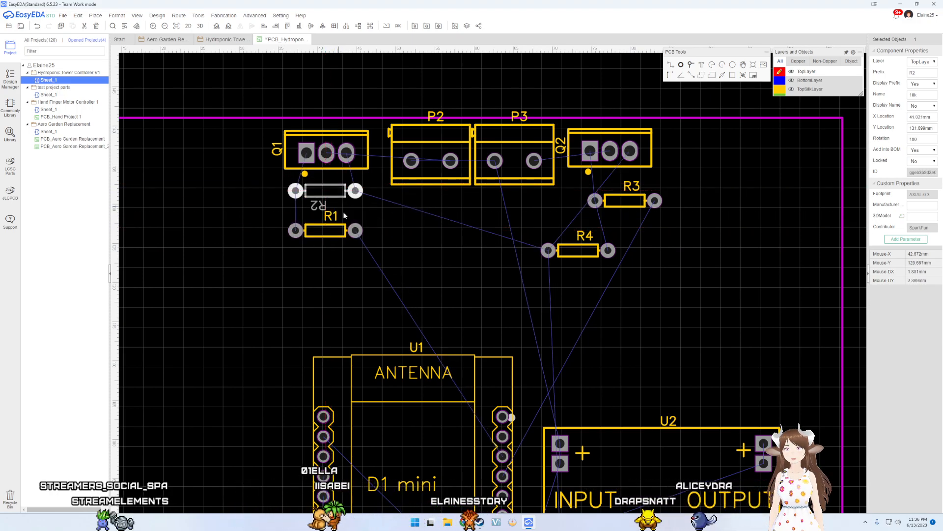
Step: Place R4 directly beneath Q2, rotate it to 180°, and move R3 below it
{"action": "left_click_drag", "start_coordinate": [578, 251], "coordinate": [621, 187]}
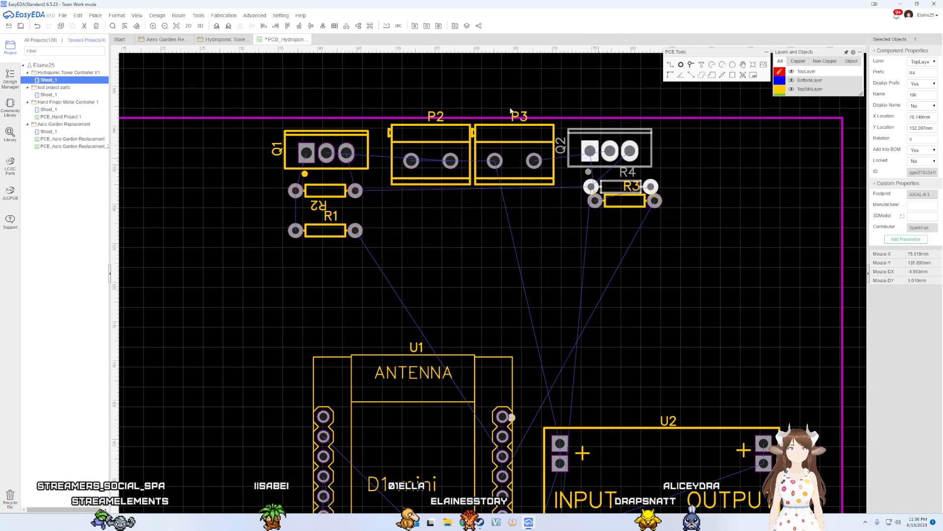
{"action": "left_click", "coordinate": [199, 15]}
{"action": "left_click", "coordinate": [229, 26]}
{"action": "left_click", "coordinate": [228, 25]}
{"action": "left_click_drag", "start_coordinate": [638, 201], "coordinate": [629, 223]}
Step: Fine-tune the positions of R3, R4 and Q2 so both resistors sit stacked neatly beneath the transistor
{"action": "scroll", "coordinate": [629, 224], "scroll_direction": "down", "scroll_amount": 5}
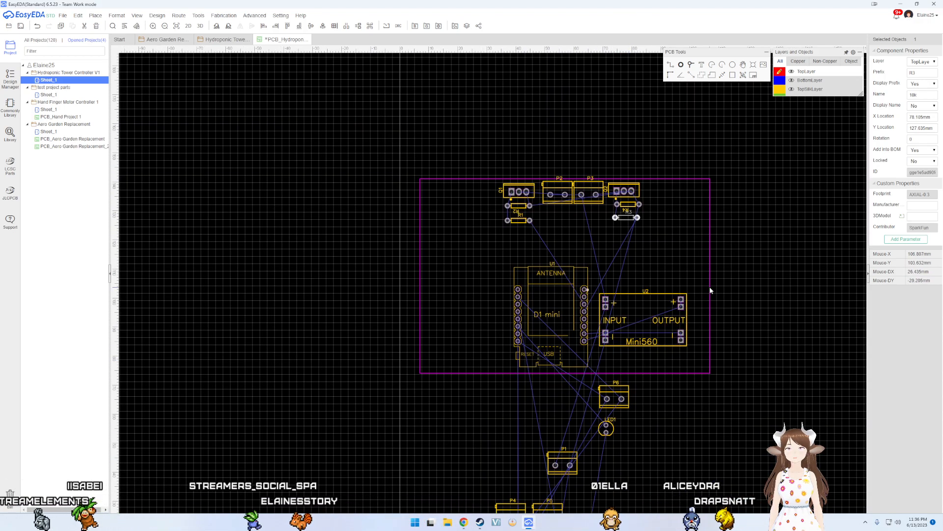
{"action": "scroll", "coordinate": [638, 211], "scroll_direction": "up", "scroll_amount": 5}
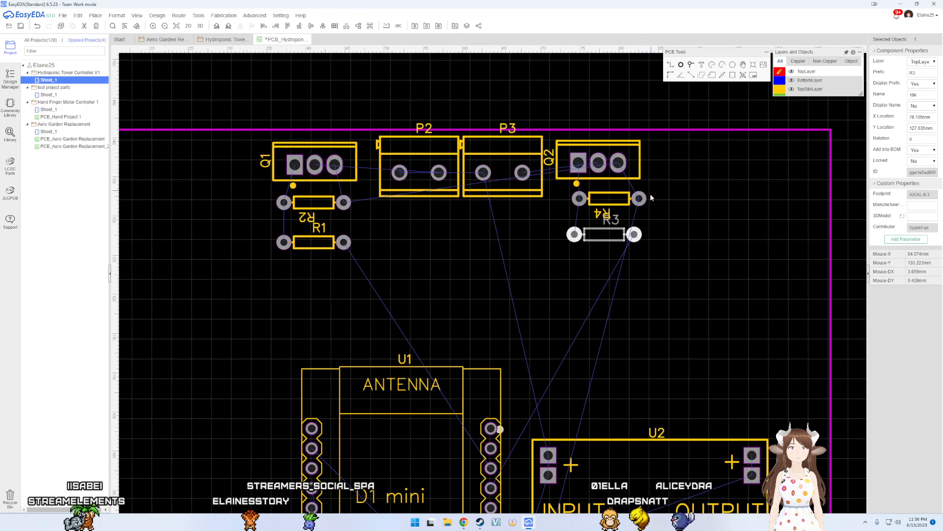
{"action": "mouse_move", "coordinate": [614, 241]}
{"action": "left_mouse_down"}
{"action": "mouse_move", "coordinate": [616, 230]}
{"action": "mouse_move", "coordinate": [614, 239]}
{"action": "left_mouse_up"}
{"action": "left_click_drag", "start_coordinate": [609, 199], "coordinate": [599, 200]}
{"action": "left_click_drag", "start_coordinate": [613, 149], "coordinate": [617, 147]}
Step: Bring connector P1 onto the board above the Mini560, then rotate the Mini560 to 180° and reposition it beside the D1 mini
{"action": "scroll", "coordinate": [624, 236], "scroll_direction": "down", "scroll_amount": 4}
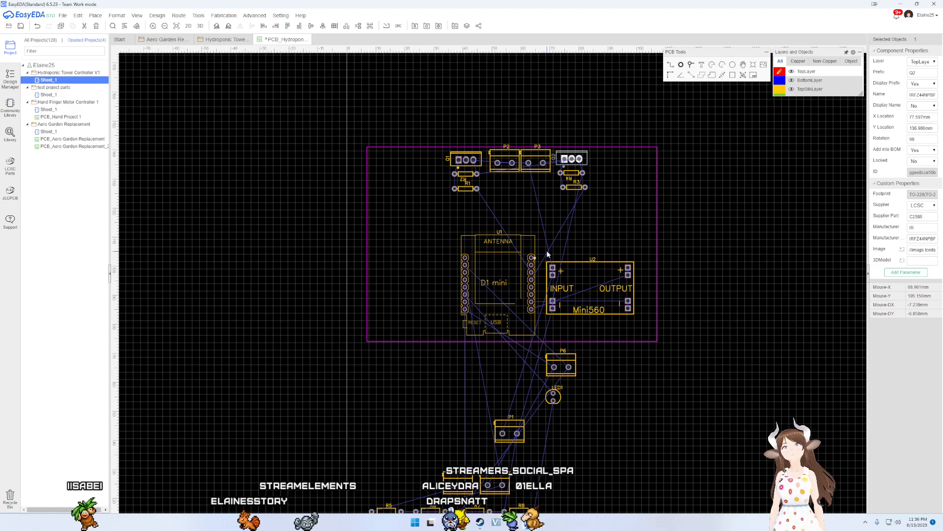
{"action": "left_click_drag", "start_coordinate": [515, 427], "coordinate": [625, 228]}
{"action": "left_click", "coordinate": [613, 274]}
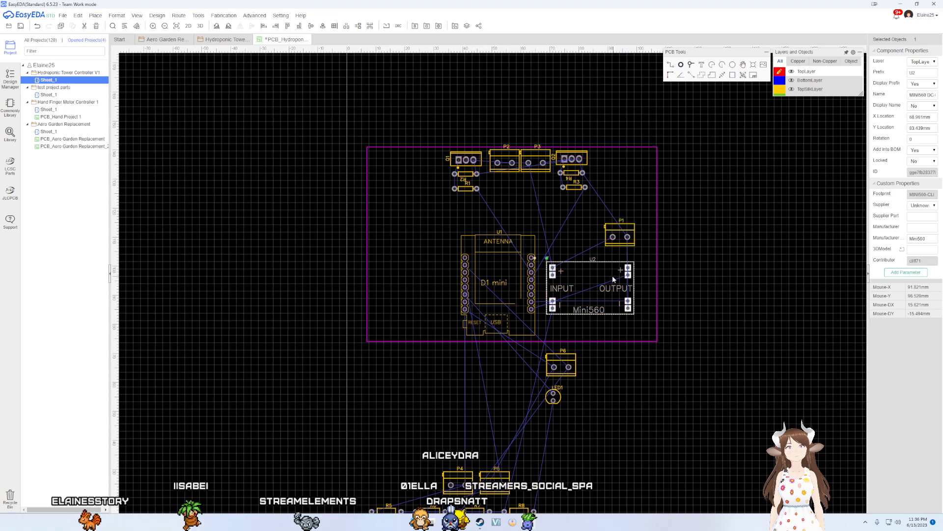
{"action": "double_click", "coordinate": [228, 26]}
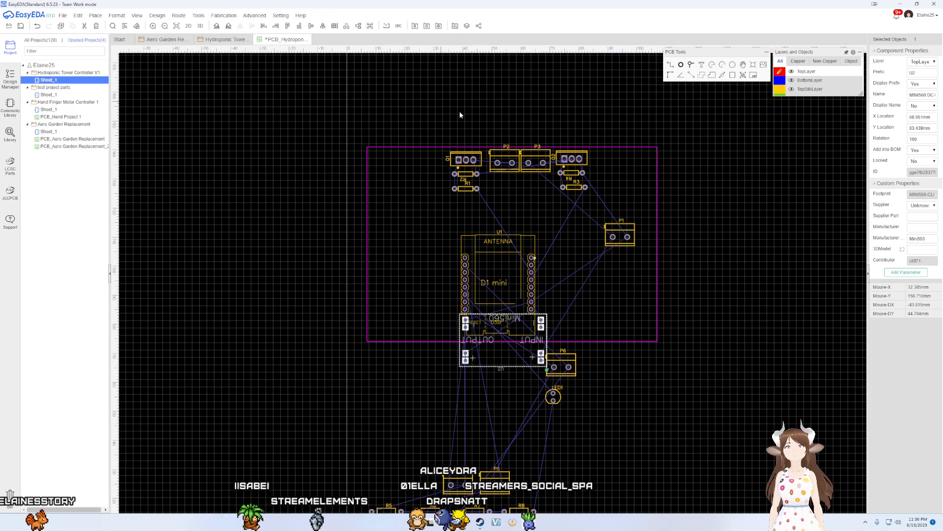
{"action": "left_click_drag", "start_coordinate": [504, 359], "coordinate": [582, 323]}
Step: Shift the D1 mini and Mini560 left and up as a pair, and place P1 upright against the Mini560's input end
{"action": "left_click_drag", "start_coordinate": [468, 305], "coordinate": [485, 306]}
{"action": "left_click_drag", "start_coordinate": [576, 305], "coordinate": [553, 306]}
{"action": "left_click_drag", "start_coordinate": [622, 239], "coordinate": [633, 293]}
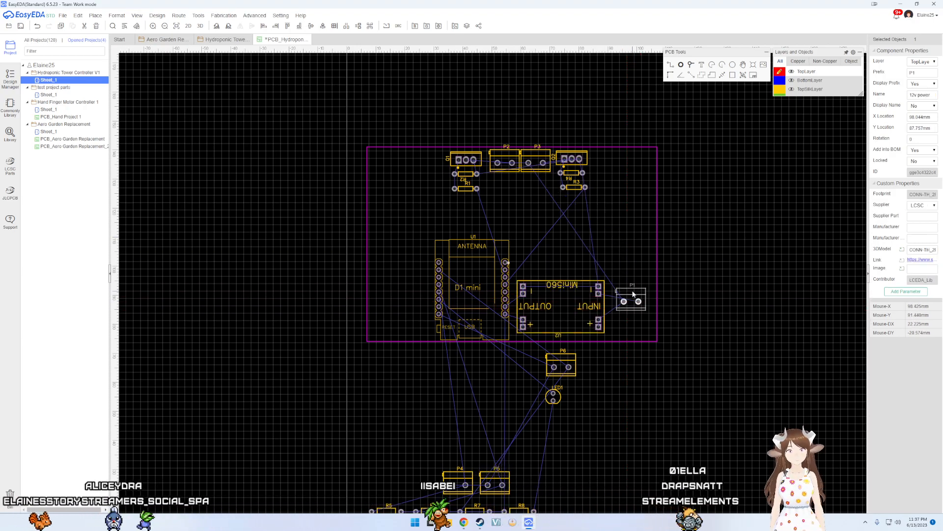
{"action": "left_click_drag", "start_coordinate": [481, 272], "coordinate": [478, 235]}
{"action": "left_click_drag", "start_coordinate": [568, 303], "coordinate": [564, 268]}
{"action": "left_click_drag", "start_coordinate": [627, 291], "coordinate": [620, 256]}
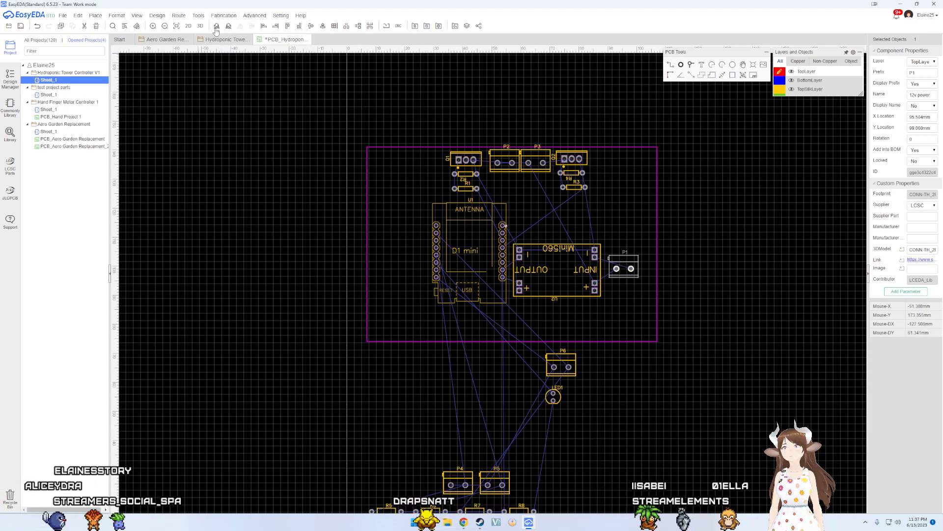
{"action": "left_click_drag", "start_coordinate": [623, 275], "coordinate": [632, 257]}
Step: Place connectors P4, P5 and P6 inside the board to the left of the D1 mini
{"action": "scroll", "coordinate": [552, 415], "scroll_direction": "down", "scroll_amount": 2}
{"action": "scroll", "coordinate": [552, 415], "scroll_direction": "up", "scroll_amount": 3}
{"action": "left_click_drag", "start_coordinate": [468, 448], "coordinate": [373, 125]}
{"action": "left_click_drag", "start_coordinate": [506, 445], "coordinate": [364, 170]}
{"action": "left_click_drag", "start_coordinate": [615, 290], "coordinate": [394, 85]}
Step: Move resistors R5 to R8 up to just below the board outline, and place R8 on the board above P6
{"action": "right_click_drag", "start_coordinate": [466, 423], "coordinate": [475, 371]}
{"action": "left_click_drag", "start_coordinate": [369, 411], "coordinate": [387, 241]}
{"action": "right_click_drag", "start_coordinate": [527, 317], "coordinate": [588, 508]}
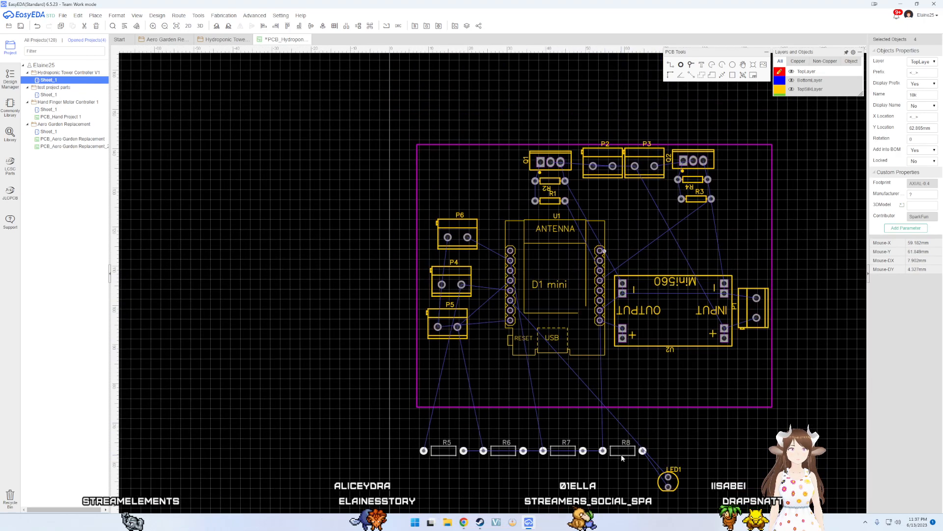
{"action": "left_click", "coordinate": [621, 454]}
{"action": "left_click_drag", "start_coordinate": [631, 452], "coordinate": [503, 196]}
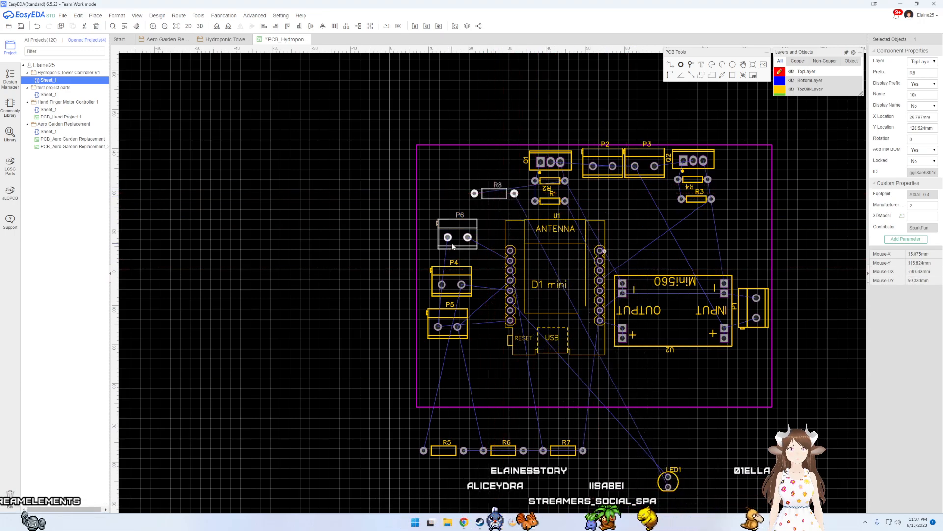
Step: Rotate connectors P6, P4 and P5 to 270°, and arrange them vertically left of the D1 mini with P5 directly below P6
{"action": "left_click", "coordinate": [453, 246]}
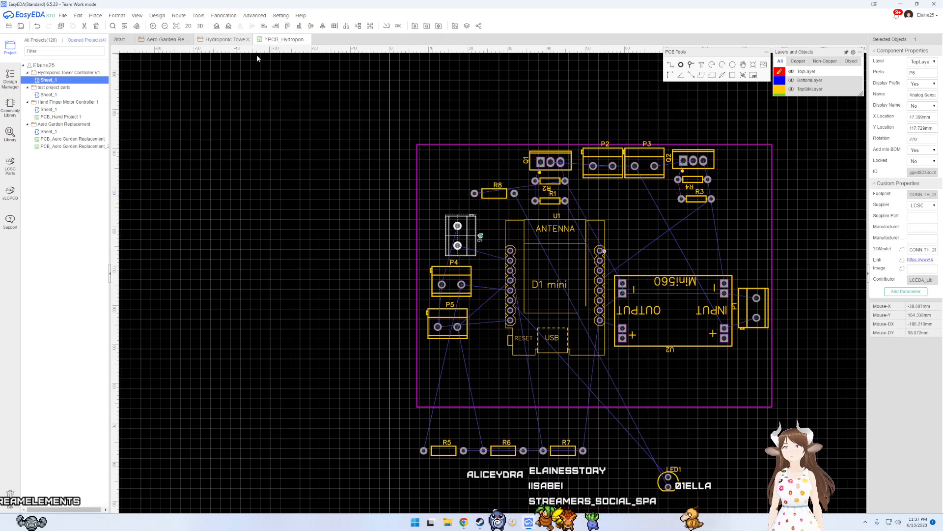
{"action": "left_click", "coordinate": [462, 286]}
{"action": "left_click", "coordinate": [465, 265]}
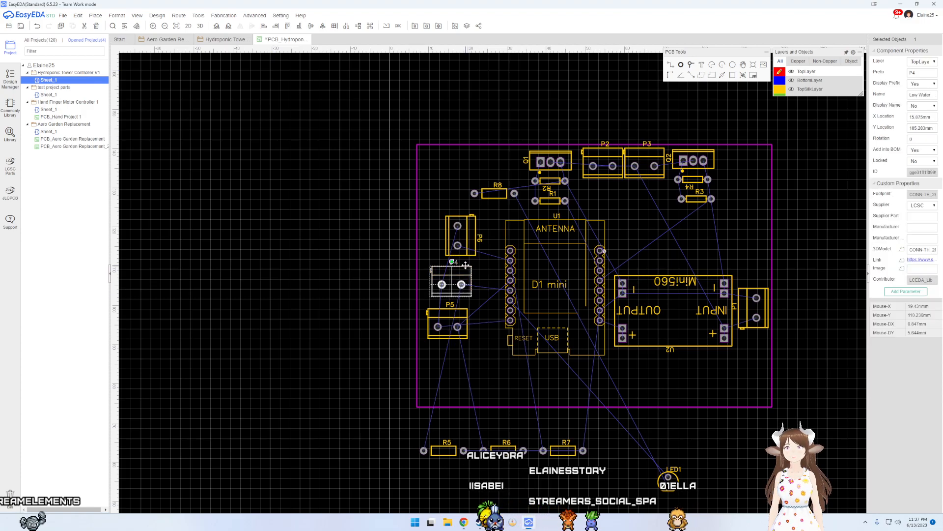
{"action": "left_click_drag", "start_coordinate": [468, 269], "coordinate": [478, 294]}
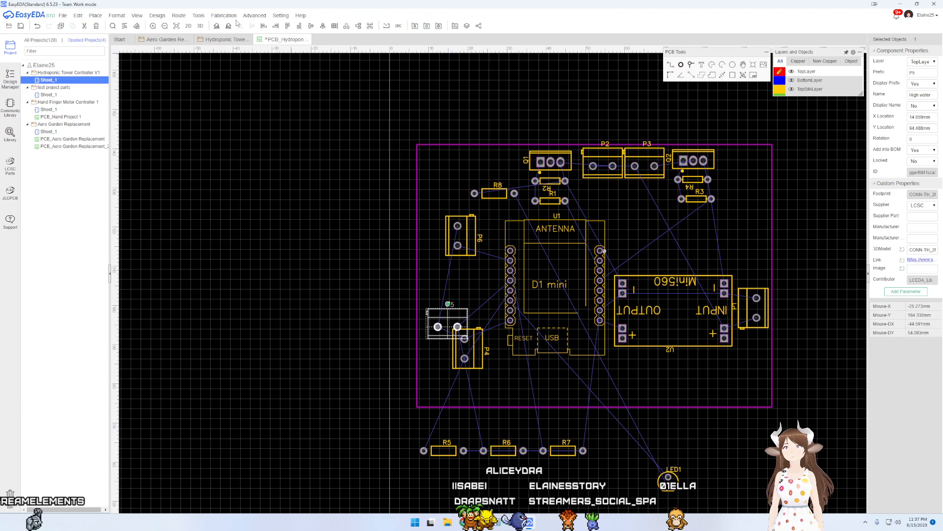
{"action": "left_click", "coordinate": [227, 26]}
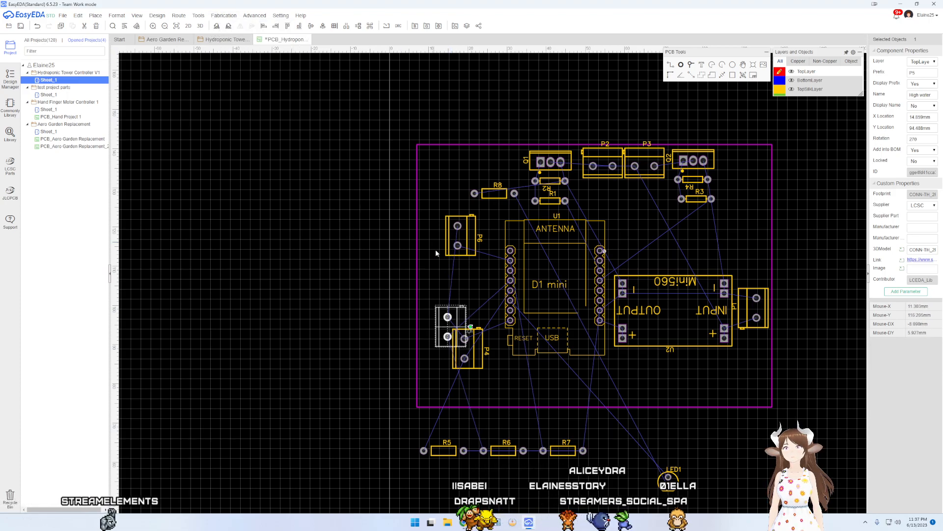
{"action": "left_click_drag", "start_coordinate": [448, 332], "coordinate": [452, 270]}
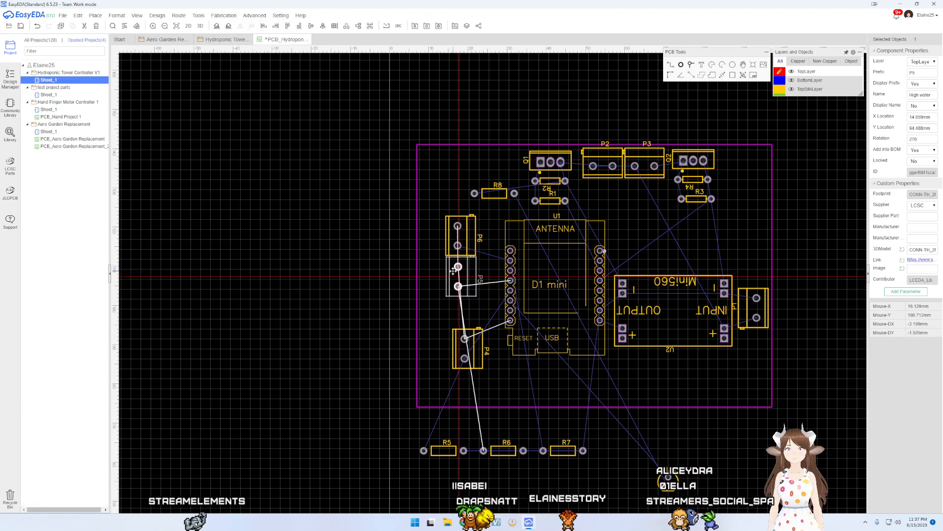
Step: Align P5 and P4 flush beneath P6 in a single vertical column, and select all three connectors together
{"action": "scroll", "coordinate": [452, 270], "scroll_direction": "up", "scroll_amount": 3}
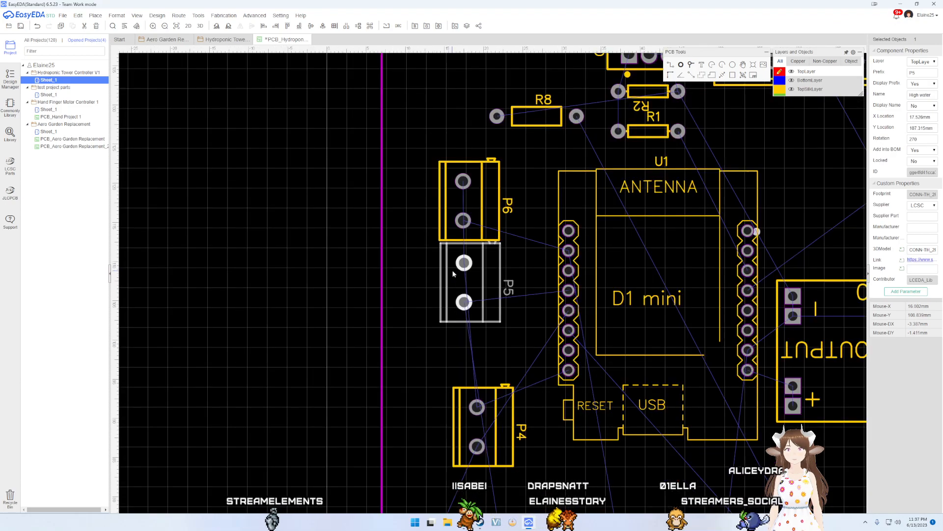
{"action": "left_click_drag", "start_coordinate": [477, 269], "coordinate": [476, 270]}
{"action": "left_click_drag", "start_coordinate": [494, 408], "coordinate": [481, 341]}
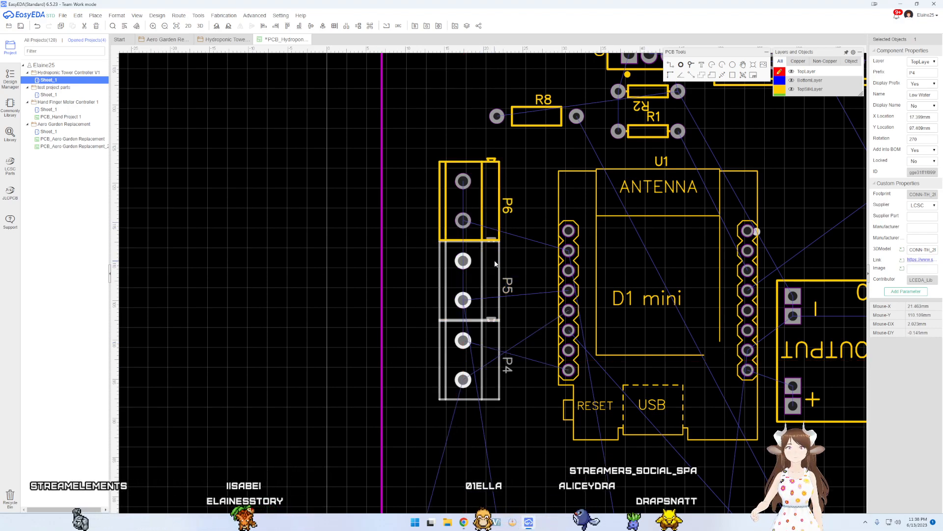
{"action": "left_click", "coordinate": [495, 261]}
{"action": "left_click", "coordinate": [493, 229], "text": "ctrl"}
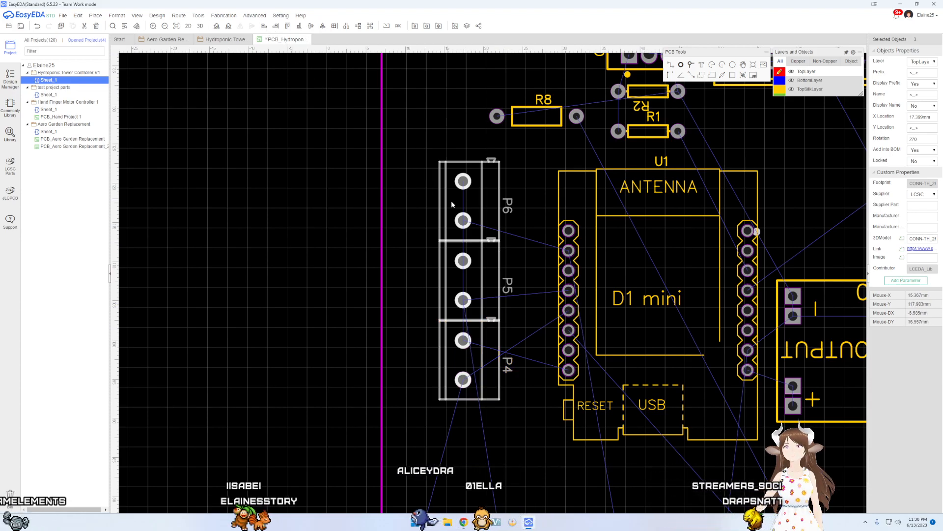
Step: Move connectors P4, P5 and P6 together against the board's left edge, and shift R8 up toward the upper-left corner
{"action": "left_click_drag", "start_coordinate": [452, 226], "coordinate": [398, 192]}
{"action": "right_click_drag", "start_coordinate": [493, 256], "coordinate": [490, 419]}
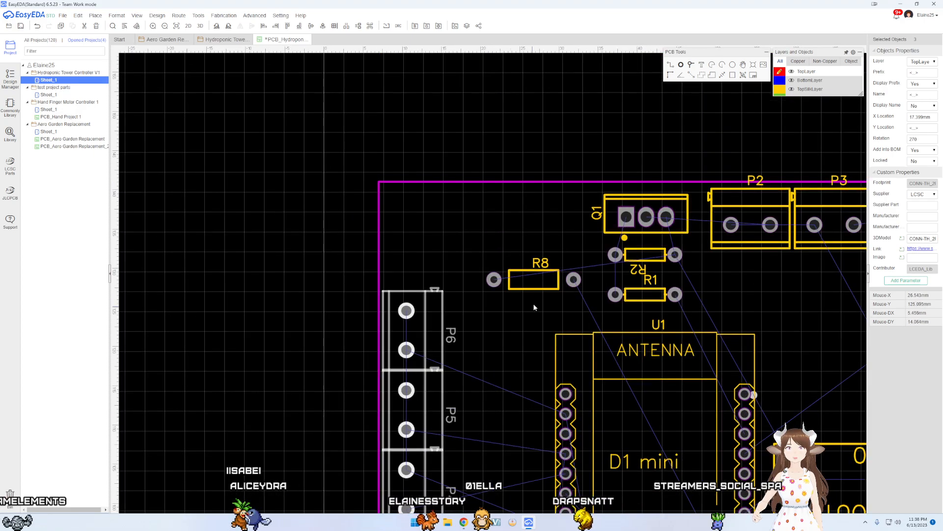
{"action": "left_click_drag", "start_coordinate": [543, 280], "coordinate": [492, 249]}
{"action": "scroll", "coordinate": [570, 349], "scroll_direction": "down", "scroll_amount": 5}
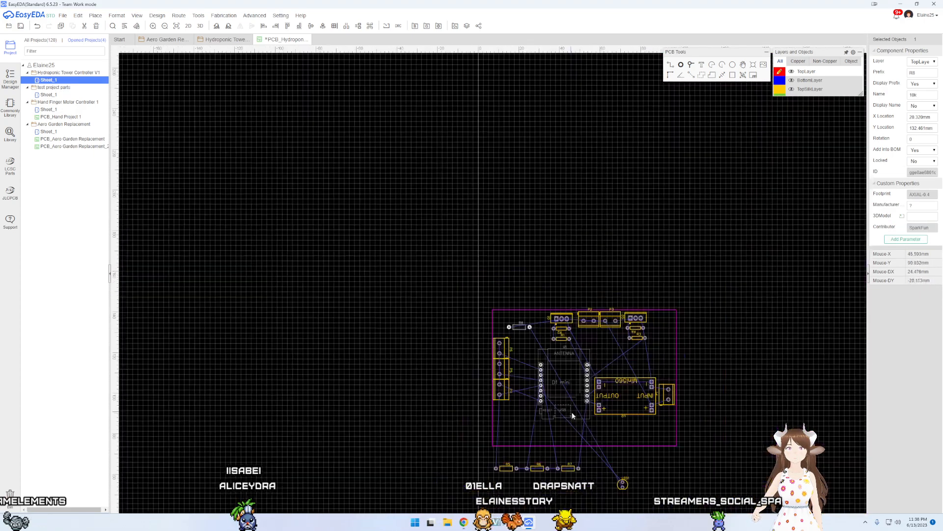
Step: Place LED1 on the board between R8 and Q1, rotated to 180° and level with R8
{"action": "left_click_drag", "start_coordinate": [623, 484], "coordinate": [528, 326]}
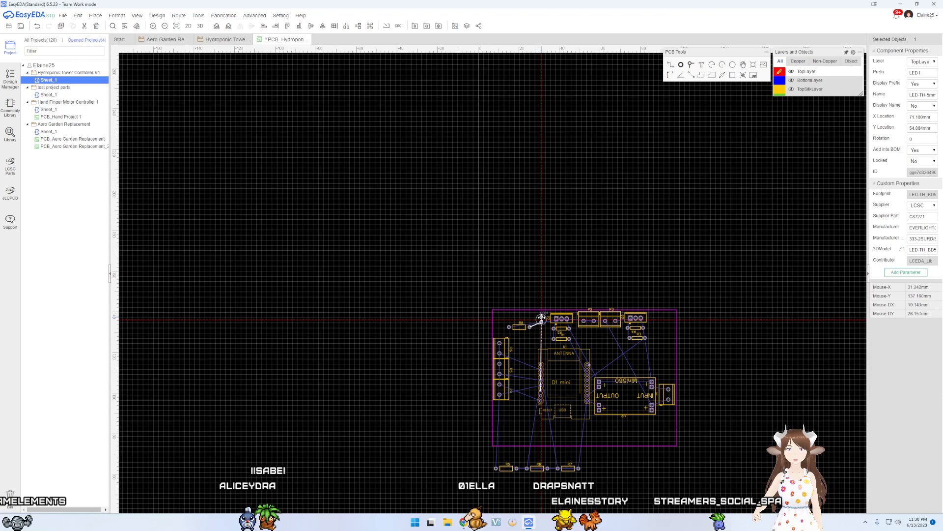
{"action": "scroll", "coordinate": [541, 320], "scroll_direction": "up", "scroll_amount": 6}
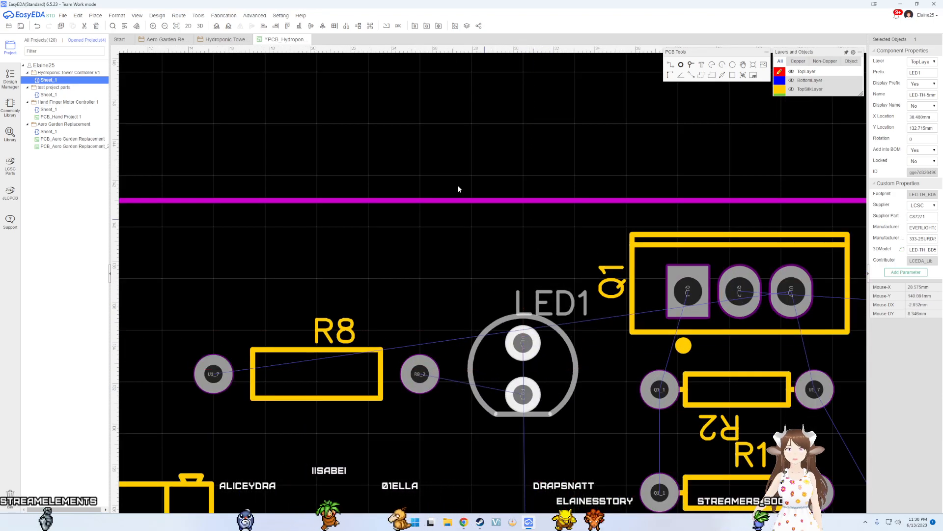
{"action": "double_click", "coordinate": [228, 26]}
{"action": "right_click_drag", "start_coordinate": [459, 362], "coordinate": [458, 257]}
{"action": "left_click_drag", "start_coordinate": [526, 284], "coordinate": [519, 333]}
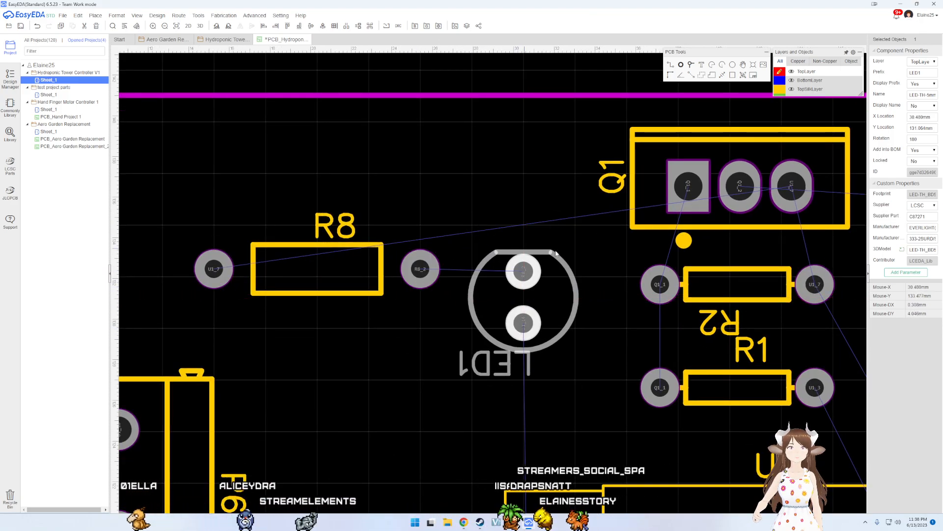
Step: Place resistors R5, R6 and R7 horizontally between the connector column and the D1 mini, beside P4, P5 and P6 respectively
{"action": "scroll", "coordinate": [583, 258], "scroll_direction": "down", "scroll_amount": 1}
{"action": "right_click_drag", "start_coordinate": [527, 405], "coordinate": [493, 211]}
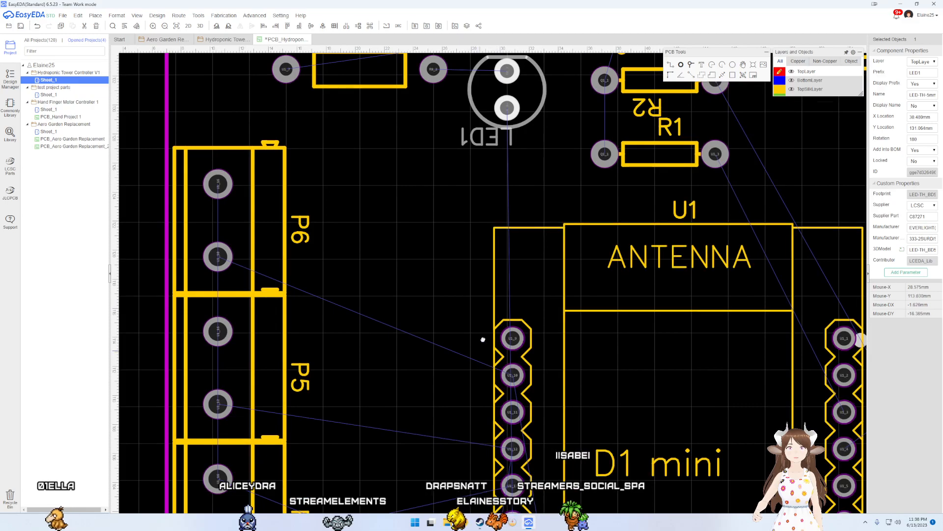
{"action": "right_click_drag", "start_coordinate": [481, 348], "coordinate": [487, 435]}
{"action": "right_click_drag", "start_coordinate": [435, 335], "coordinate": [432, 122]}
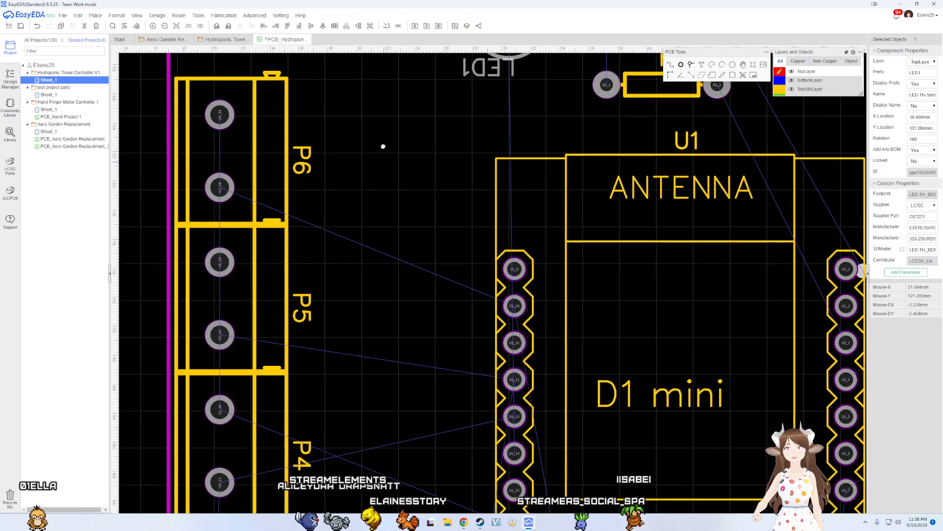
{"action": "right_click_drag", "start_coordinate": [391, 464], "coordinate": [433, 319]}
{"action": "scroll", "coordinate": [440, 289], "scroll_direction": "up", "scroll_amount": 1}
{"action": "scroll", "coordinate": [483, 260], "scroll_direction": "down", "scroll_amount": 3}
{"action": "scroll", "coordinate": [462, 305], "scroll_direction": "down", "scroll_amount": 2}
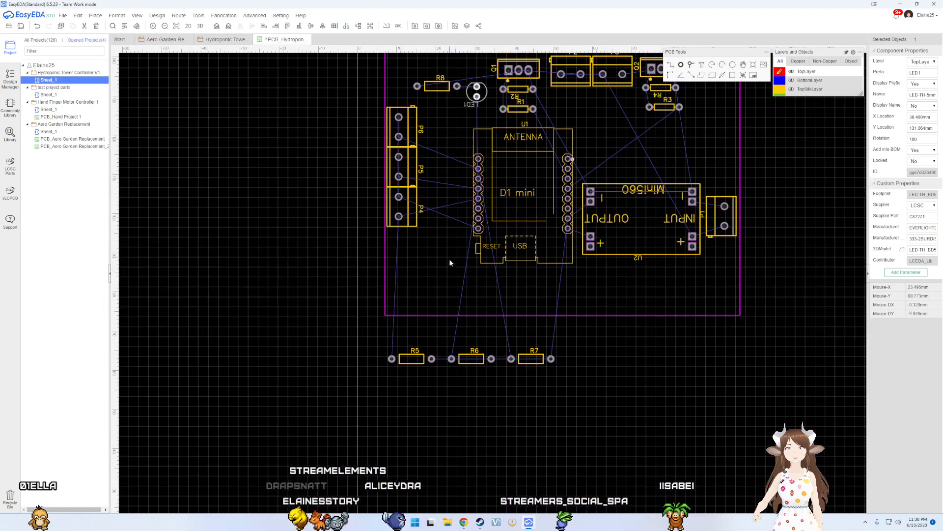
{"action": "left_click_drag", "start_coordinate": [423, 365], "coordinate": [457, 221]}
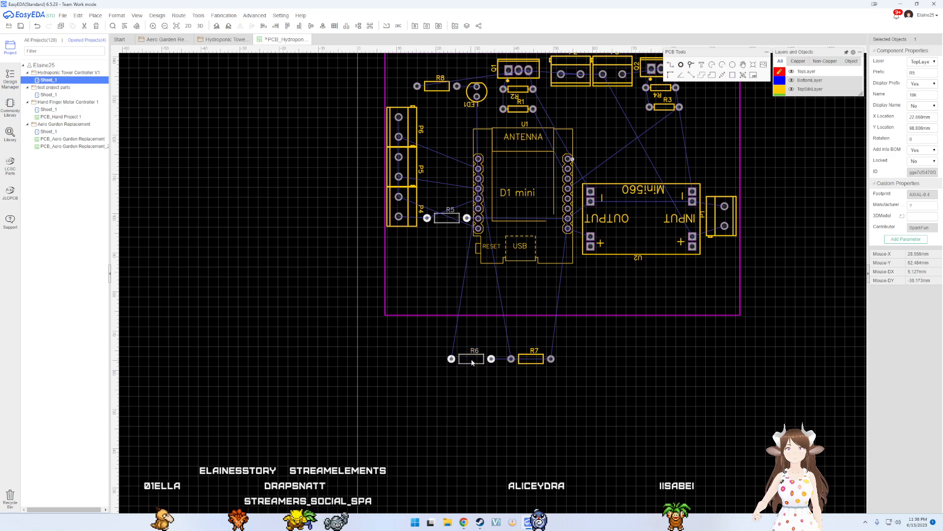
{"action": "left_click_drag", "start_coordinate": [530, 362], "coordinate": [443, 148]}
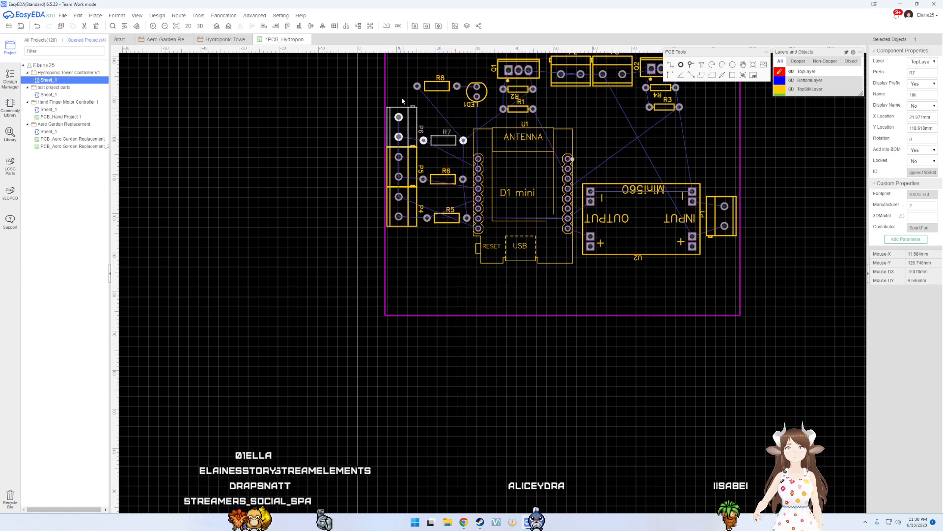
Step: Shrink the board outline from its lower and right edges, with the Mini560 in the lower-right corner and P1 above it
{"action": "scroll", "coordinate": [410, 157], "scroll_direction": "up", "scroll_amount": 1}
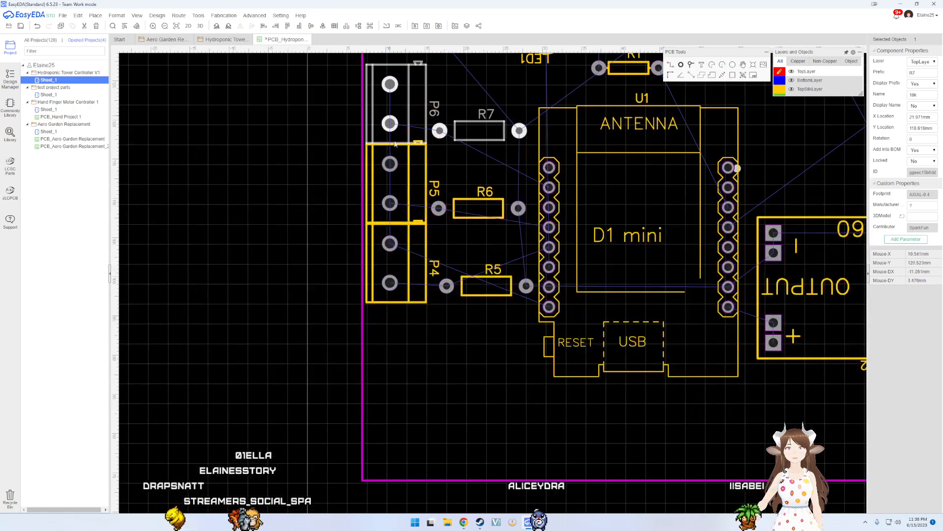
{"action": "right_click_drag", "start_coordinate": [620, 386], "coordinate": [377, 458]}
{"action": "right_click_drag", "start_coordinate": [549, 371], "coordinate": [503, 347]}
{"action": "scroll", "coordinate": [543, 377], "scroll_direction": "up", "scroll_amount": 1}
{"action": "scroll", "coordinate": [589, 373], "scroll_direction": "down", "scroll_amount": 2}
{"action": "left_click_drag", "start_coordinate": [515, 480], "coordinate": [519, 411]}
{"action": "mouse_move", "coordinate": [608, 308]}
{"action": "left_mouse_down"}
{"action": "mouse_move", "coordinate": [604, 237]}
{"action": "mouse_move", "coordinate": [605, 318]}
{"action": "left_mouse_up"}
{"action": "left_click_drag", "start_coordinate": [705, 338], "coordinate": [656, 252]}
{"action": "left_click_drag", "start_coordinate": [734, 249], "coordinate": [686, 253]}
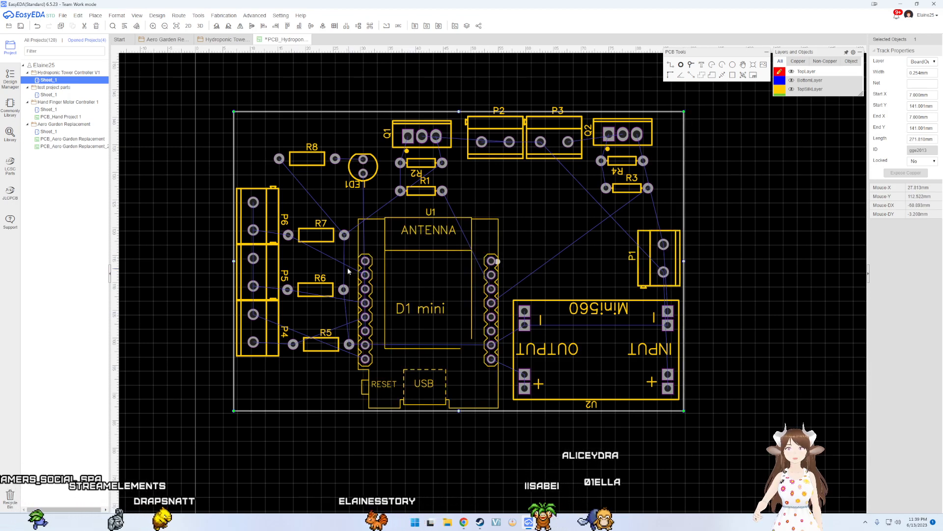
Step: Rotate resistors R7 and R6 to vertical and stack them between the connector column and the D1 mini
{"action": "left_click_drag", "start_coordinate": [320, 236], "coordinate": [319, 229]}
{"action": "left_click_drag", "start_coordinate": [325, 287], "coordinate": [326, 288]}
{"action": "left_click_drag", "start_coordinate": [319, 235], "coordinate": [318, 242]}
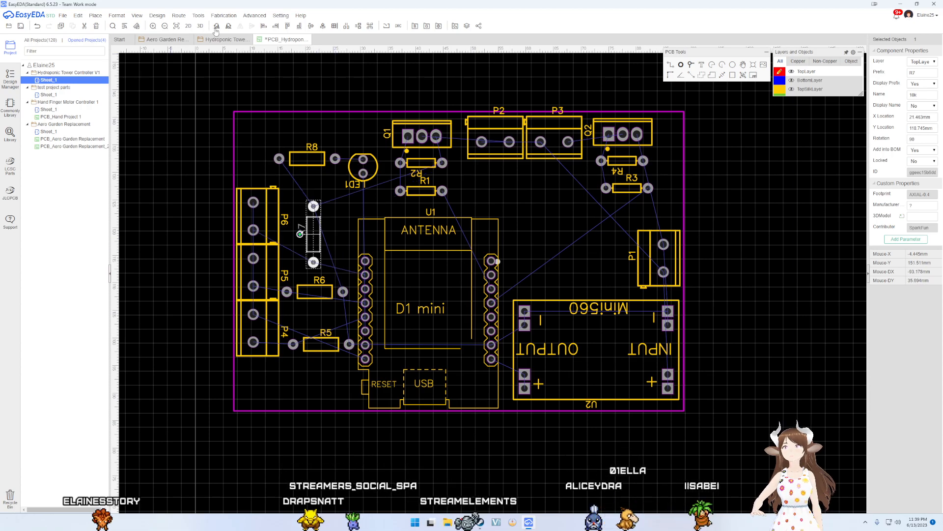
{"action": "left_click_drag", "start_coordinate": [310, 219], "coordinate": [317, 217]}
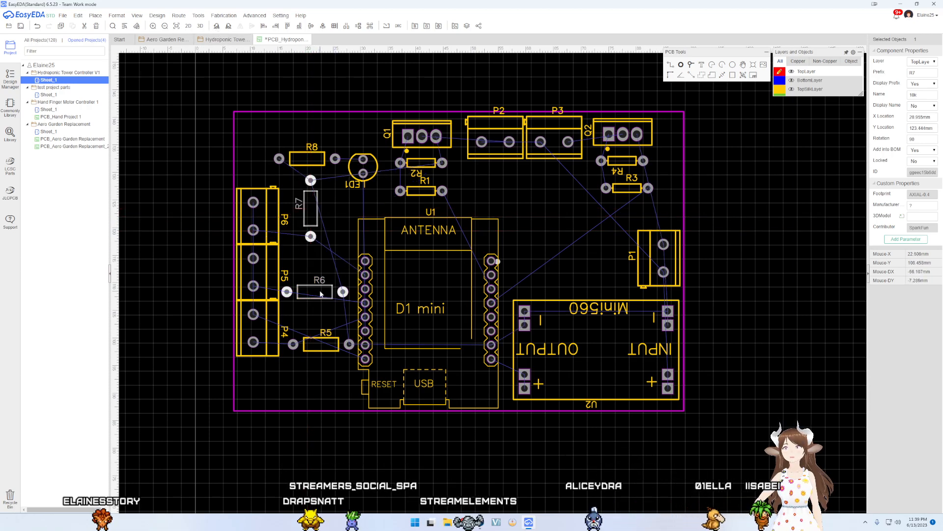
{"action": "left_click_drag", "start_coordinate": [322, 284], "coordinate": [325, 261]}
Step: Rotate R5 to vertical beside P4, and move R7 close to P6 with R6 offset toward the D1 mini
{"action": "left_click", "coordinate": [320, 344]}
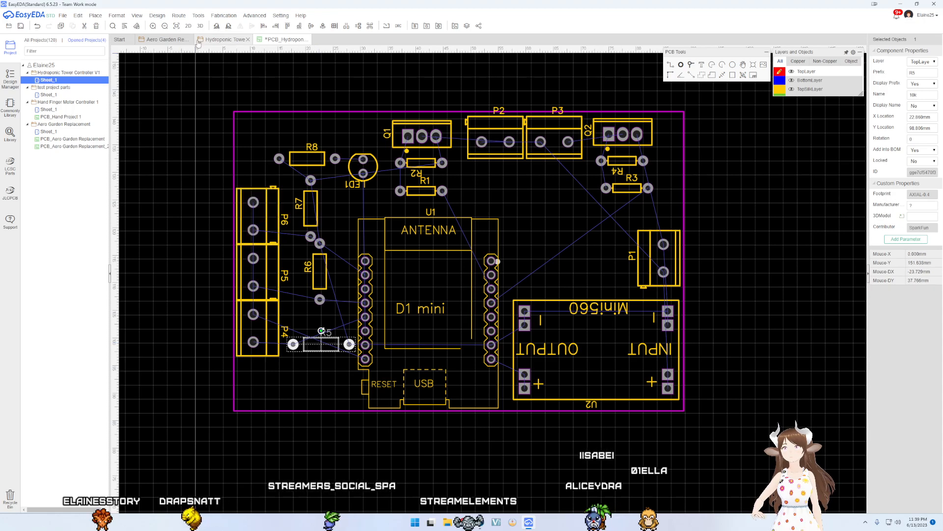
{"action": "key", "text": "space"}
{"action": "left_click_drag", "start_coordinate": [320, 349], "coordinate": [297, 327]}
{"action": "left_click_drag", "start_coordinate": [316, 269], "coordinate": [314, 270]}
{"action": "left_click_drag", "start_coordinate": [308, 203], "coordinate": [293, 201]}
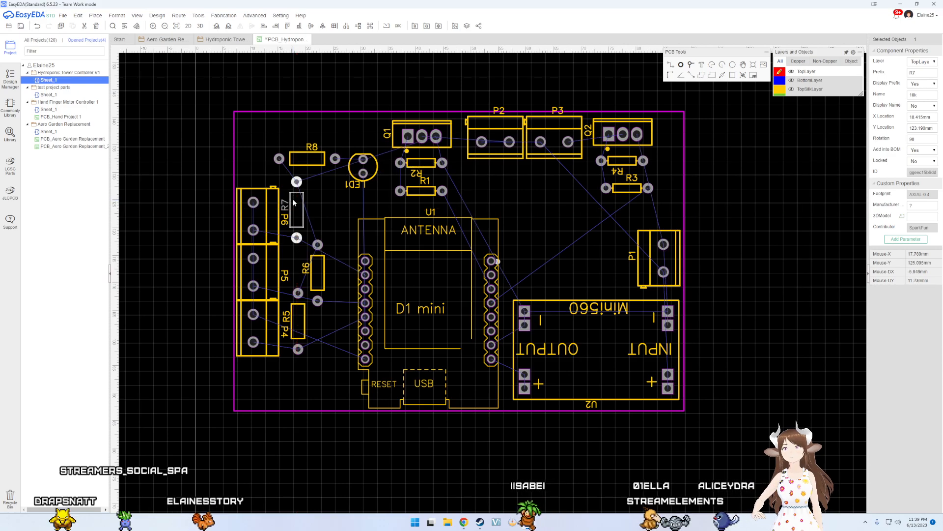
Step: Move the D1 mini left toward the resistors, and shift R8 and LED1 closer to the board's upper-left corner
{"action": "left_click_drag", "start_coordinate": [430, 357], "coordinate": [401, 358]}
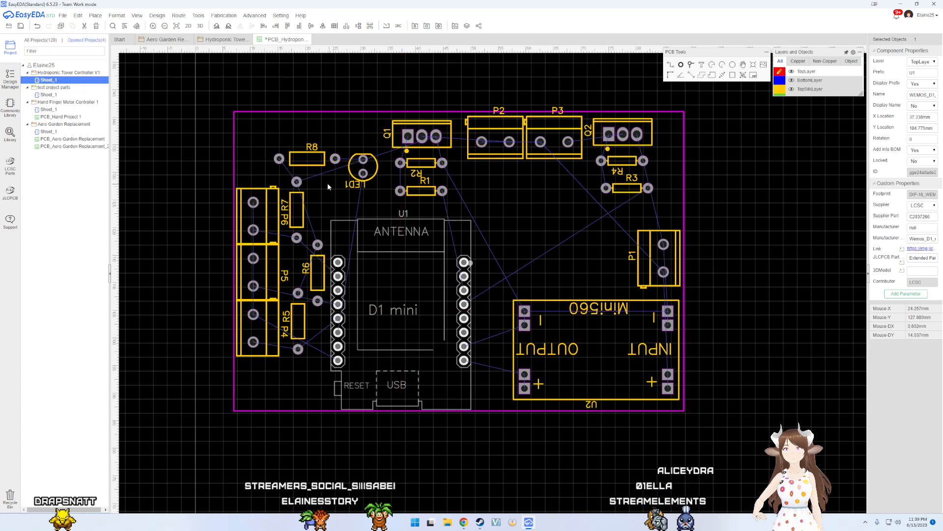
{"action": "left_click_drag", "start_coordinate": [306, 160], "coordinate": [278, 140]}
{"action": "left_click_drag", "start_coordinate": [363, 167], "coordinate": [343, 147]}
Step: Rotate connectors P2 and P3 to 180°
{"action": "left_click_drag", "start_coordinate": [463, 203], "coordinate": [454, 161]}
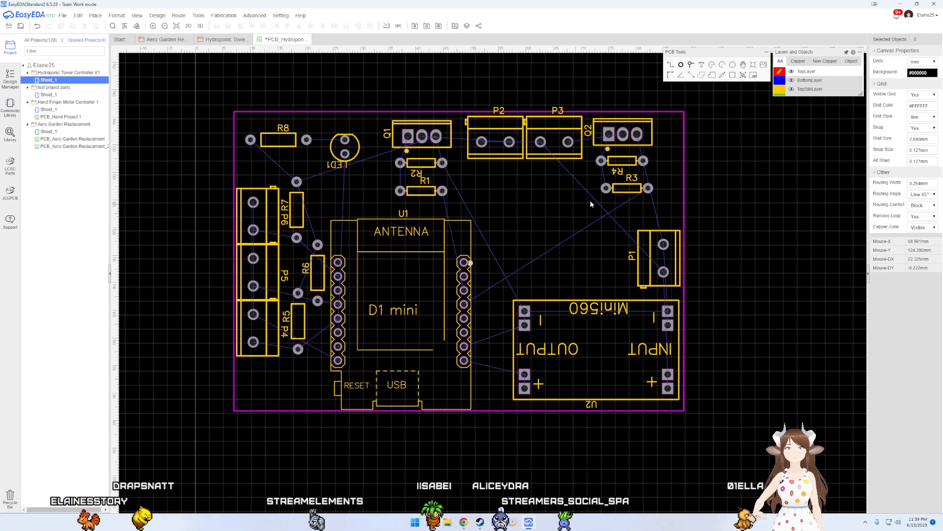
{"action": "left_click_drag", "start_coordinate": [663, 202], "coordinate": [368, 191]}
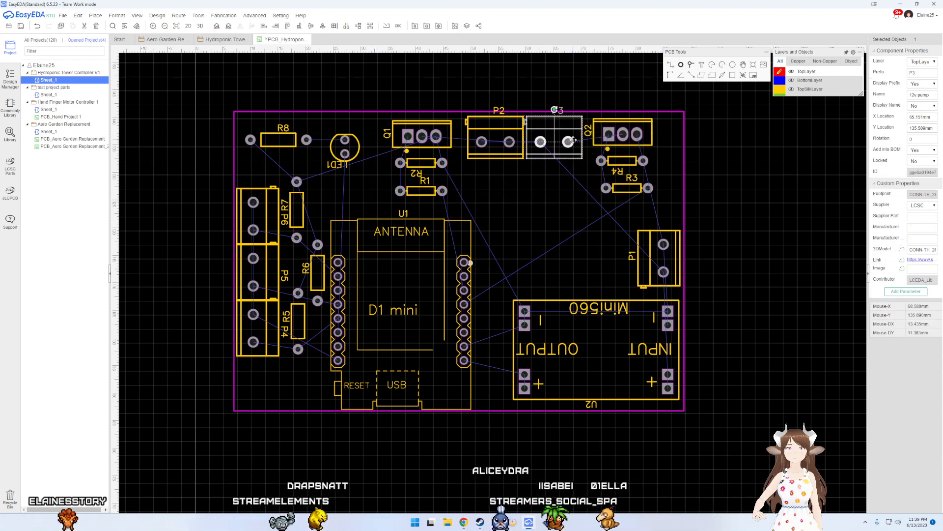
{"action": "left_click", "coordinate": [500, 125]}
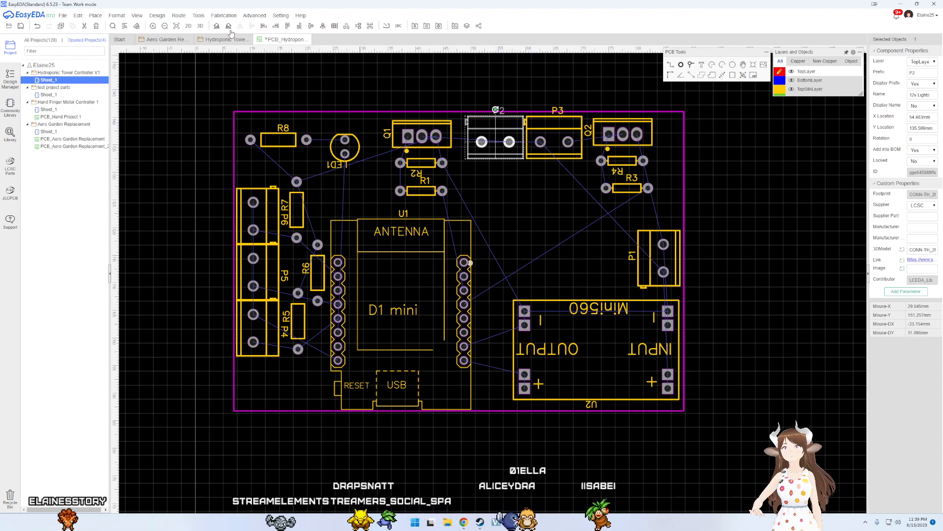
{"action": "left_click", "coordinate": [552, 125]}
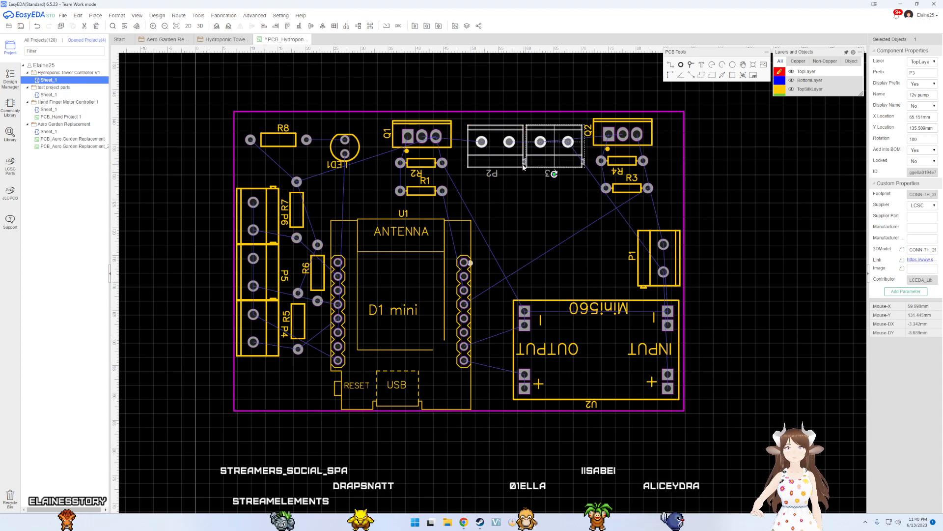
Step: Place P2 and P3 side by side between Q1 and Q2, just inside the board's upper edge
{"action": "scroll", "coordinate": [516, 167], "scroll_direction": "up", "scroll_amount": 4}
{"action": "right_click_drag", "start_coordinate": [498, 224], "coordinate": [487, 323]}
{"action": "left_click_drag", "start_coordinate": [464, 247], "coordinate": [431, 214]}
{"action": "left_click_drag", "start_coordinate": [607, 207], "coordinate": [566, 171]}
{"action": "right_click_drag", "start_coordinate": [468, 212], "coordinate": [441, 205]}
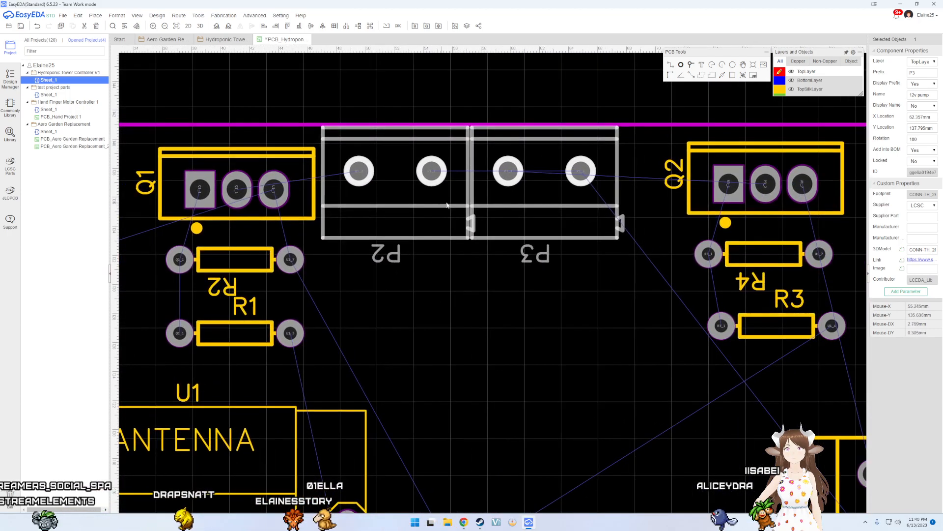
{"action": "left_click_drag", "start_coordinate": [444, 199], "coordinate": [513, 198]}
{"action": "left_click_drag", "start_coordinate": [582, 190], "coordinate": [676, 191]}
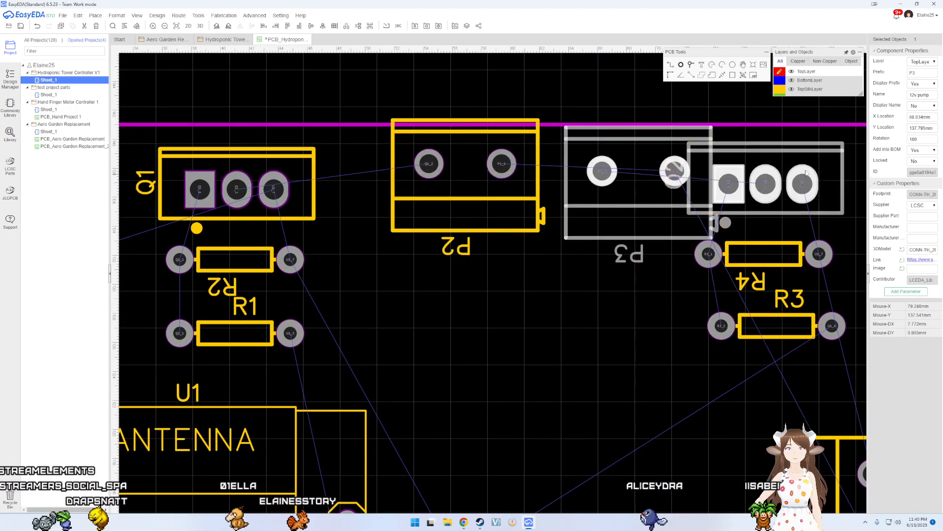
{"action": "left_click_drag", "start_coordinate": [785, 174], "coordinate": [443, 183]}
{"action": "left_click_drag", "start_coordinate": [678, 166], "coordinate": [759, 165]}
{"action": "left_click_drag", "start_coordinate": [536, 160], "coordinate": [642, 165]}
{"action": "key", "text": "ctrl+z"}
{"action": "key", "text": "ctrl+z"}
{"action": "key", "text": "ctrl+z"}
{"action": "key", "text": "ctrl+z"}
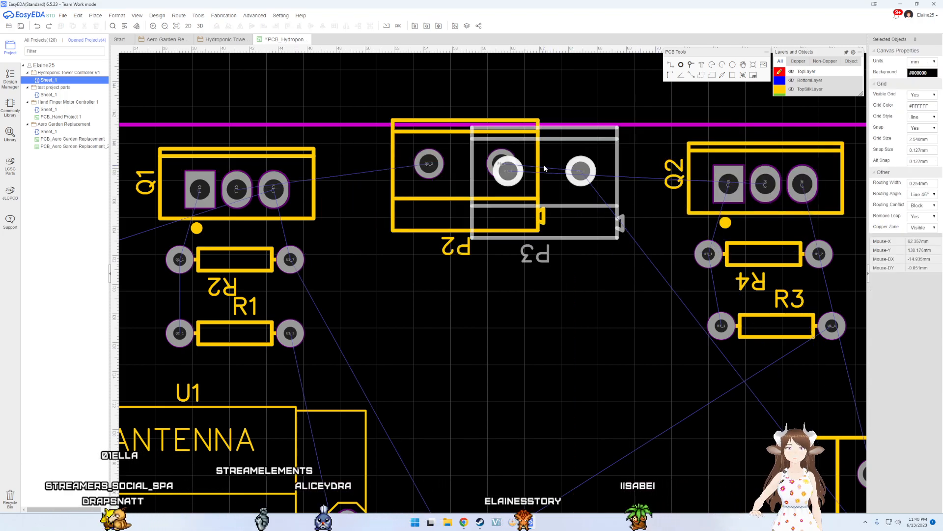
{"action": "key", "text": "ctrl+z"}
Step: Move Q2 with R3 and R4, and Q1 with R1 and R2, as groups up against the board's upper edge
{"action": "right_click_drag", "start_coordinate": [692, 224], "coordinate": [634, 223]}
{"action": "left_click_drag", "start_coordinate": [642, 170], "coordinate": [642, 168]}
{"action": "left_click_drag", "start_coordinate": [648, 183], "coordinate": [655, 159]}
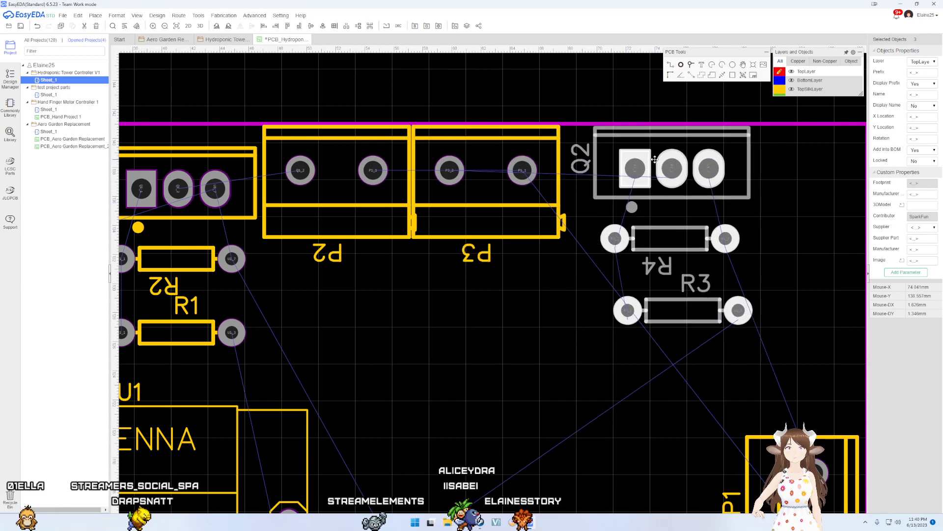
{"action": "right_click_drag", "start_coordinate": [592, 200], "coordinate": [705, 216]}
{"action": "left_click_drag", "start_coordinate": [319, 369], "coordinate": [308, 185]}
Step: Rotate the Mini560 module 90° with its input side up, place it beside the D1 mini, and move P1 next to it
{"action": "right_click_drag", "start_coordinate": [509, 261], "coordinate": [314, 272]}
{"action": "right_click_drag", "start_coordinate": [465, 316], "coordinate": [448, 221]}
{"action": "right_click_drag", "start_coordinate": [623, 294], "coordinate": [607, 178]}
{"action": "right_click_drag", "start_coordinate": [507, 353], "coordinate": [580, 229]}
{"action": "left_click", "coordinate": [578, 377]}
{"action": "mouse_move", "coordinate": [579, 377]}
{"action": "left_mouse_down"}
{"action": "mouse_move", "coordinate": [590, 396]}
{"action": "mouse_move", "coordinate": [583, 388]}
{"action": "left_mouse_up"}
{"action": "scroll", "coordinate": [583, 389], "scroll_direction": "down", "scroll_amount": 5}
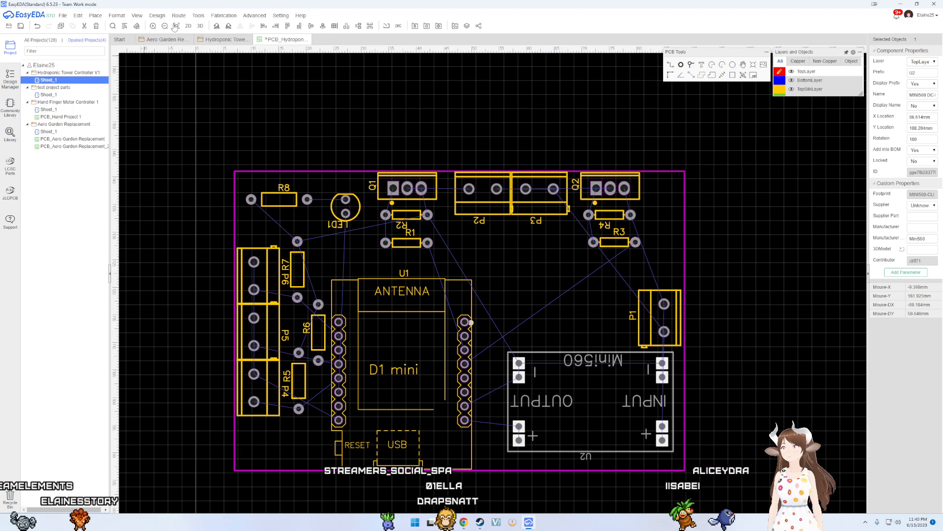
{"action": "left_click", "coordinate": [228, 26]}
{"action": "left_click_drag", "start_coordinate": [720, 417], "coordinate": [543, 350]}
{"action": "left_click_drag", "start_coordinate": [654, 319], "coordinate": [619, 294]}
Step: Arrange R3 and R4 together below Q2, and pull the board outline's right edge in close to P1
{"action": "left_click_drag", "start_coordinate": [651, 246], "coordinate": [582, 219]}
{"action": "left_click", "coordinate": [589, 217]}
{"action": "left_click", "coordinate": [665, 255]}
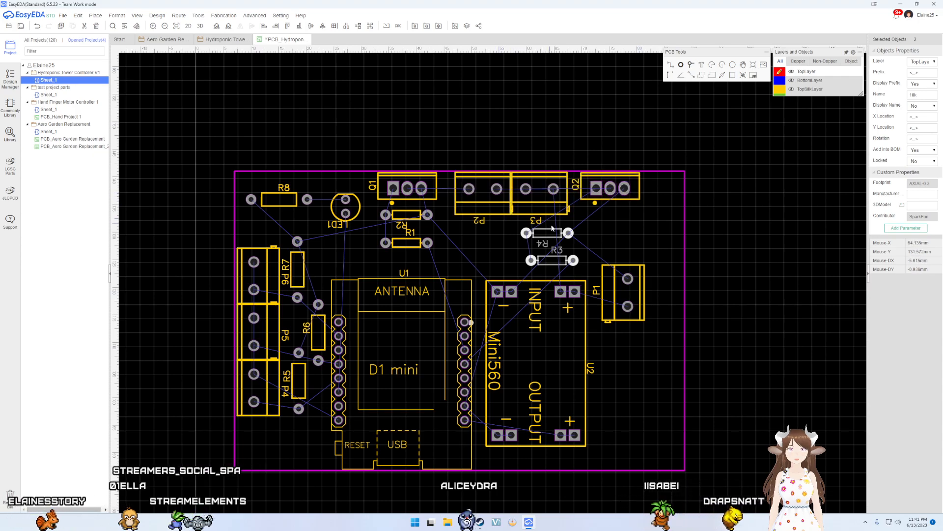
{"action": "left_click_drag", "start_coordinate": [551, 227], "coordinate": [629, 219]}
{"action": "left_click_drag", "start_coordinate": [685, 240], "coordinate": [659, 239]}
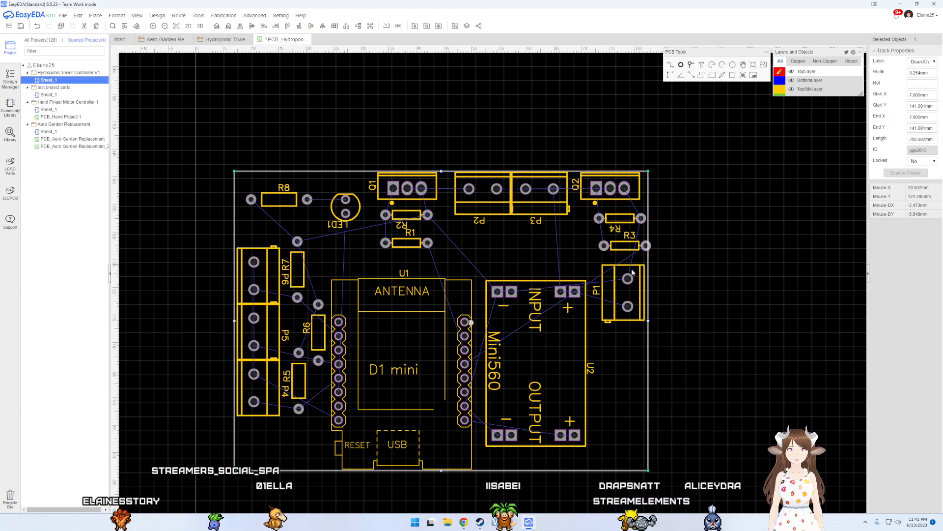
Step: Move P1 down along the board's right edge, and shift R3 and R4 left with wider vertical spacing below Q2
{"action": "left_click_drag", "start_coordinate": [618, 315], "coordinate": [621, 347]}
{"action": "left_click_drag", "start_coordinate": [625, 245], "coordinate": [604, 252]}
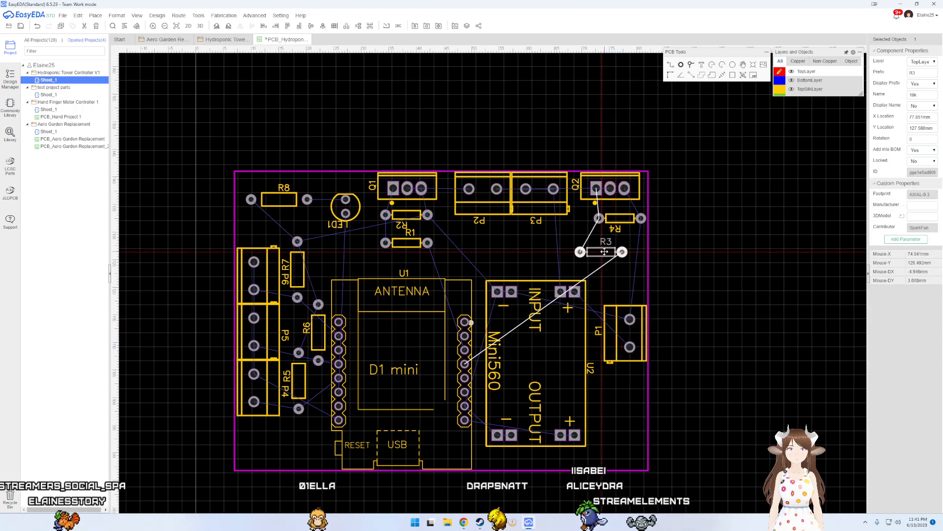
{"action": "left_click_drag", "start_coordinate": [614, 219], "coordinate": [597, 228]}
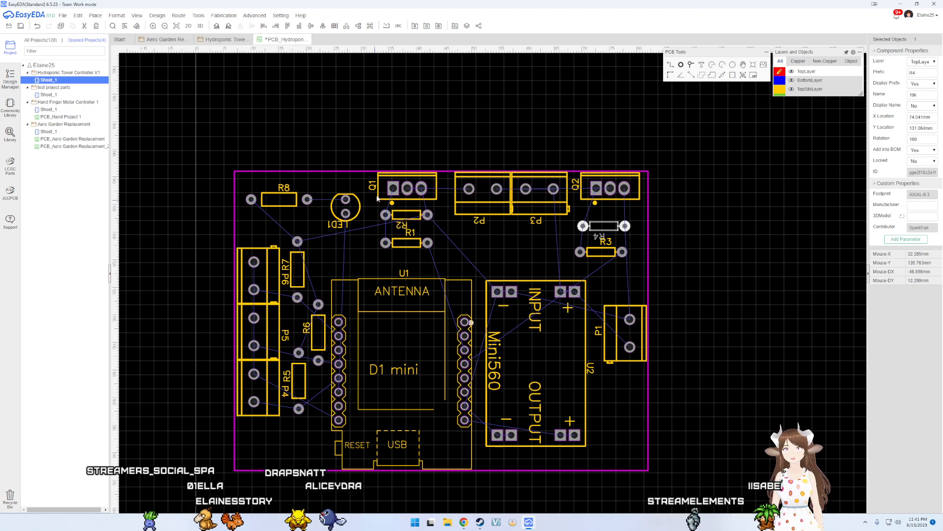
{"action": "left_click_drag", "start_coordinate": [609, 224], "coordinate": [609, 220]}
{"action": "left_click_drag", "start_coordinate": [606, 251], "coordinate": [606, 257]}
Step: Lower R1 and R2 with wider spacing below Q1, and fine-tune the positions of R3 and R4 below Q2
{"action": "left_click_drag", "start_coordinate": [414, 244], "coordinate": [414, 254]}
{"action": "left_click_drag", "start_coordinate": [412, 221], "coordinate": [411, 226]}
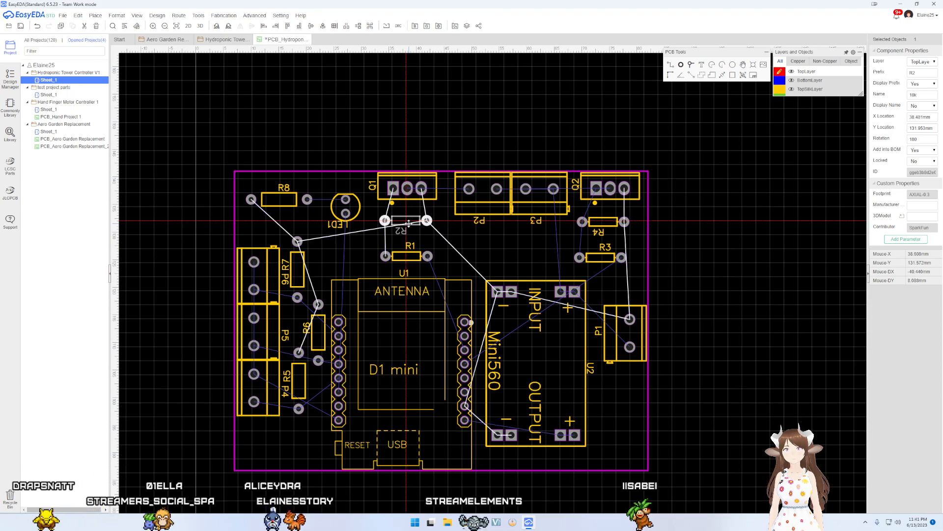
{"action": "left_click_drag", "start_coordinate": [410, 225], "coordinate": [419, 259]}
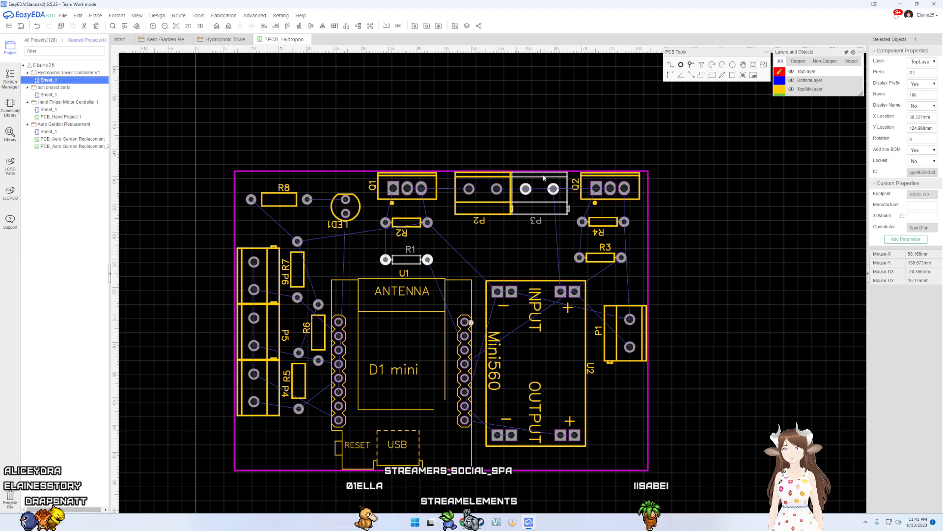
{"action": "left_click_drag", "start_coordinate": [615, 229], "coordinate": [602, 261]}
{"action": "left_click", "coordinate": [602, 230]}
{"action": "left_click_drag", "start_coordinate": [601, 229], "coordinate": [599, 228]}
{"action": "scroll", "coordinate": [325, 320], "scroll_direction": "up", "scroll_amount": 2}
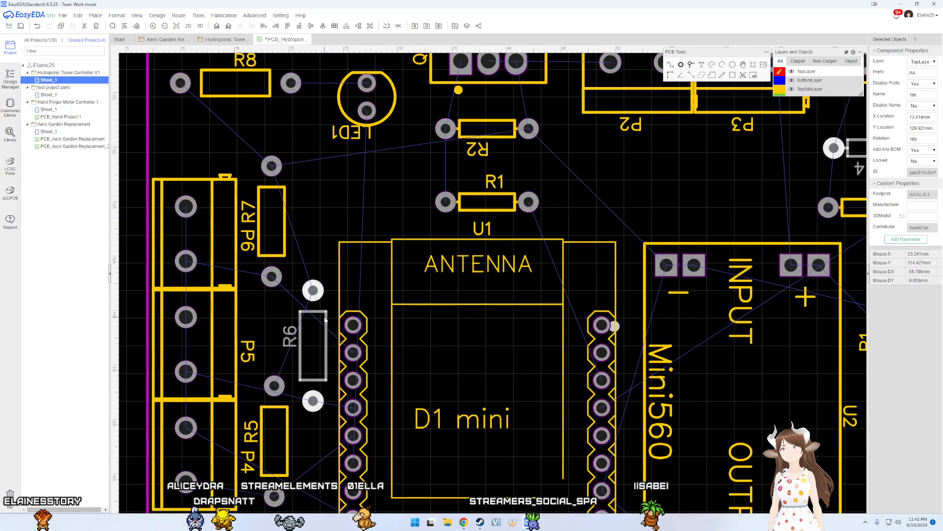
{"action": "scroll", "coordinate": [324, 320], "scroll_direction": "down", "scroll_amount": 3}
{"action": "scroll", "coordinate": [369, 228], "scroll_direction": "up", "scroll_amount": 1}
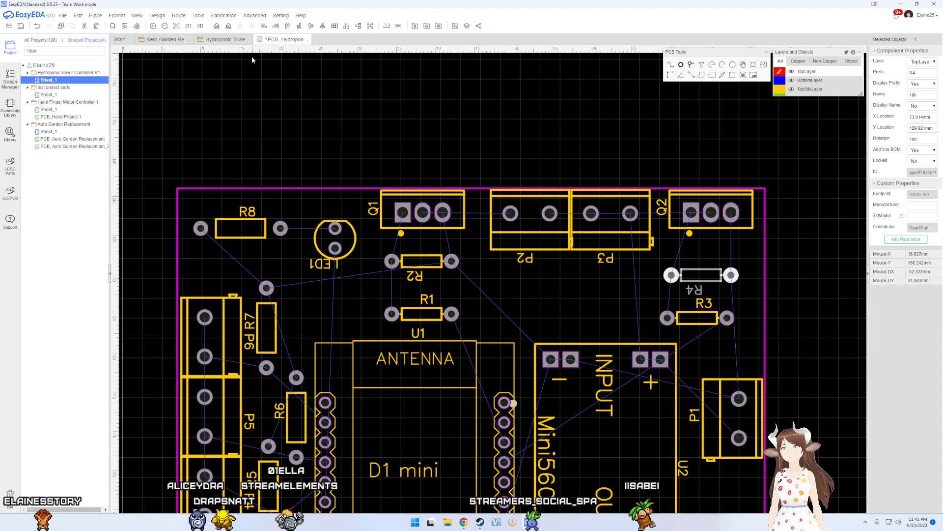
{"action": "scroll", "coordinate": [254, 55], "scroll_direction": "down", "scroll_amount": 1}
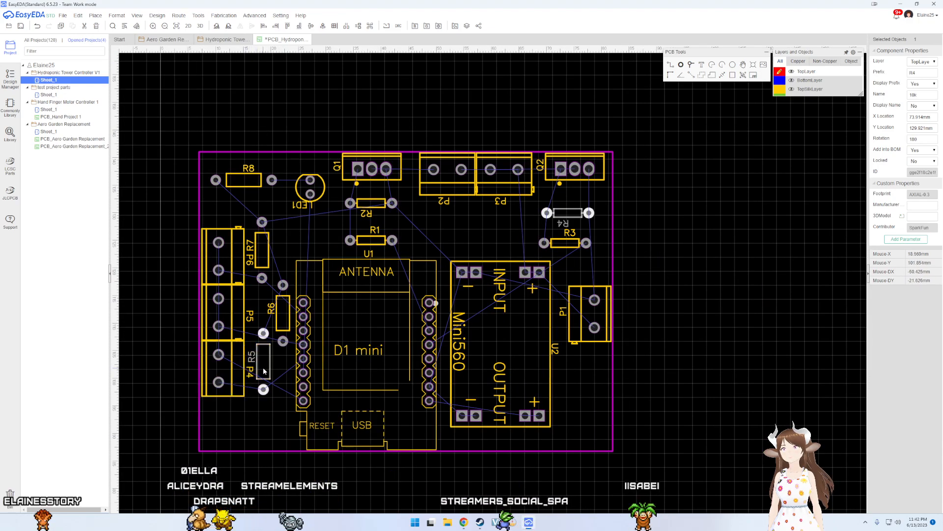
Step: Arrange R7, R6 and R5 with wider spacing in a vertical column between the terminal blocks and the D1 mini, and align them
{"action": "left_click_drag", "start_coordinate": [264, 368], "coordinate": [269, 403]}
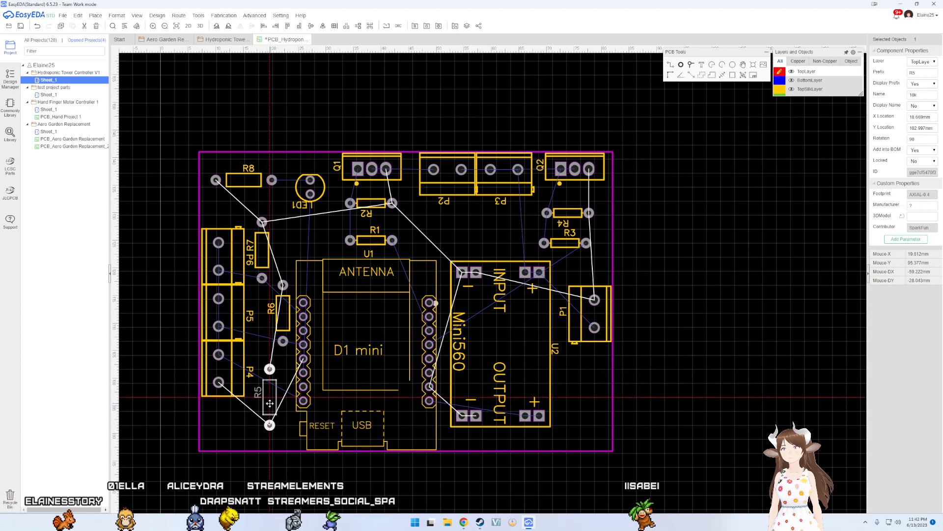
{"action": "left_click_drag", "start_coordinate": [284, 309], "coordinate": [273, 314]}
{"action": "left_click_drag", "start_coordinate": [258, 255], "coordinate": [269, 253]}
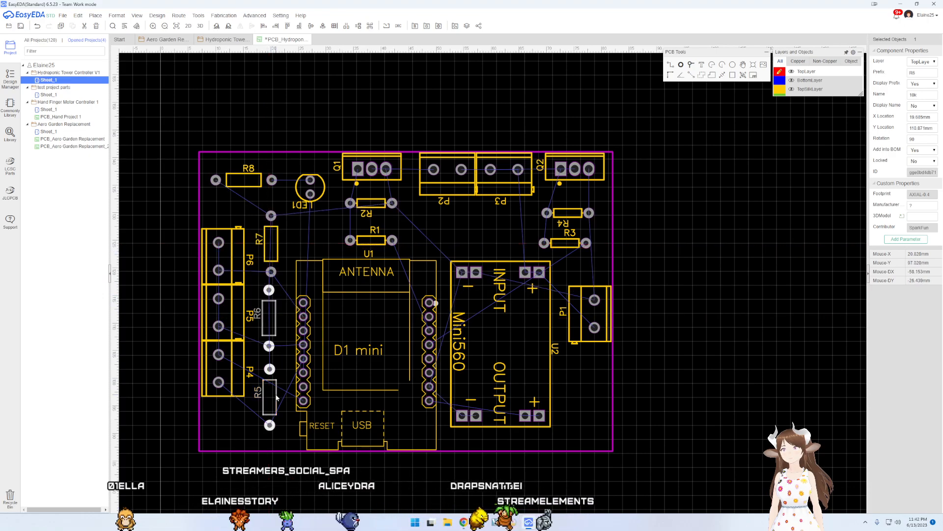
{"action": "left_click_drag", "start_coordinate": [275, 394], "coordinate": [268, 404]}
{"action": "left_click_drag", "start_coordinate": [276, 325], "coordinate": [278, 340]}
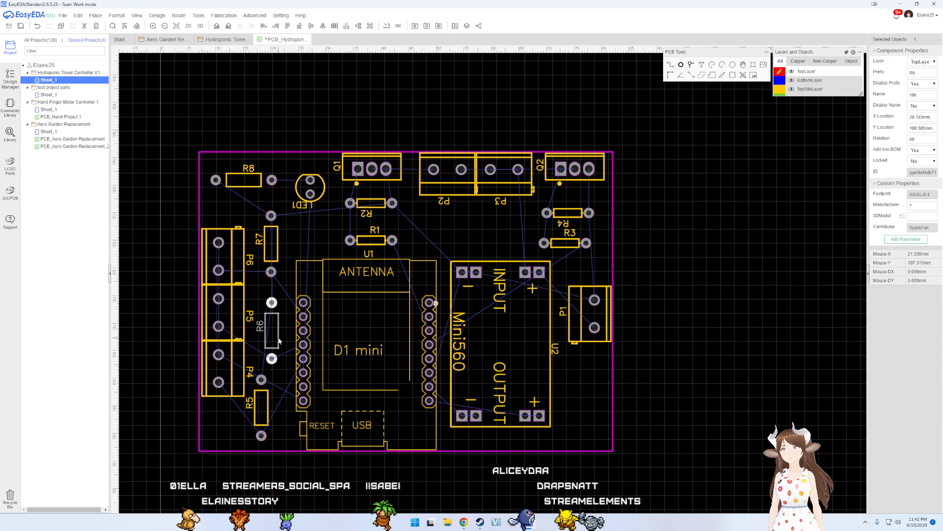
{"action": "left_click_drag", "start_coordinate": [271, 244], "coordinate": [273, 248]}
{"action": "left_click_drag", "start_coordinate": [264, 408], "coordinate": [275, 407]}
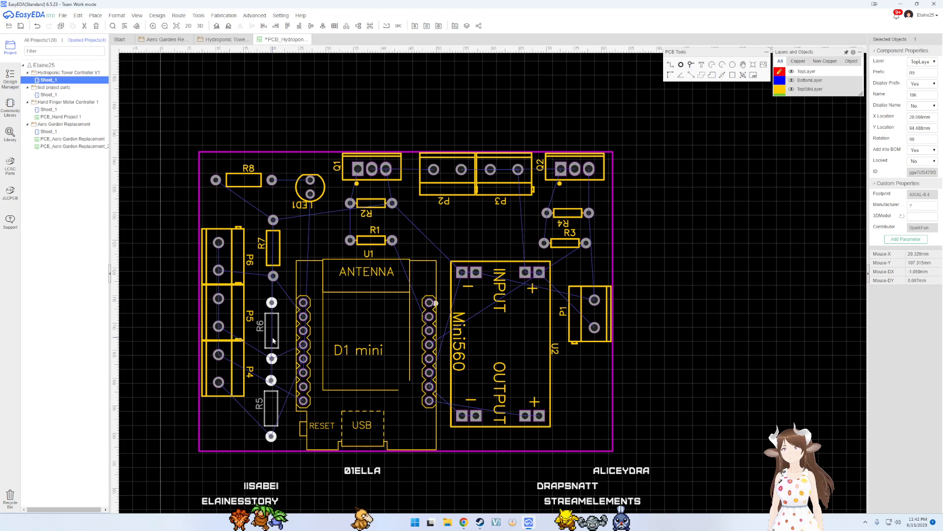
{"action": "left_click", "coordinate": [272, 337], "text": "ctrl"}
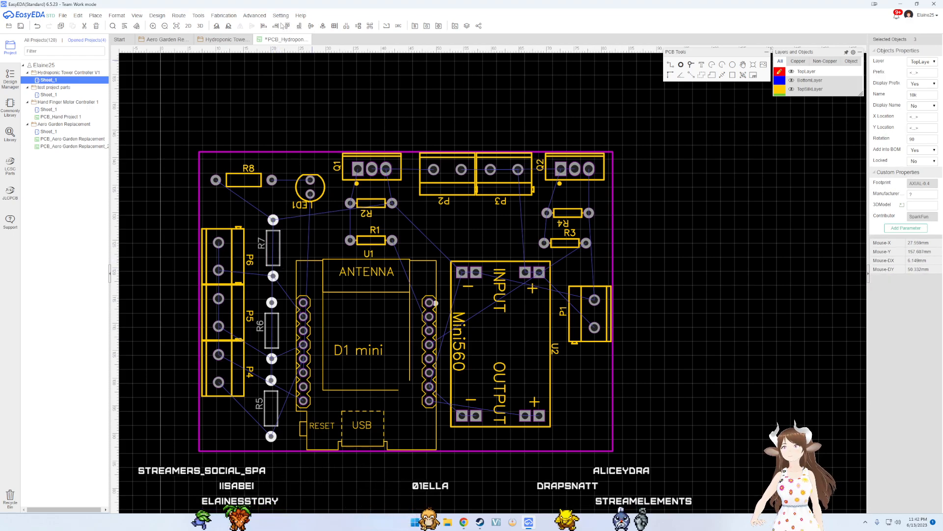
{"action": "left_click", "coordinate": [263, 26]}
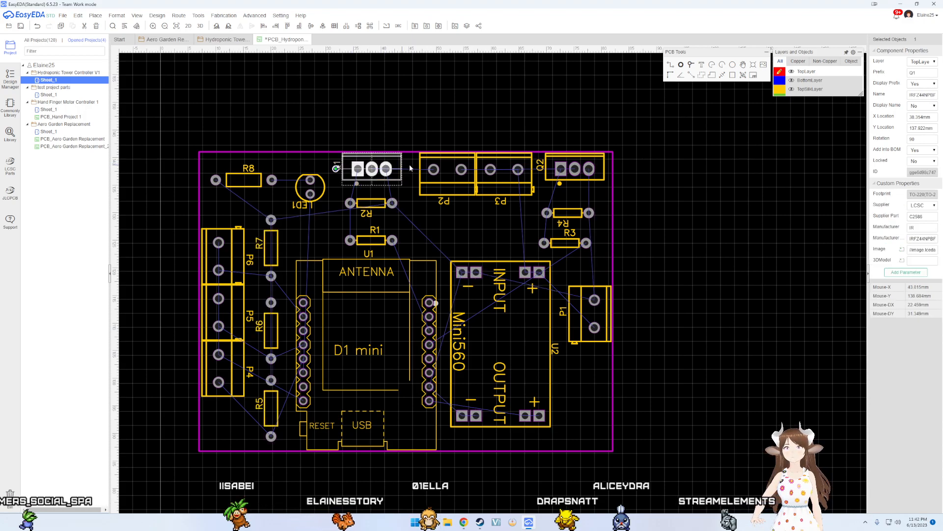
{"action": "left_click", "coordinate": [456, 165]}
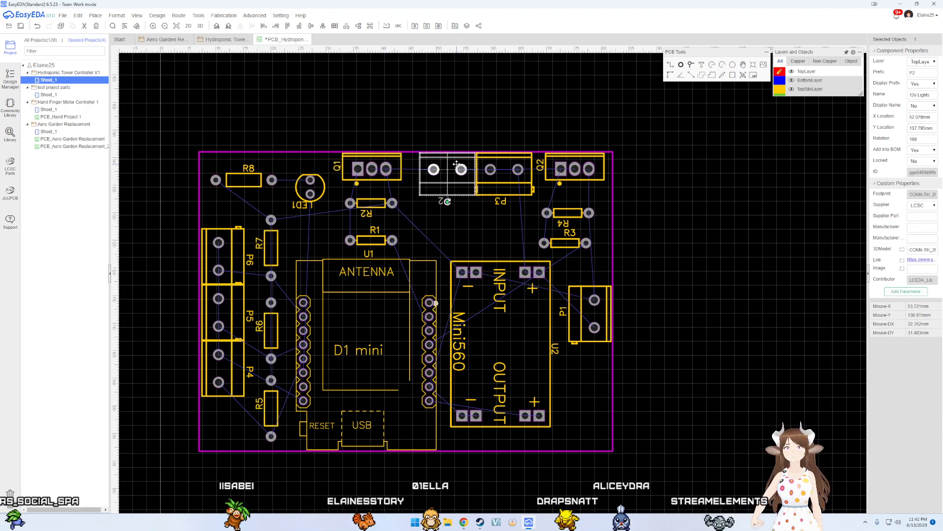
{"action": "left_click", "coordinate": [506, 100]}
{"action": "left_click", "coordinate": [367, 160]}
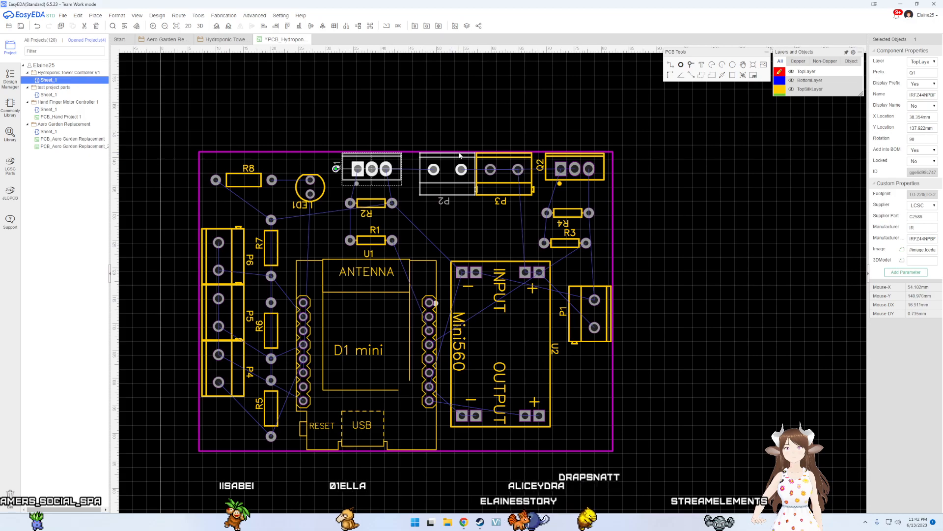
{"action": "left_click", "coordinate": [460, 155], "text": "ctrl"}
{"action": "left_click", "coordinate": [504, 158], "text": "ctrl"}
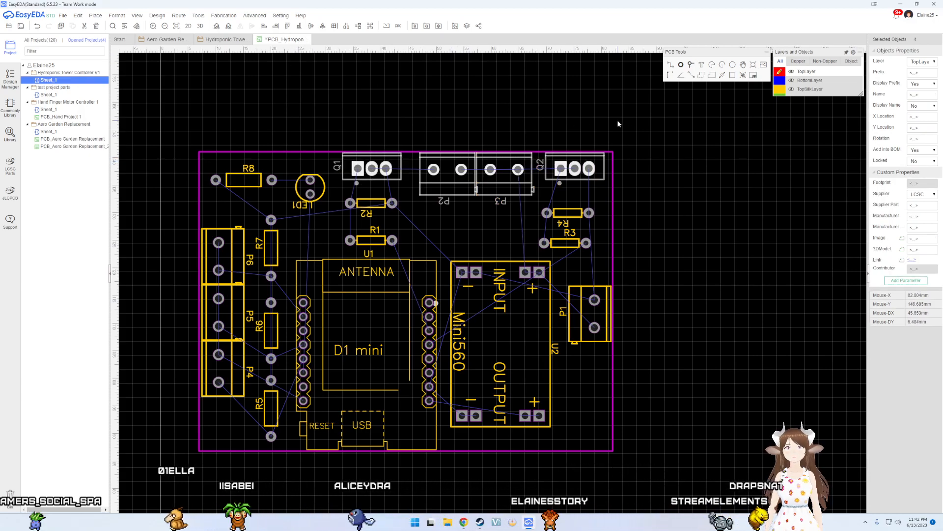
{"action": "left_click", "coordinate": [649, 151]}
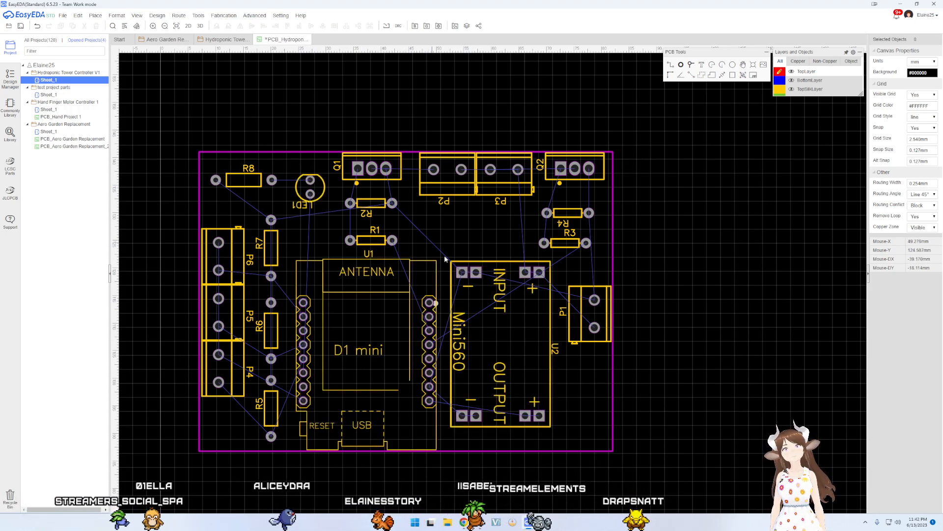
Step: Open the auto router configuration and its design rules
{"action": "left_click", "coordinate": [179, 15]}
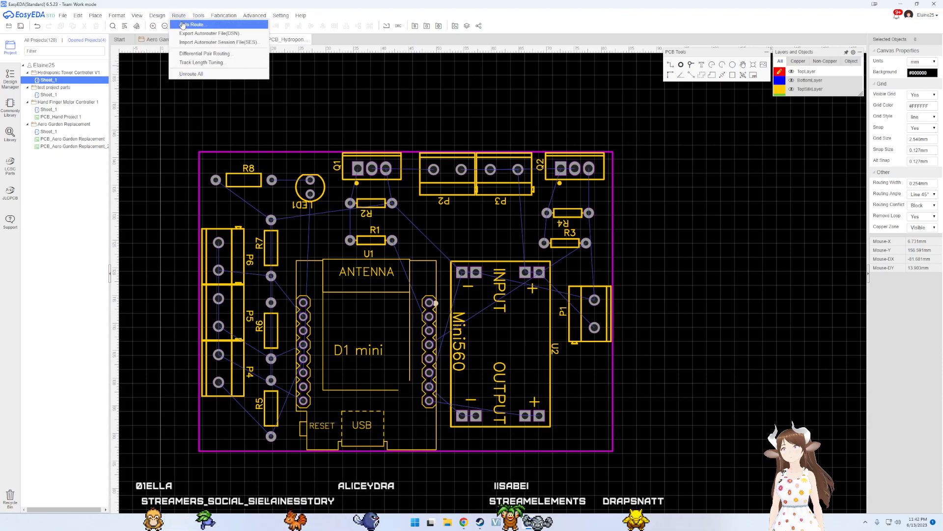
{"action": "left_click", "coordinate": [199, 28]}
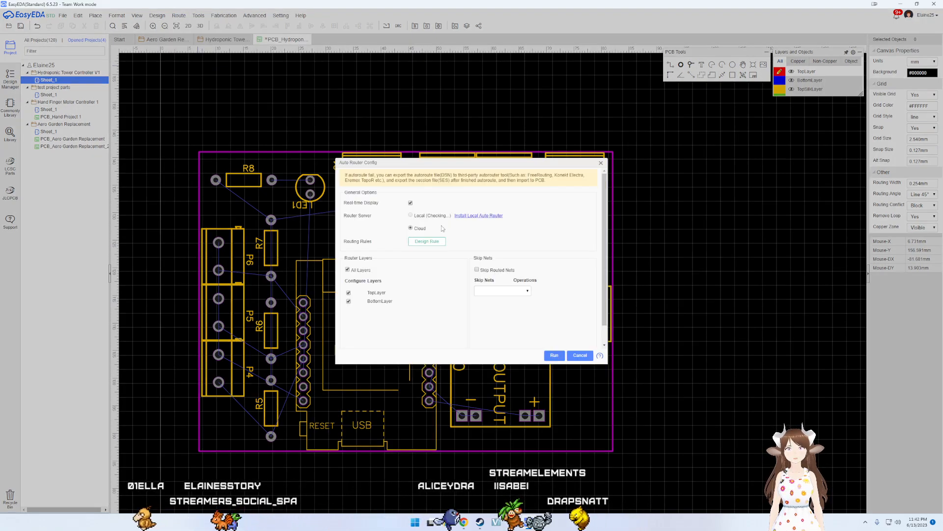
{"action": "left_click", "coordinate": [427, 241]}
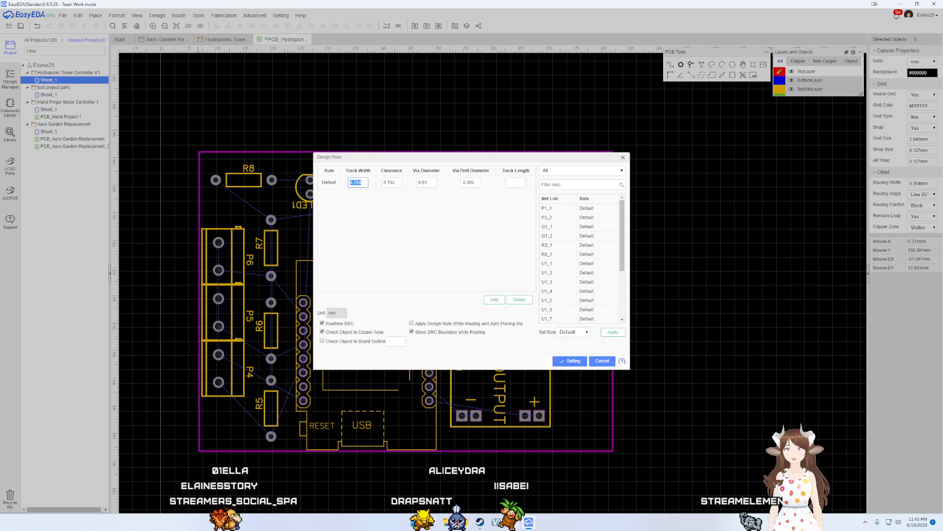
Step: Switch to the web browser, search for a trace width calculator, and calculate for a current of 5 A in the PCB Trace Width Calculator
{"action": "left_click", "coordinate": [469, 521]}
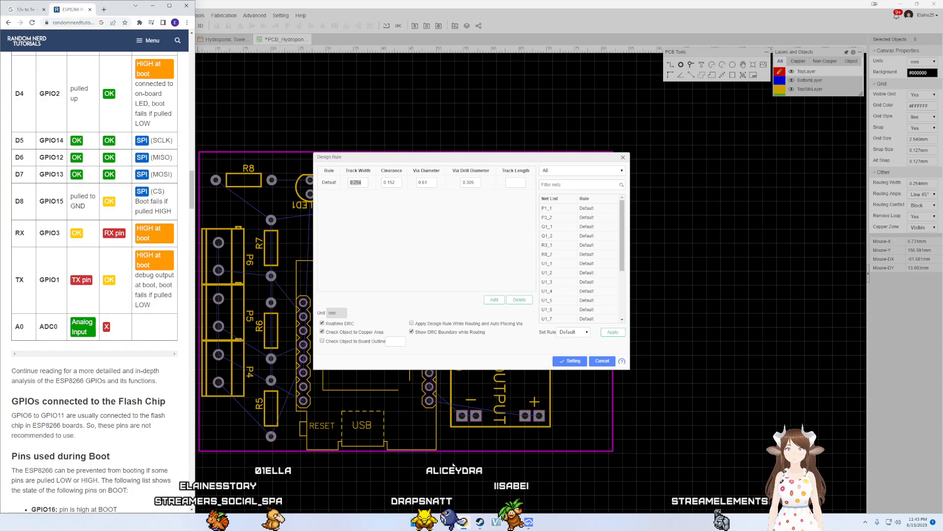
{"action": "left_click", "coordinate": [106, 10]}
{"action": "type", "text": "trac"}
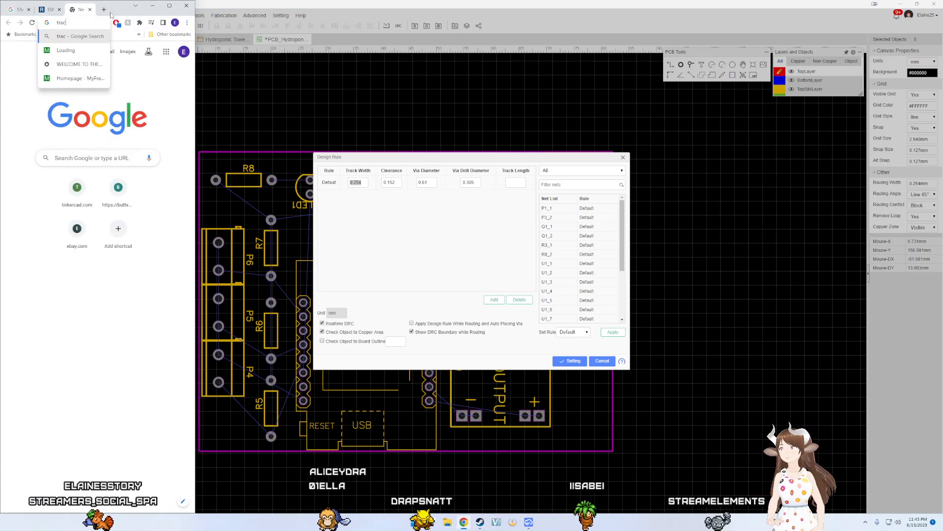
{"action": "type", "text": "e width calcul"}
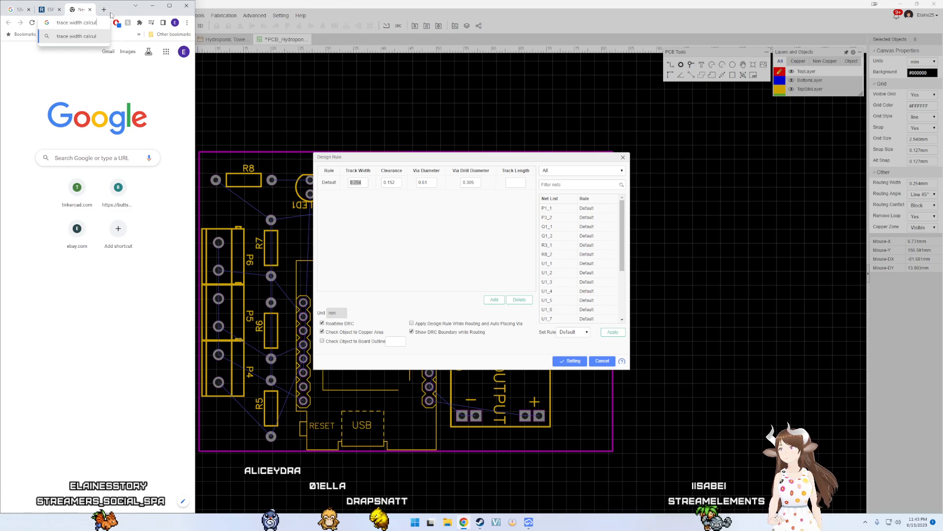
{"action": "type", "text": "ator"}
{"action": "key", "text": "Return"}
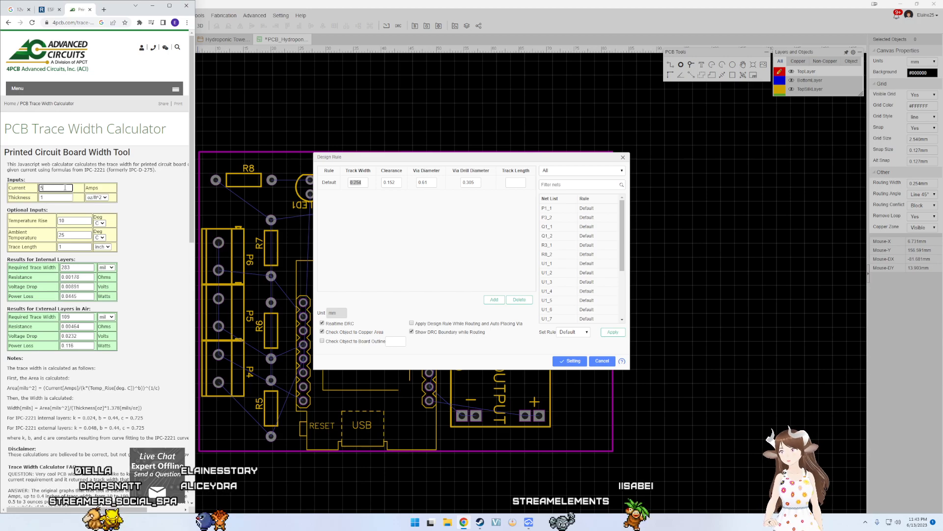
Step: Switch the required trace widths for internal and external layers to mm, and recalculate for a current of 2.5 A
{"action": "left_click", "coordinate": [107, 267]}
{"action": "left_click", "coordinate": [106, 281]}
{"action": "left_click", "coordinate": [111, 315]}
{"action": "left_click", "coordinate": [106, 331]}
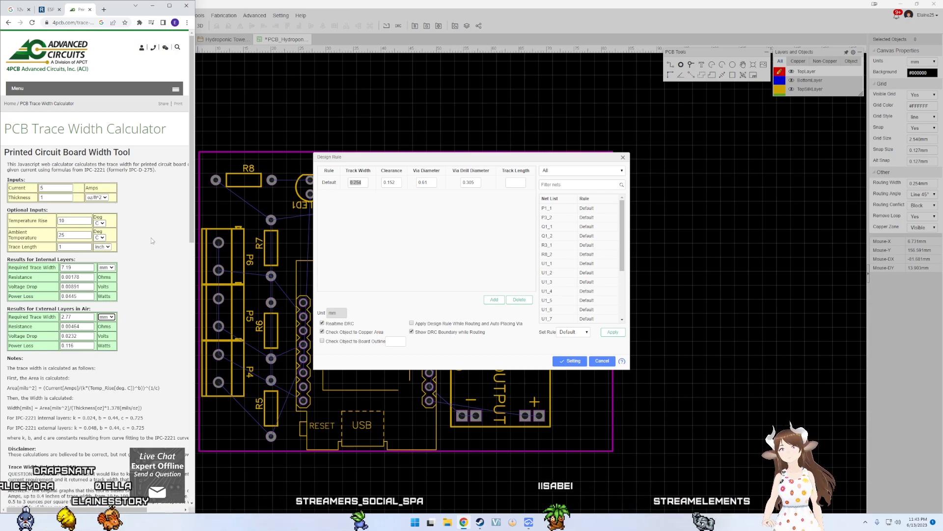
{"action": "double_click", "coordinate": [56, 188]}
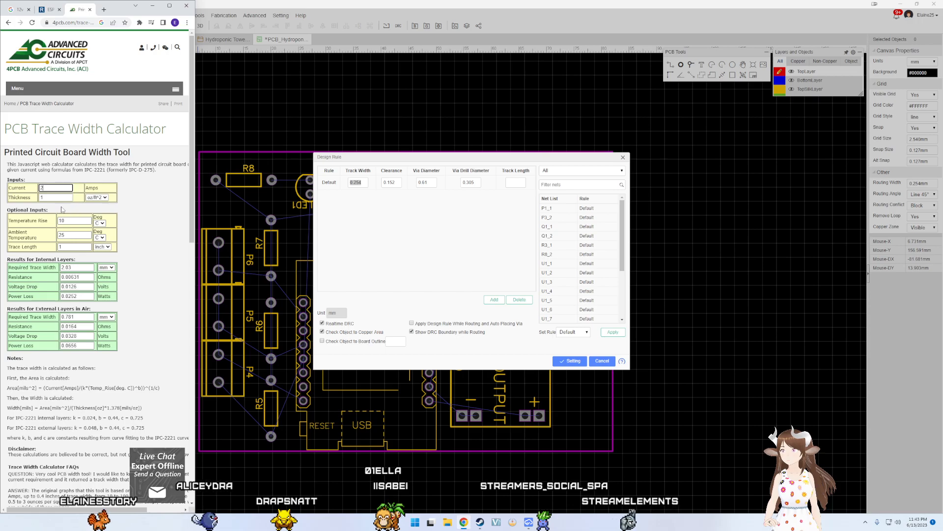
{"action": "type", "text": ".5"}
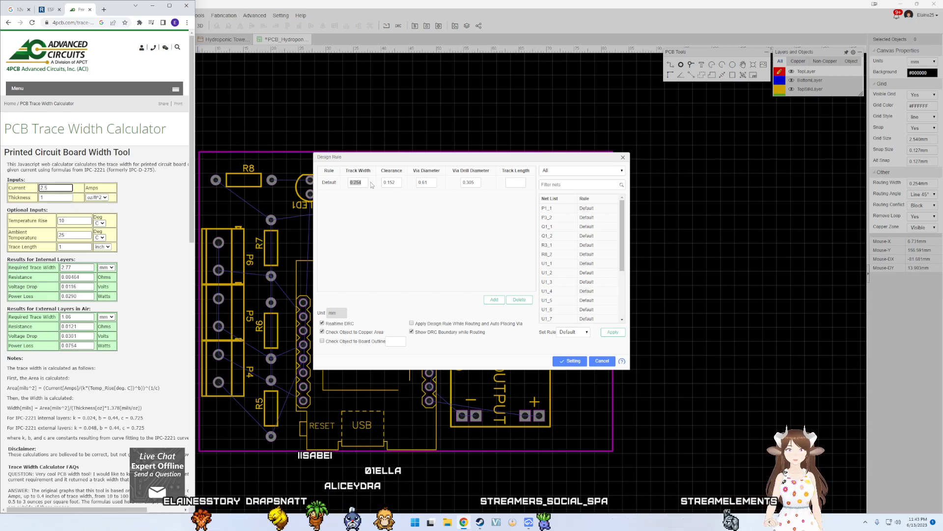
Step: Set the Default rule's track width to 1 mm, and autoroute the board on all layers with the cloud router
{"action": "type", "text": "1"}
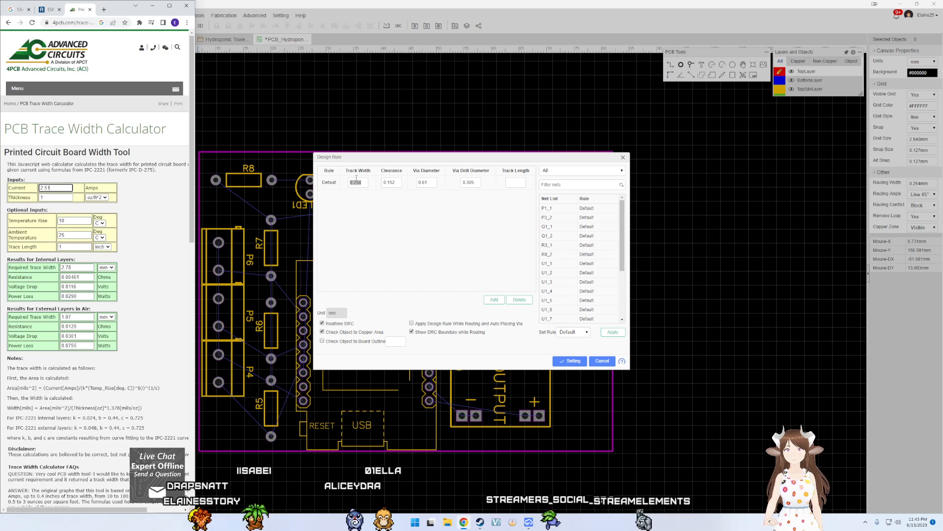
{"action": "left_click", "coordinate": [368, 182]}
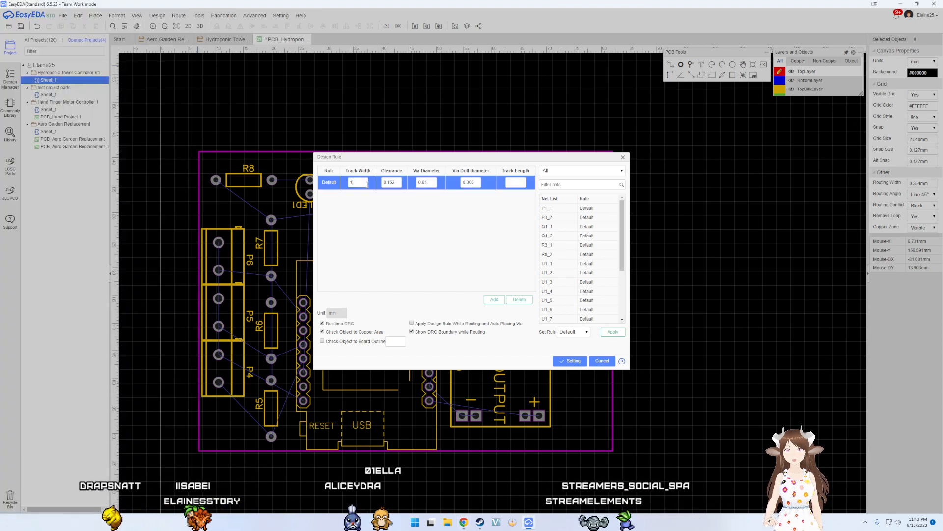
{"action": "left_click", "coordinate": [473, 269]}
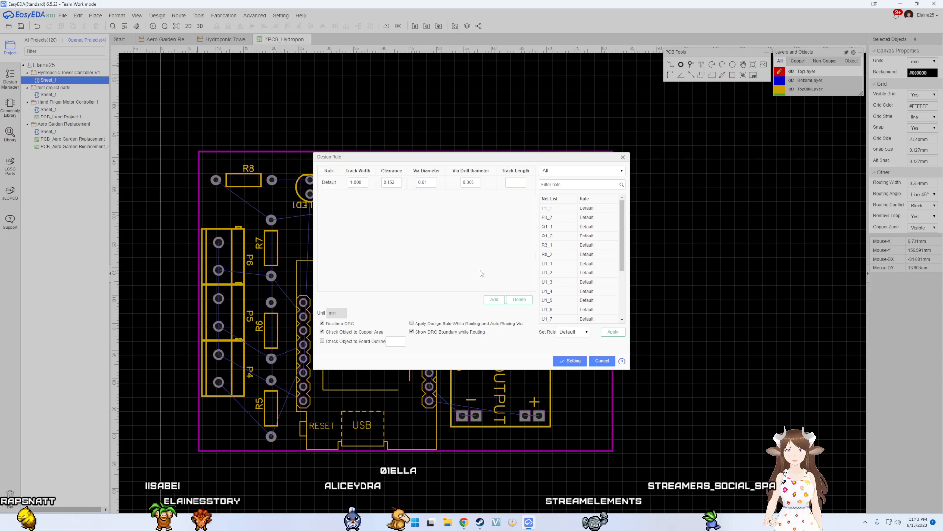
{"action": "left_click", "coordinate": [573, 361]}
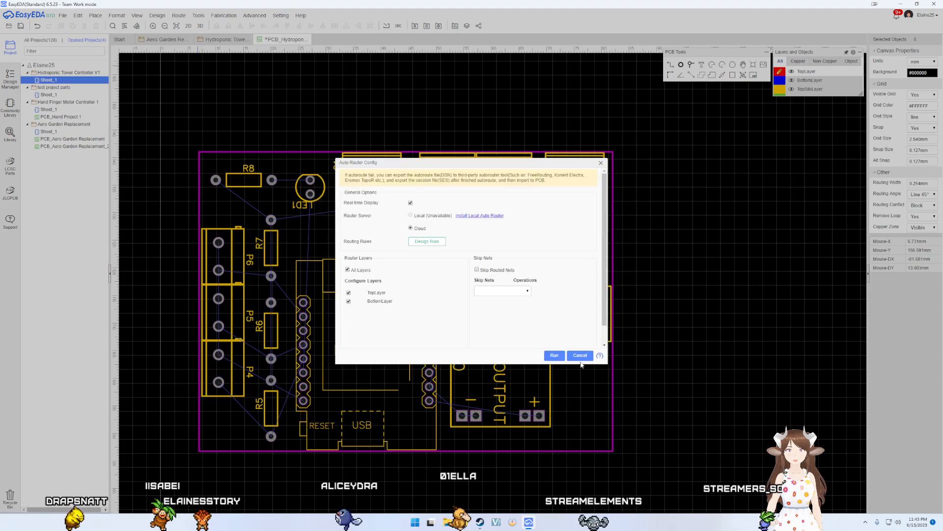
{"action": "left_click", "coordinate": [557, 356]}
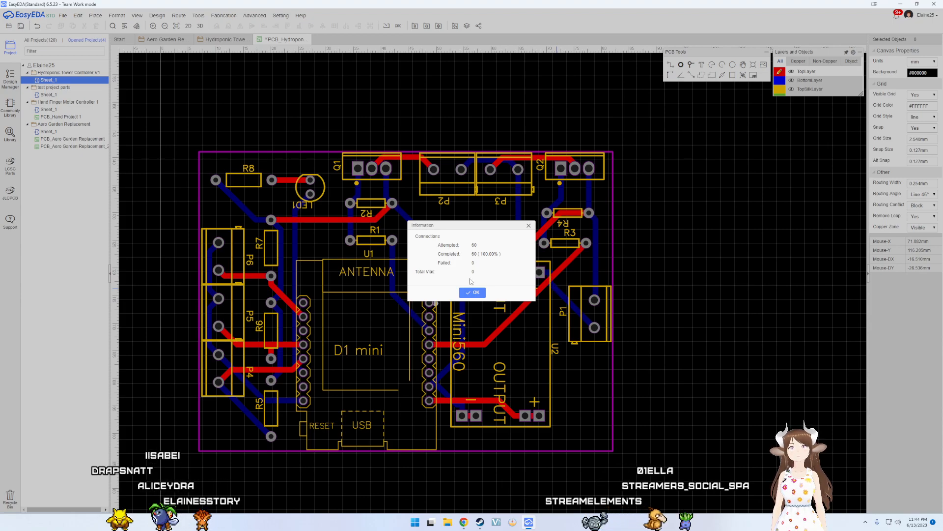
{"action": "left_click", "coordinate": [470, 292]}
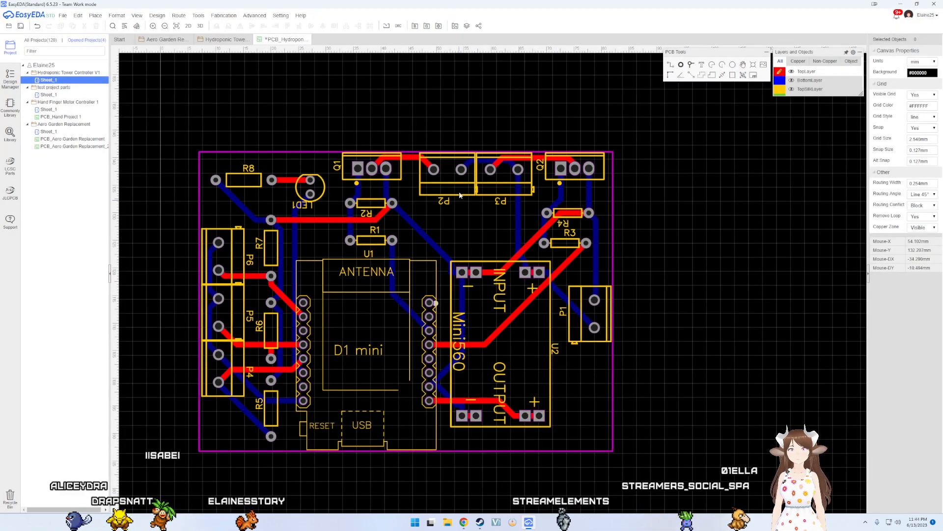
Step: Reroute the bottom-layer track between P2 and P3 squarely beneath their pads, and set its width to 2 mm
{"action": "left_click", "coordinate": [493, 162]}
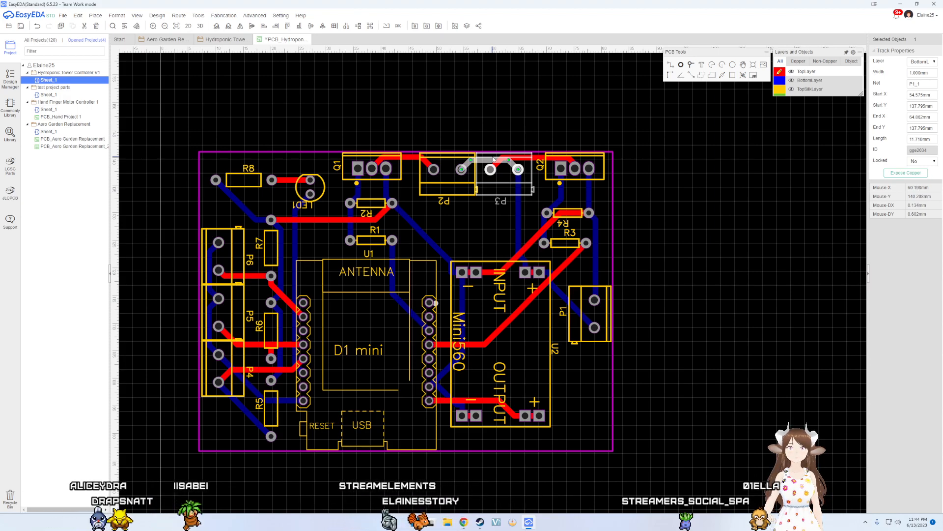
{"action": "left_click_drag", "start_coordinate": [497, 158], "coordinate": [493, 203]}
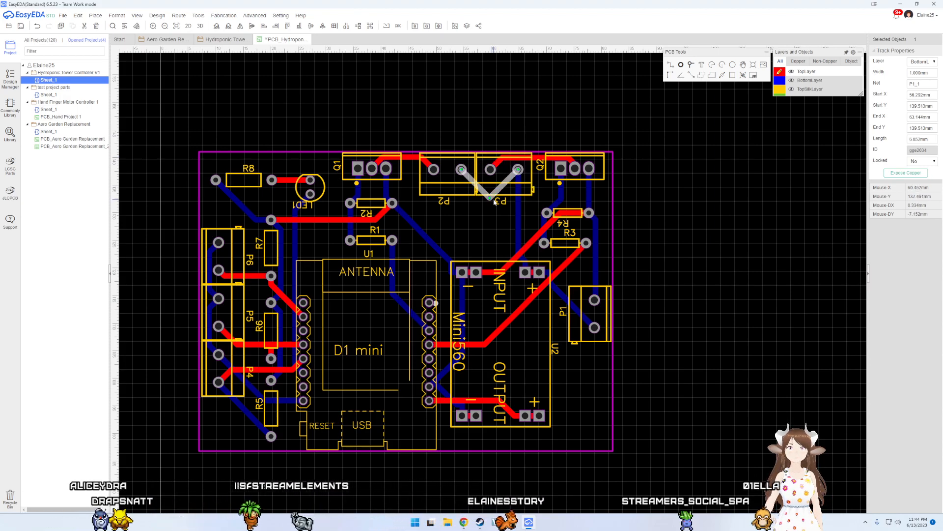
{"action": "left_click_drag", "start_coordinate": [504, 187], "coordinate": [467, 187]}
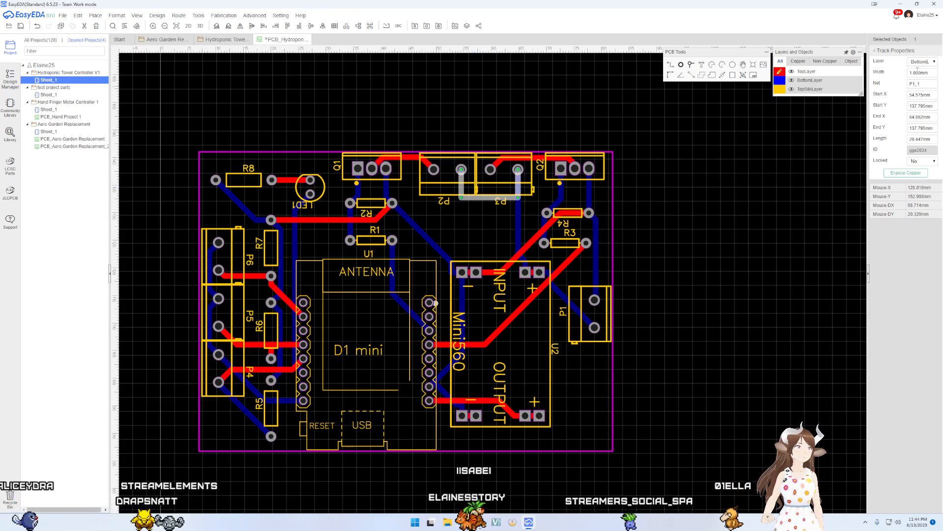
{"action": "type", "text": "2"}
{"action": "key", "text": "Return"}
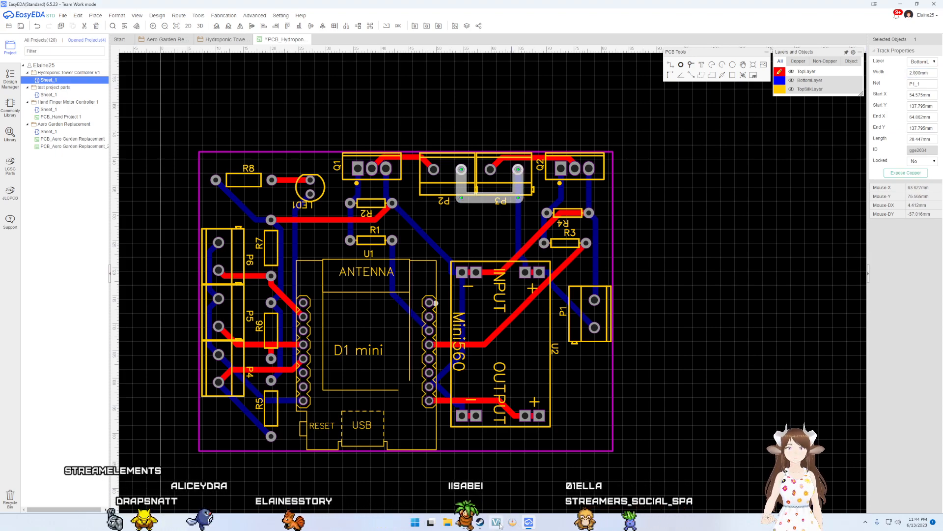
Step: Recalculate the required trace width for 5 A, and set the P2–P3 track and the P3-to-Mini560 input track to 3 mm wide
{"action": "left_click", "coordinate": [463, 524]}
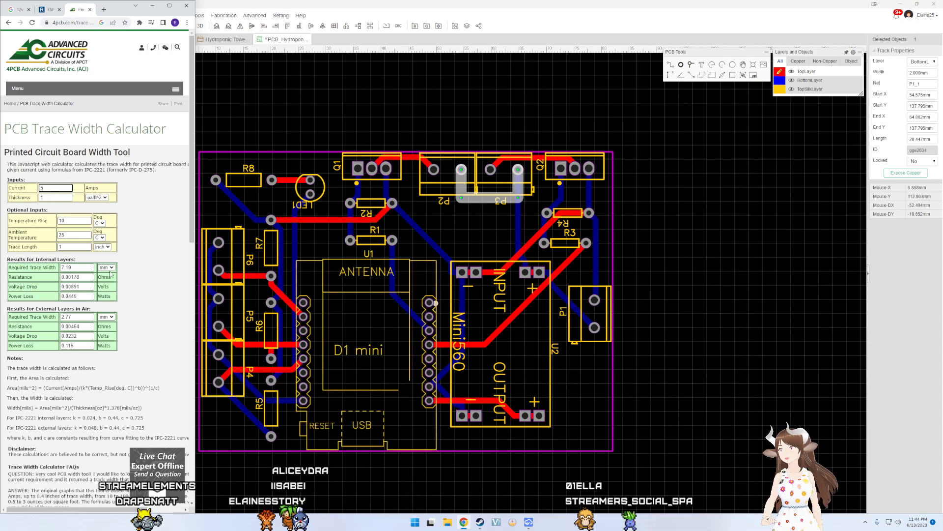
{"action": "left_click", "coordinate": [493, 200]}
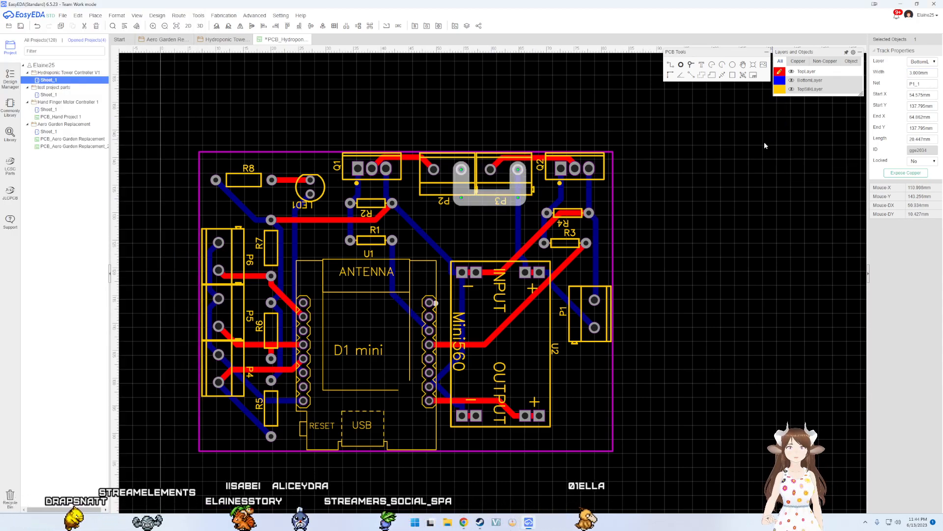
{"action": "left_click", "coordinate": [518, 229]}
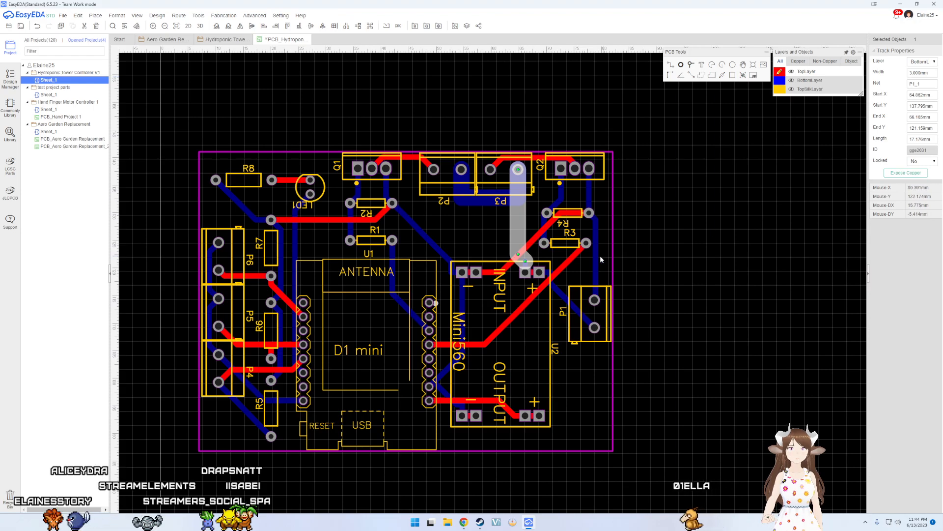
Step: Extend the lower end of the 3 mm P3 track onto the Mini560's positive input pad
{"action": "scroll", "coordinate": [531, 262], "scroll_direction": "up", "scroll_amount": 6}
{"action": "scroll", "coordinate": [492, 280], "scroll_direction": "down", "scroll_amount": 1}
{"action": "scroll", "coordinate": [447, 295], "scroll_direction": "up", "scroll_amount": 1}
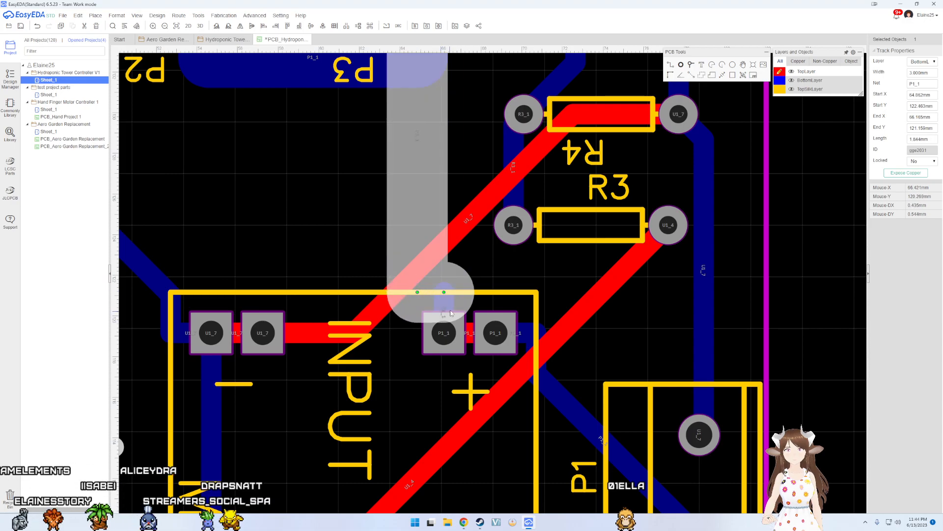
{"action": "mouse_move", "coordinate": [448, 297]}
{"action": "left_mouse_down"}
{"action": "mouse_move", "coordinate": [449, 325]}
{"action": "mouse_move", "coordinate": [453, 297]}
{"action": "left_mouse_up"}
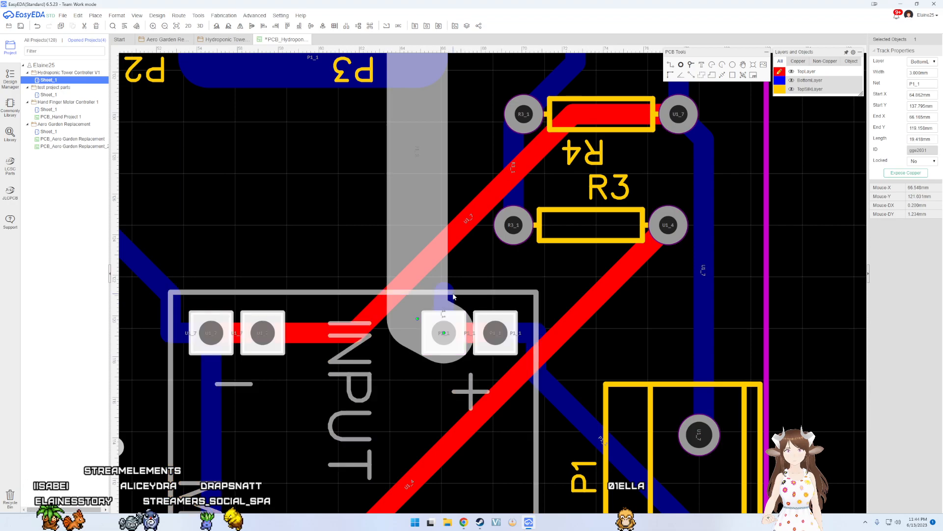
Step: Reshape the lower end of the 3 mm P3 track into a square corner at the Mini560's positive input pad
{"action": "left_click", "coordinate": [448, 297]}
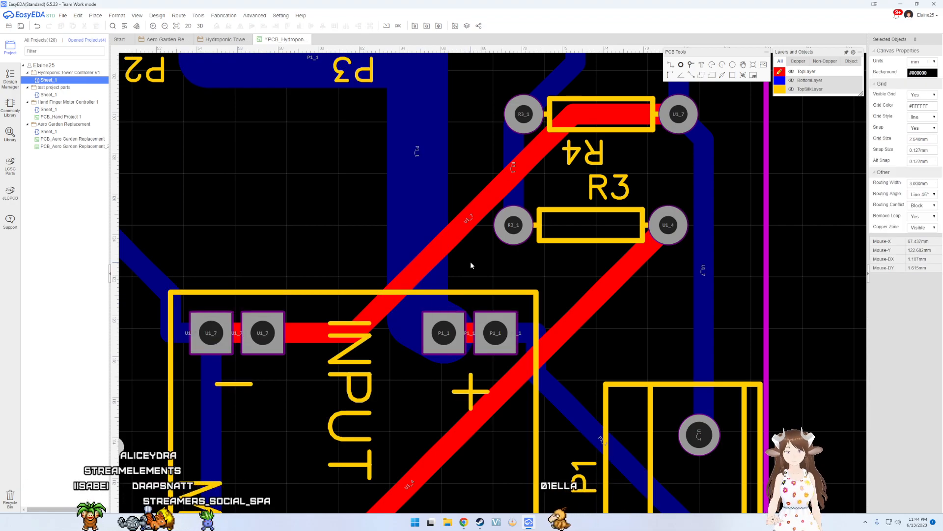
{"action": "left_click", "coordinate": [408, 325]}
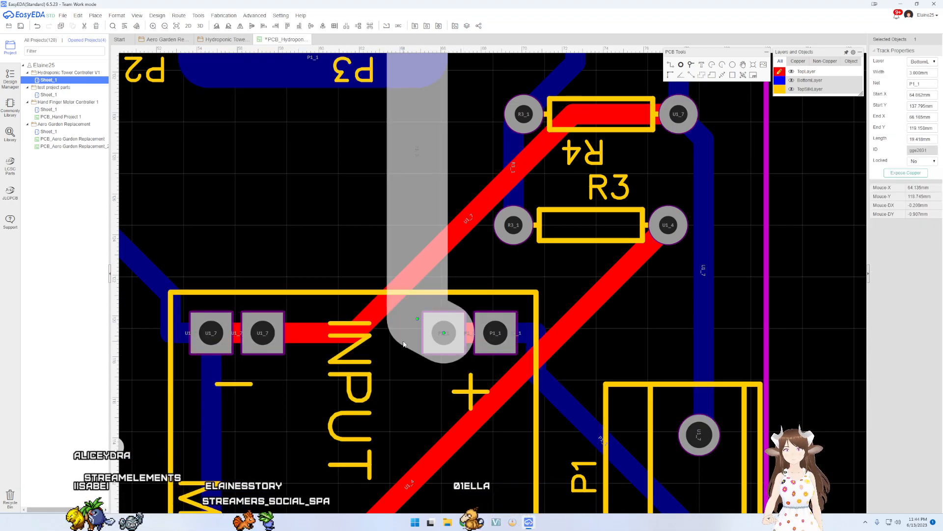
{"action": "left_click_drag", "start_coordinate": [414, 328], "coordinate": [405, 268]}
Step: Set the top-layer track between P3 and Q2 to 3 mm wide, and reroute it beneath their pads
{"action": "scroll", "coordinate": [399, 251], "scroll_direction": "up", "scroll_amount": 1}
{"action": "scroll", "coordinate": [399, 250], "scroll_direction": "down", "scroll_amount": 3}
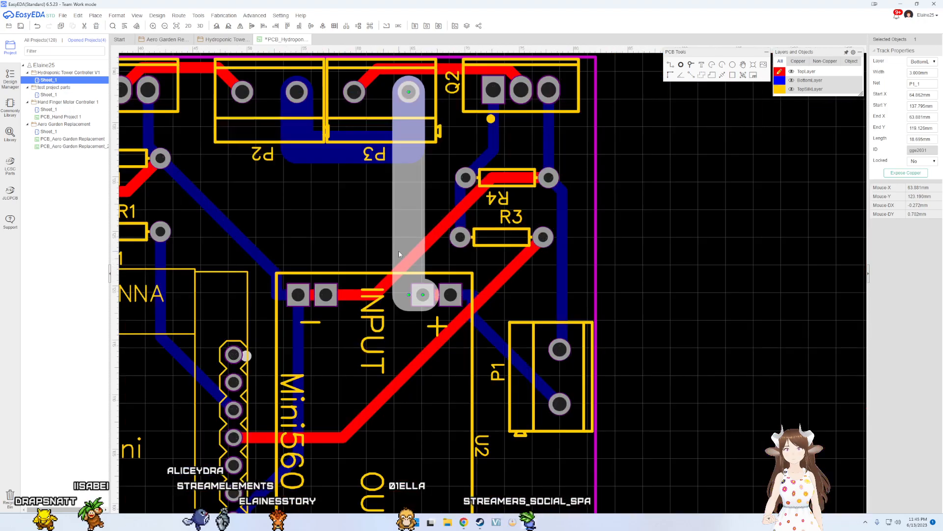
{"action": "scroll", "coordinate": [402, 233], "scroll_direction": "up", "scroll_amount": 1}
{"action": "right_click_drag", "start_coordinate": [317, 167], "coordinate": [377, 348]}
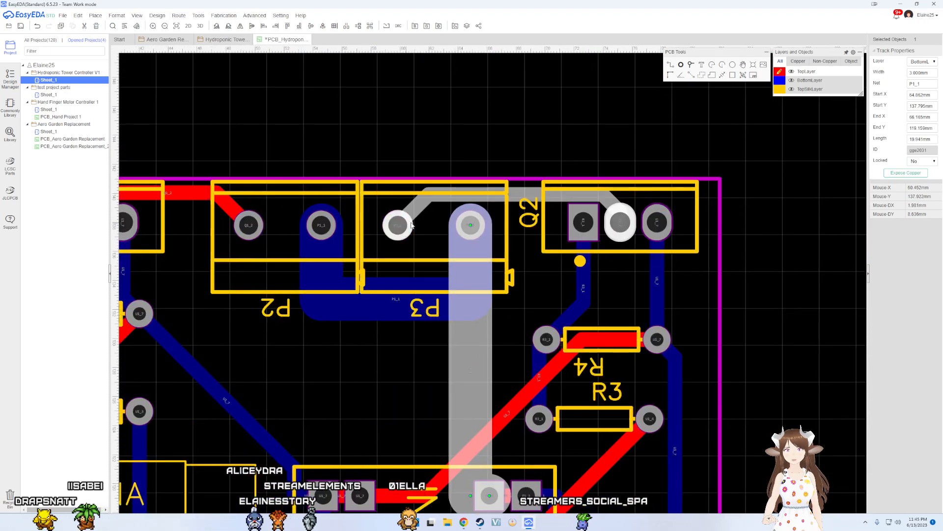
{"action": "left_click", "coordinate": [590, 197]}
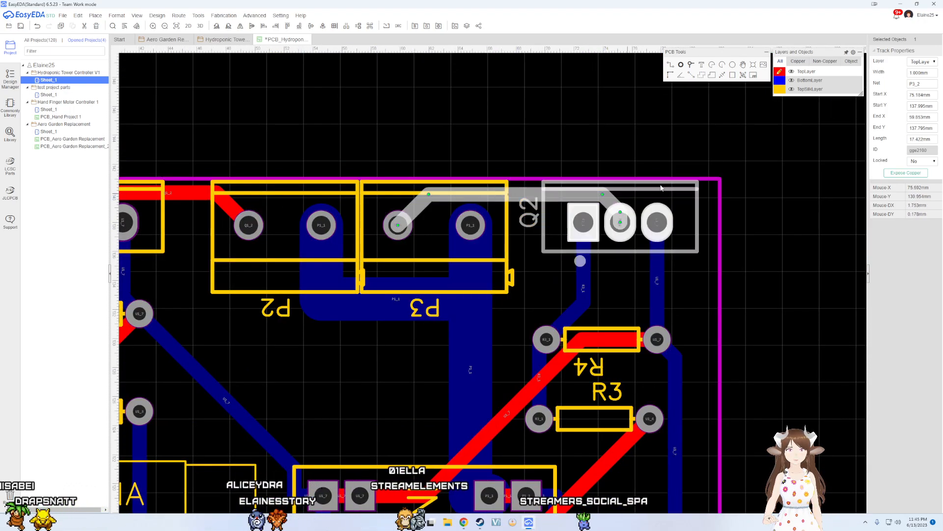
{"action": "left_click", "coordinate": [919, 72]}
{"action": "type", "text": "3"}
{"action": "key", "text": "Return"}
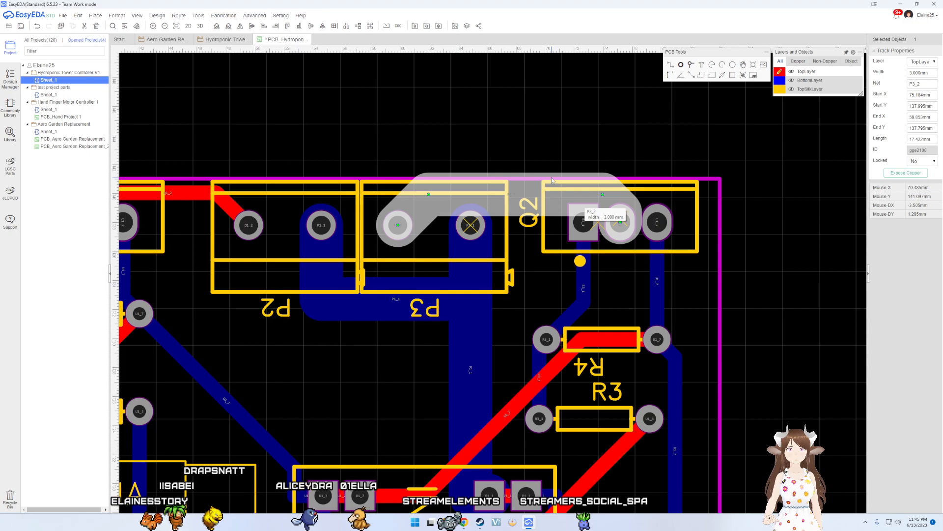
{"action": "left_click_drag", "start_coordinate": [552, 181], "coordinate": [515, 271]}
{"action": "left_click_drag", "start_coordinate": [586, 252], "coordinate": [623, 289]}
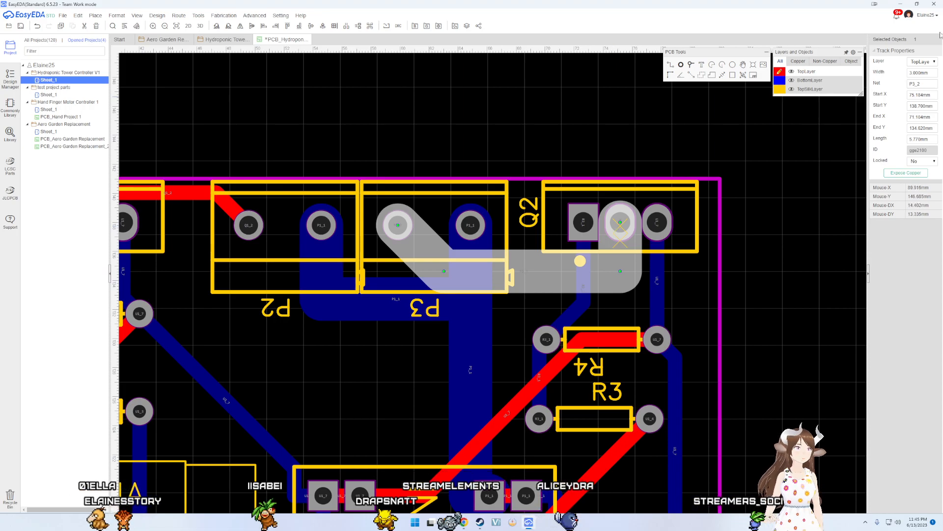
Step: Reduce the P3–Q2 track's width to 2 mm, and save the PCB
{"action": "left_click", "coordinate": [920, 72]}
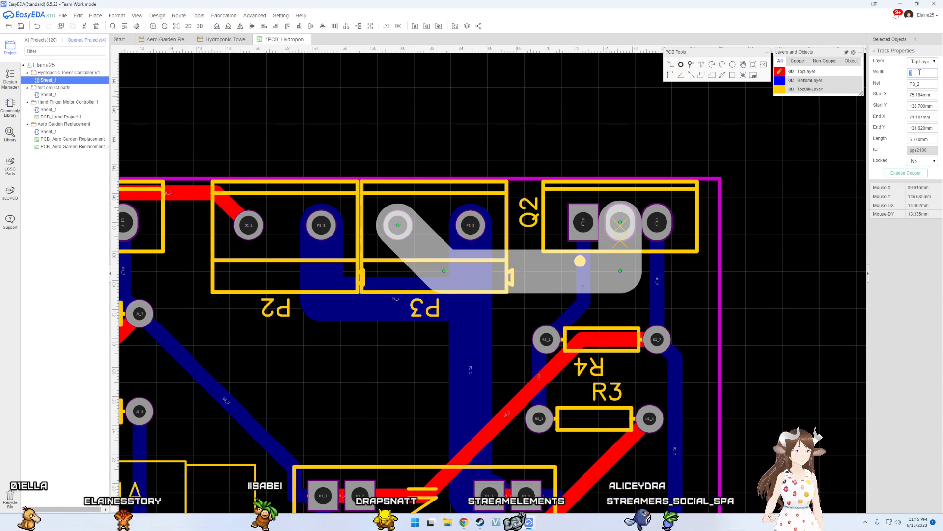
{"action": "type", "text": "2"}
{"action": "key", "text": "Return"}
{"action": "left_click", "coordinate": [835, 168]}
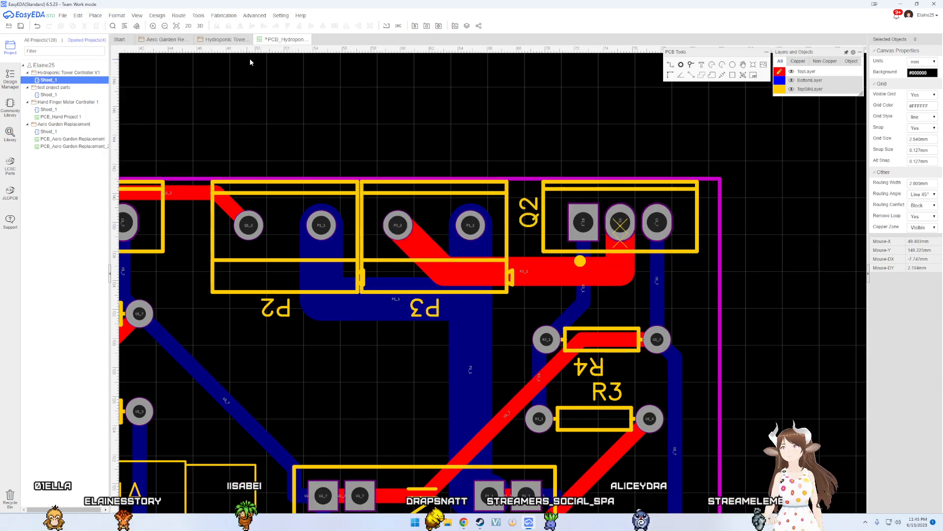
{"action": "key", "text": "ctrl+s"}
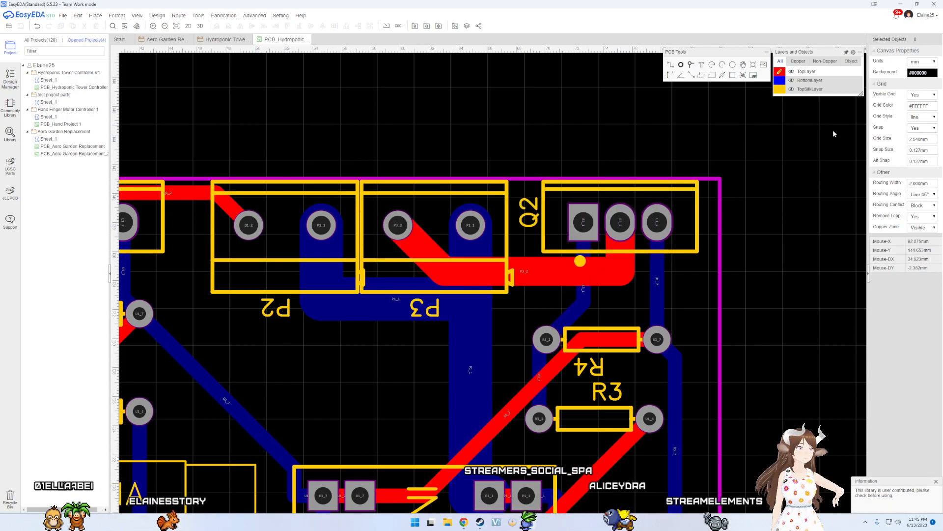
Step: Set the width of the top-layer P3–Q2 track to 2.7 mm
{"action": "left_click", "coordinate": [567, 266]}
{"action": "left_click", "coordinate": [917, 72]}
{"action": "type", "text": "2"}
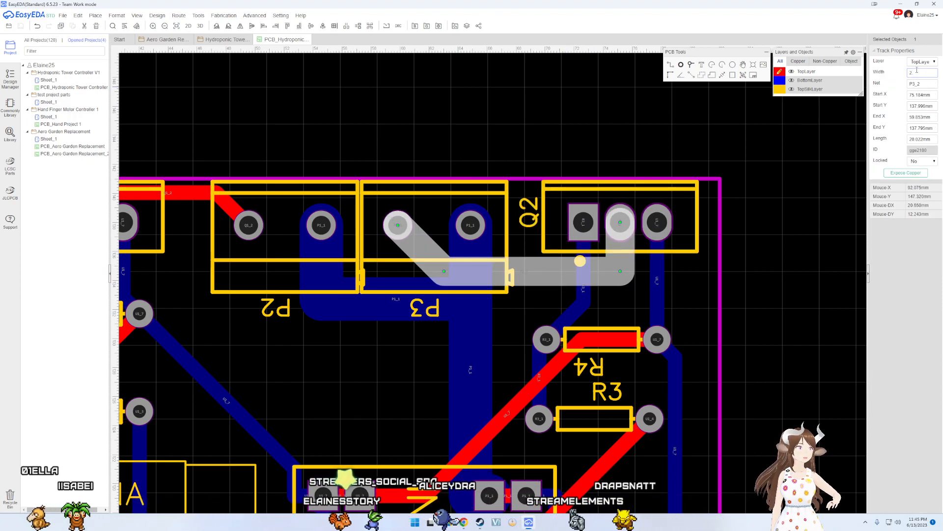
{"action": "type", "text": ".7"}
{"action": "key", "text": "Return"}
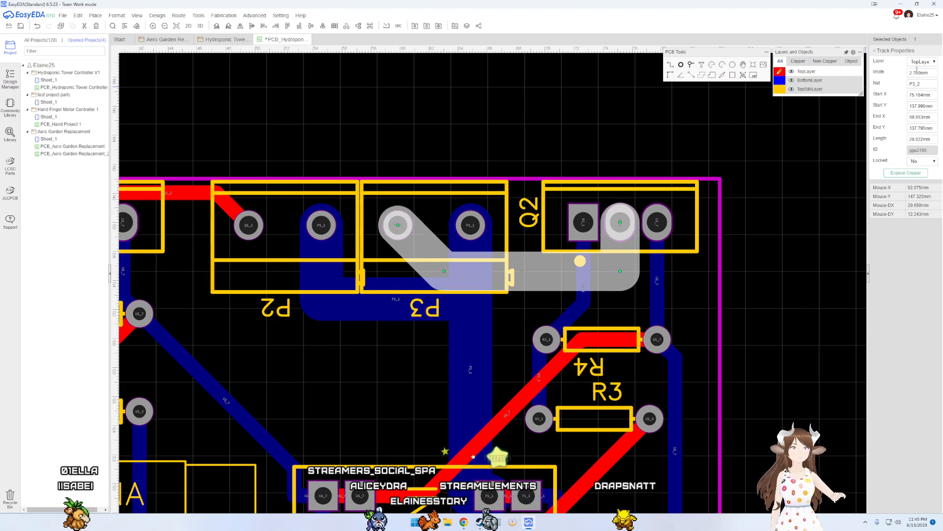
{"action": "left_click", "coordinate": [710, 244]}
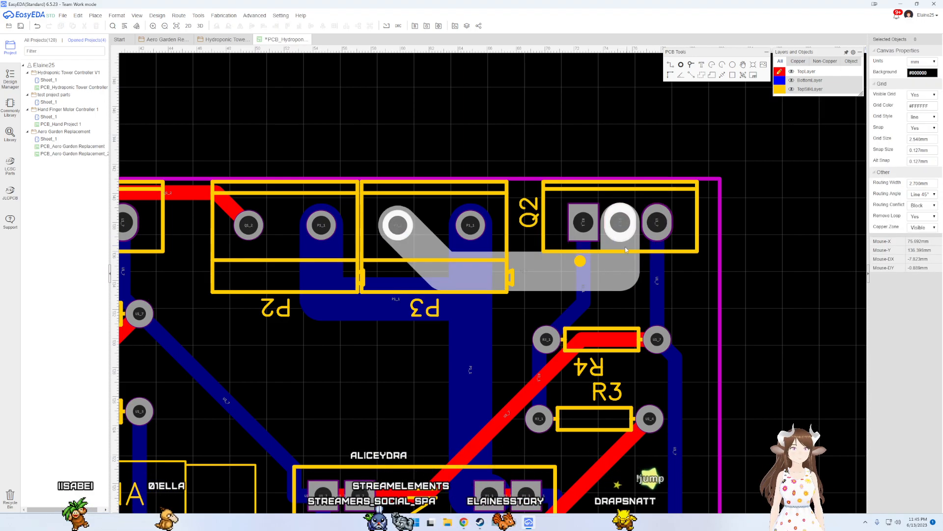
Step: Set the P3–Q2 track's width to 2.77 mm, and save the PCB
{"action": "scroll", "coordinate": [566, 255], "scroll_direction": "down", "scroll_amount": 3}
{"action": "scroll", "coordinate": [565, 255], "scroll_direction": "up", "scroll_amount": 5}
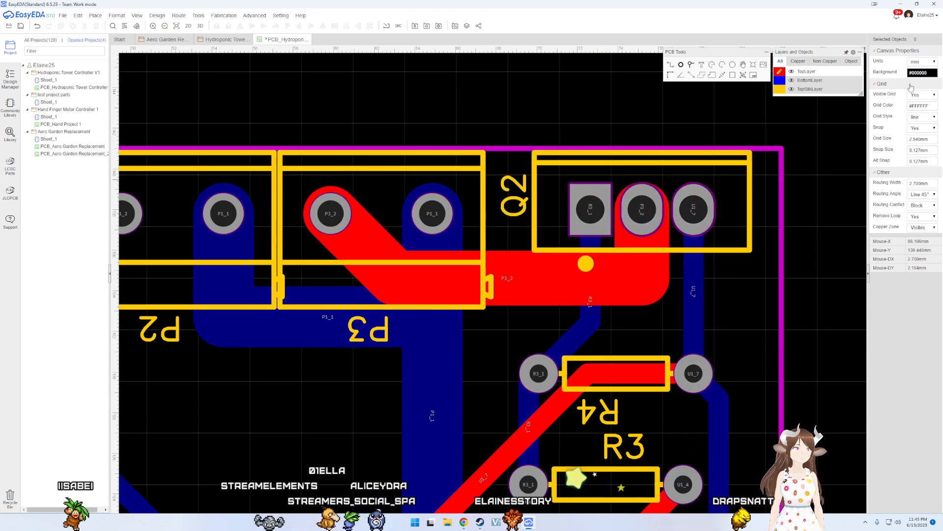
{"action": "left_click", "coordinate": [641, 255]}
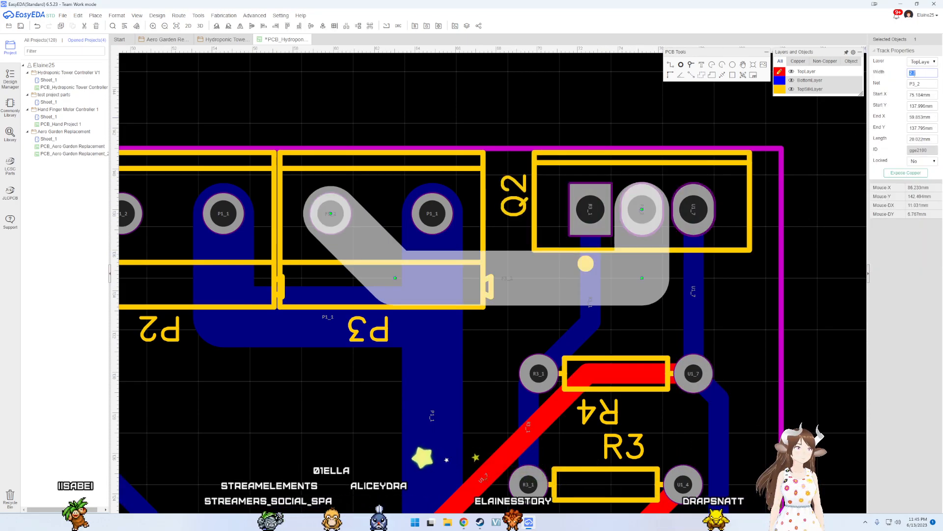
{"action": "left_click", "coordinate": [914, 74]}
{"action": "type", "text": "2.77"}
{"action": "key", "text": "Return"}
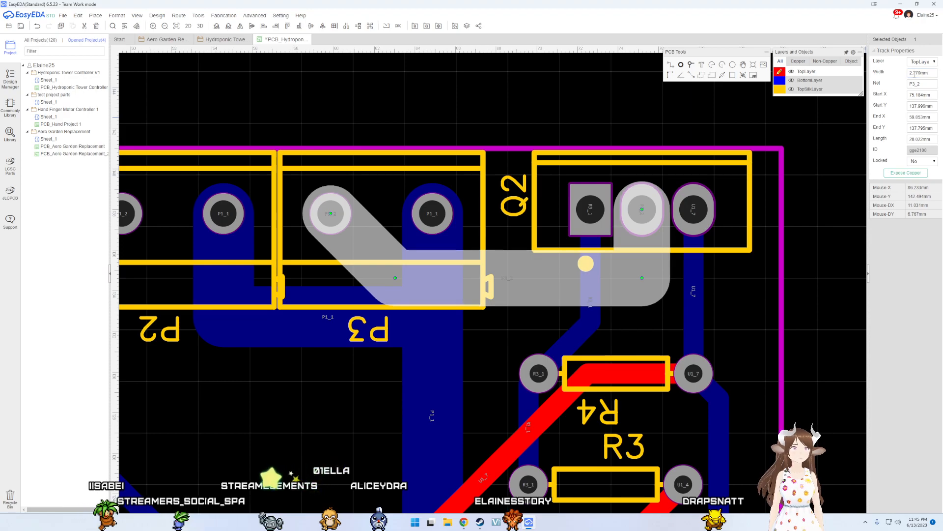
{"action": "left_click", "coordinate": [816, 145]}
{"action": "scroll", "coordinate": [828, 167], "scroll_direction": "down", "scroll_amount": 3}
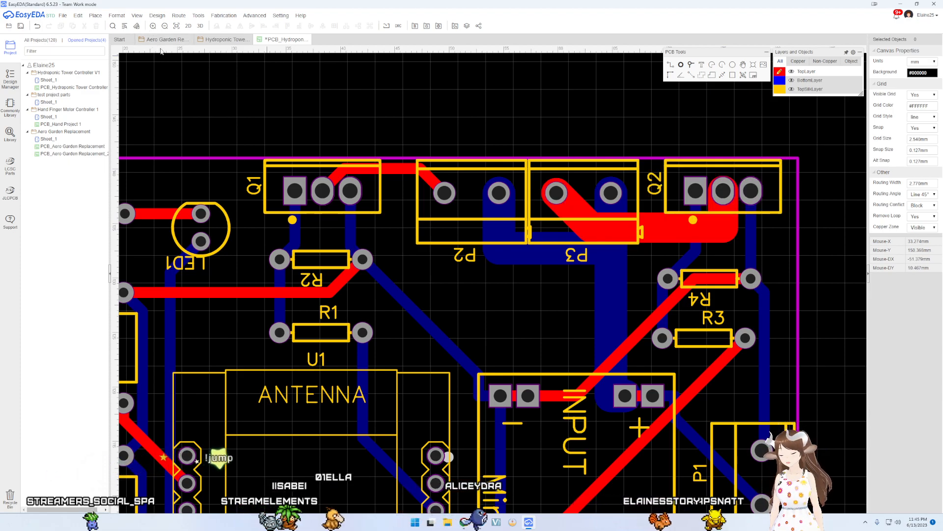
{"action": "key", "text": "ctrl+s"}
Step: Run the design rule check on the PCB
{"action": "left_click", "coordinate": [224, 16]}
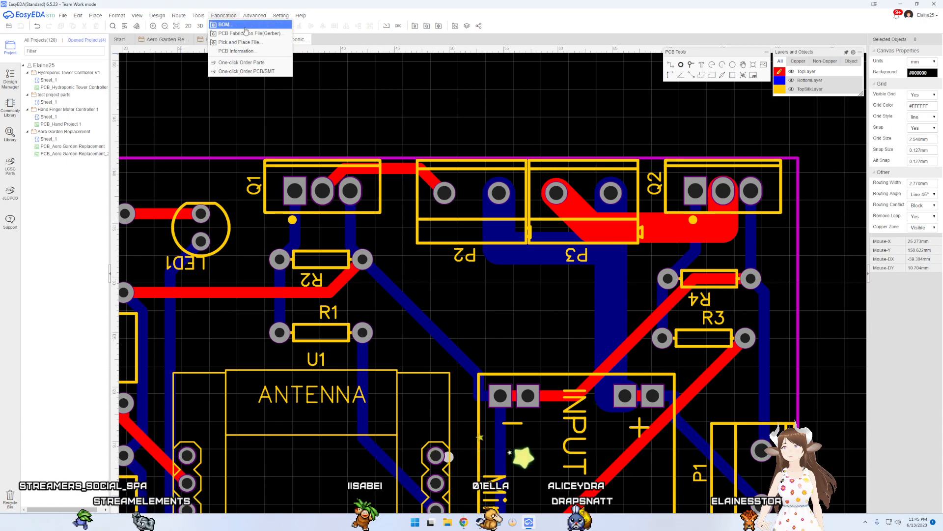
{"action": "mouse_move", "coordinate": [257, 15]}
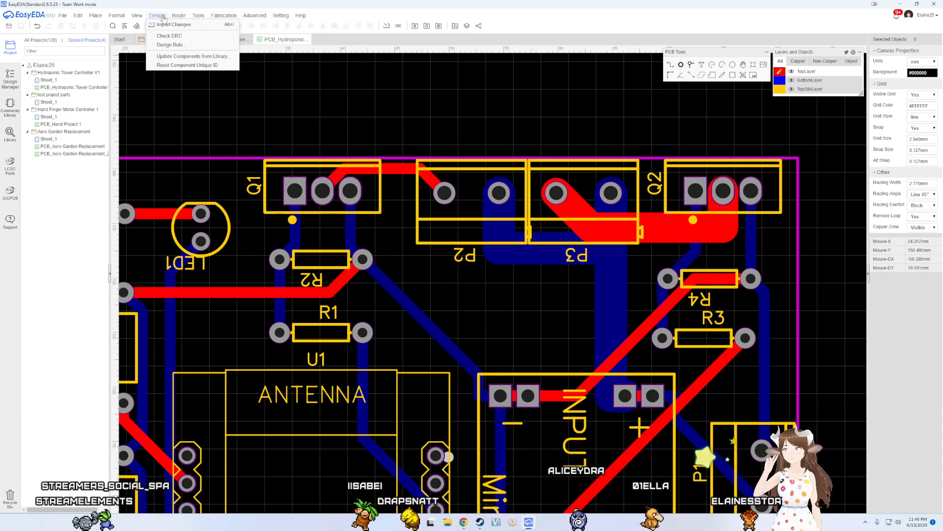
{"action": "mouse_move", "coordinate": [185, 16]}
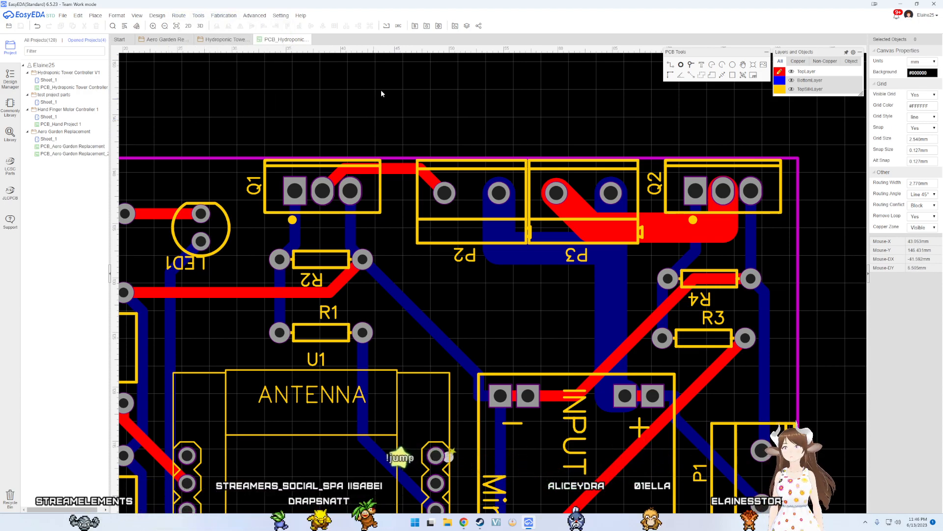
{"action": "left_click", "coordinate": [399, 27]}
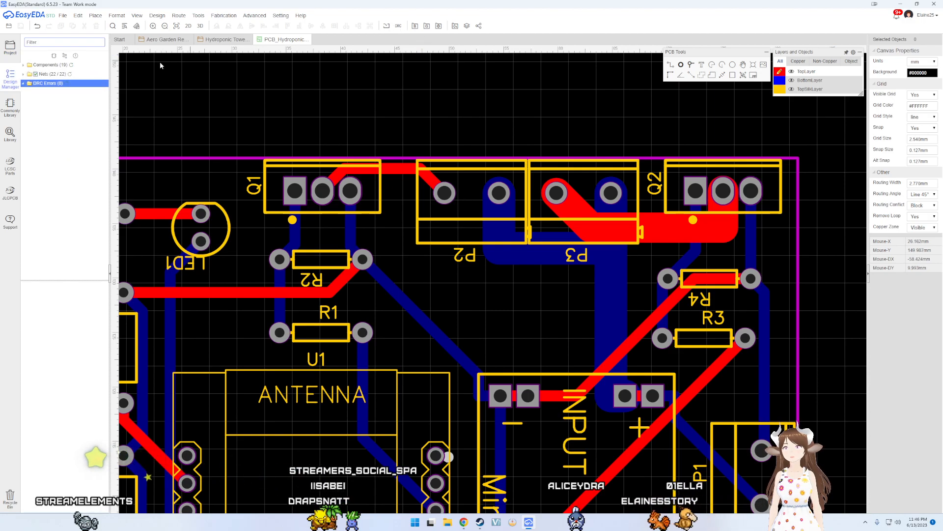
Step: Square off the diagonal P3 end of the P3–Q2 track so it drops straight down from the P3 pad
{"action": "left_click", "coordinate": [586, 226]}
{"action": "left_click_drag", "start_coordinate": [582, 221], "coordinate": [519, 237]}
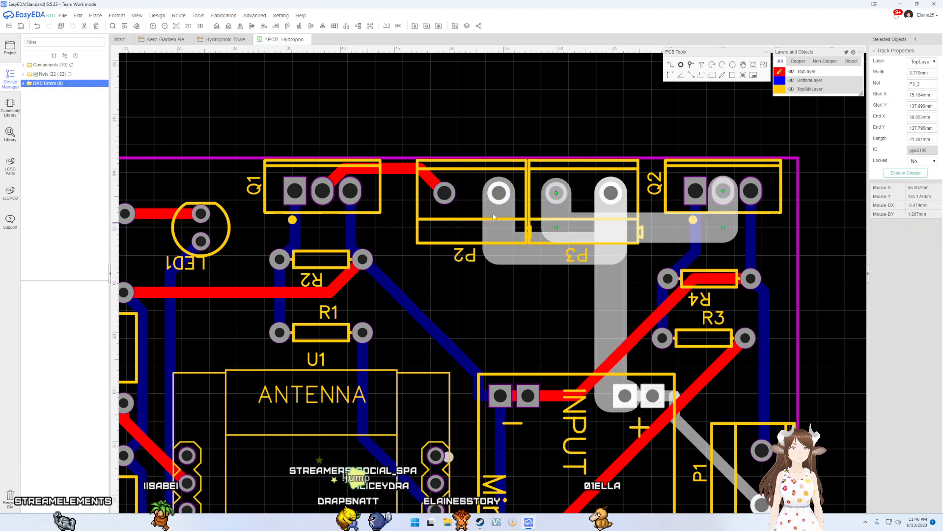
Step: Set the top-layer track between Q1 and P2 to 2.77 mm wide, and reroute it squarely beneath their pads
{"action": "left_click", "coordinate": [413, 175]}
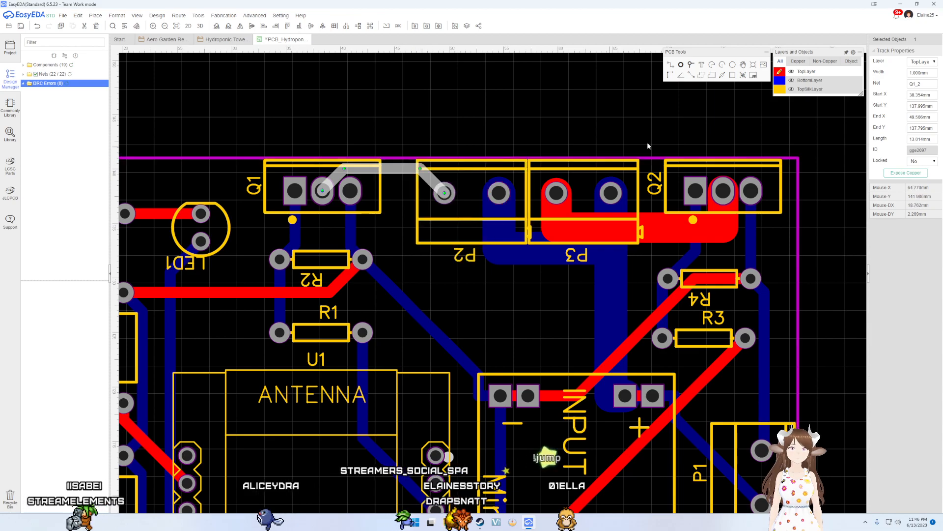
{"action": "left_click", "coordinate": [927, 73]}
{"action": "type", "text": "2.77"}
{"action": "key", "text": "Return"}
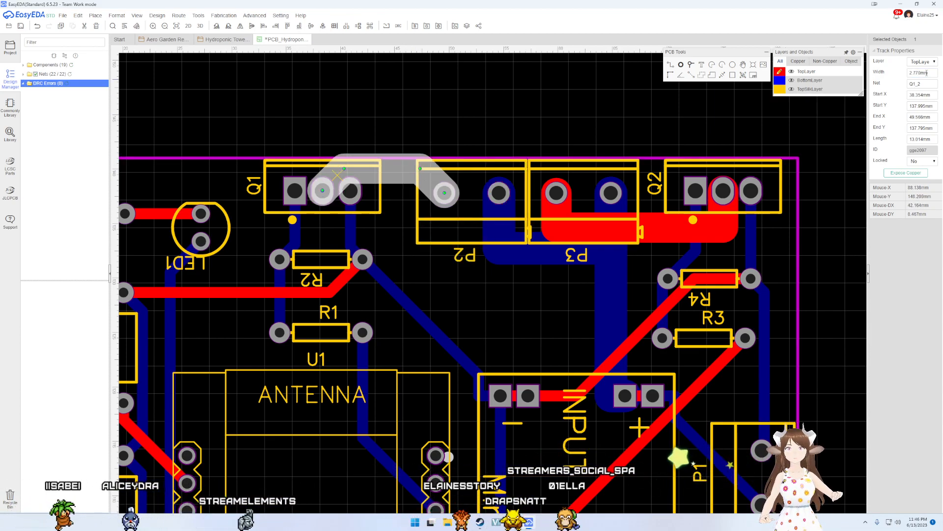
{"action": "left_click_drag", "start_coordinate": [366, 175], "coordinate": [307, 234]}
{"action": "left_click_drag", "start_coordinate": [417, 214], "coordinate": [453, 217]}
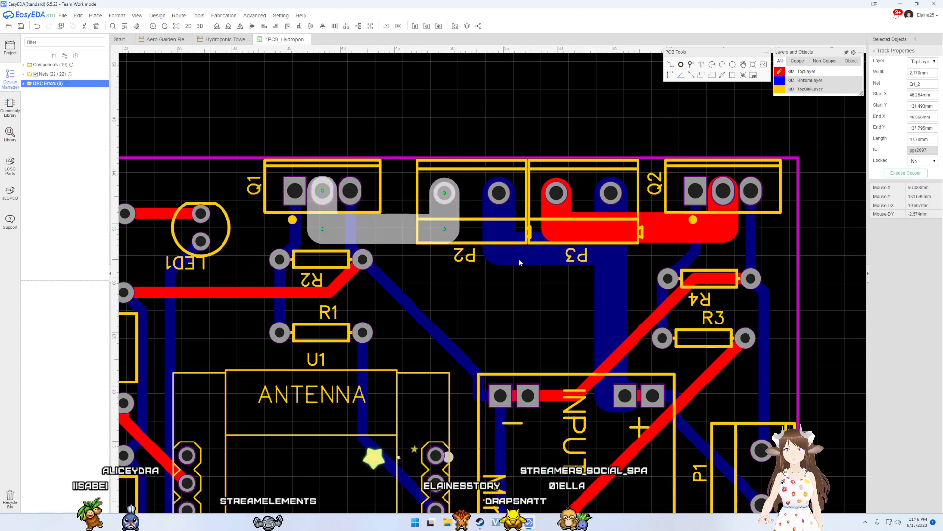
{"action": "left_click", "coordinate": [461, 268]}
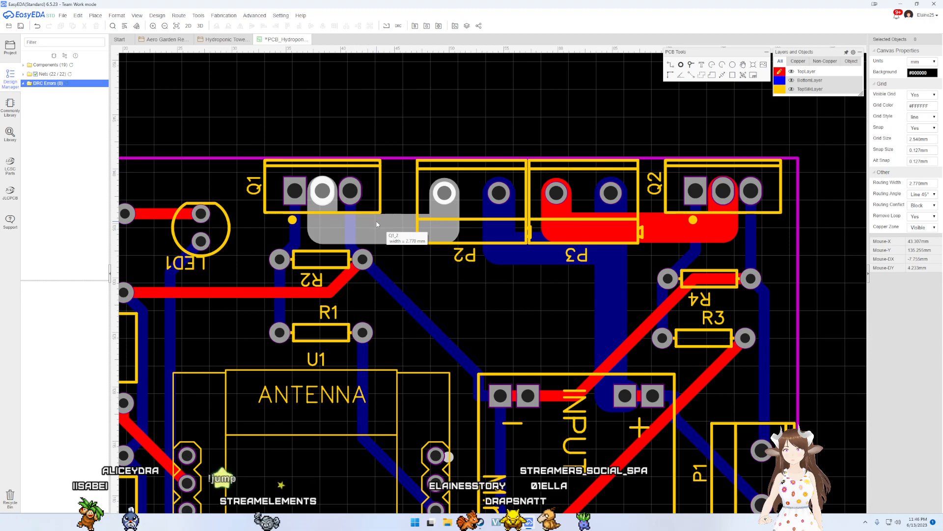
Step: Set the bottom-layer track between Q1's third pad and R2 to 2.77 mm wide
{"action": "left_click", "coordinate": [357, 253]}
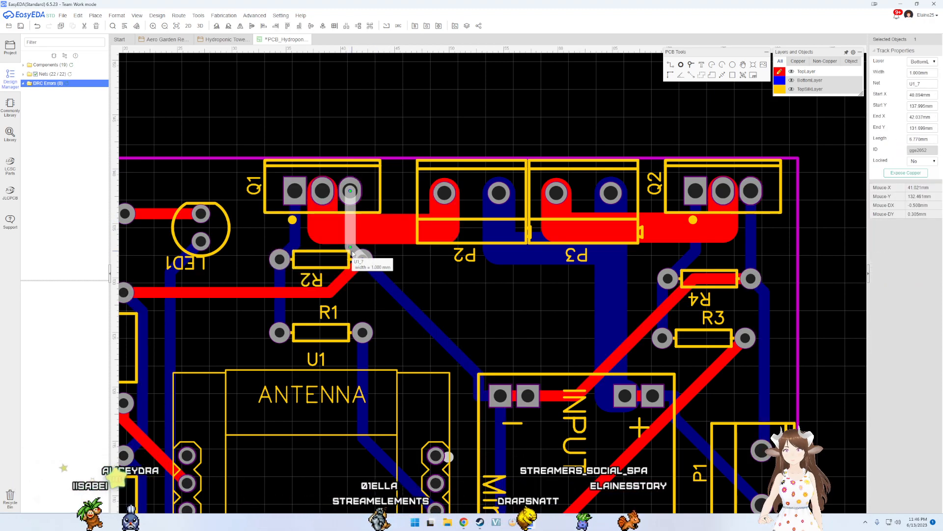
{"action": "left_click", "coordinate": [925, 71]}
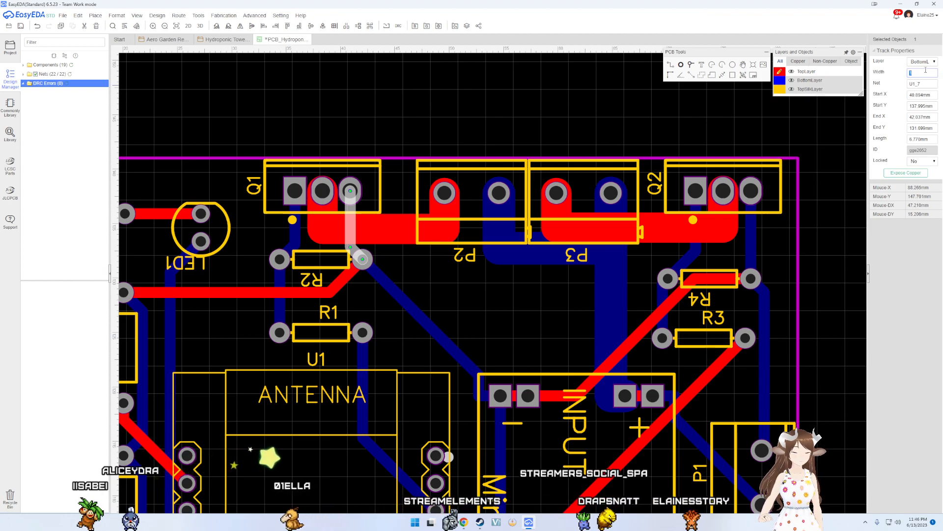
{"action": "type", "text": "3"}
{"action": "key", "text": "Return"}
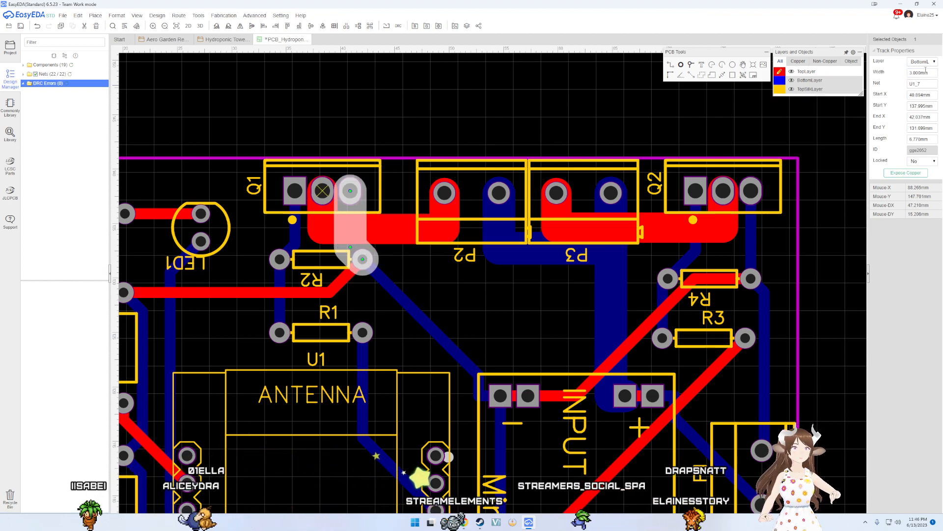
{"action": "type", "text": "2.77"}
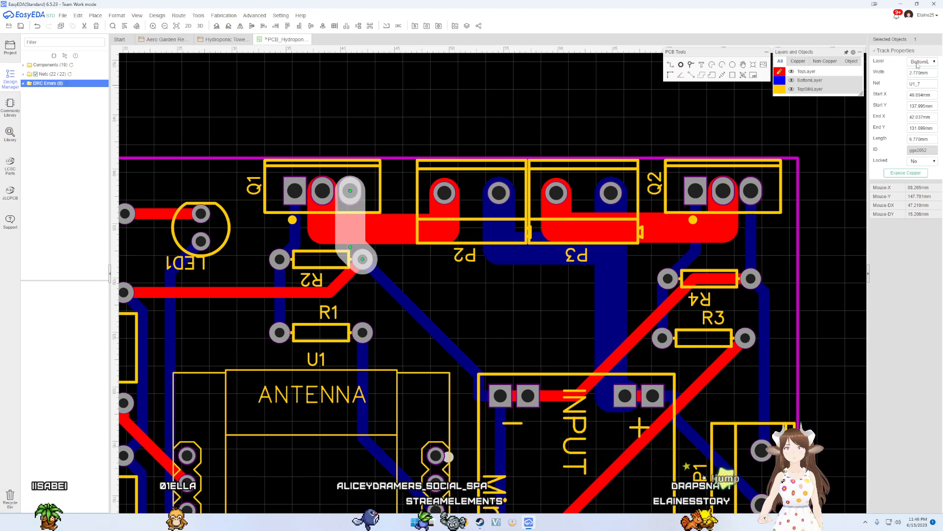
Step: Set the bottom-layer track from R2 to the Mini560's negative input to 2.77 mm wide
{"action": "left_click", "coordinate": [403, 297]}
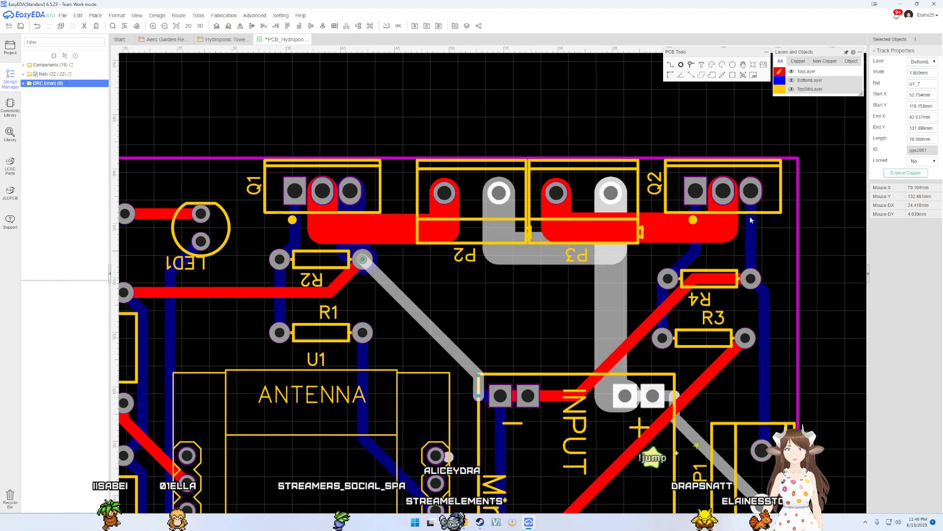
{"action": "left_click", "coordinate": [927, 74]}
{"action": "type", "text": "2.77"}
{"action": "key", "text": "Return"}
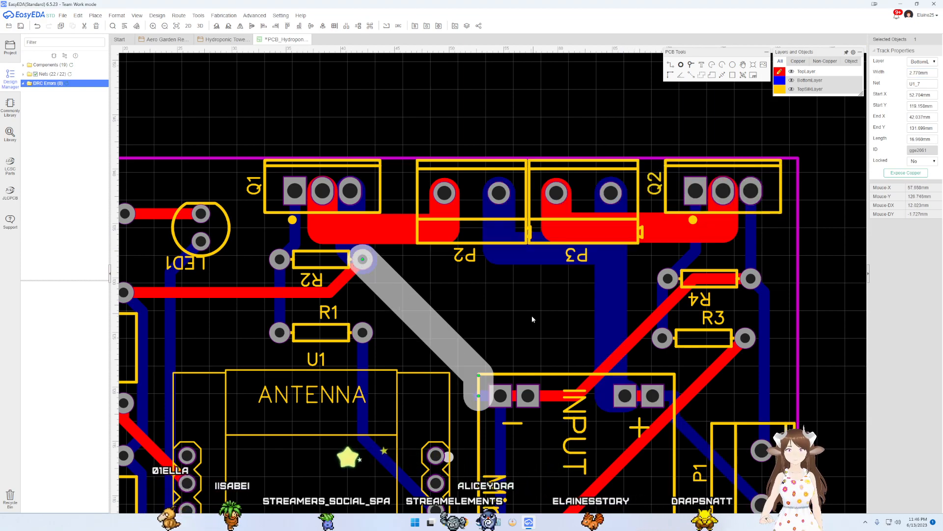
{"action": "left_click", "coordinate": [520, 345]}
Step: Pull the lower end of the bottom-layer track from R2 directly onto the Mini560's first negative input pad, removing its side jog
{"action": "left_click", "coordinate": [486, 395]}
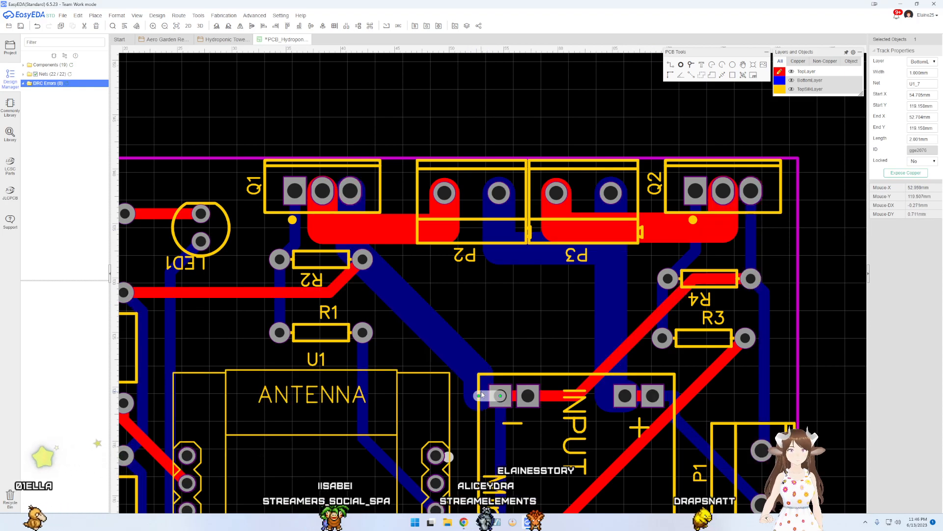
{"action": "left_click", "coordinate": [481, 397]}
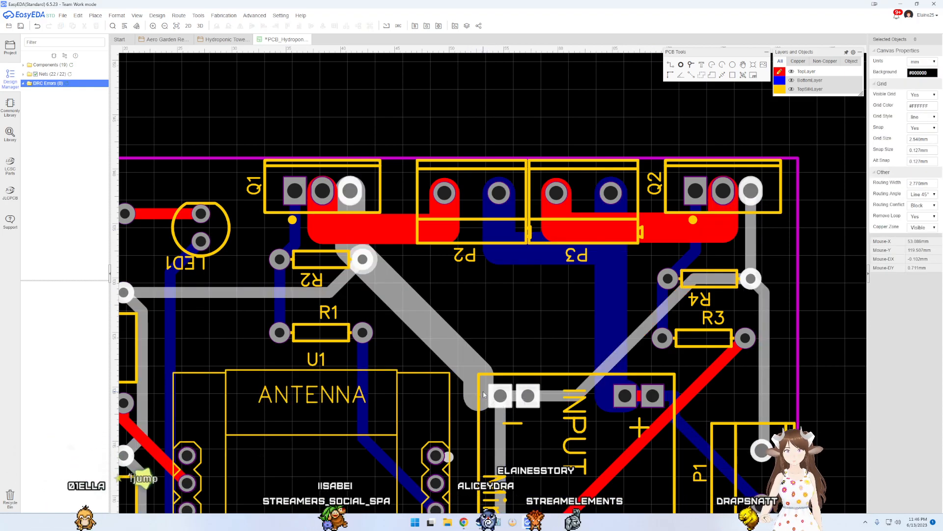
{"action": "left_click", "coordinate": [479, 396]}
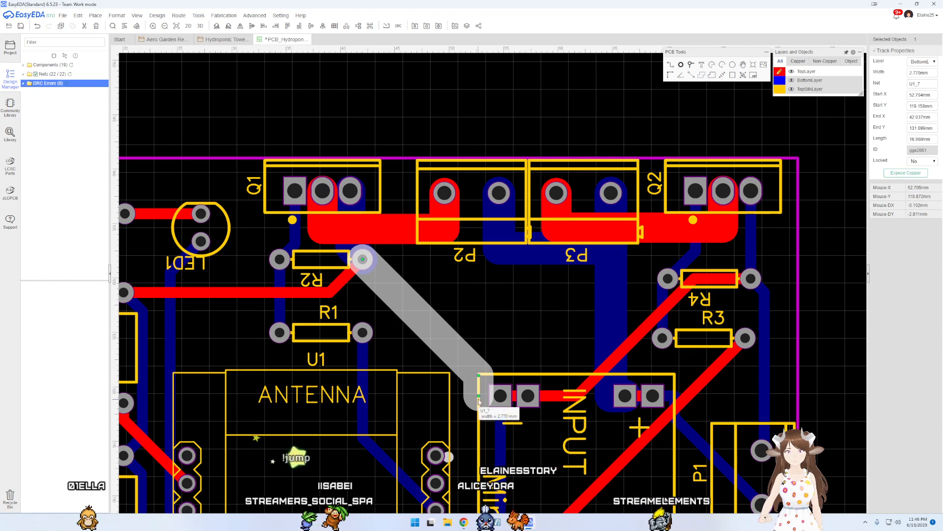
{"action": "left_click_drag", "start_coordinate": [487, 382], "coordinate": [504, 370]}
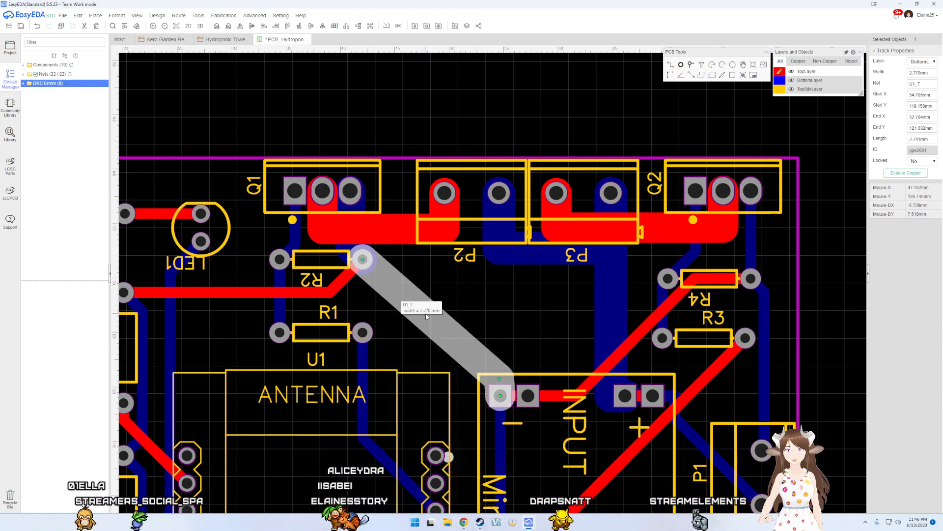
{"action": "left_click", "coordinate": [484, 317]}
Step: Set the top-layer track joining the Mini560's two negative input pads to 3 mm wide
{"action": "right_click_drag", "start_coordinate": [482, 317], "coordinate": [406, 259]}
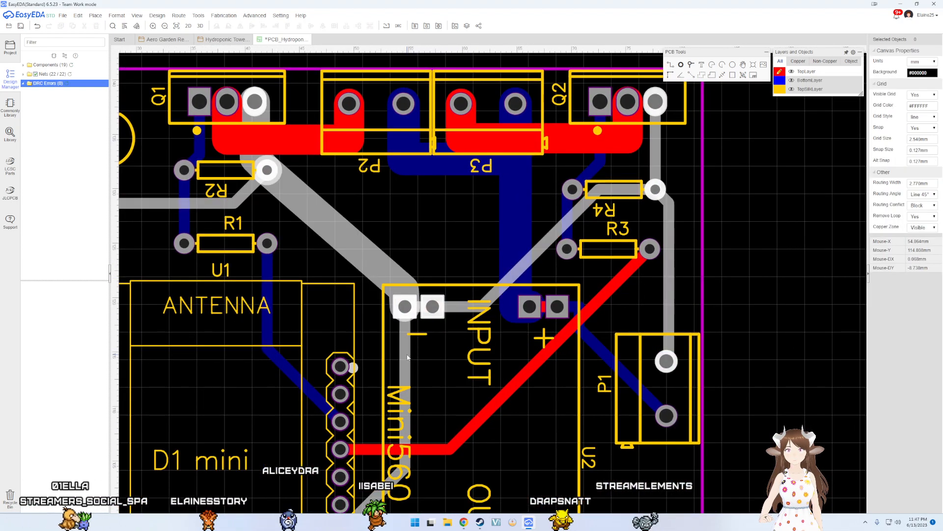
{"action": "left_click", "coordinate": [461, 307]}
{"action": "left_click", "coordinate": [419, 306]}
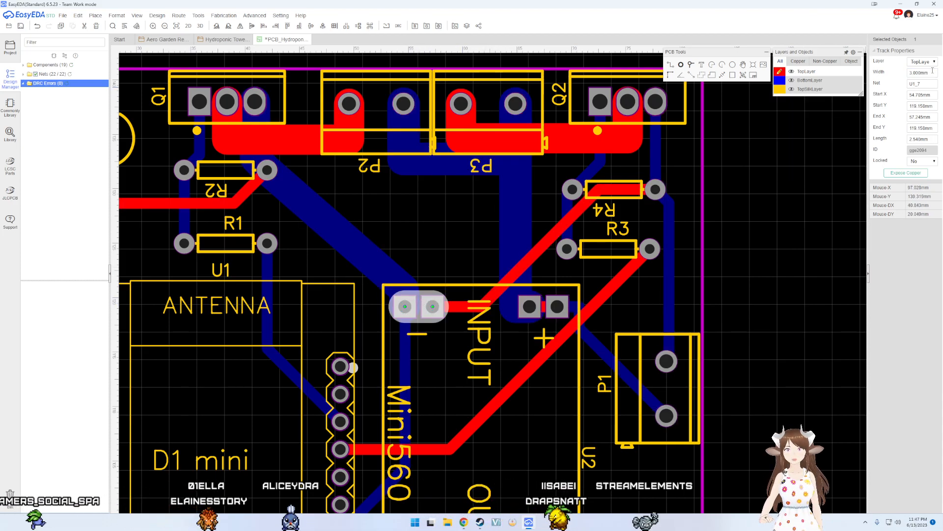
Step: Set the top-layer track from the Mini560's negative input to R4 to 3 mm wide
{"action": "left_click", "coordinate": [524, 262]}
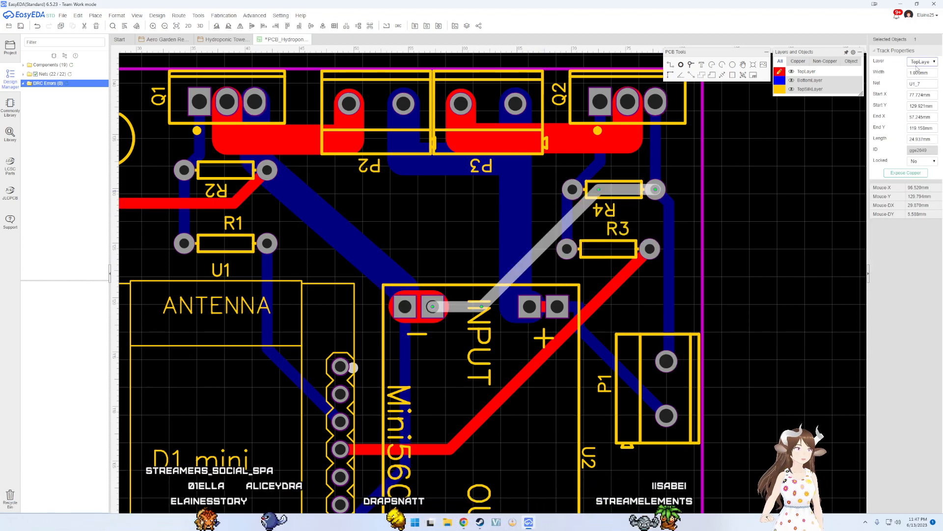
{"action": "left_click", "coordinate": [919, 62]}
{"action": "left_click", "coordinate": [880, 61]}
{"action": "left_click", "coordinate": [918, 73]}
{"action": "type", "text": "3"}
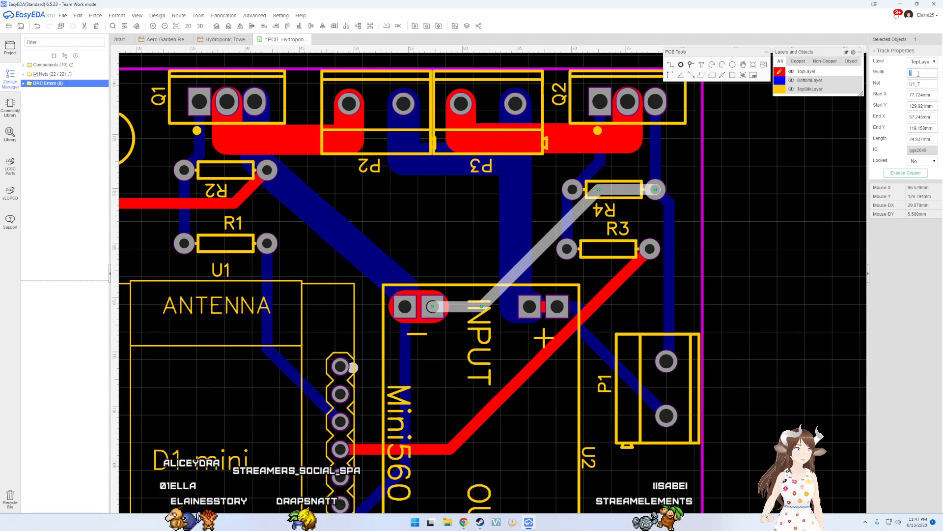
{"action": "key", "text": "Return"}
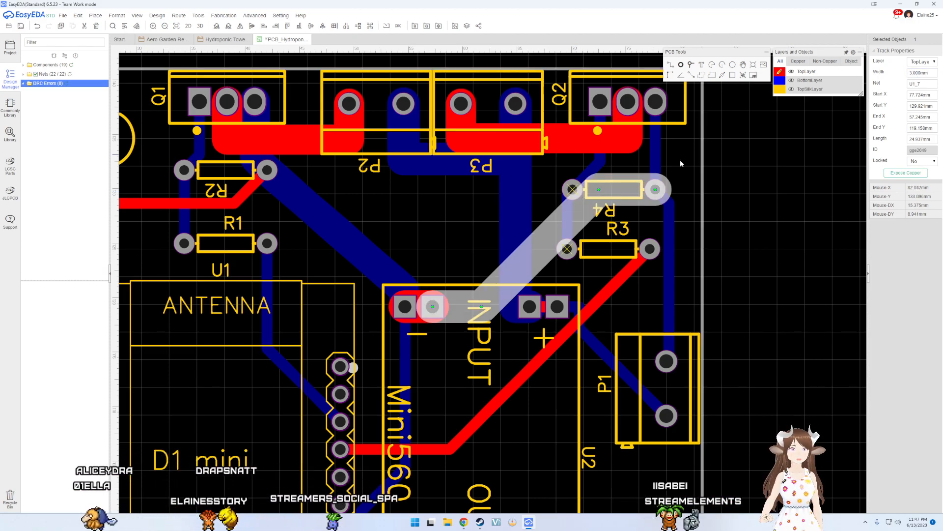
Step: Lower the widened track's horizontal run below R4, and move R4 slightly up and R3 down to clear it
{"action": "left_click_drag", "start_coordinate": [612, 192], "coordinate": [619, 222]}
{"action": "left_click_drag", "start_coordinate": [618, 186], "coordinate": [621, 181]}
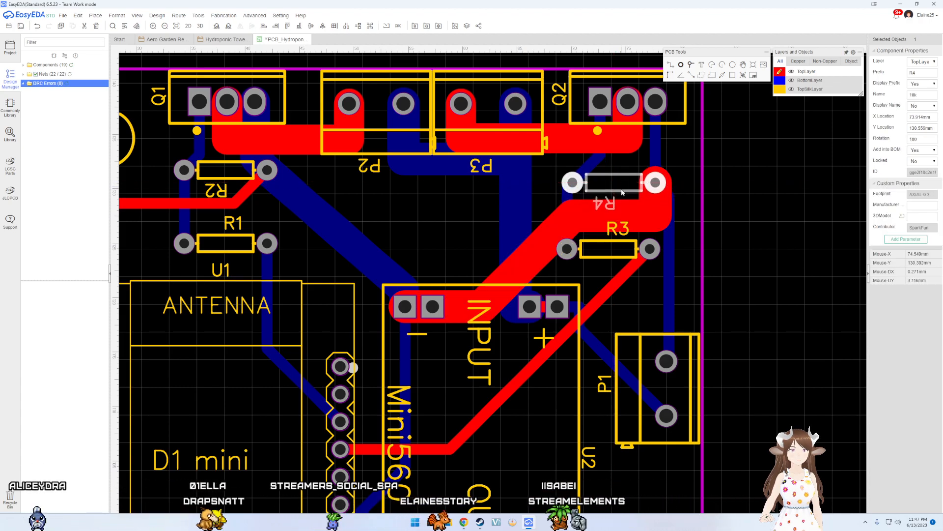
{"action": "left_click_drag", "start_coordinate": [605, 250], "coordinate": [604, 266]}
{"action": "left_click", "coordinate": [710, 234]}
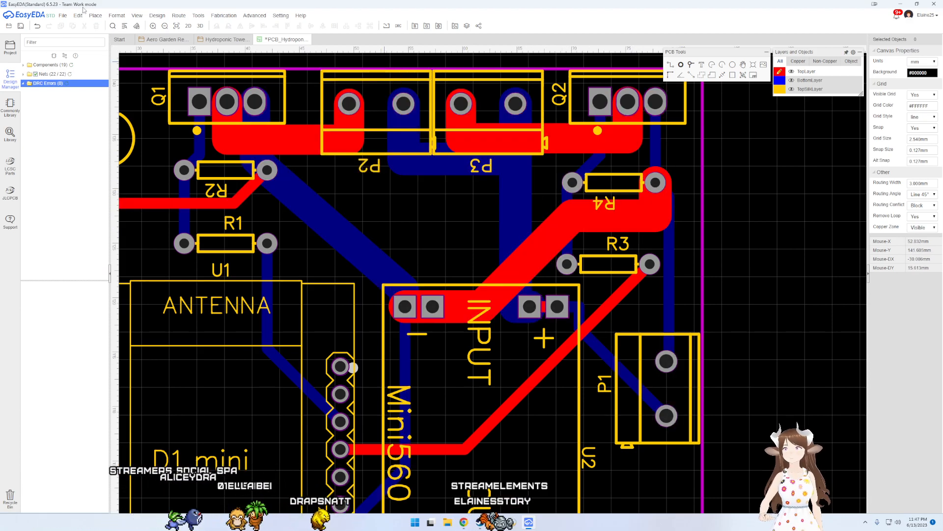
Step: Set the bottom-layer track between R4 and P1 to 3 mm wide, and shift its vertical run toward the board edge
{"action": "left_click", "coordinate": [68, 83]}
{"action": "scroll", "coordinate": [604, 232], "scroll_direction": "up", "scroll_amount": 3}
{"action": "scroll", "coordinate": [604, 232], "scroll_direction": "down", "scroll_amount": 3}
{"action": "left_click", "coordinate": [676, 228]}
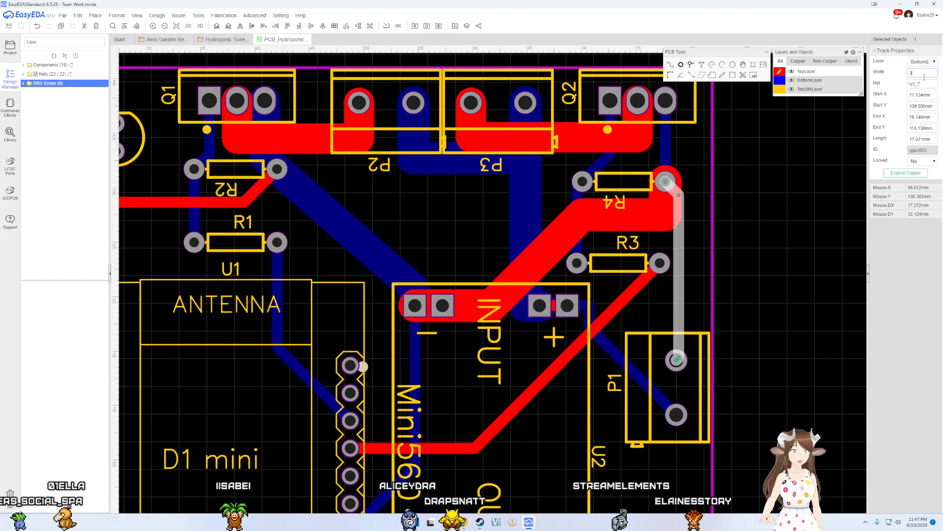
{"action": "key", "text": "Return"}
{"action": "left_click_drag", "start_coordinate": [678, 265], "coordinate": [685, 323]}
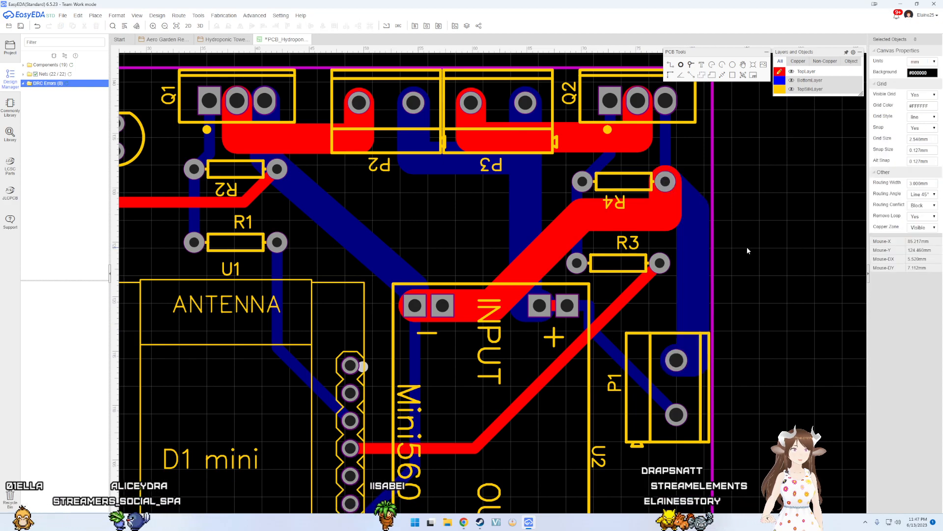
Step: Set the bottom-layer track from the Mini560's positive input to P1 to 3 mm wide, and undo its square reroute
{"action": "left_click", "coordinate": [621, 369]}
{"action": "left_click", "coordinate": [911, 74]}
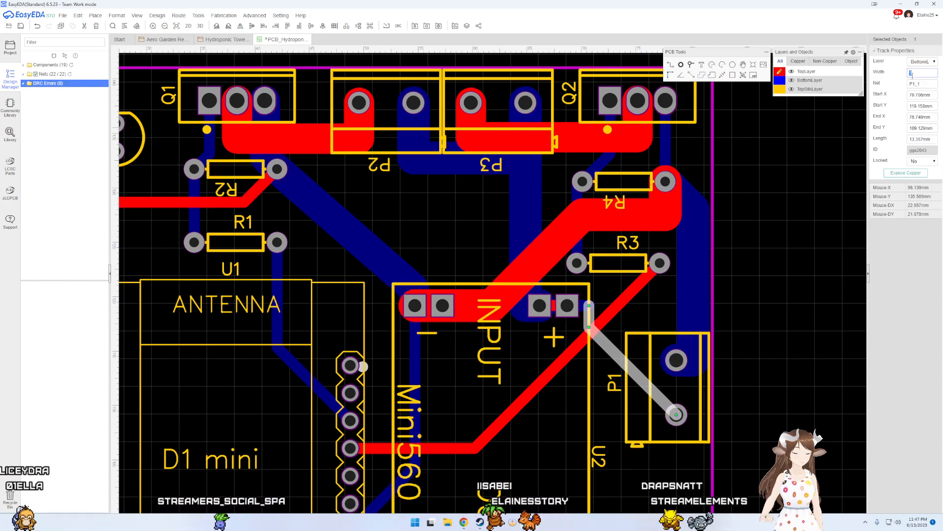
{"action": "type", "text": "3"}
{"action": "key", "text": "Return"}
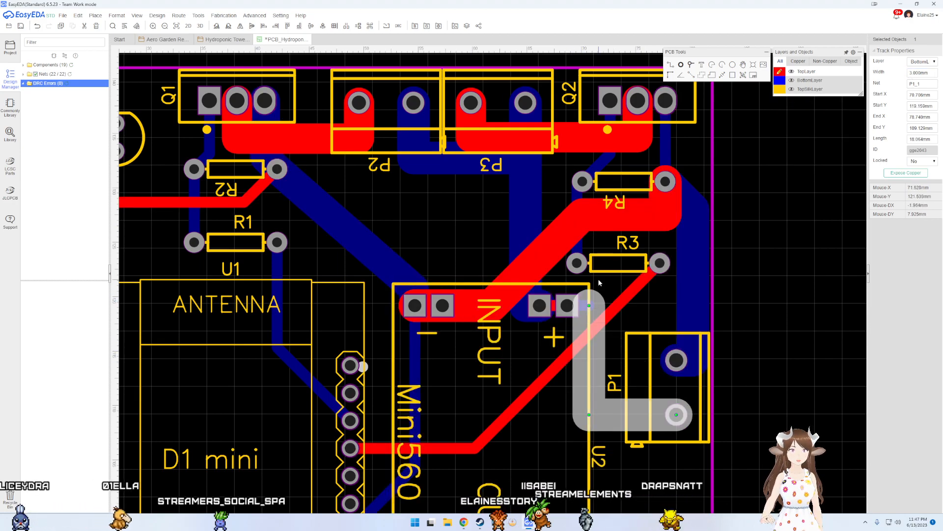
{"action": "key", "text": "Escape"}
{"action": "left_click", "coordinate": [552, 306]}
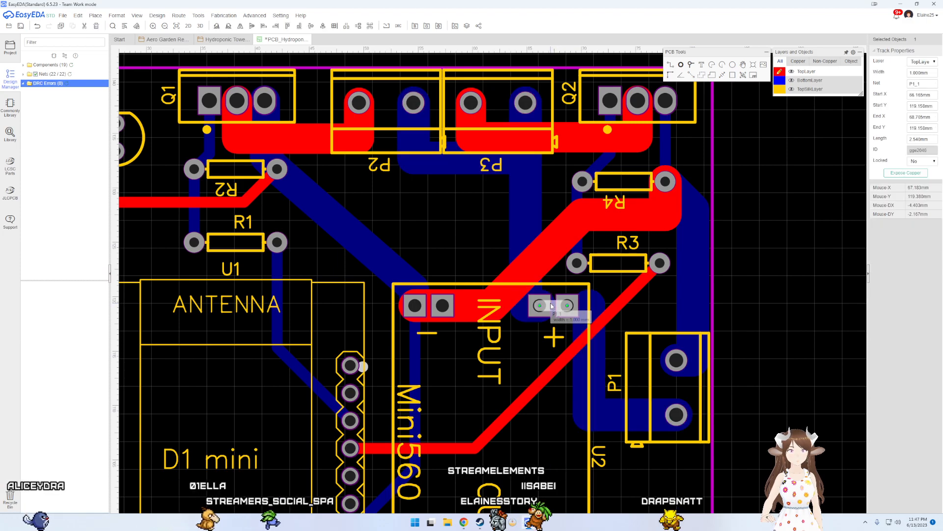
{"action": "key", "text": "ctrl+z"}
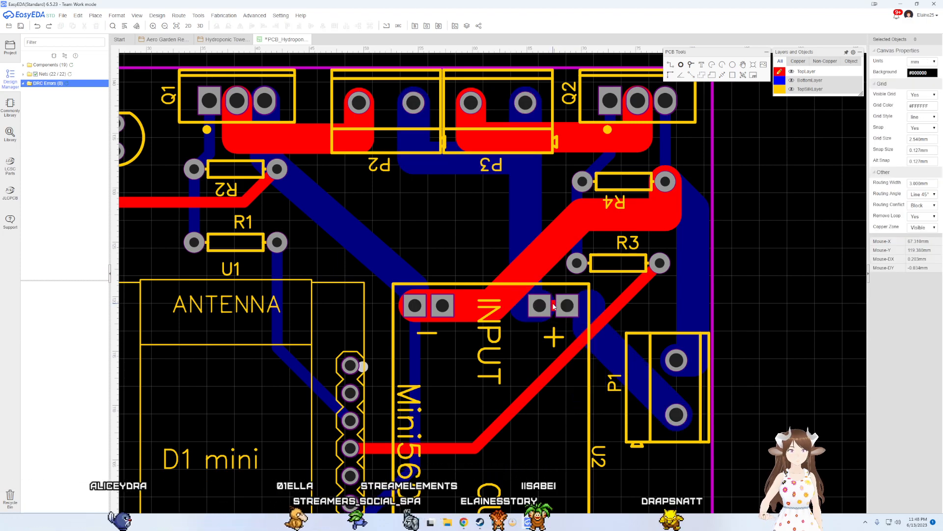
Step: Start the P1 track directly on the Mini560's outer positive pad, and reroute it straight down and then across to P1's lower pad
{"action": "left_click", "coordinate": [585, 306]}
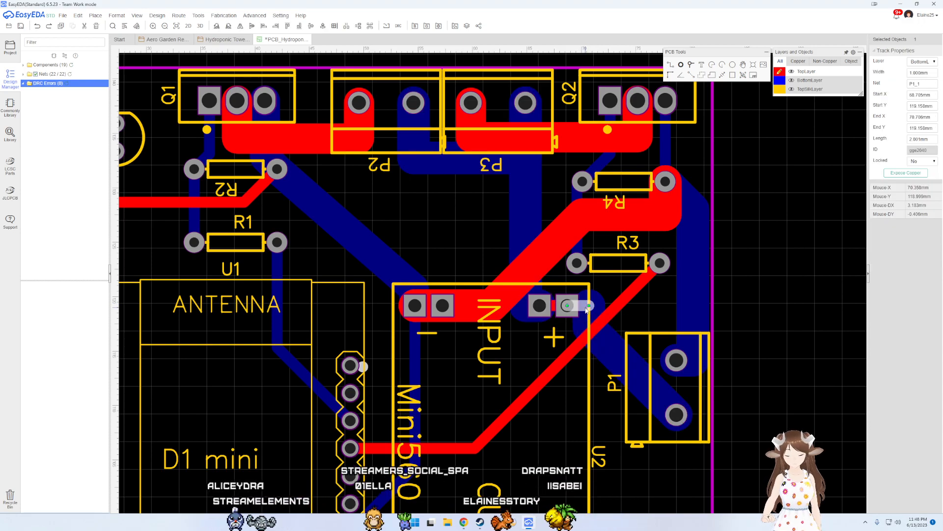
{"action": "left_click", "coordinate": [589, 306]}
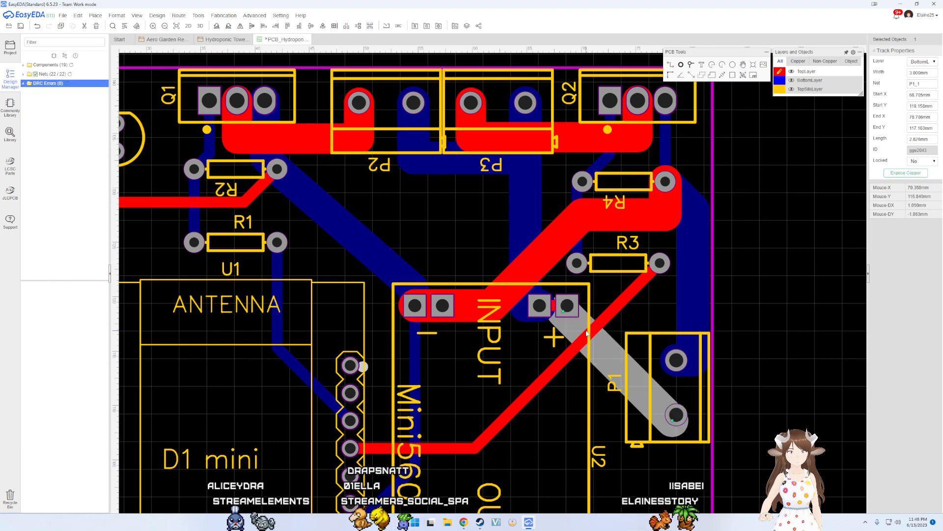
{"action": "key", "text": "Escape"}
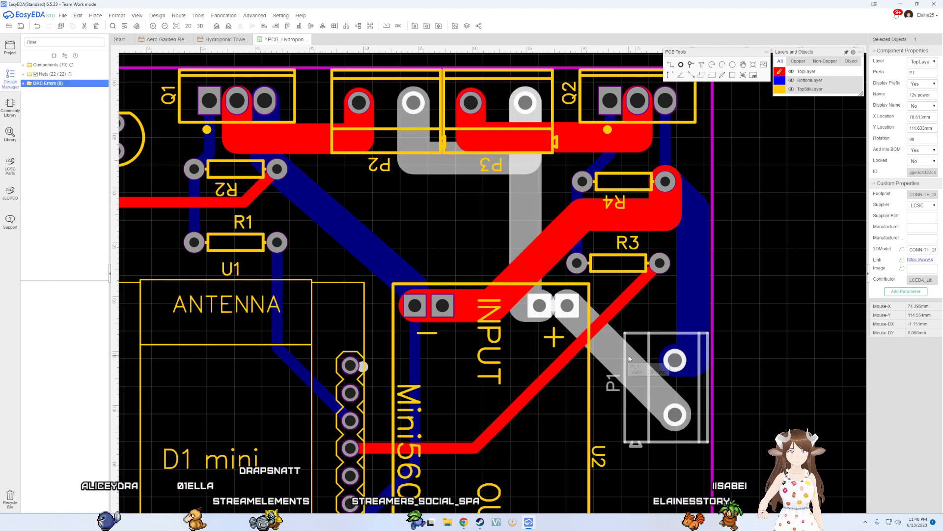
{"action": "left_click", "coordinate": [622, 360]}
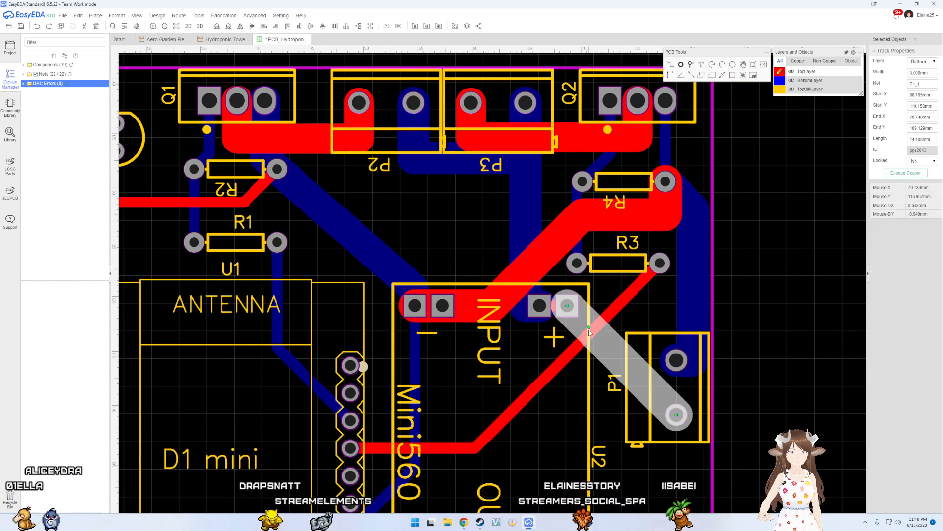
{"action": "left_click_drag", "start_coordinate": [590, 328], "coordinate": [593, 366]}
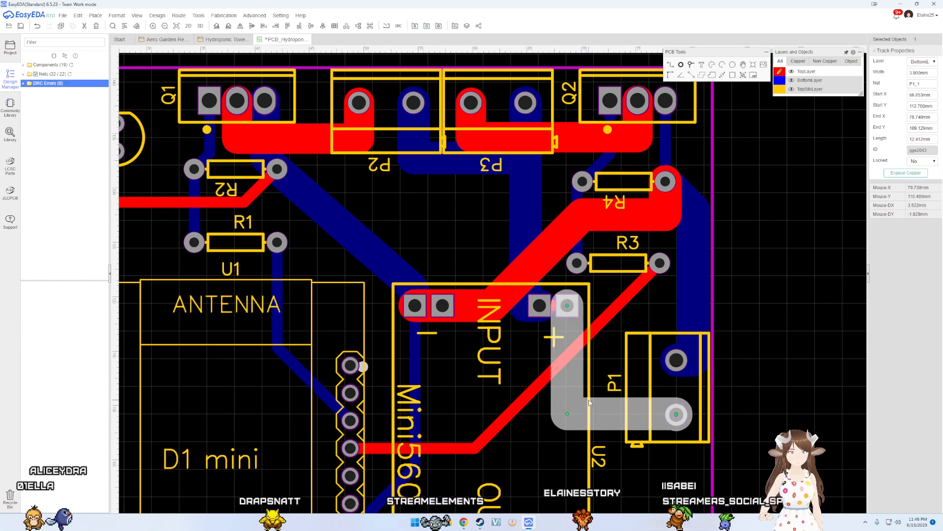
{"action": "left_click_drag", "start_coordinate": [593, 408], "coordinate": [605, 405]}
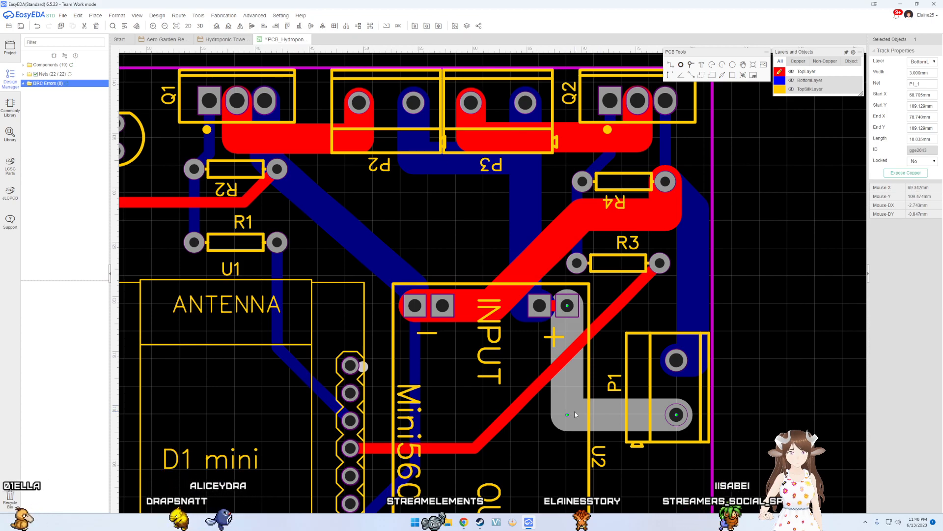
{"action": "left_click_drag", "start_coordinate": [569, 415], "coordinate": [563, 316]}
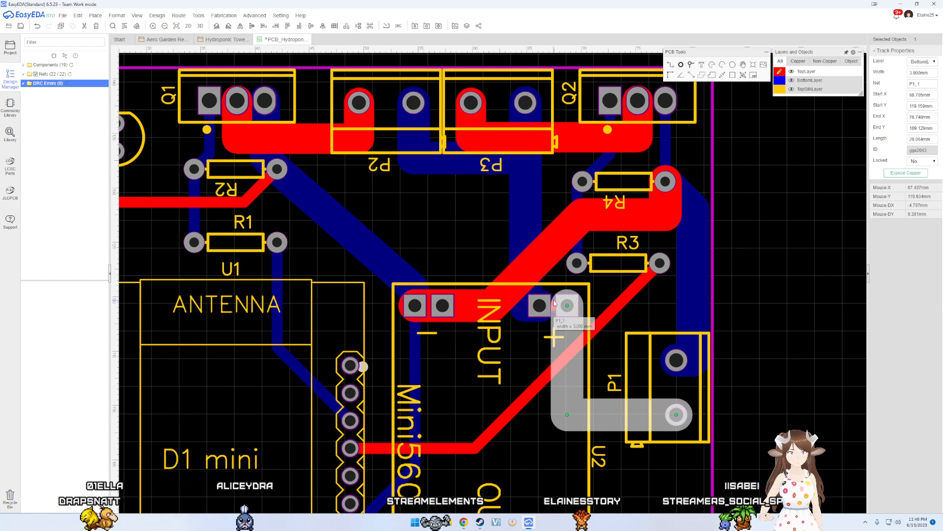
Step: Set the track joining the Mini560's two positive input pads to 3 mm wide and move it to BottomLayer
{"action": "left_click", "coordinate": [547, 306]}
{"action": "left_click", "coordinate": [552, 307]}
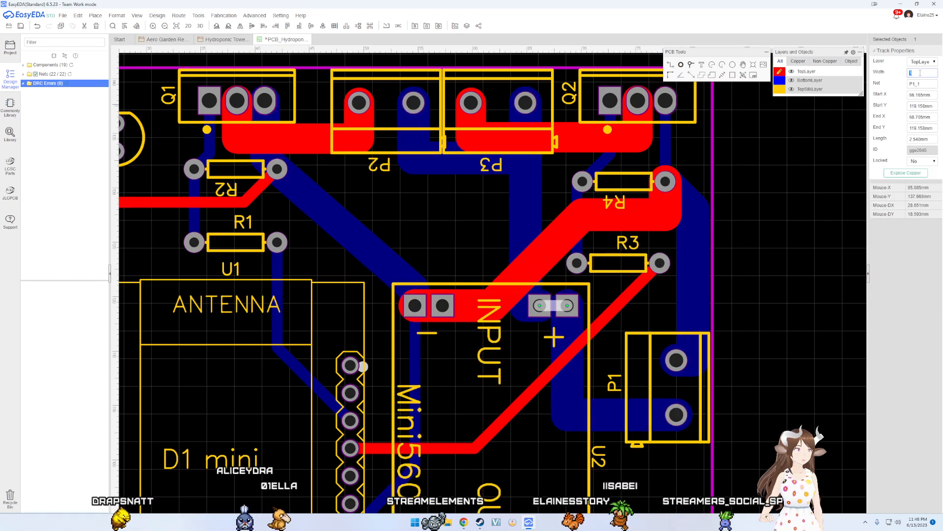
{"action": "type", "text": "3"}
{"action": "key", "text": "Return"}
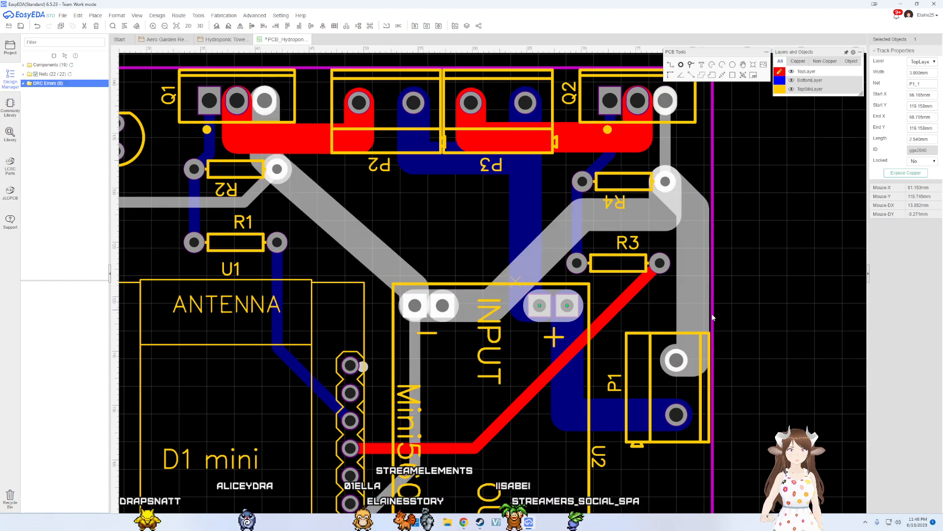
{"action": "left_click", "coordinate": [833, 313]}
{"action": "left_click", "coordinate": [578, 336]}
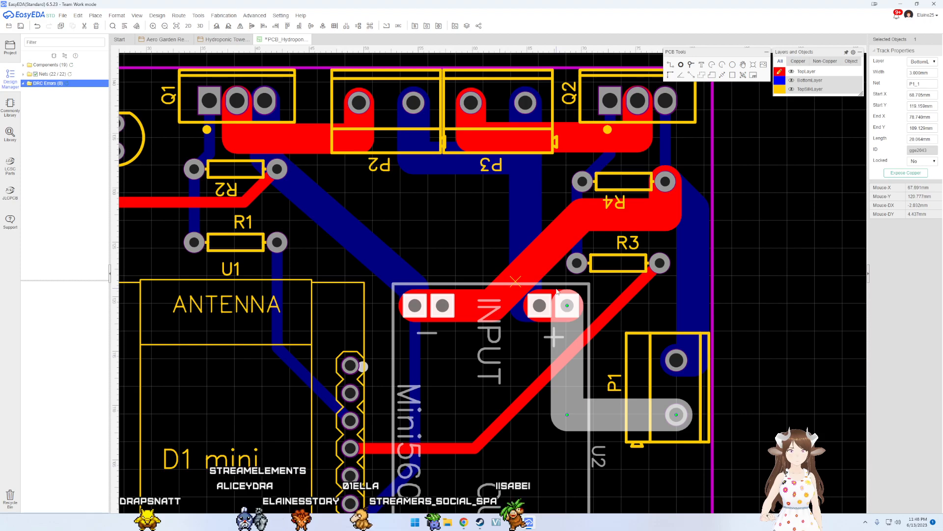
{"action": "left_click", "coordinate": [553, 305]}
{"action": "left_click", "coordinate": [932, 61]}
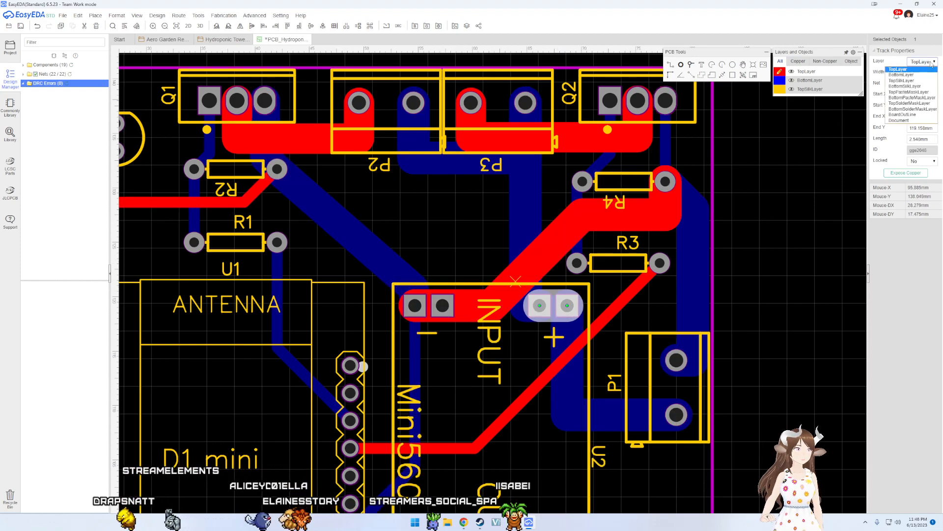
{"action": "left_click", "coordinate": [902, 75]}
{"action": "left_click", "coordinate": [789, 266]}
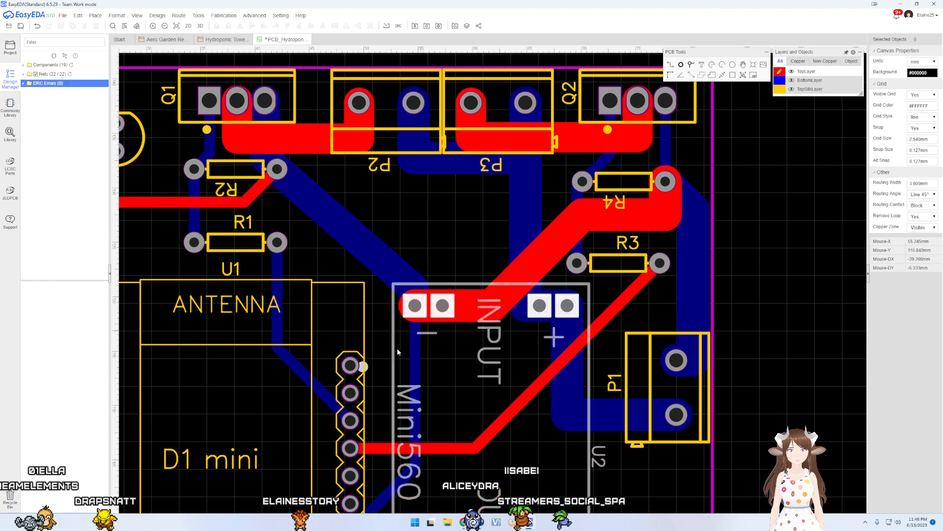
Step: Set the bottom-layer track between Q2's third pad and R4 to 2.77 mm wide
{"action": "right_click_drag", "start_coordinate": [347, 333], "coordinate": [446, 384]}
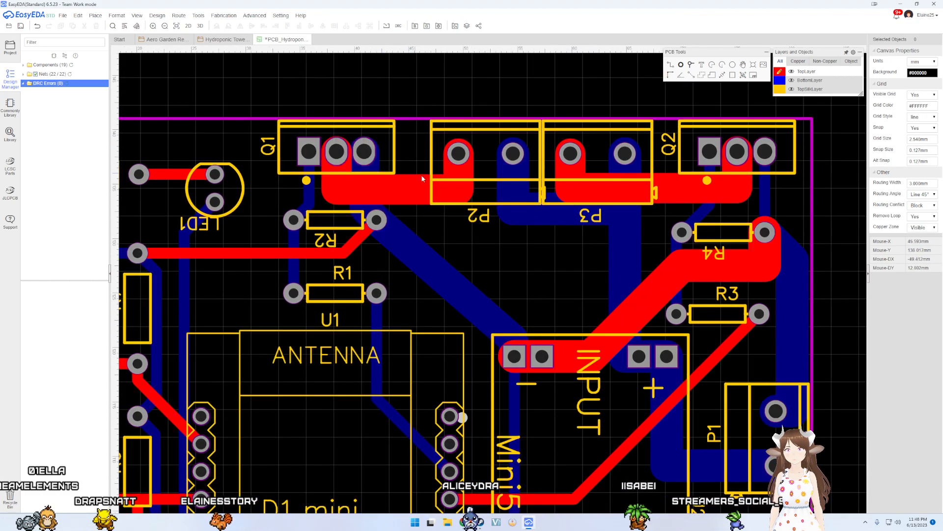
{"action": "scroll", "coordinate": [636, 356], "scroll_direction": "down", "scroll_amount": 2}
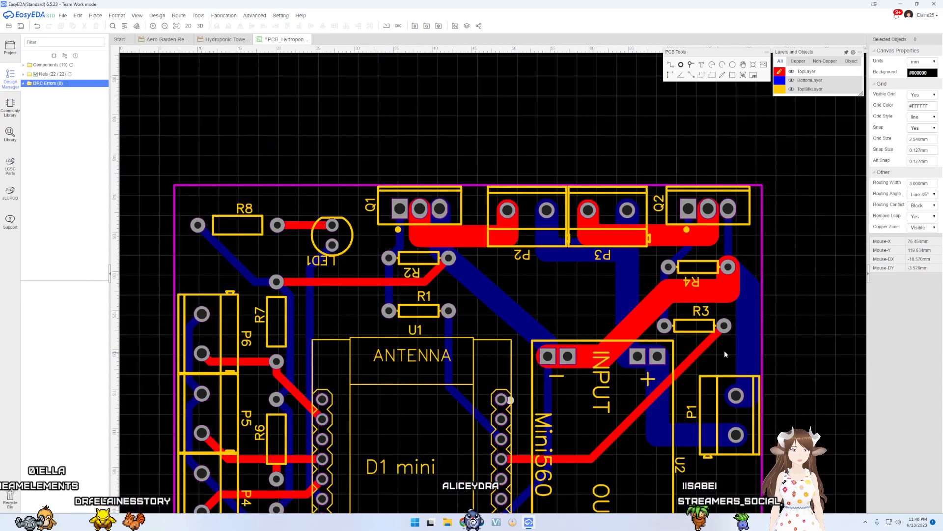
{"action": "left_click", "coordinate": [729, 233]}
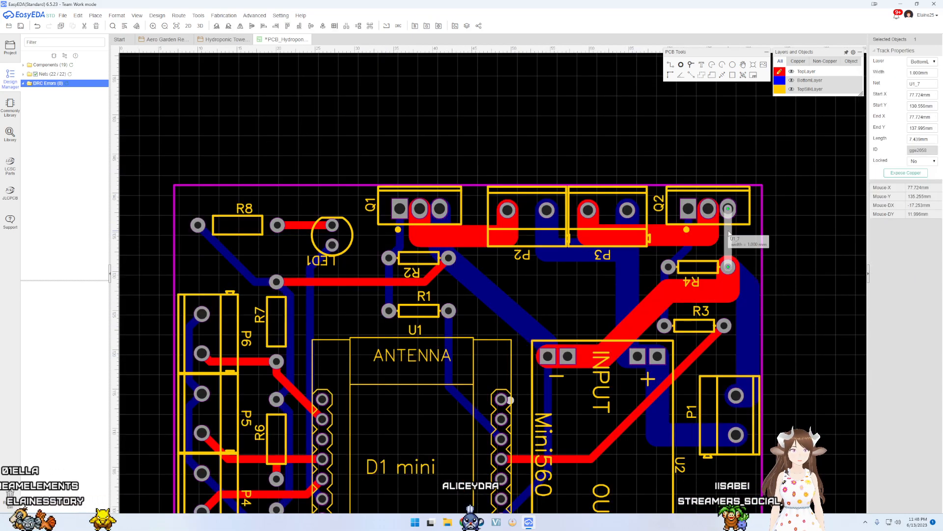
{"action": "left_click", "coordinate": [924, 76]}
{"action": "type", "text": "2.77"}
{"action": "key", "text": "Return"}
{"action": "left_click", "coordinate": [789, 219]}
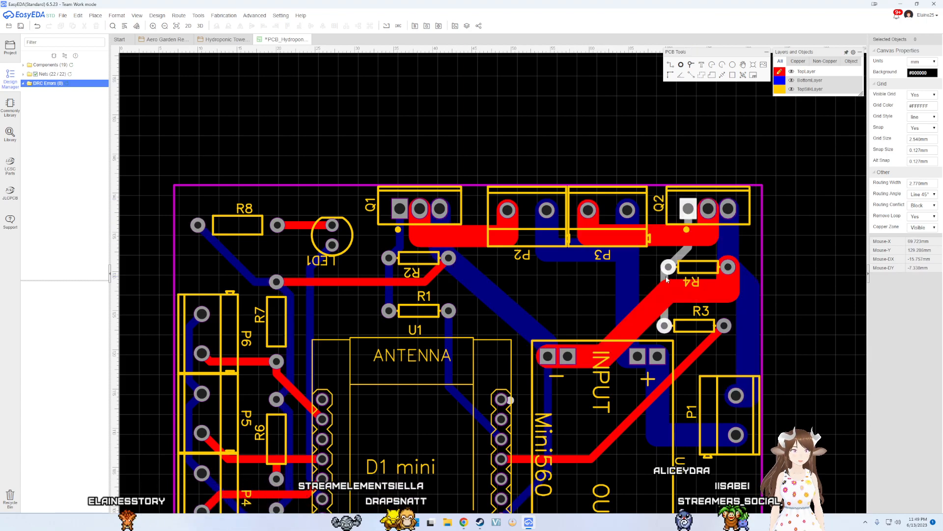
{"action": "scroll", "coordinate": [668, 278], "scroll_direction": "down", "scroll_amount": 3}
{"action": "scroll", "coordinate": [666, 279], "scroll_direction": "up", "scroll_amount": 1}
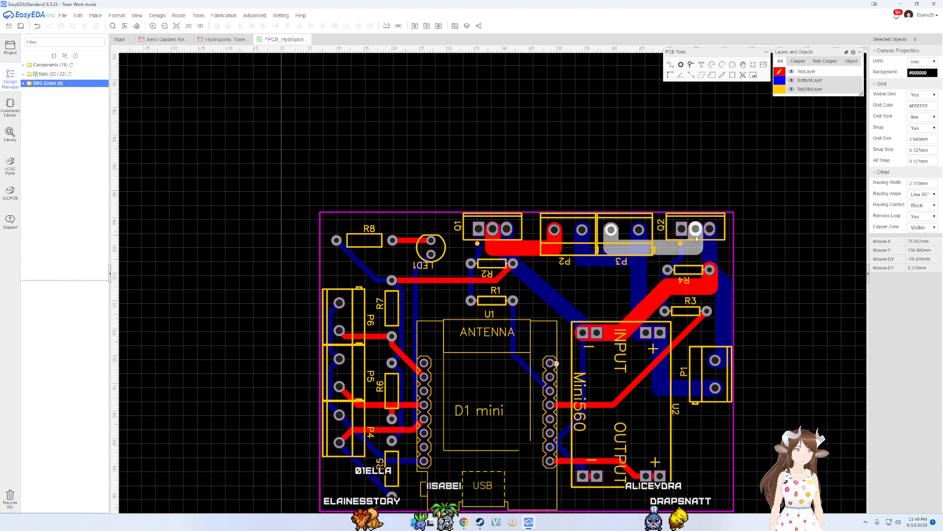
{"action": "scroll", "coordinate": [699, 238], "scroll_direction": "up", "scroll_amount": 5}
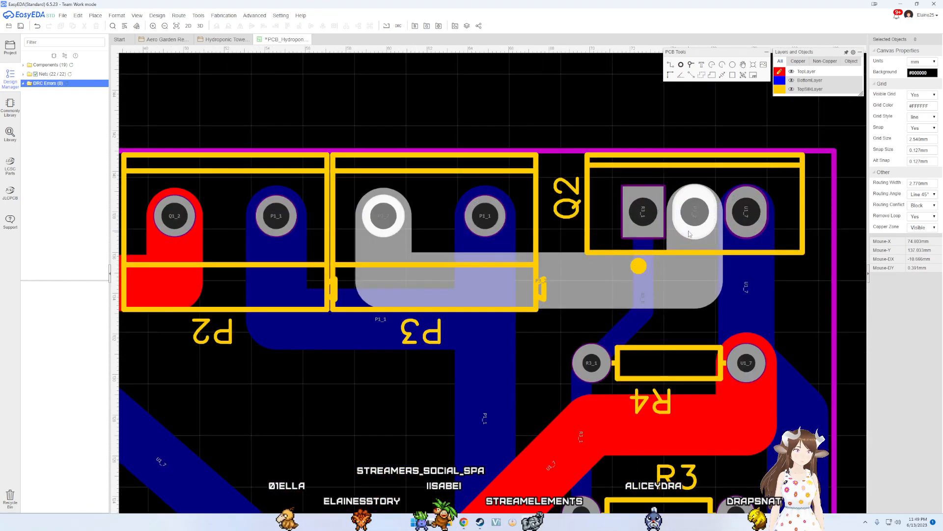
Step: Examine the spacing between Q2's pads and its middle-pad track, and check the required width for 5 A in the PCB Trace Width Calculator
{"action": "scroll", "coordinate": [689, 233], "scroll_direction": "up", "scroll_amount": 2}
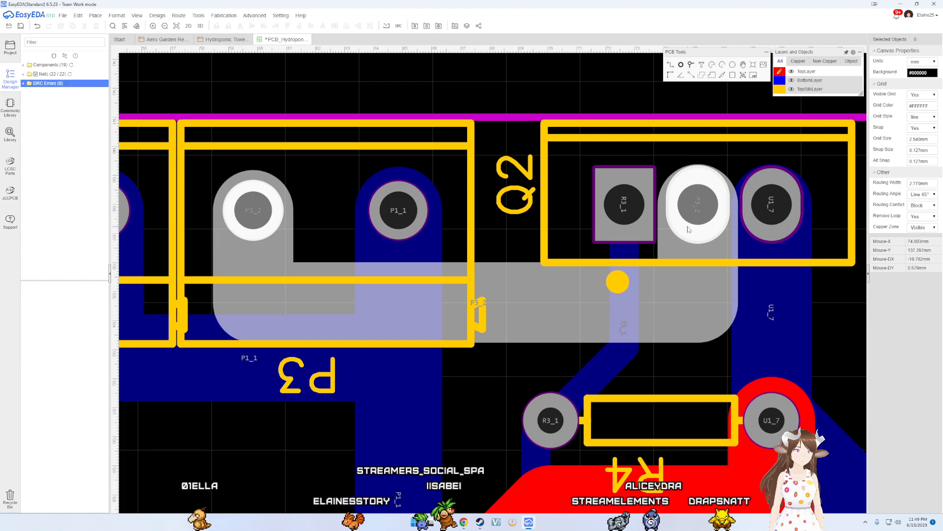
{"action": "scroll", "coordinate": [689, 229], "scroll_direction": "up", "scroll_amount": 1}
{"action": "scroll", "coordinate": [689, 229], "scroll_direction": "up", "scroll_amount": 1}
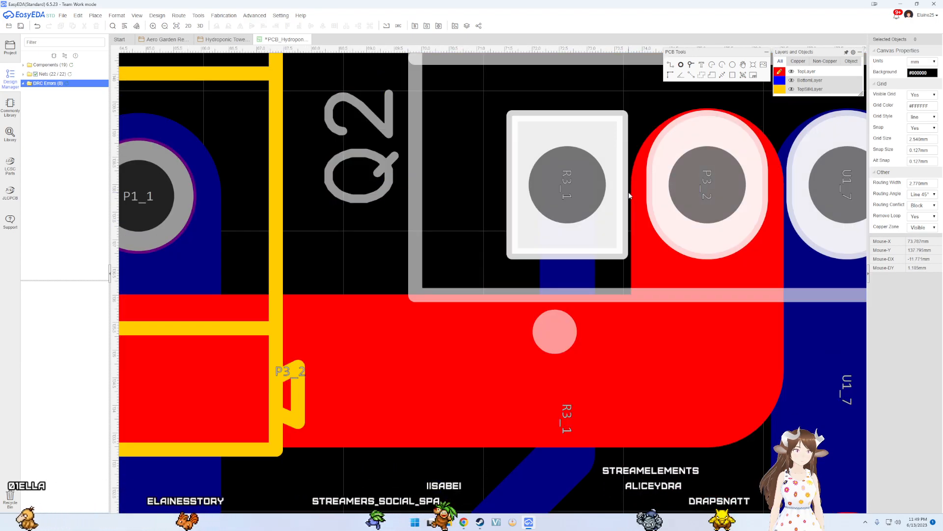
{"action": "scroll", "coordinate": [635, 202], "scroll_direction": "down", "scroll_amount": 4}
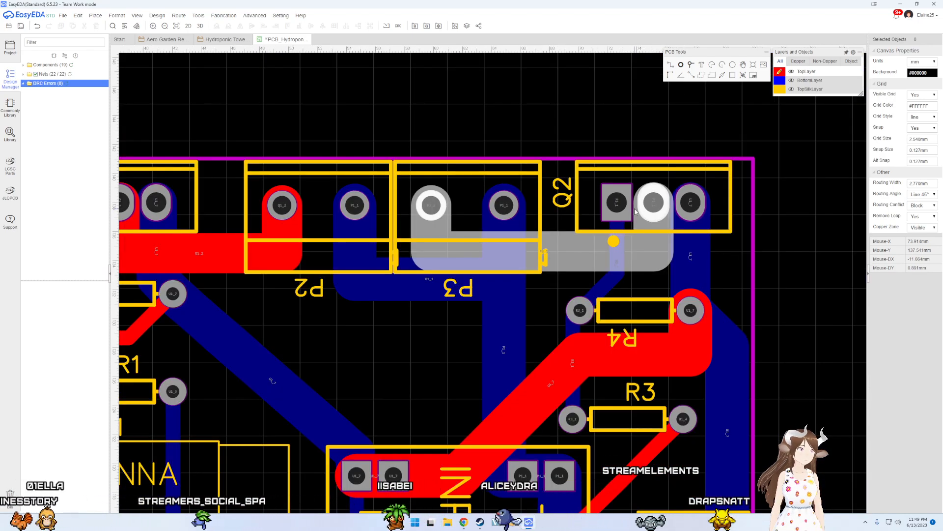
{"action": "right_click_drag", "start_coordinate": [442, 113], "coordinate": [547, 124]}
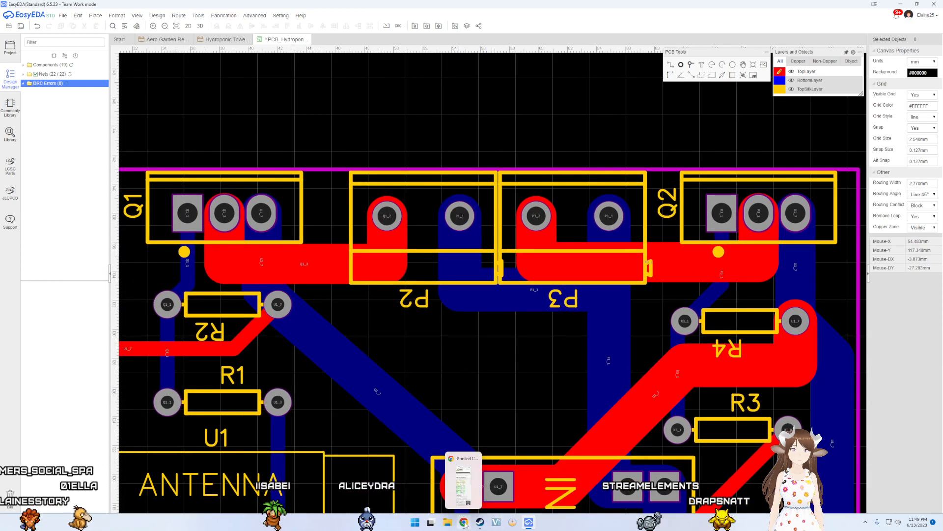
{"action": "left_click", "coordinate": [464, 522]}
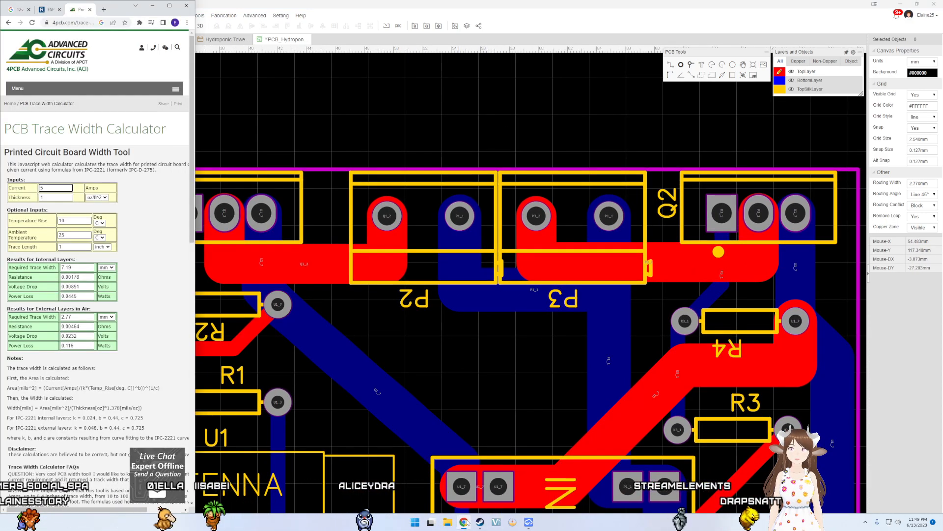
{"action": "left_click", "coordinate": [466, 523]}
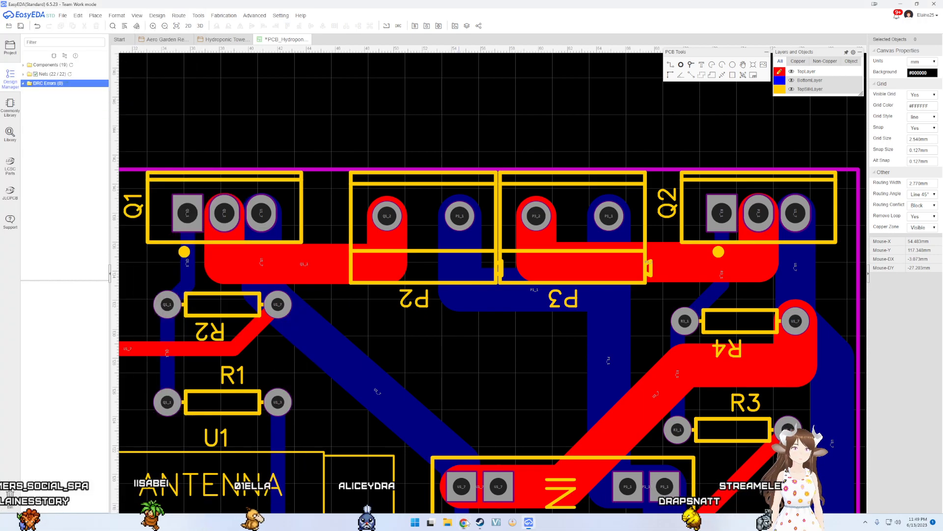
Step: Try a 2.7 mm width on the top-layer track from Q1's middle pad to P2, and settle on 2.5 mm
{"action": "right_click_drag", "start_coordinate": [446, 328], "coordinate": [575, 352]}
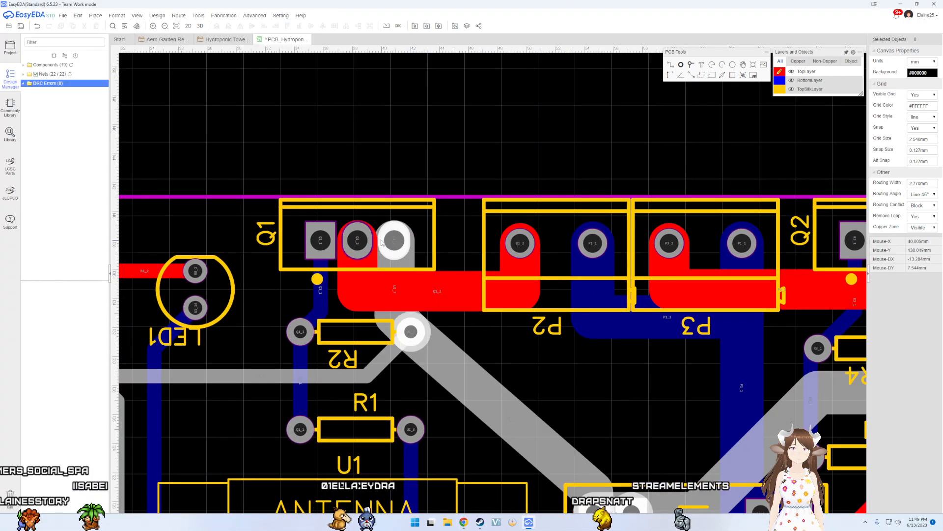
{"action": "scroll", "coordinate": [395, 242], "scroll_direction": "up", "scroll_amount": 2}
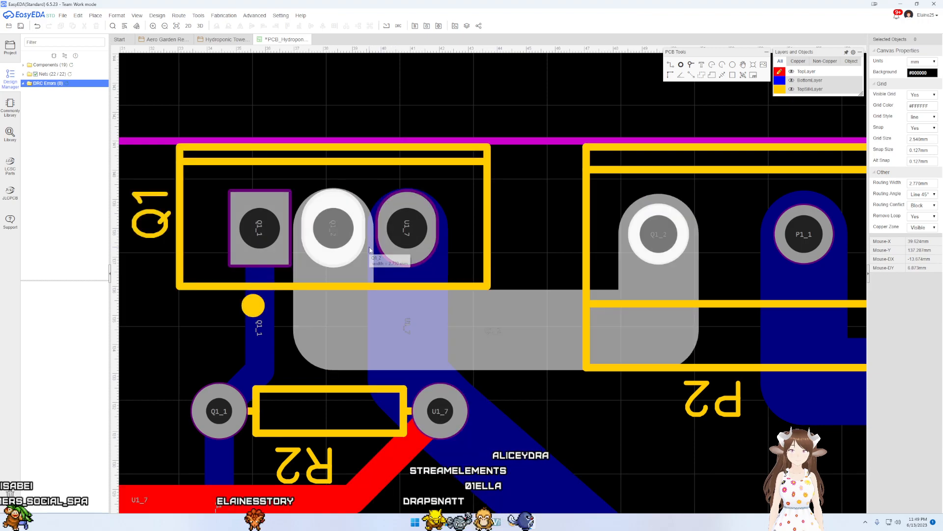
{"action": "left_click", "coordinate": [370, 250]}
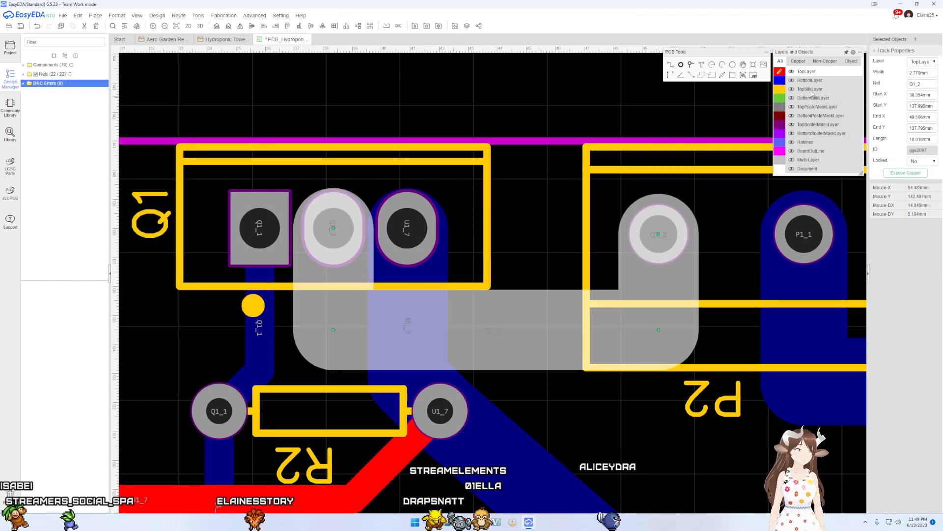
{"action": "triple_click", "coordinate": [918, 72]}
{"action": "type", "text": "2"}
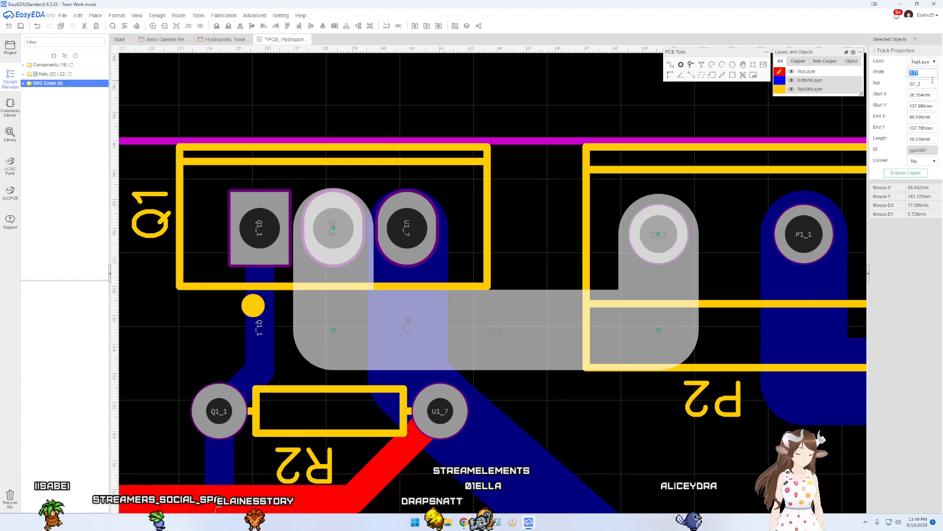
{"action": "type", "text": ".7"}
{"action": "key", "text": "Return"}
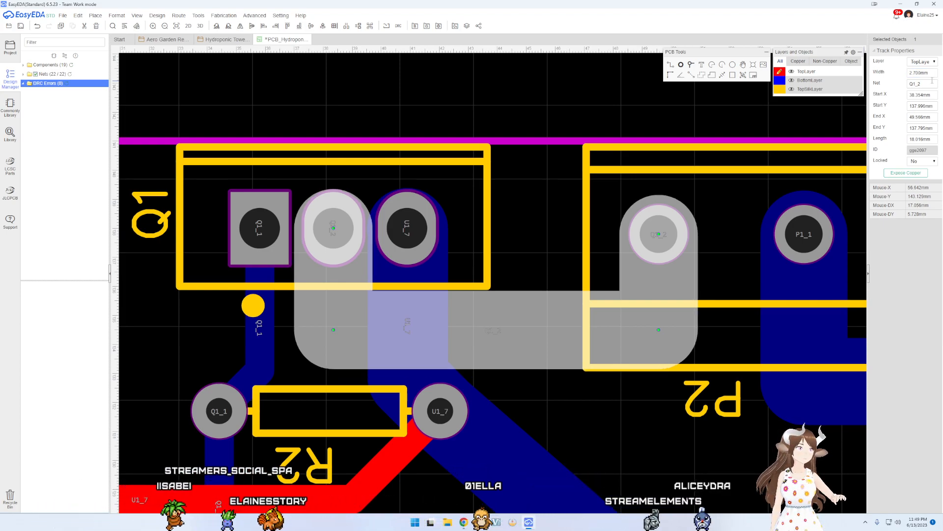
{"action": "triple_click", "coordinate": [928, 74]}
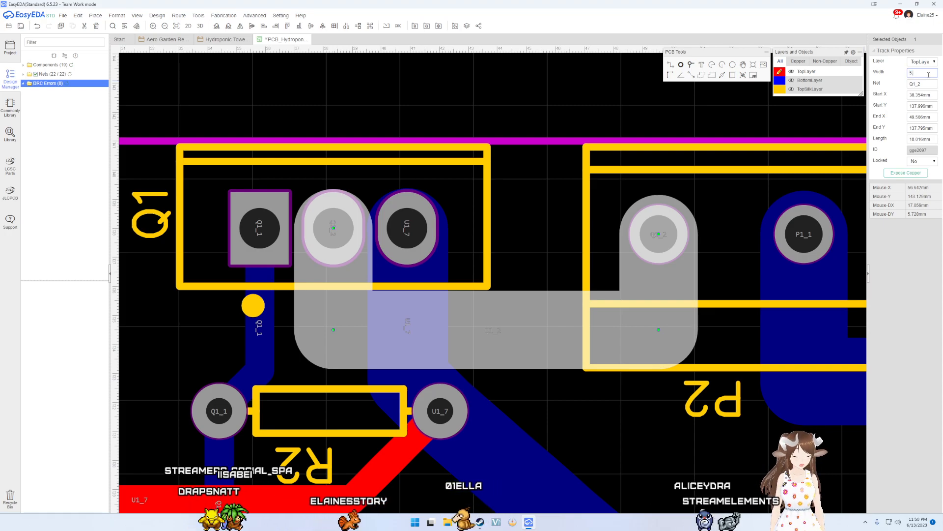
{"action": "type", "text": "2.5"}
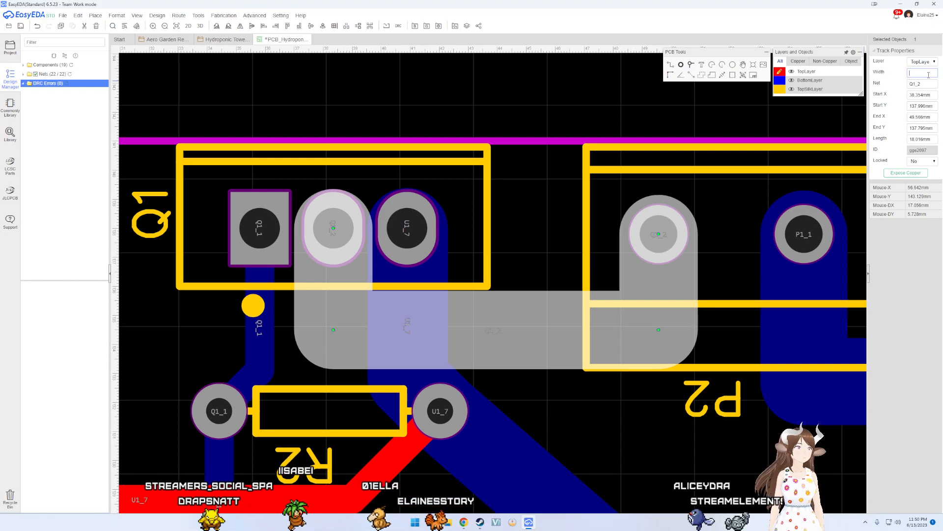
{"action": "key", "text": "Return"}
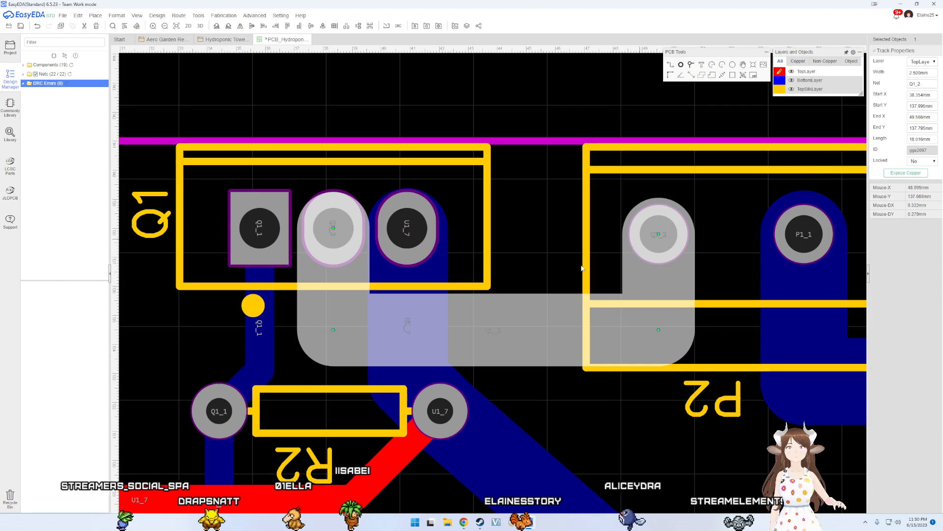
{"action": "left_click", "coordinate": [553, 74]}
Step: Set the bottom-layer track between Q1's third pad and R2 to 2.5 mm wide
{"action": "scroll", "coordinate": [435, 257], "scroll_direction": "down", "scroll_amount": 4}
{"action": "scroll", "coordinate": [434, 258], "scroll_direction": "up", "scroll_amount": 2}
{"action": "left_click", "coordinate": [434, 260]}
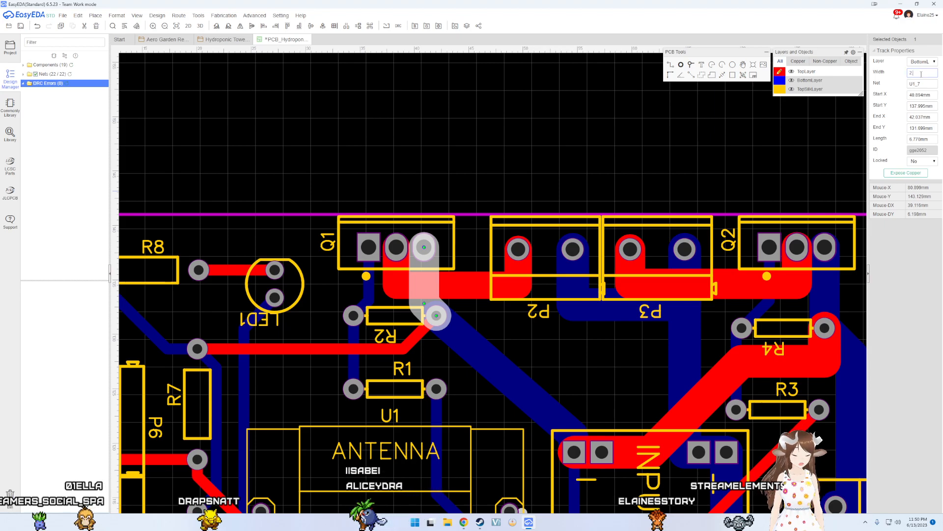
{"action": "left_click", "coordinate": [657, 154]}
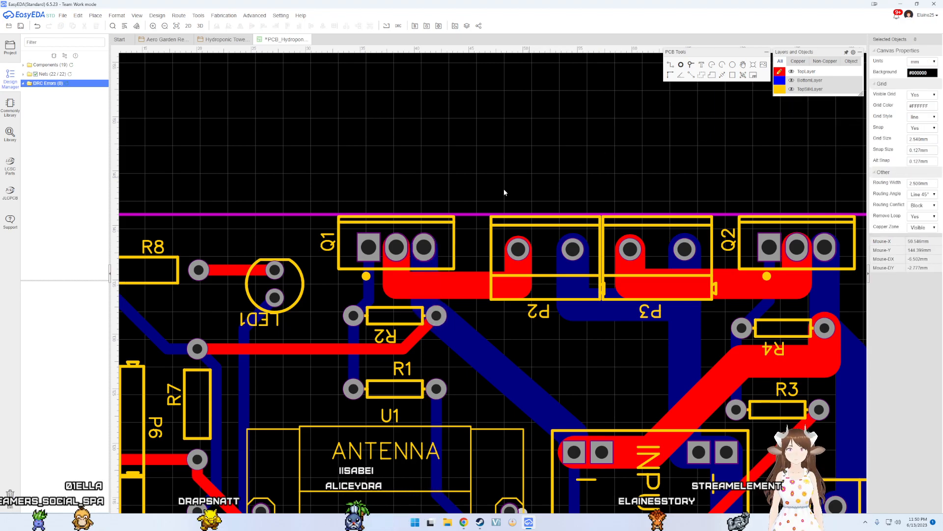
Step: Set the top-layer track from Q2's middle pad to P3 to 2.5 mm wide
{"action": "scroll", "coordinate": [429, 222], "scroll_direction": "up", "scroll_amount": 3}
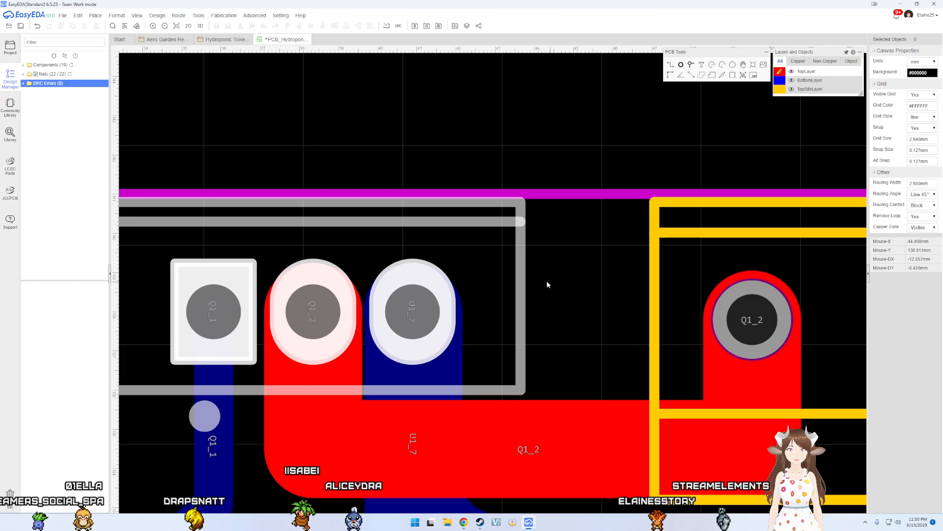
{"action": "right_click_drag", "start_coordinate": [695, 333], "coordinate": [435, 310]}
{"action": "scroll", "coordinate": [544, 325], "scroll_direction": "down", "scroll_amount": 3}
{"action": "right_click_drag", "start_coordinate": [650, 303], "coordinate": [444, 284]}
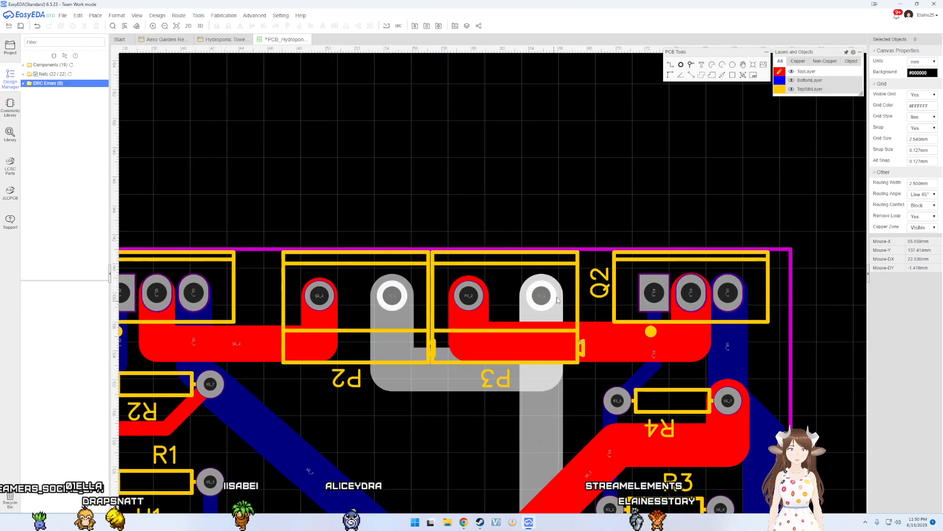
{"action": "left_click", "coordinate": [693, 336]}
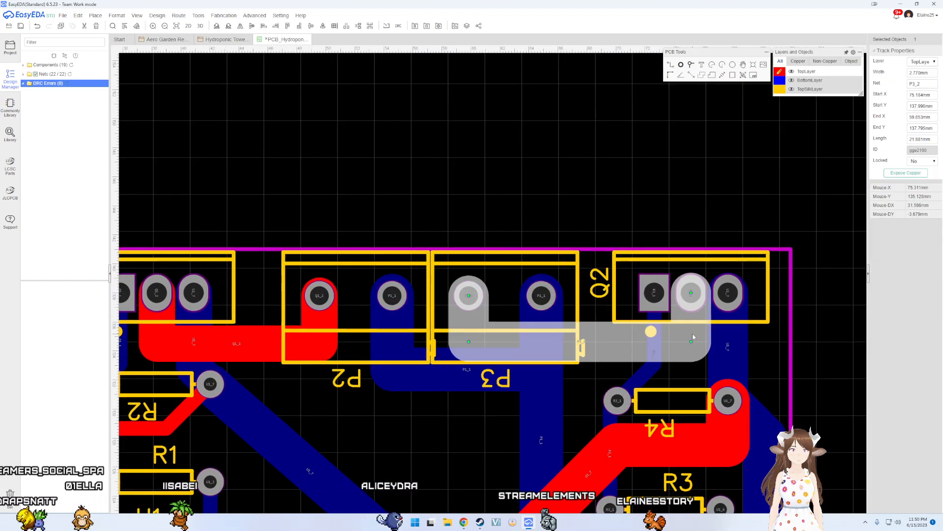
{"action": "type", "text": "2.5"}
{"action": "key", "text": "Return"}
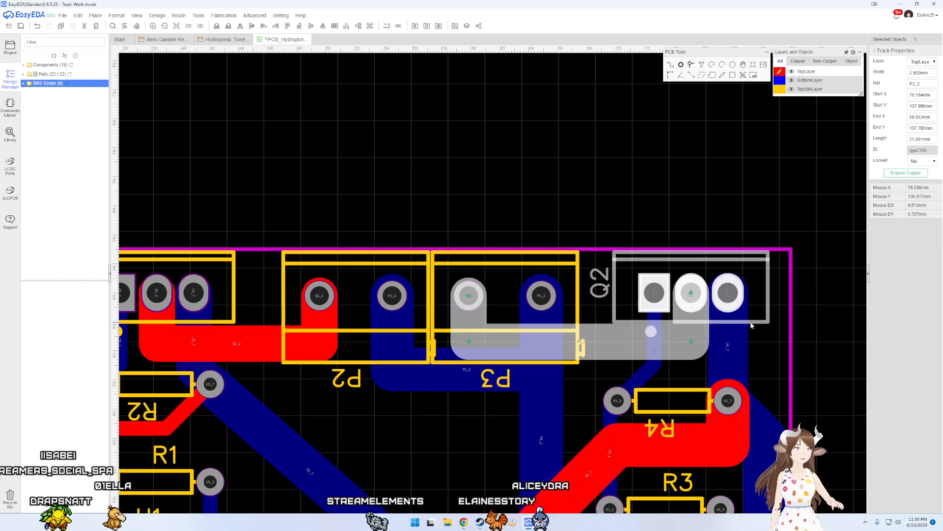
Step: Set the bottom-layer track between Q2's third pad and R4 to 2.5 mm wide
{"action": "left_click", "coordinate": [727, 344]}
{"action": "triple_click", "coordinate": [926, 72]}
{"action": "type", "text": "2.5"}
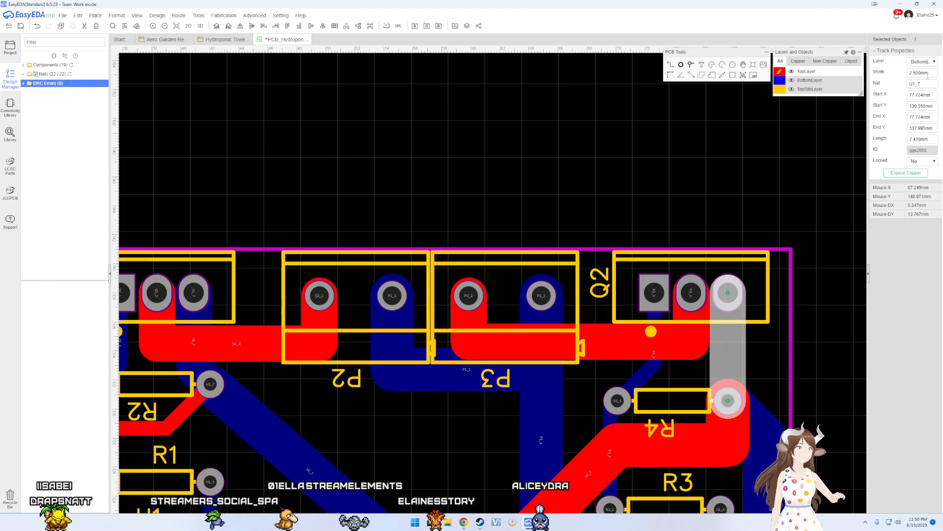
{"action": "left_click", "coordinate": [796, 188]}
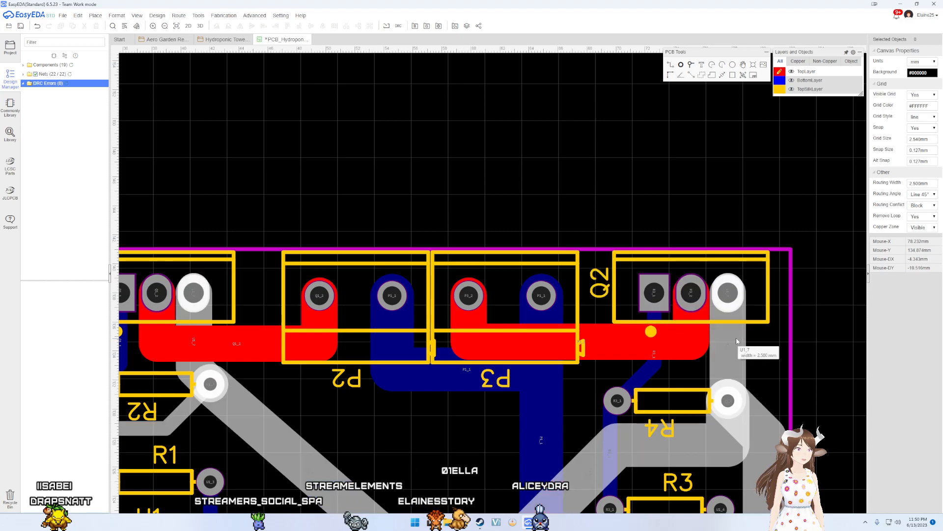
Step: Examine the tracks around the Mini560's output, and calculate the required trace width for 4.5 A in the PCB Trace Width Calculator
{"action": "scroll", "coordinate": [729, 346], "scroll_direction": "down", "scroll_amount": 3}
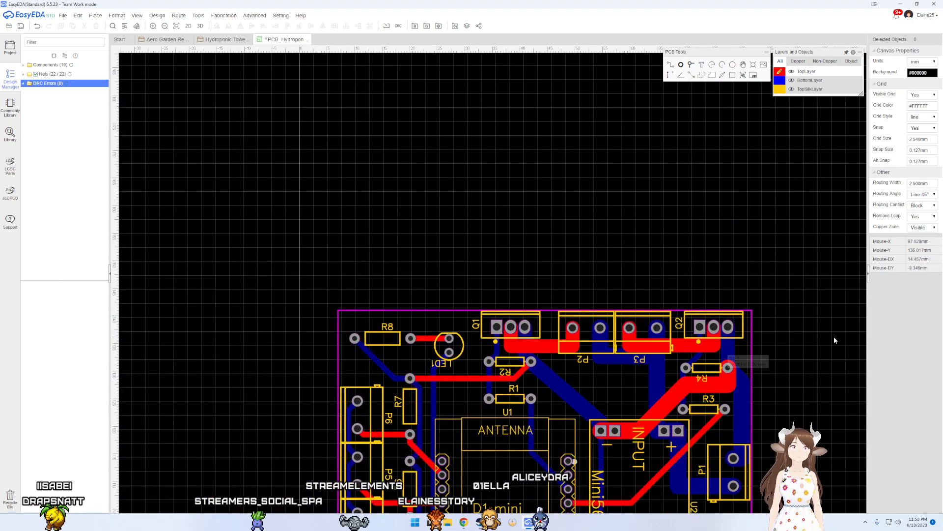
{"action": "right_click_drag", "start_coordinate": [835, 337], "coordinate": [798, 270]}
{"action": "scroll", "coordinate": [626, 280], "scroll_direction": "down", "scroll_amount": 3}
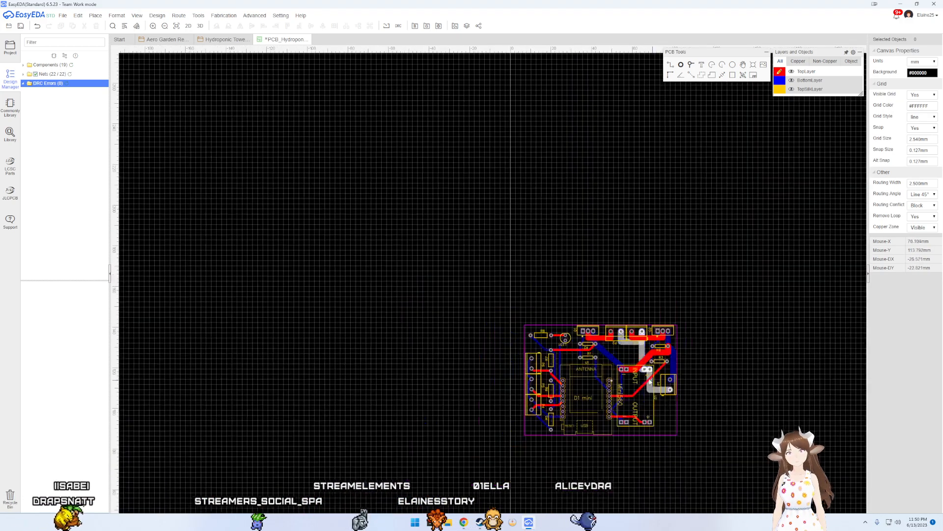
{"action": "scroll", "coordinate": [626, 281], "scroll_direction": "up", "scroll_amount": 3}
{"action": "scroll", "coordinate": [615, 444], "scroll_direction": "up", "scroll_amount": 2}
{"action": "scroll", "coordinate": [615, 443], "scroll_direction": "up", "scroll_amount": 4}
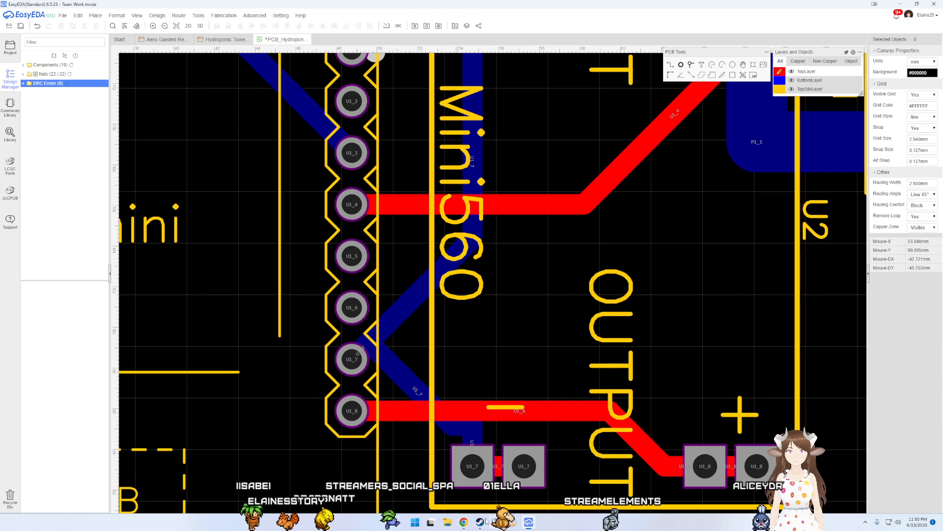
{"action": "left_click", "coordinate": [464, 522]}
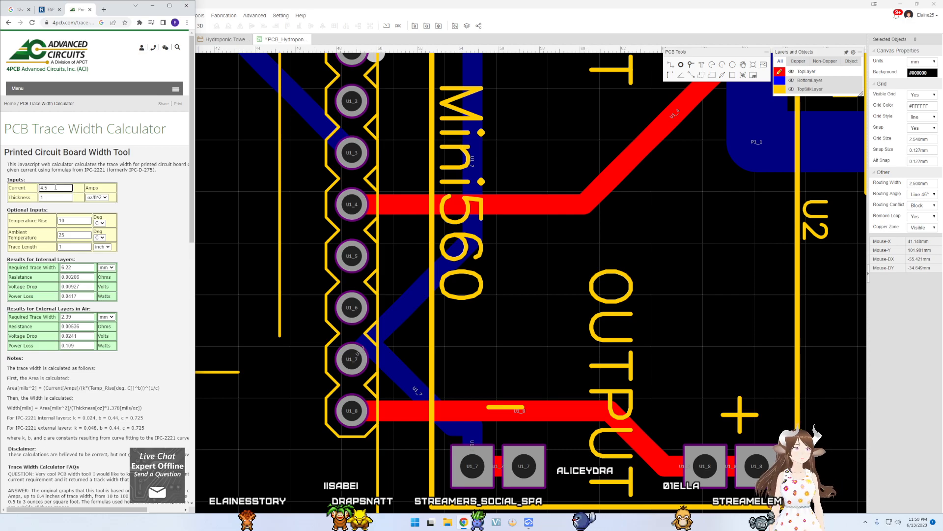
Step: Select the track between Q1 and P2 for comparison, and calculate the required trace widths for 4.6 A and 4.65 A
{"action": "right_click_drag", "start_coordinate": [308, 232], "coordinate": [327, 450]}
{"action": "right_click_drag", "start_coordinate": [367, 180], "coordinate": [351, 373]}
{"action": "right_click_drag", "start_coordinate": [325, 137], "coordinate": [335, 334]}
{"action": "left_click", "coordinate": [214, 193]}
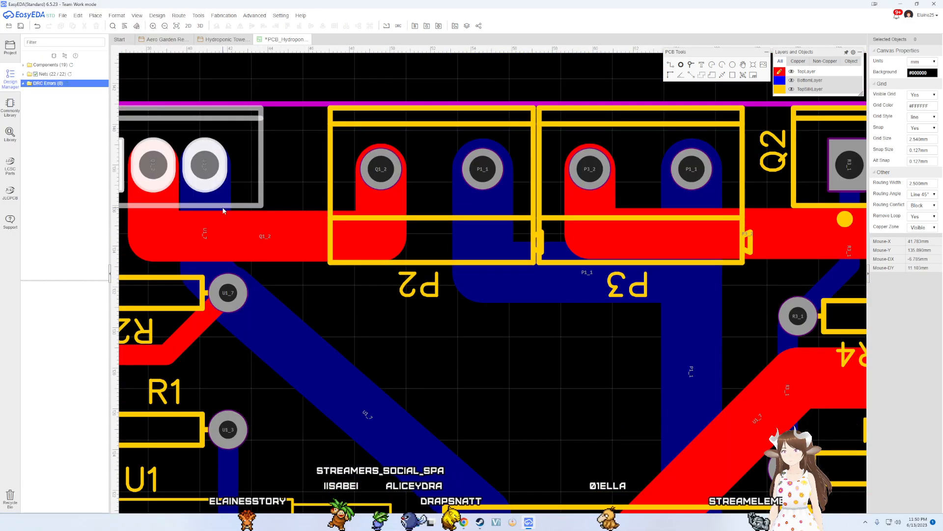
{"action": "left_click", "coordinate": [171, 217]}
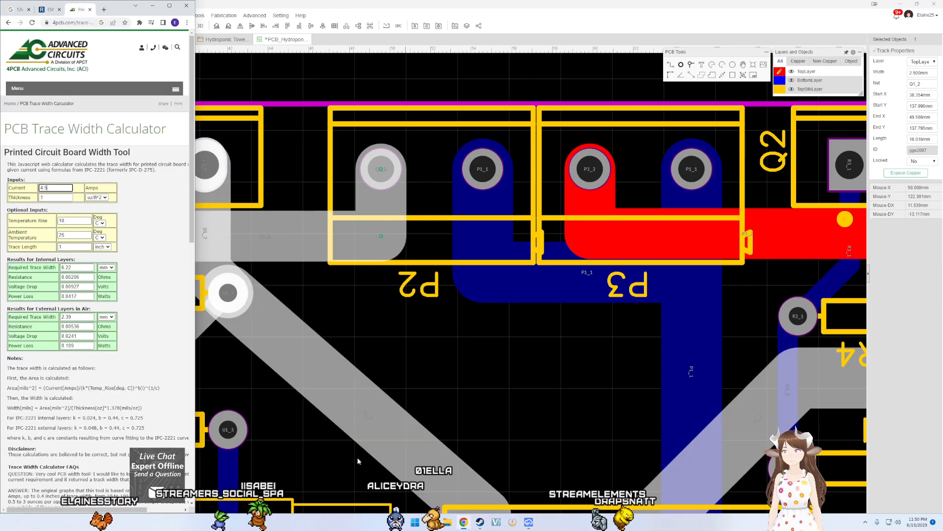
{"action": "key", "text": "alt+Tab"}
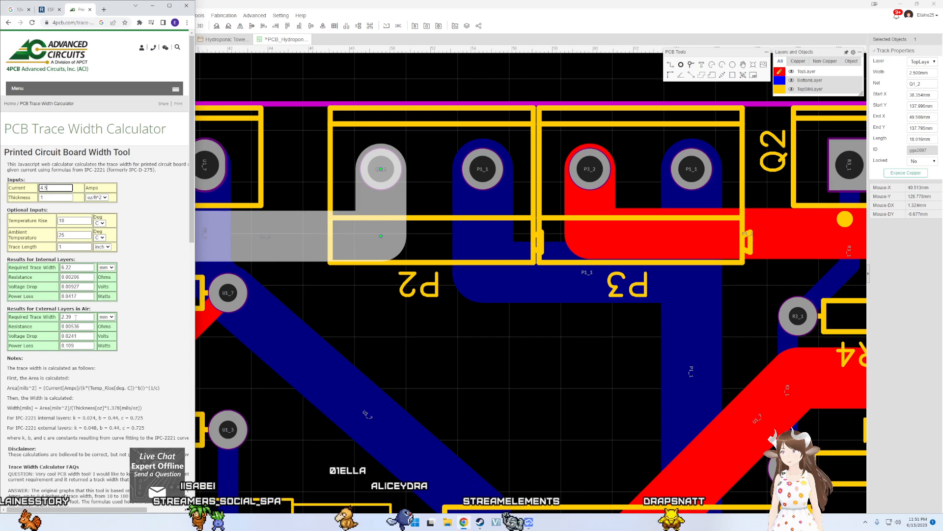
{"action": "double_click", "coordinate": [82, 317]}
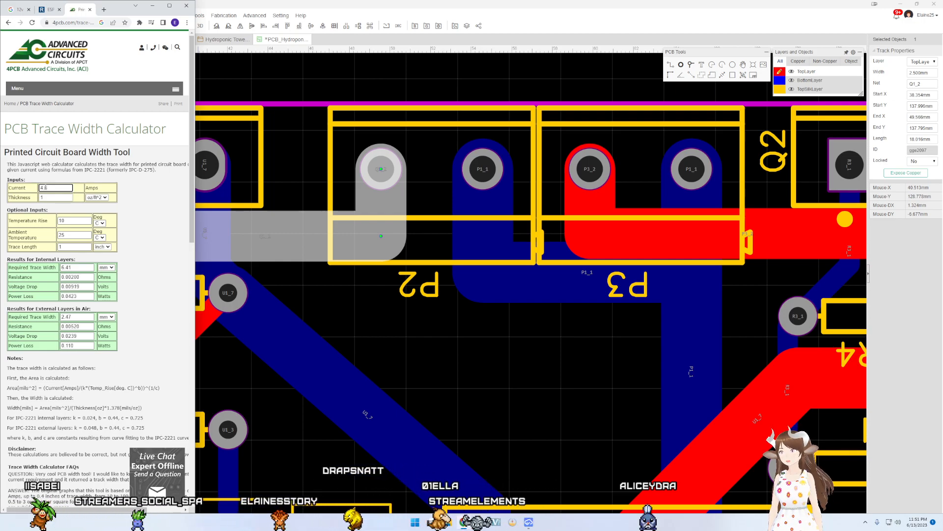
{"action": "type", "text": "6"}
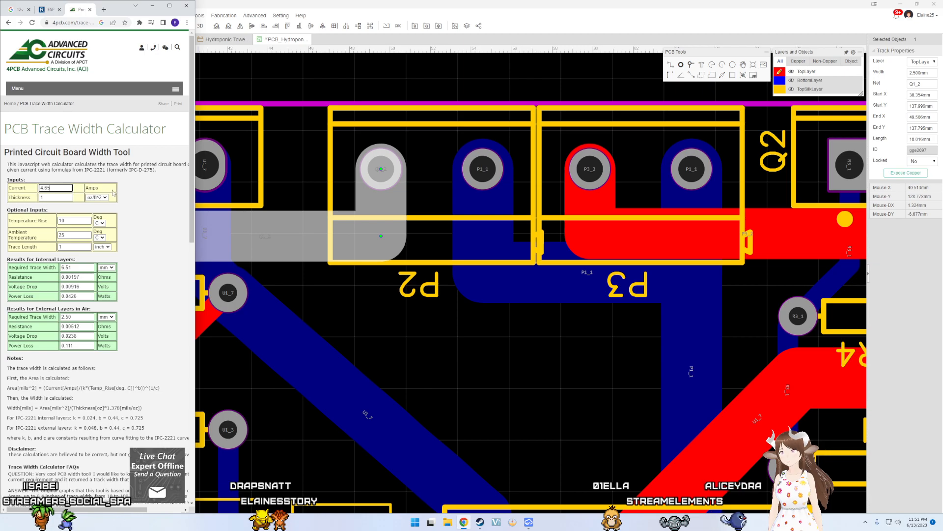
{"action": "scroll", "coordinate": [313, 116], "scroll_direction": "down", "scroll_amount": 3}
{"action": "right_click_drag", "start_coordinate": [337, 66], "coordinate": [548, 199]}
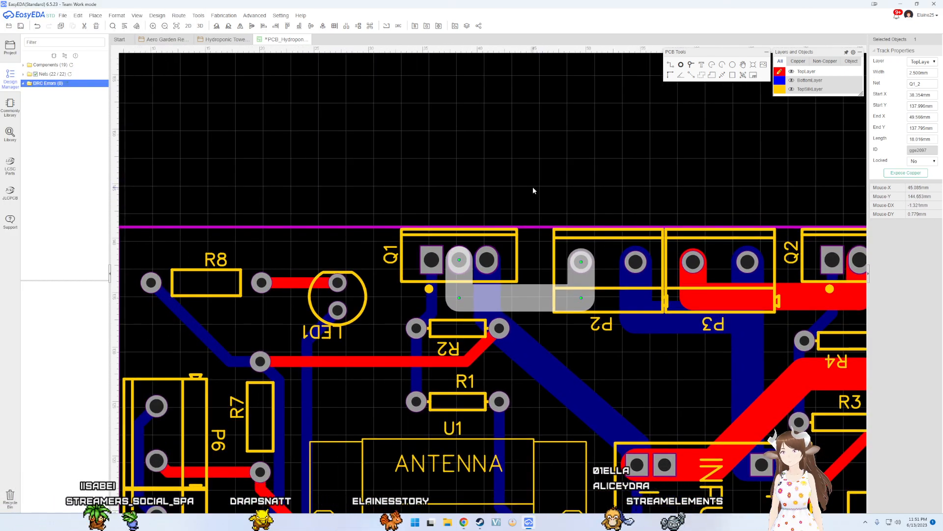
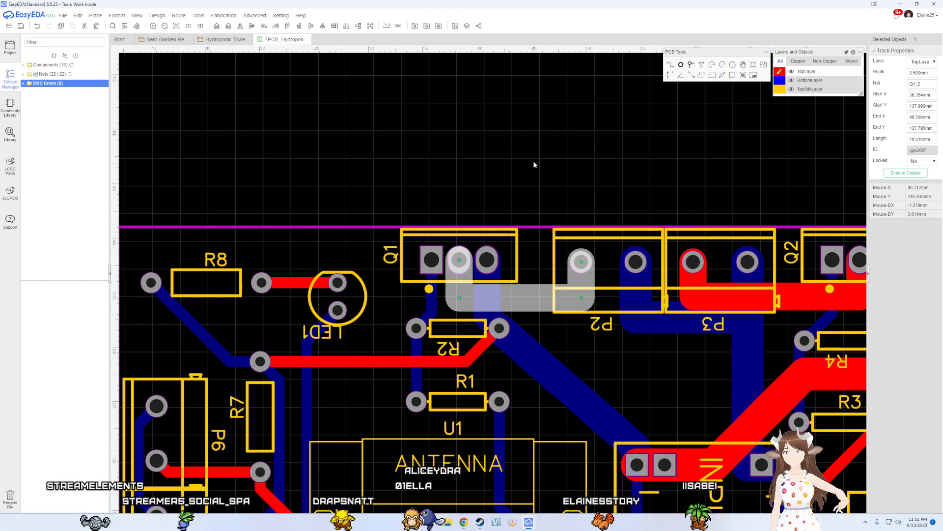
{"action": "scroll", "coordinate": [526, 164], "scroll_direction": "down", "scroll_amount": 2}
{"action": "scroll", "coordinate": [518, 234], "scroll_direction": "down", "scroll_amount": 2}
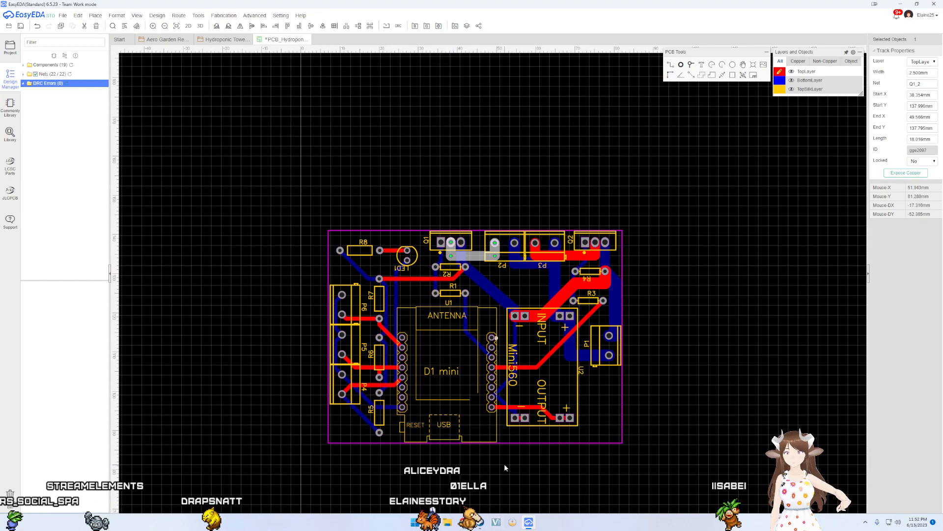
{"action": "scroll", "coordinate": [505, 461], "scroll_direction": "up", "scroll_amount": 2}
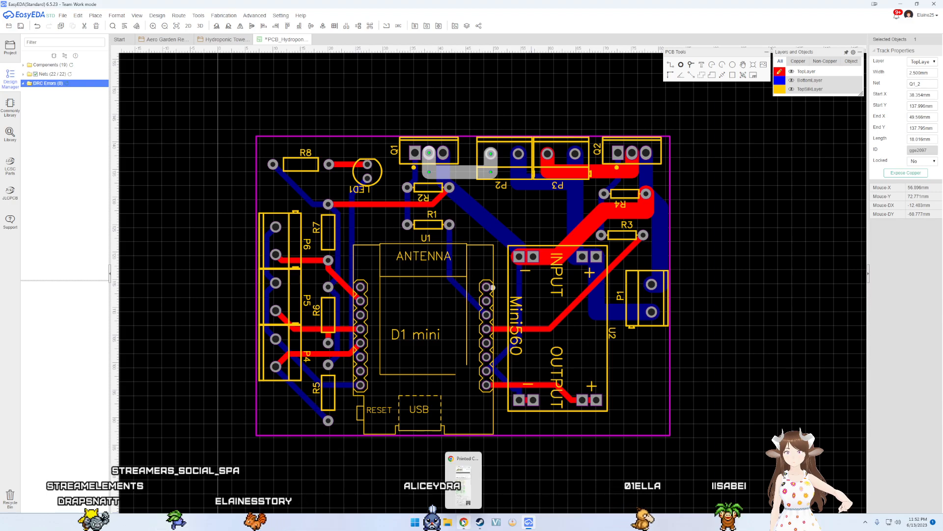
Step: Check the trace width calculator again and read the voltage and current rating on the HiLetgo water pump's Amazon page
{"action": "left_click", "coordinate": [464, 523]}
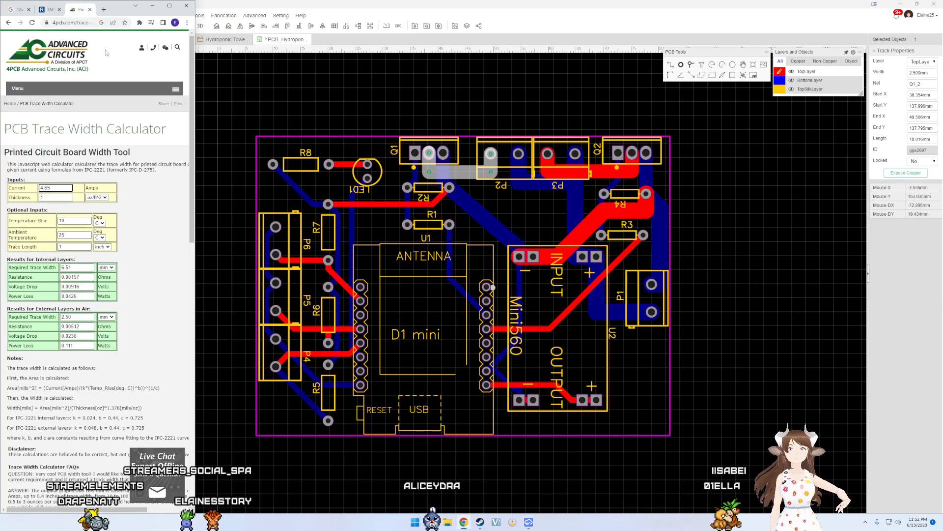
{"action": "left_click", "coordinate": [152, 6]}
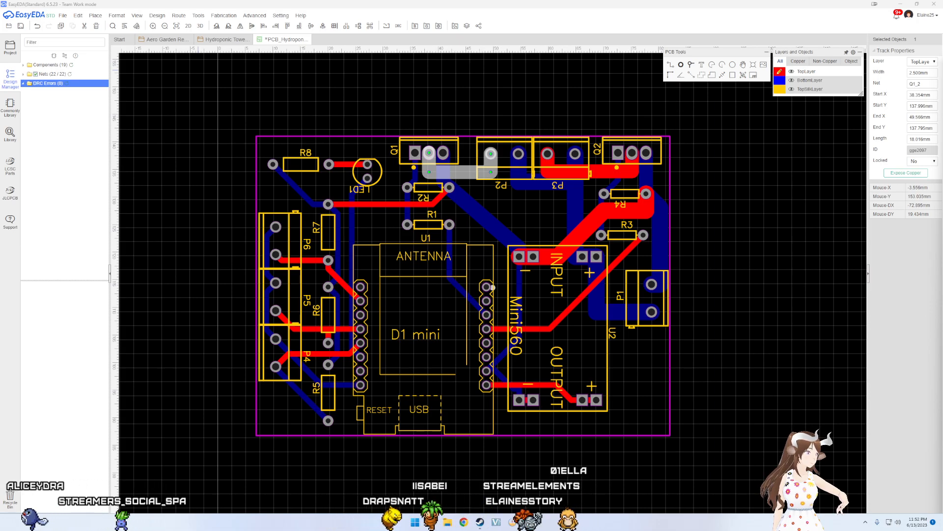
{"action": "left_click_drag", "start_coordinate": [942, 138], "coordinate": [683, 73]}
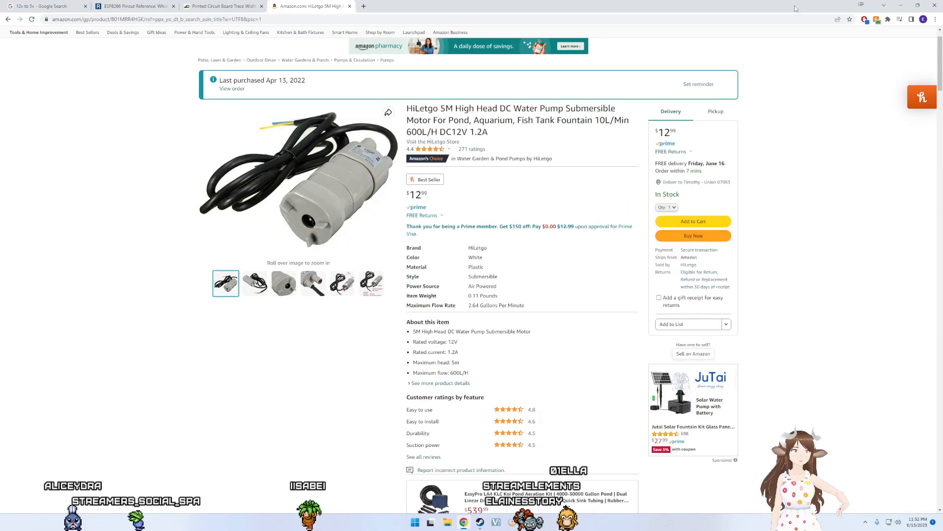
{"action": "double_click", "coordinate": [796, 8]}
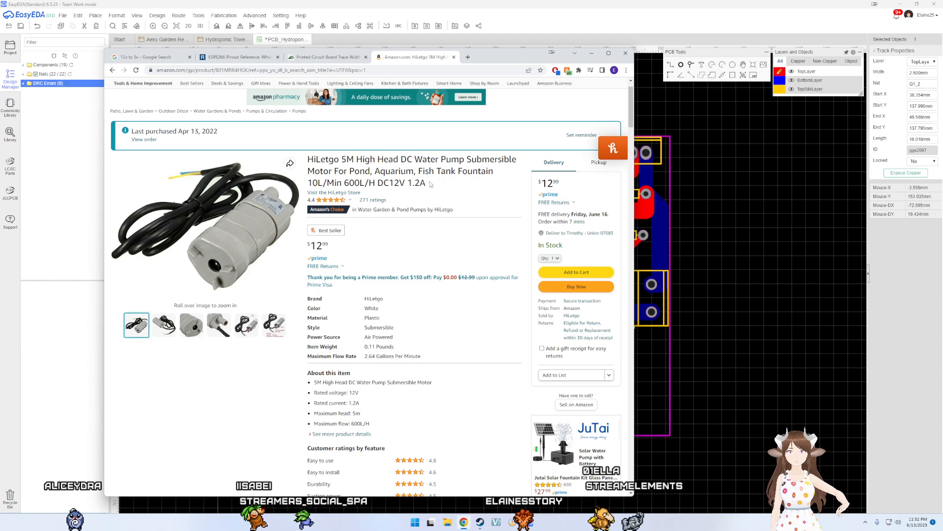
{"action": "left_click_drag", "start_coordinate": [500, 57], "coordinate": [641, 54]}
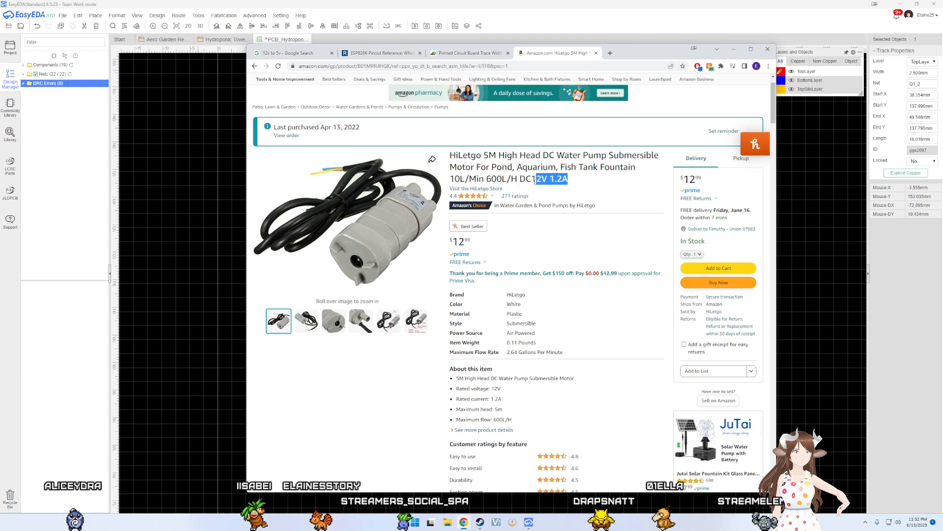
{"action": "left_click_drag", "start_coordinate": [639, 55], "coordinate": [942, 122]}
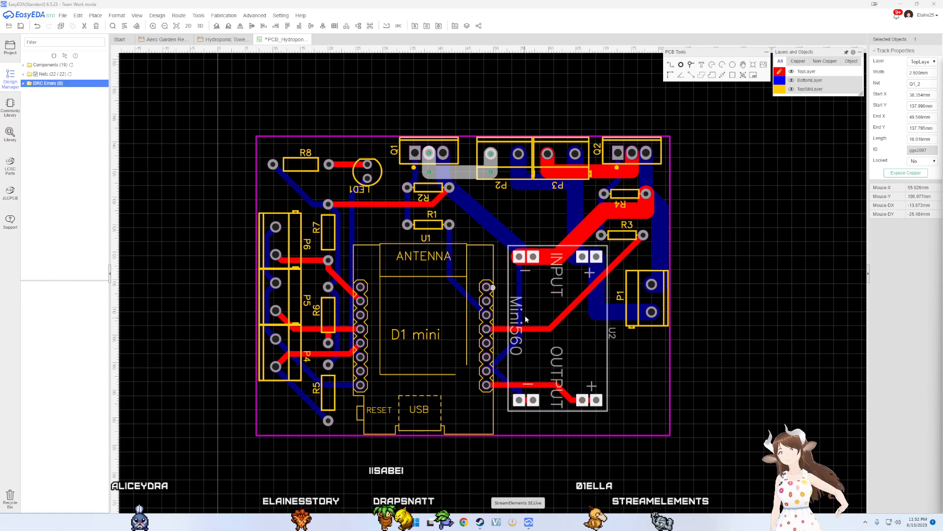
Step: Examine the finished routing across the whole board, including the track between R7 and R2 and the tracks around the transistors
{"action": "left_click", "coordinate": [707, 202]}
{"action": "scroll", "coordinate": [678, 189], "scroll_direction": "up", "scroll_amount": 2}
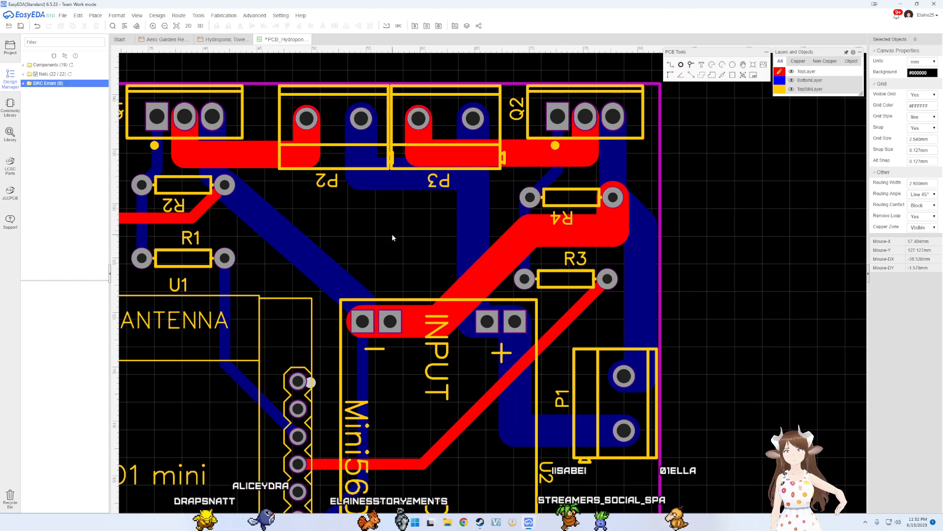
{"action": "scroll", "coordinate": [395, 243], "scroll_direction": "up", "scroll_amount": 1}
{"action": "right_click_drag", "start_coordinate": [396, 244], "coordinate": [577, 256]}
{"action": "scroll", "coordinate": [576, 256], "scroll_direction": "down", "scroll_amount": 2}
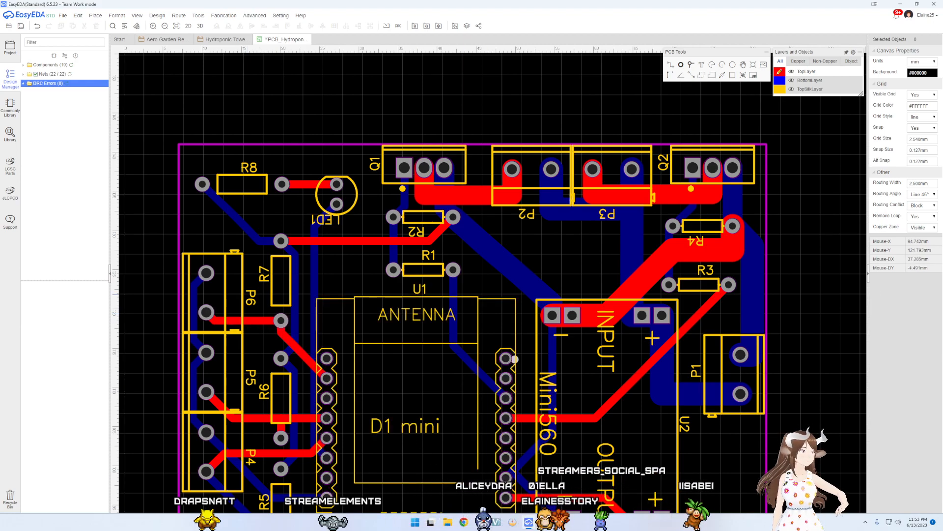
{"action": "key", "text": "super+d"}
{"action": "key", "text": "super+d"}
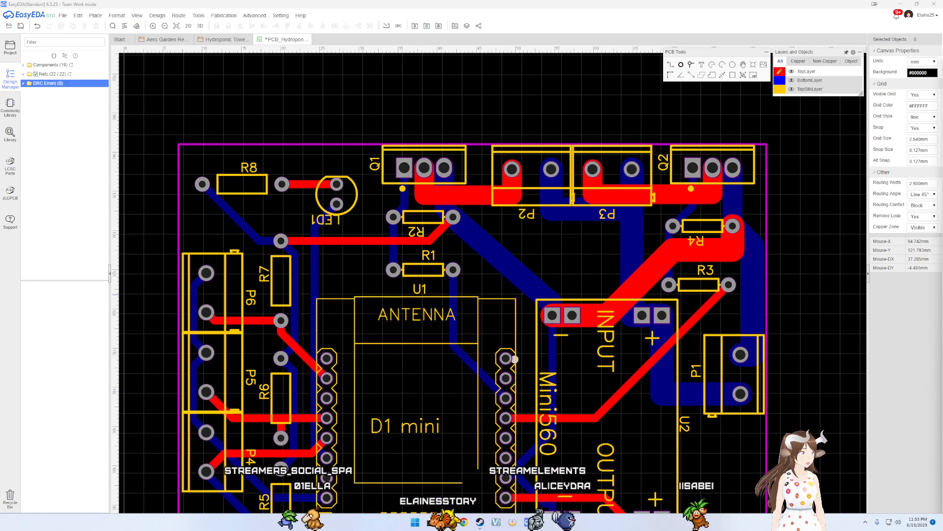
{"action": "left_click", "coordinate": [403, 240]}
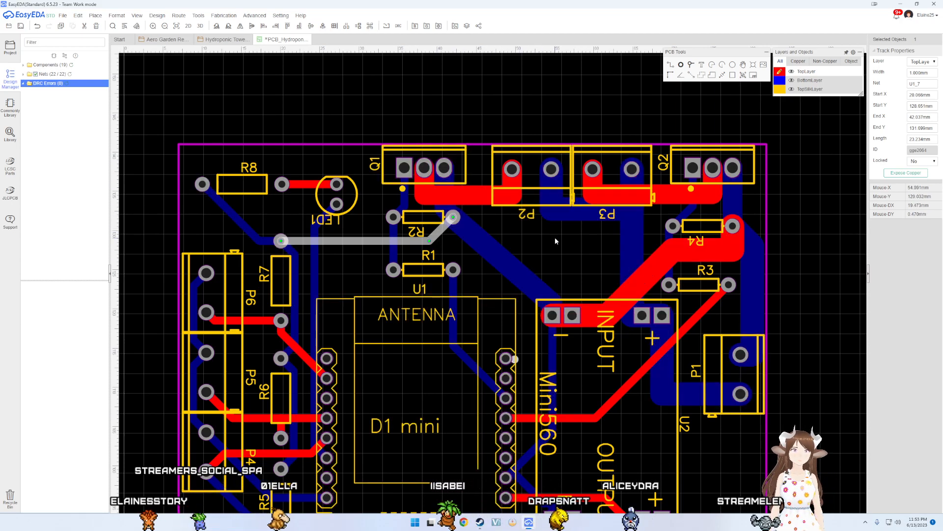
{"action": "scroll", "coordinate": [558, 242], "scroll_direction": "down", "scroll_amount": 5}
{"action": "scroll", "coordinate": [569, 279], "scroll_direction": "up", "scroll_amount": 5}
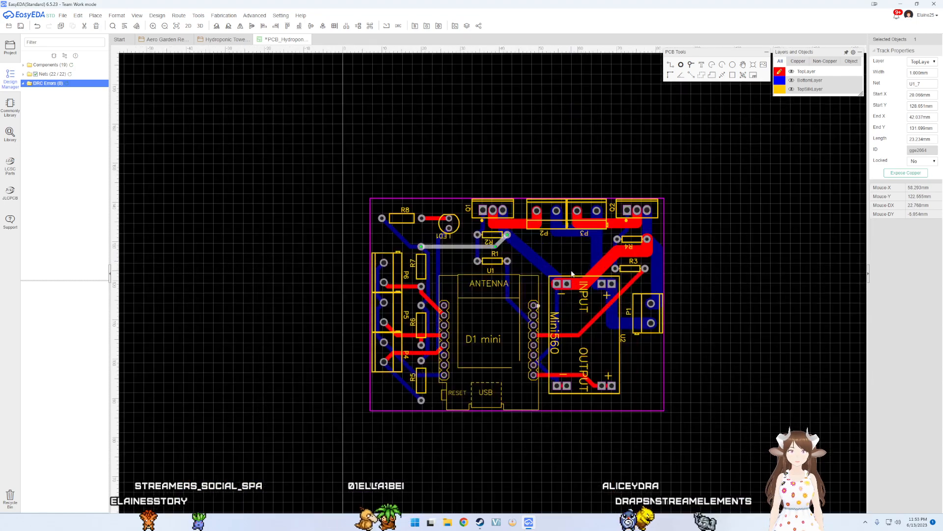
{"action": "scroll", "coordinate": [603, 331], "scroll_direction": "down", "scroll_amount": 3}
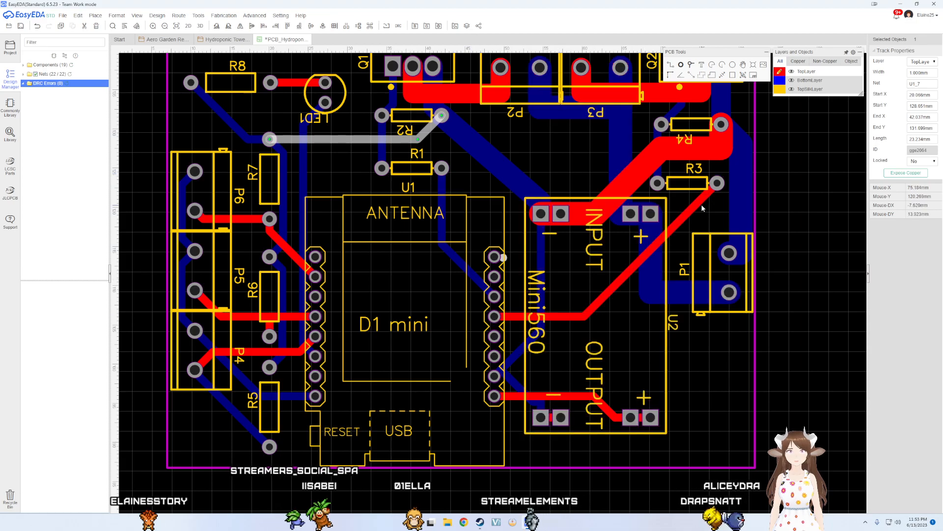
{"action": "scroll", "coordinate": [677, 347], "scroll_direction": "up", "scroll_amount": 5}
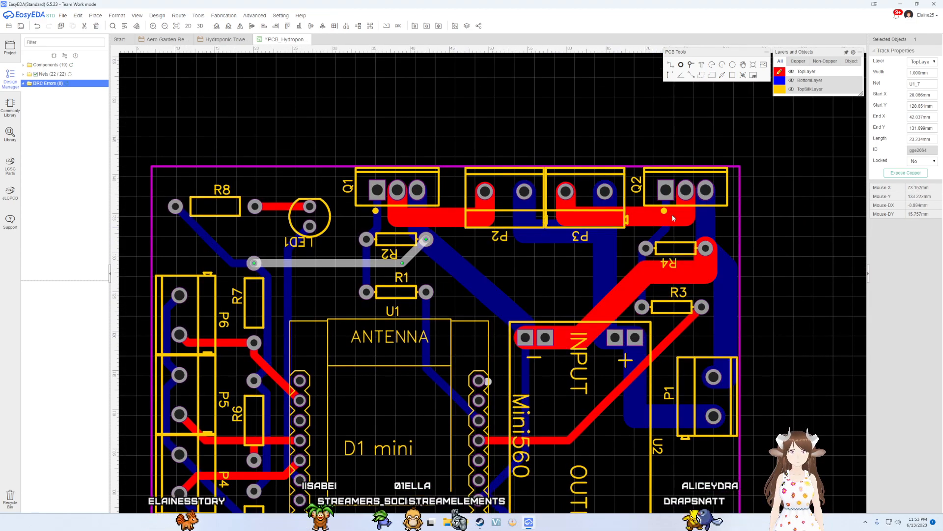
{"action": "scroll", "coordinate": [355, 158], "scroll_direction": "down", "scroll_amount": 1}
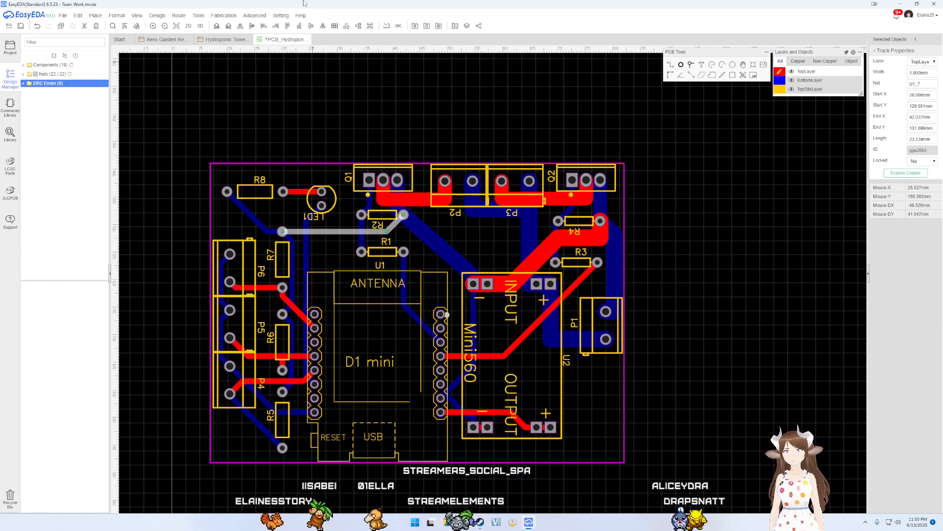
Step: Save the PCB and start generating its Gerber fabrication file, running the design rule check first
{"action": "mouse_move", "coordinate": [222, 16]}
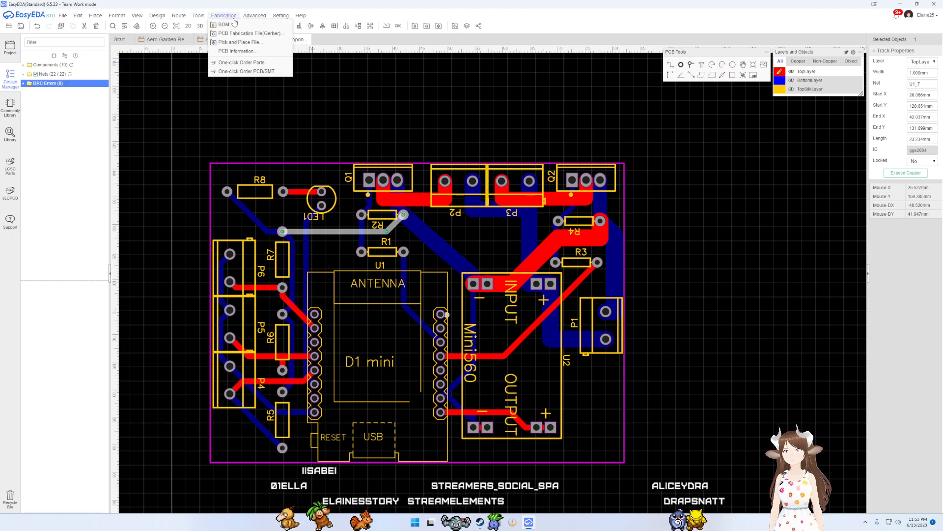
{"action": "left_click", "coordinate": [388, 111]}
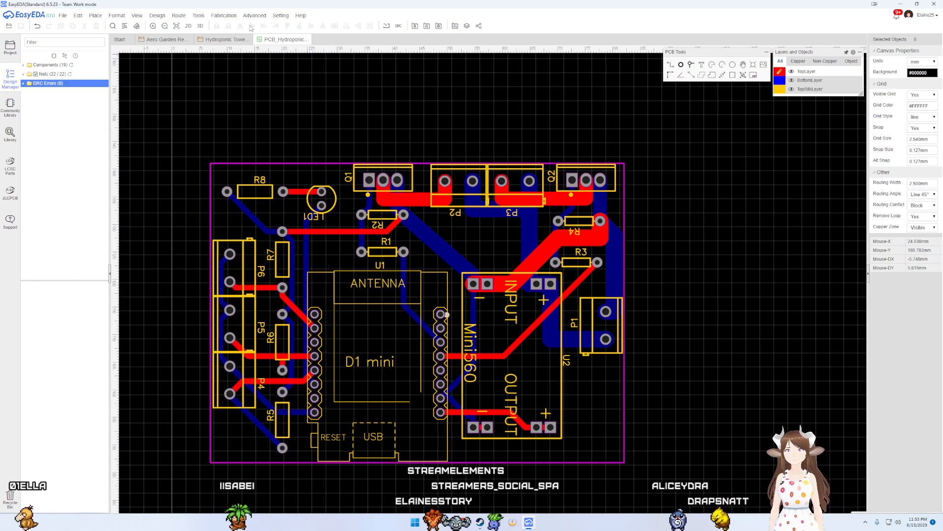
{"action": "left_click", "coordinate": [224, 16]}
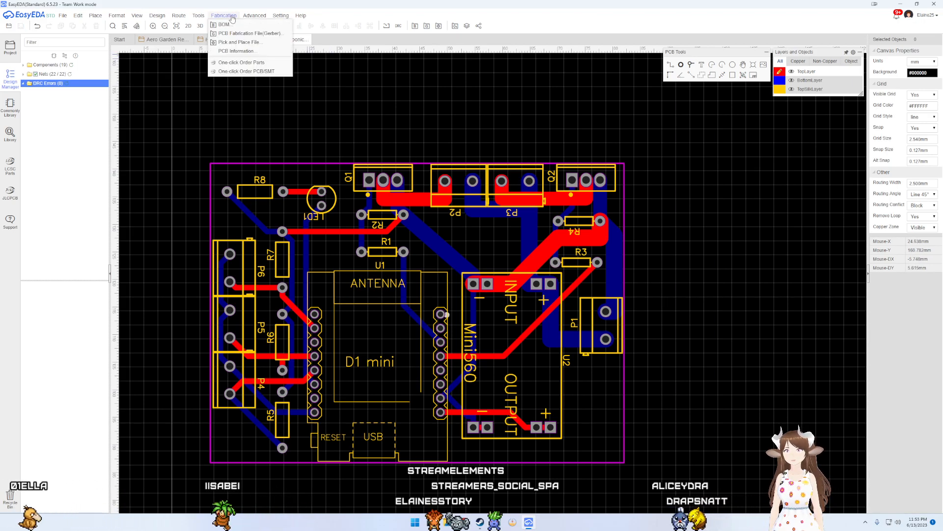
{"action": "left_click", "coordinate": [251, 33]}
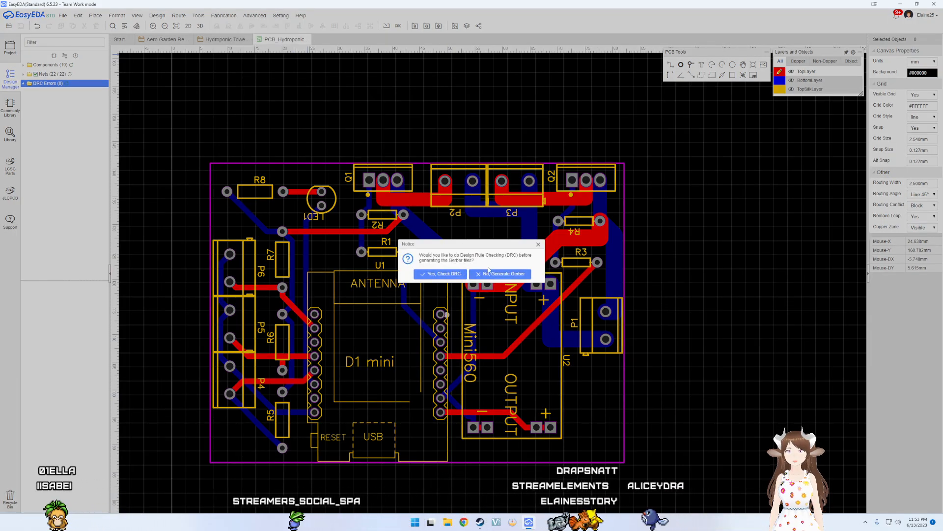
{"action": "left_click", "coordinate": [448, 274]}
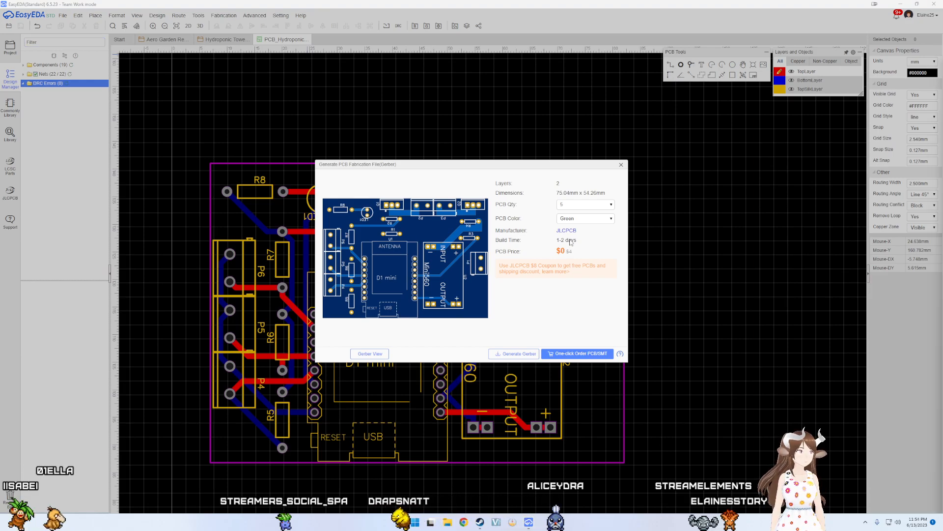
Step: Keep the PCB quantity at 5, send the board to a one-click JLCPCB order, and bring up the order page
{"action": "left_click", "coordinate": [576, 206]}
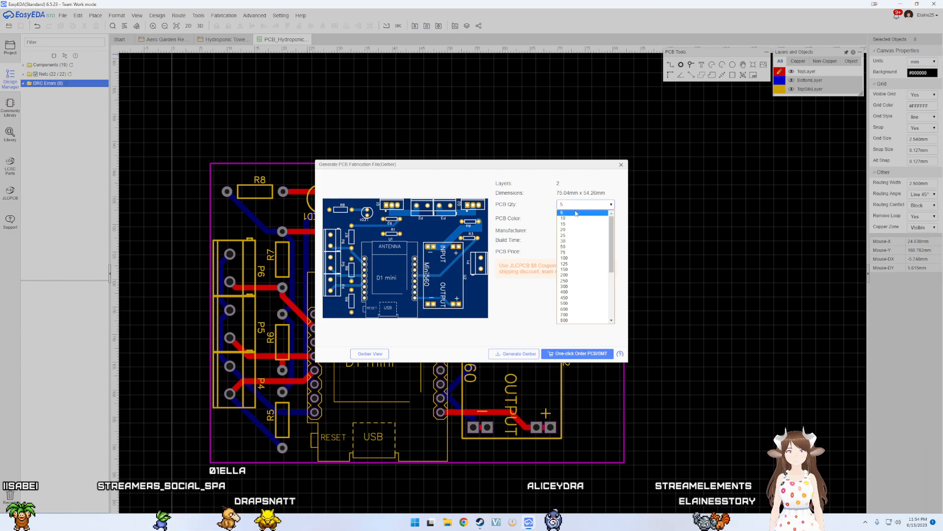
{"action": "left_click", "coordinate": [576, 212]}
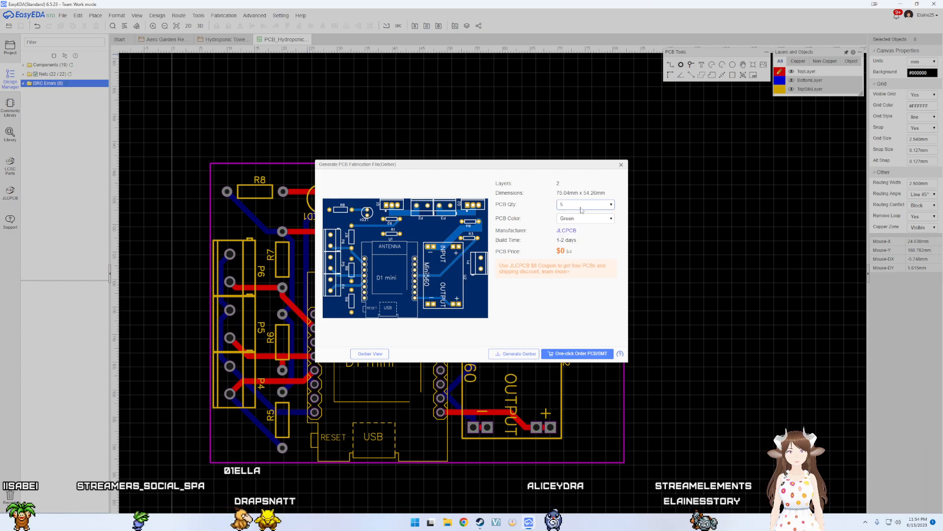
{"action": "left_click", "coordinate": [600, 358]}
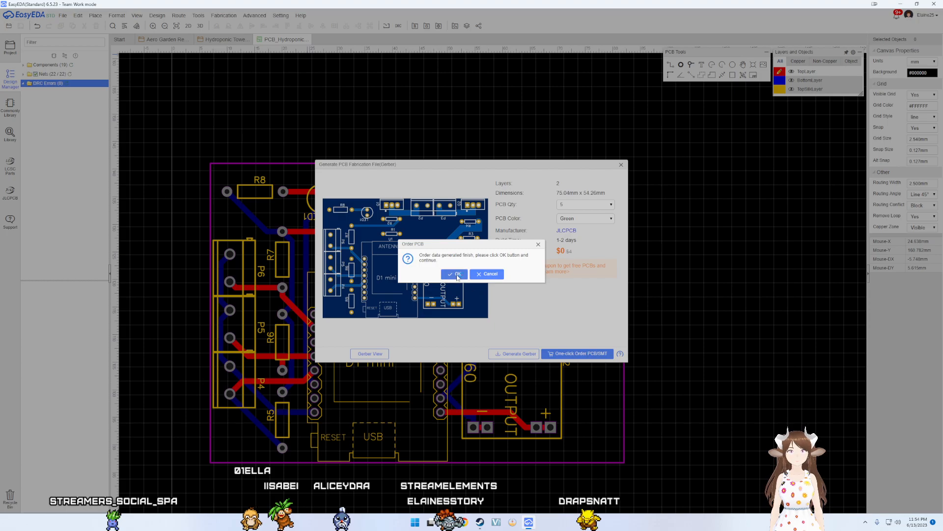
{"action": "left_click", "coordinate": [456, 274]}
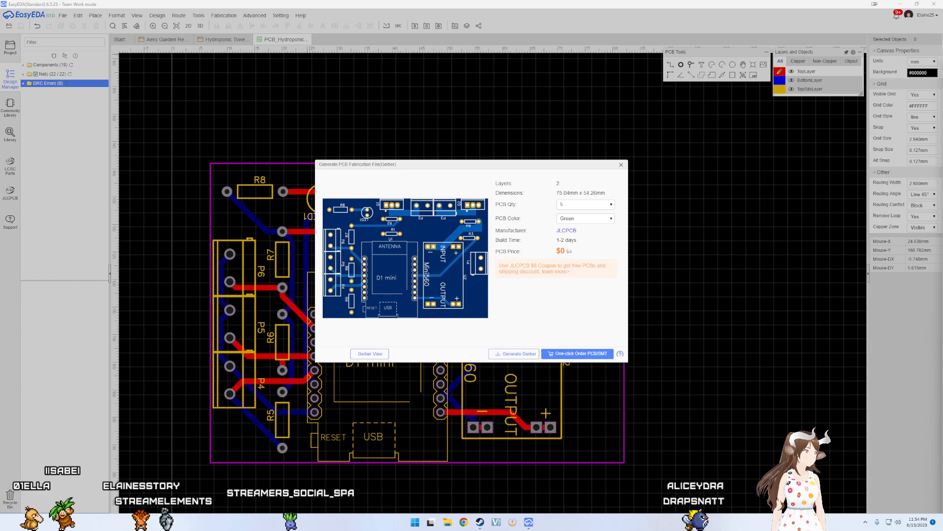
{"action": "left_click_drag", "start_coordinate": [942, 148], "coordinate": [776, 78]}
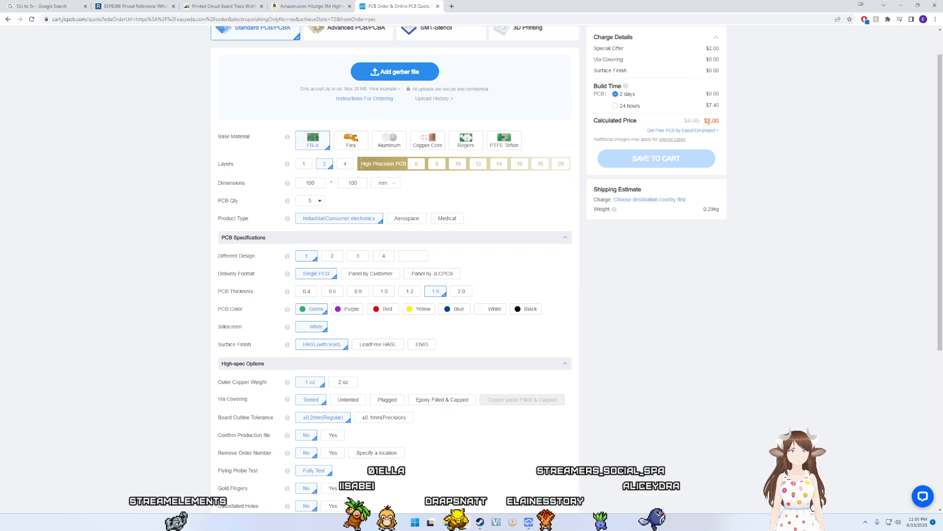
Step: Try the purple and red PCB colours, set the colour to blue, and review the remaining high-spec options
{"action": "left_click_drag", "start_coordinate": [682, 119], "coordinate": [716, 120]}
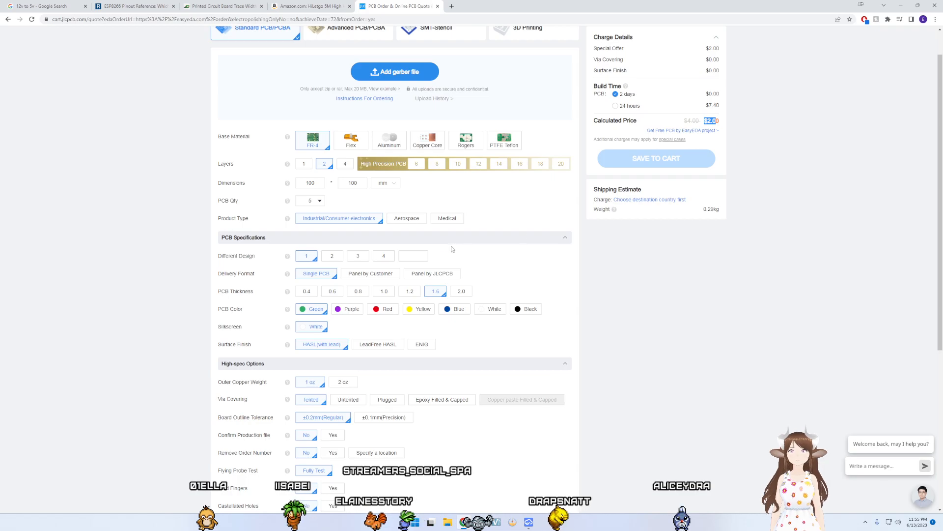
{"action": "left_click", "coordinate": [349, 310]}
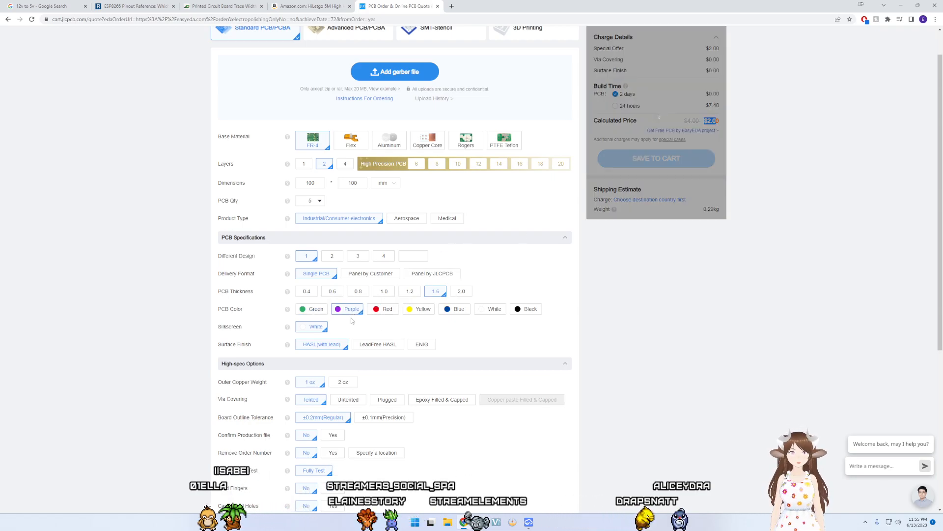
{"action": "left_click", "coordinate": [387, 311]}
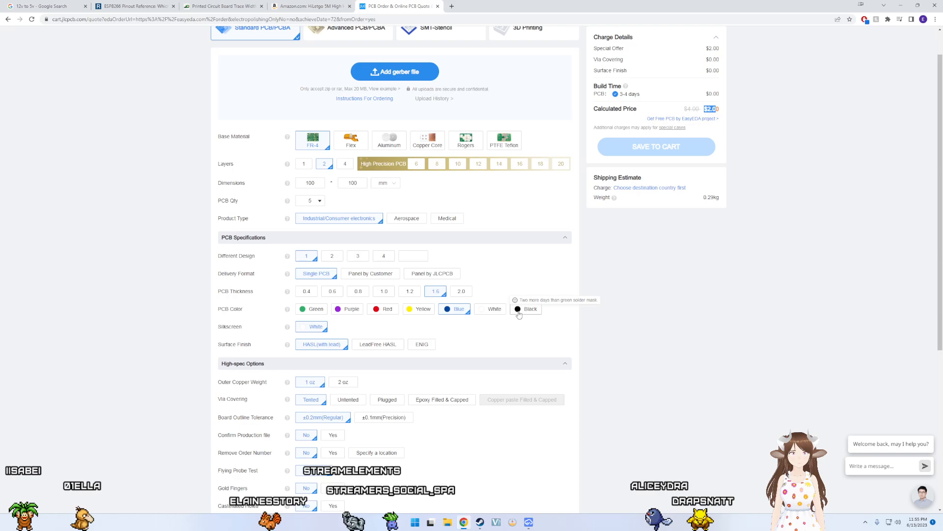
{"action": "scroll", "coordinate": [344, 354], "scroll_direction": "down", "scroll_amount": 1}
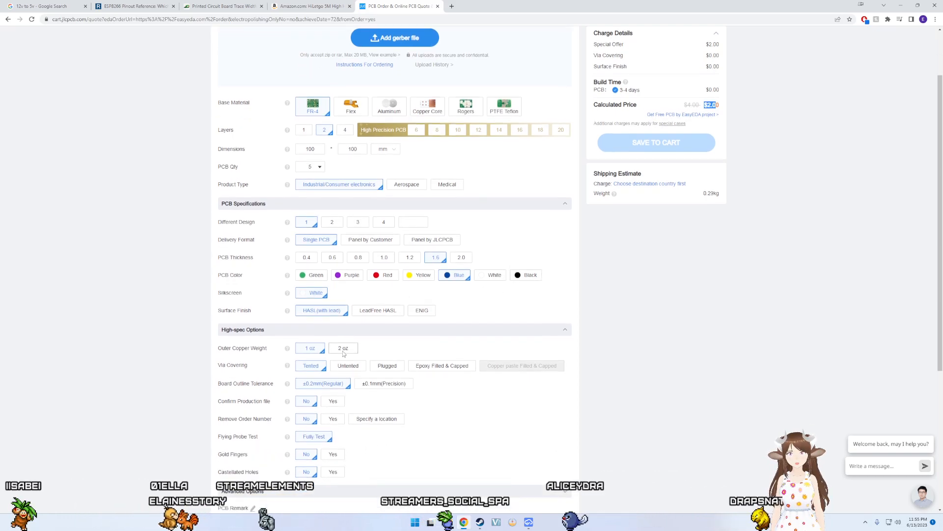
{"action": "scroll", "coordinate": [343, 354], "scroll_direction": "down", "scroll_amount": 1}
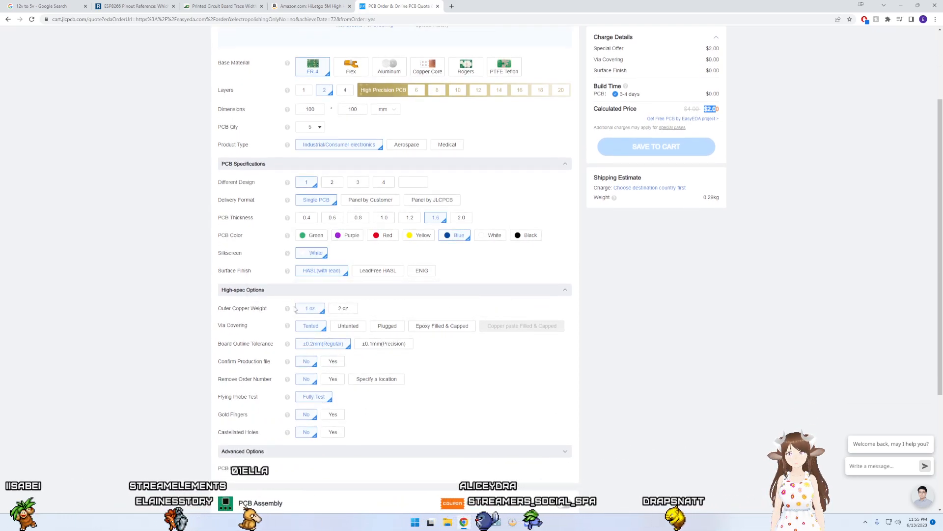
{"action": "scroll", "coordinate": [322, 409], "scroll_direction": "down", "scroll_amount": 2}
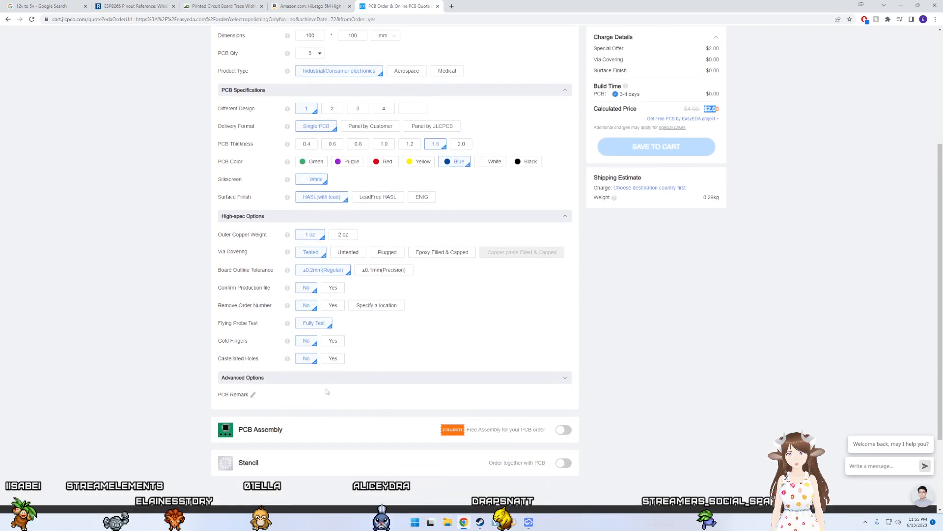
{"action": "scroll", "coordinate": [326, 391], "scroll_direction": "up", "scroll_amount": 2}
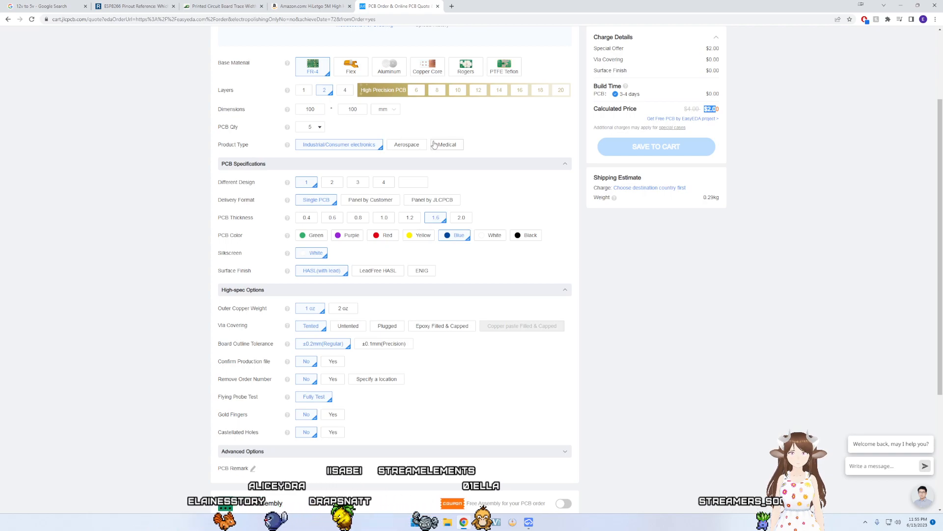
Step: Try the Medical product type, return to Industrial/Consumer electronics, and set the surface finish to LeadFree HASL
{"action": "left_click", "coordinate": [418, 148]}
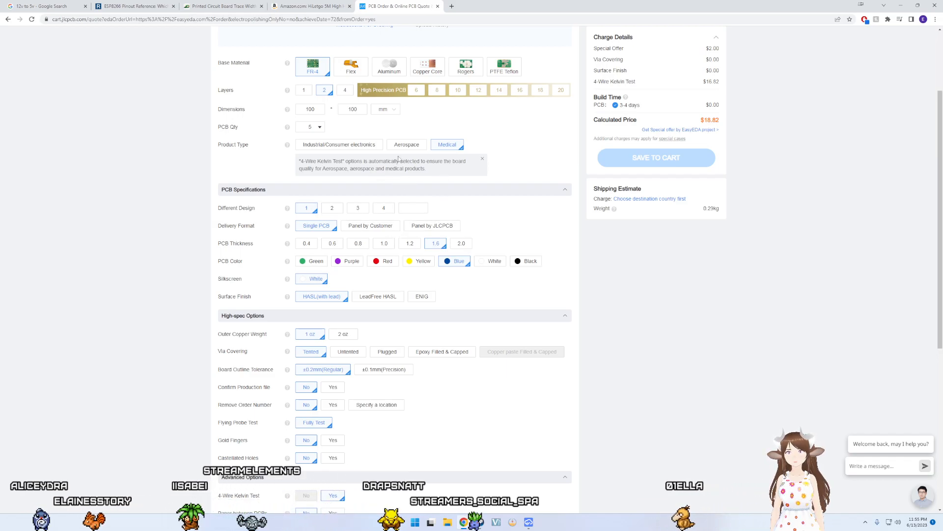
{"action": "left_click", "coordinate": [362, 145]}
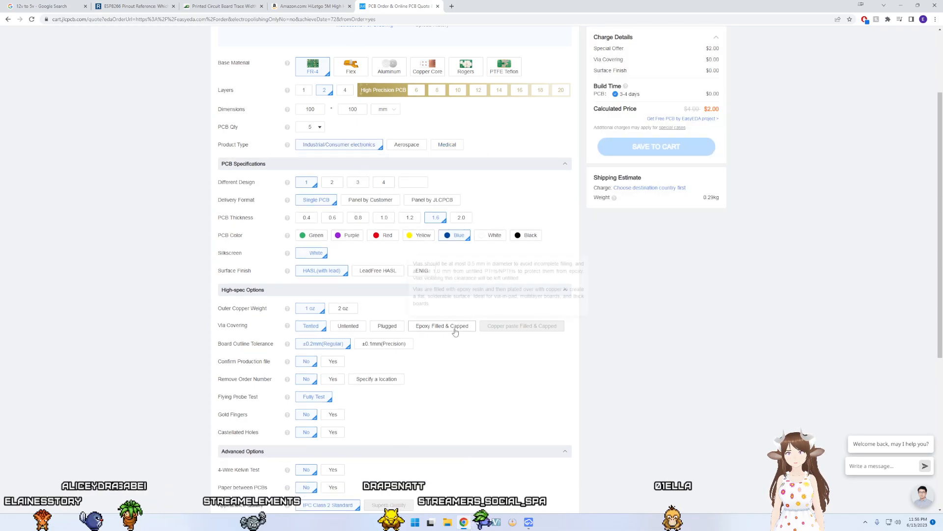
{"action": "left_click", "coordinate": [386, 273]}
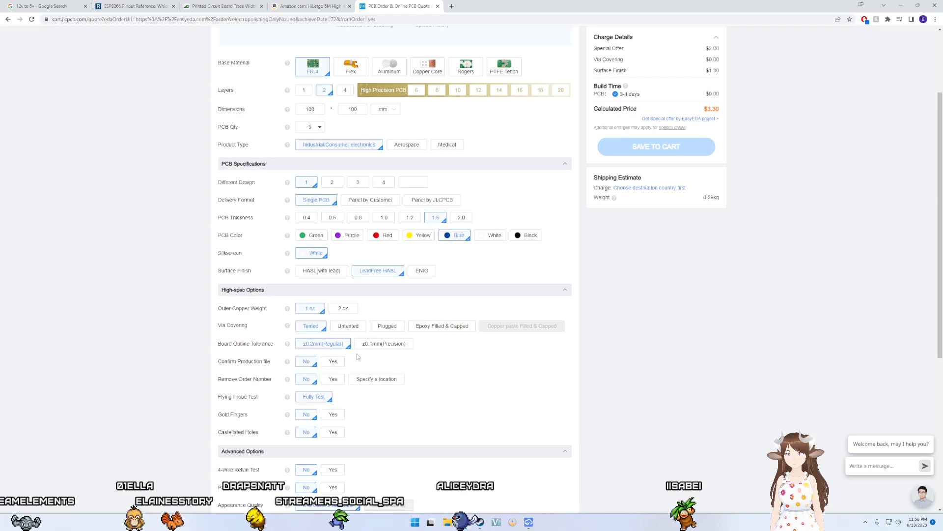
{"action": "mouse_move", "coordinate": [322, 330]}
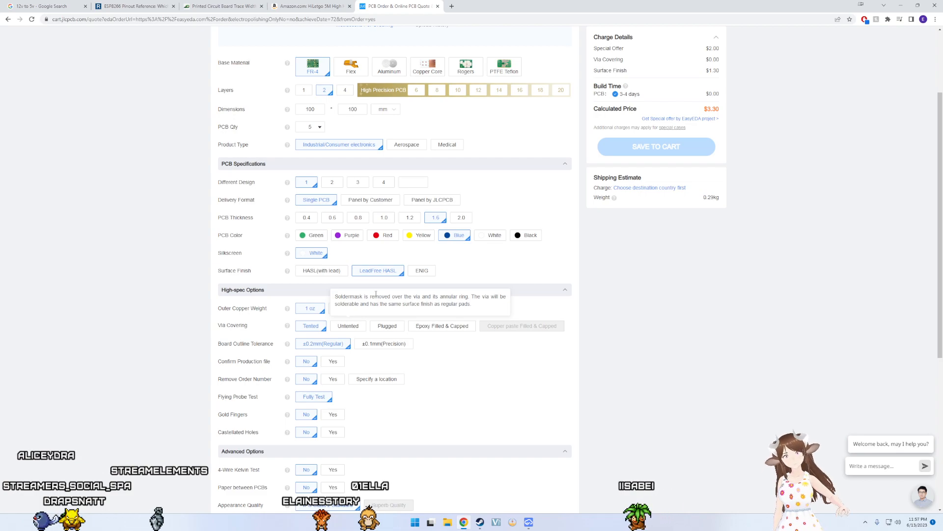
Step: Try enabling Confirm Production file, set it back to No, and check the explanation of Remove Order Number
{"action": "left_click", "coordinate": [344, 362]}
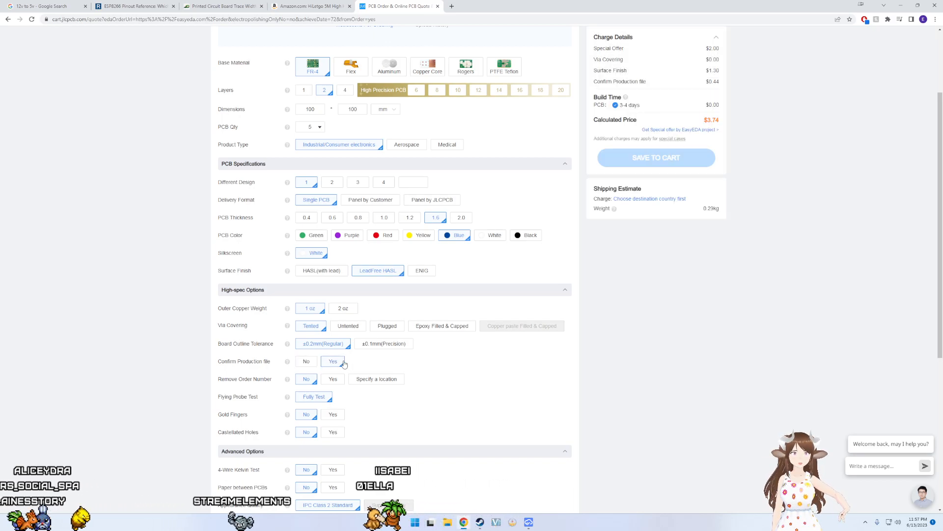
{"action": "left_click", "coordinate": [307, 362]}
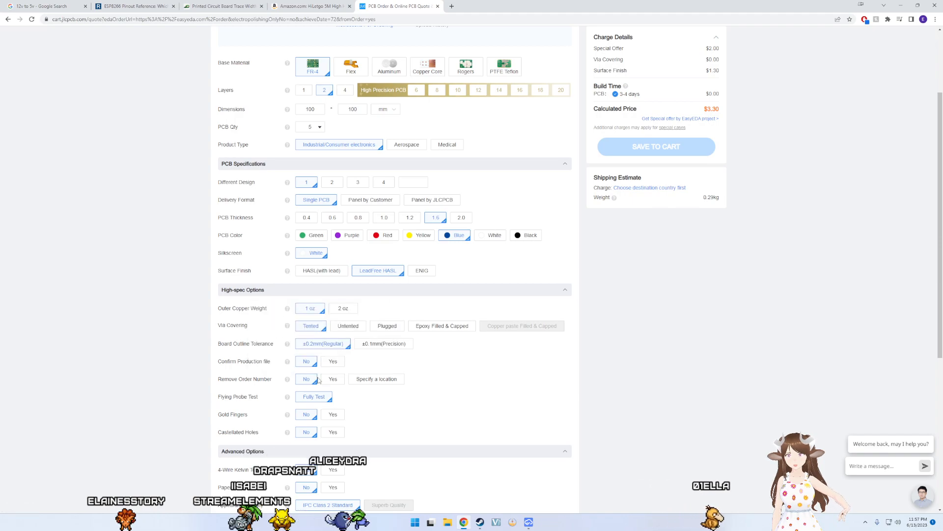
{"action": "mouse_move", "coordinate": [289, 381]}
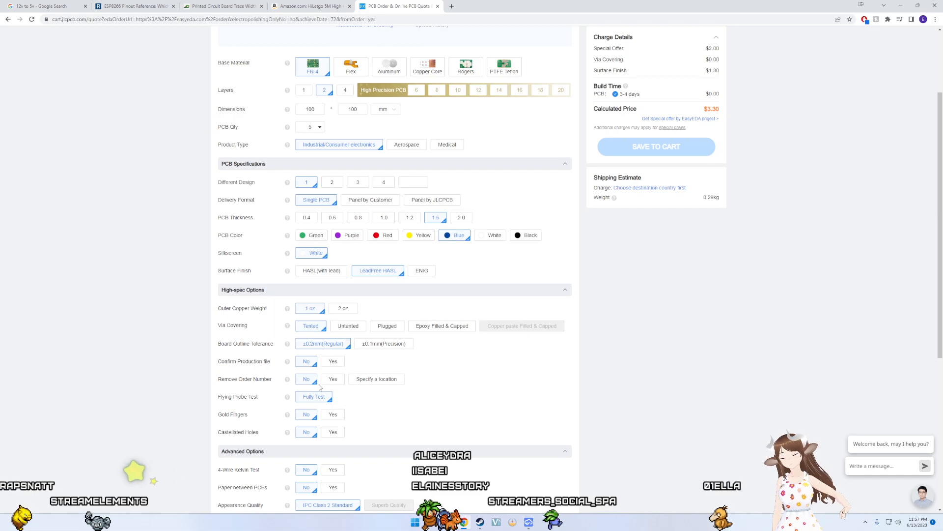
Step: Review the advanced options, including the explanations of 4-Wire Kelvin Test and Paper between PCBs, and the assembly and stencil offers
{"action": "scroll", "coordinate": [323, 401], "scroll_direction": "down", "scroll_amount": 1}
{"action": "scroll", "coordinate": [323, 401], "scroll_direction": "down", "scroll_amount": 1}
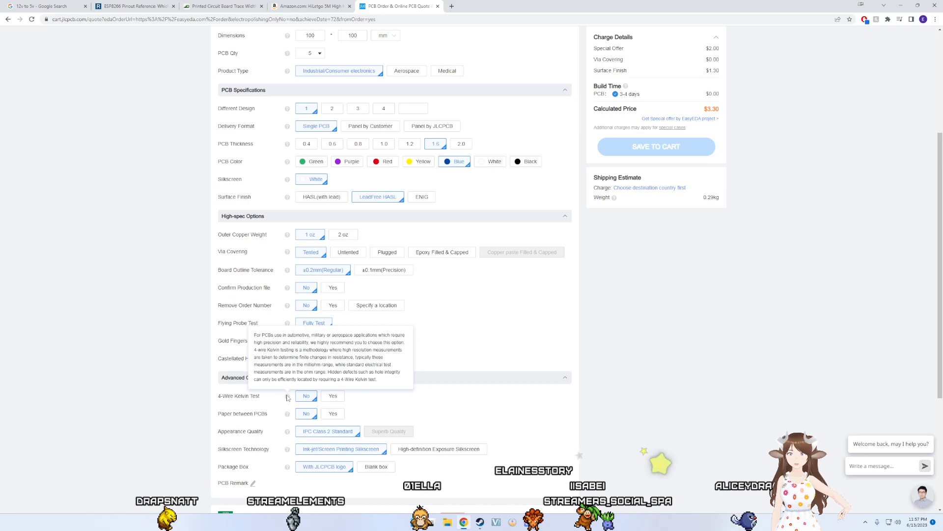
{"action": "mouse_move", "coordinate": [287, 417]}
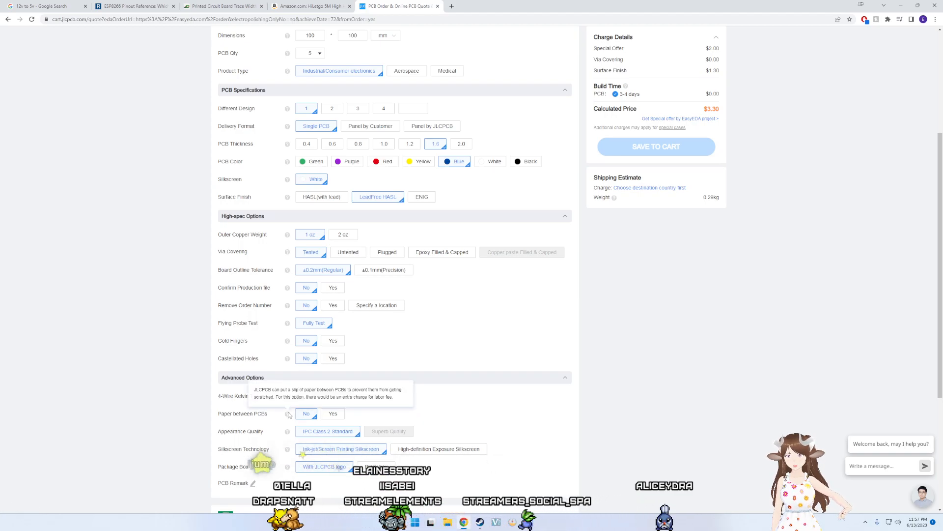
{"action": "scroll", "coordinate": [289, 414], "scroll_direction": "down", "scroll_amount": 1}
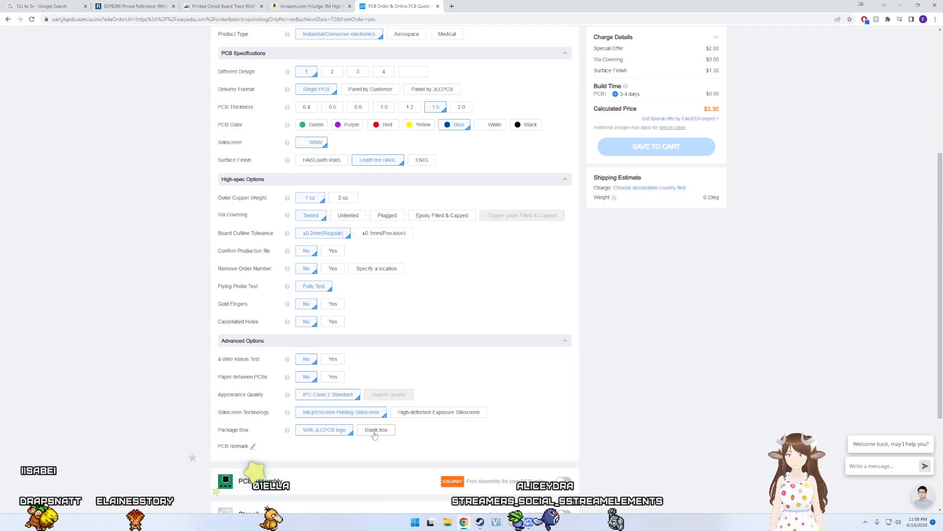
{"action": "scroll", "coordinate": [343, 428], "scroll_direction": "down", "scroll_amount": 3}
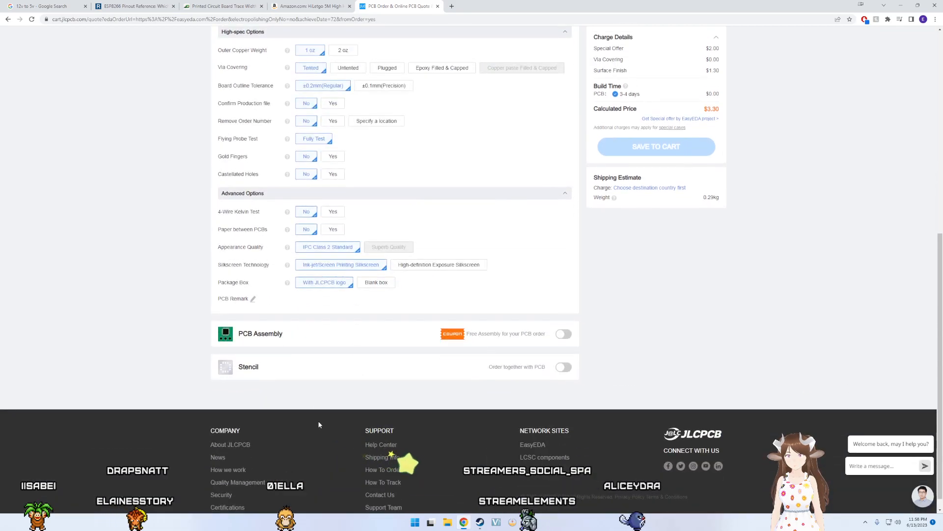
Step: Set the surface finish to HASL(with lead) and review the order's main board specifications
{"action": "scroll", "coordinate": [358, 369], "scroll_direction": "up", "scroll_amount": 4}
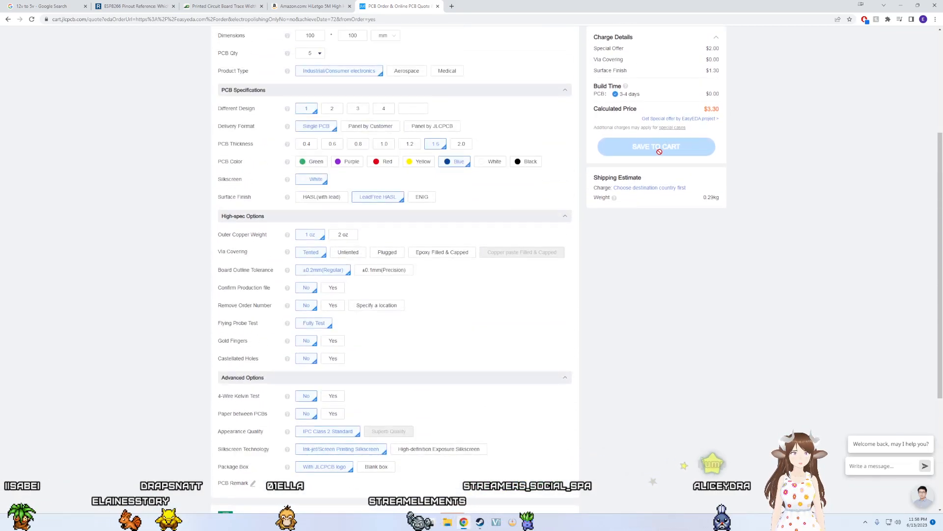
{"action": "scroll", "coordinate": [435, 292], "scroll_direction": "up", "scroll_amount": 2}
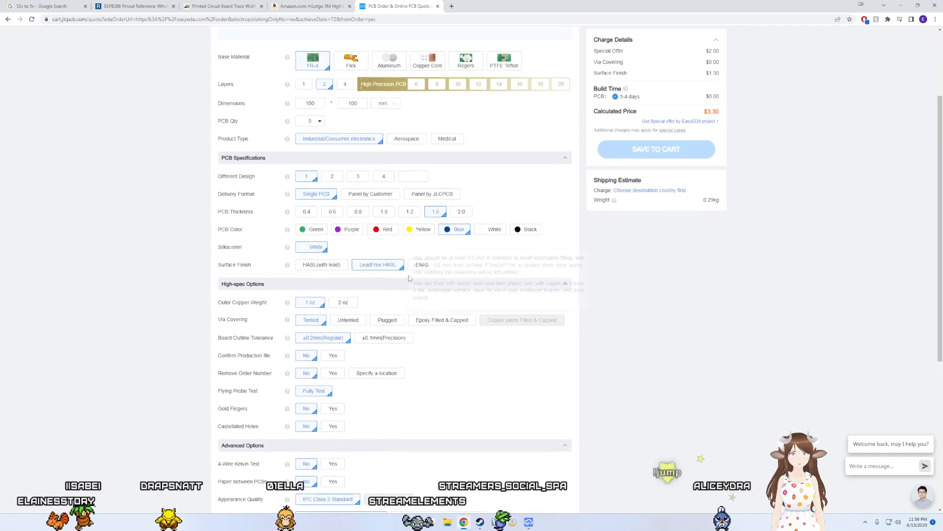
{"action": "left_click", "coordinate": [341, 273]}
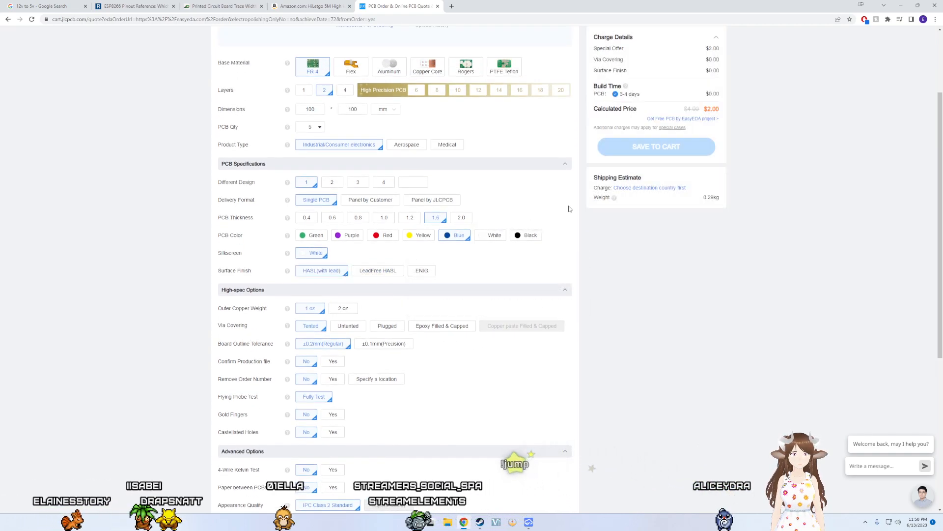
{"action": "scroll", "coordinate": [487, 206], "scroll_direction": "up", "scroll_amount": 3}
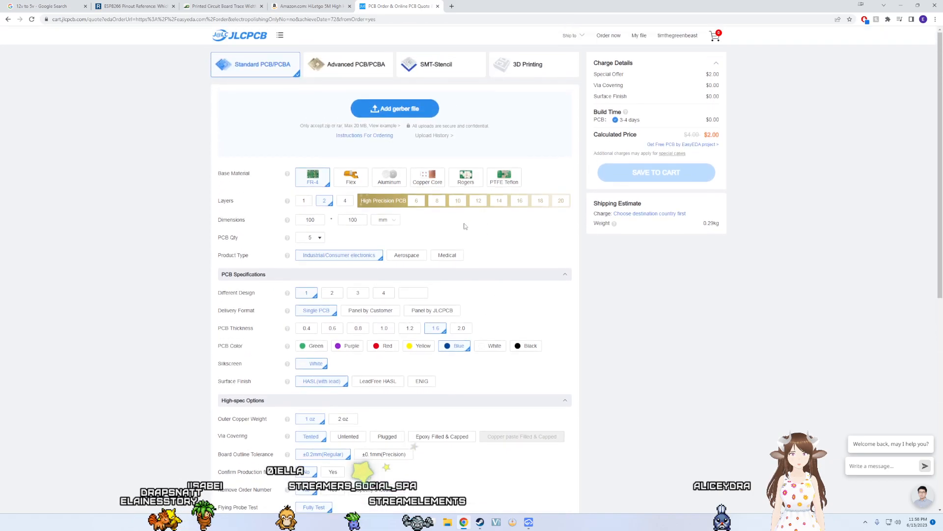
{"action": "scroll", "coordinate": [373, 277], "scroll_direction": "down", "scroll_amount": 1}
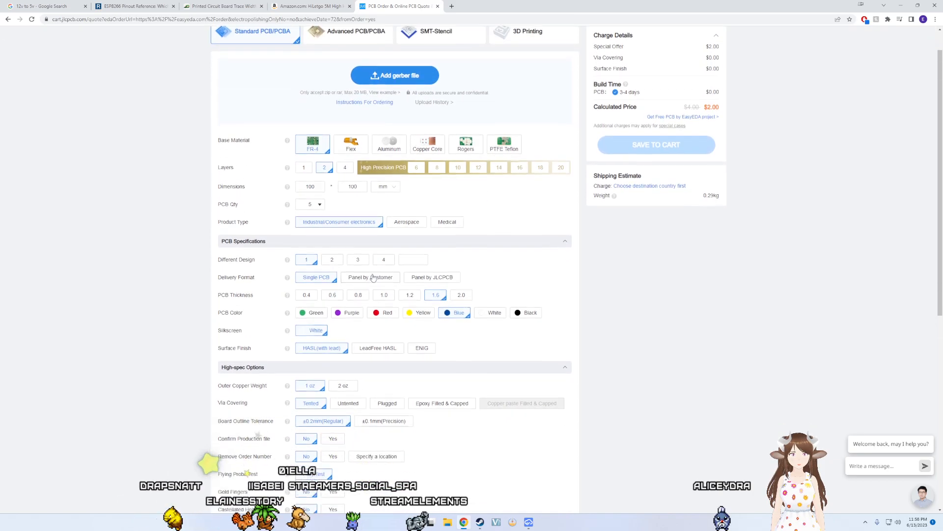